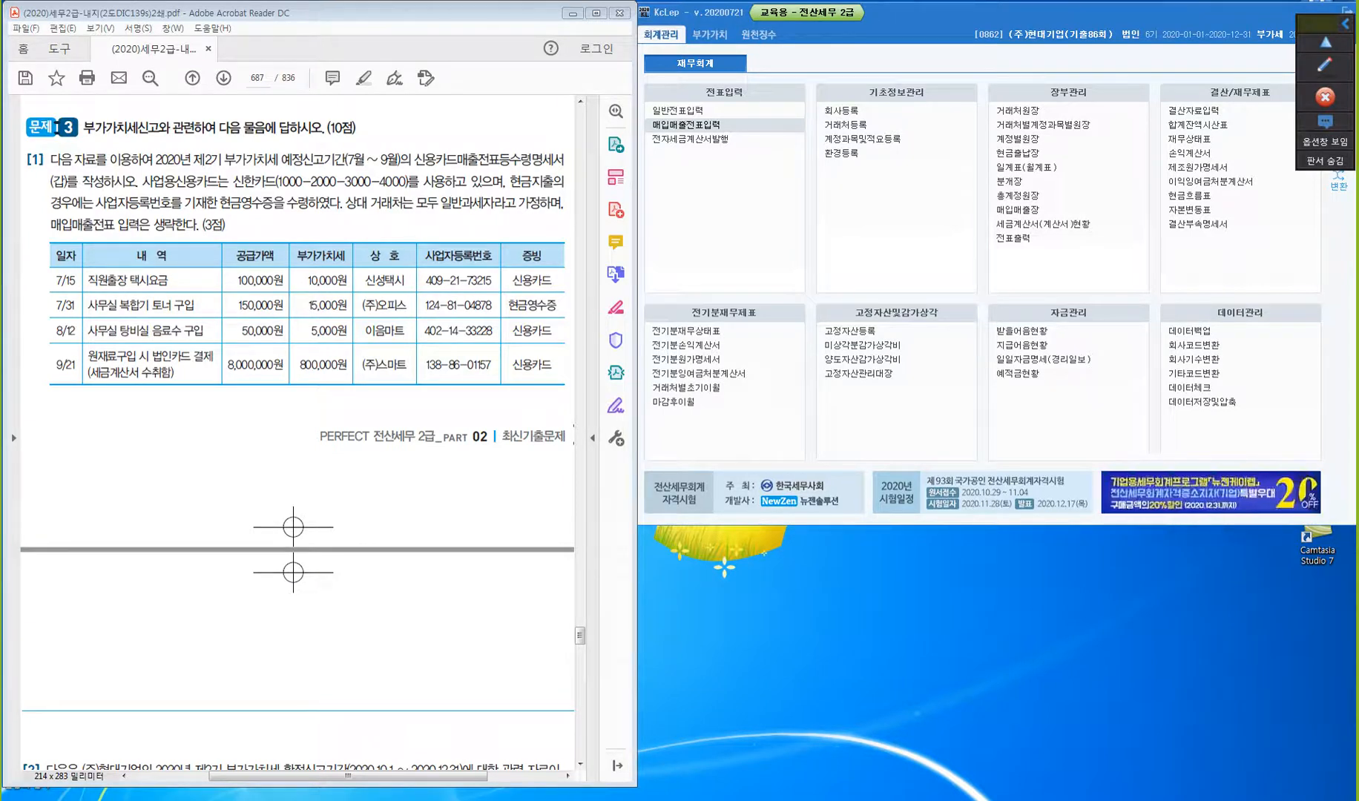
- Highlight the form name 신용카드매출전표등수령명세서 in question [1] of 문제 3
left_click_drag(424, 159, 565, 159)
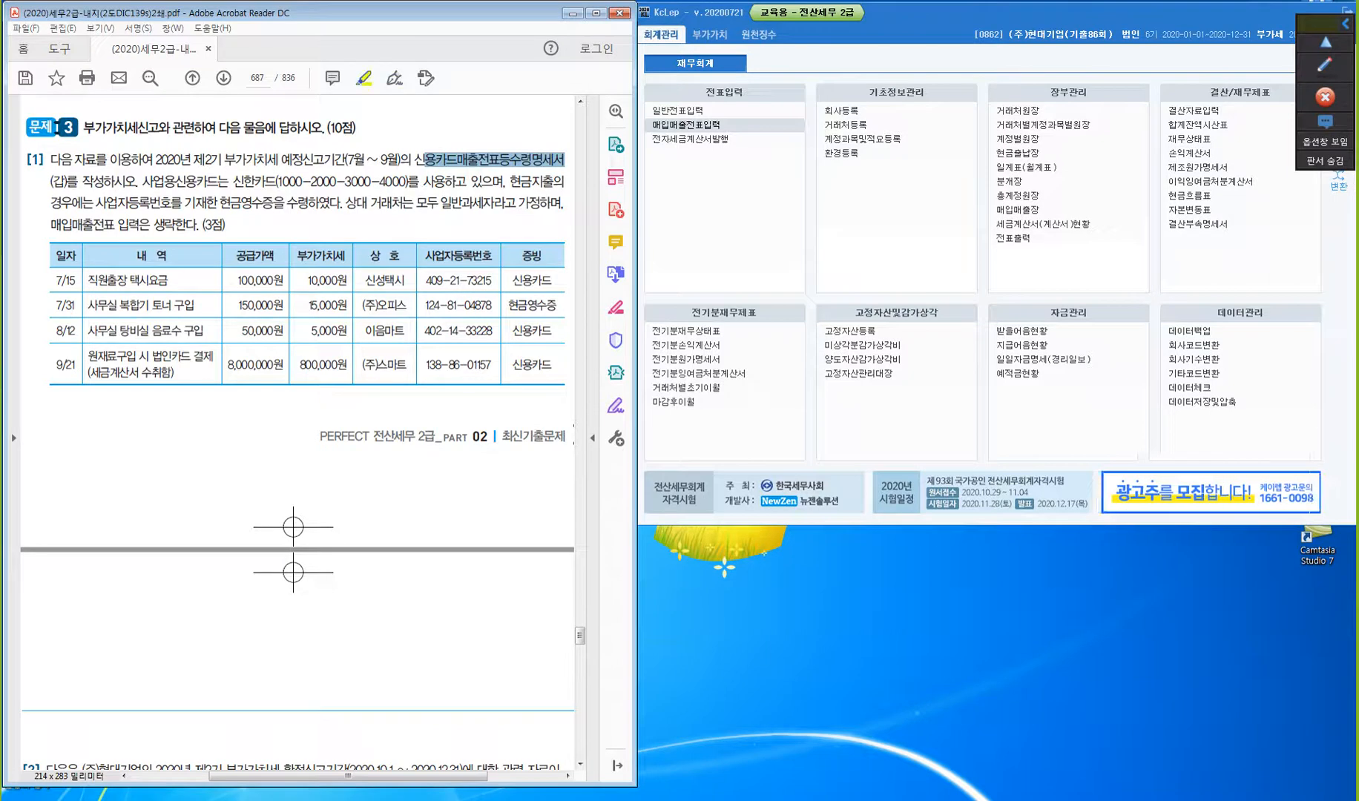
left_click(364, 78)
left_click_drag(414, 159, 426, 160)
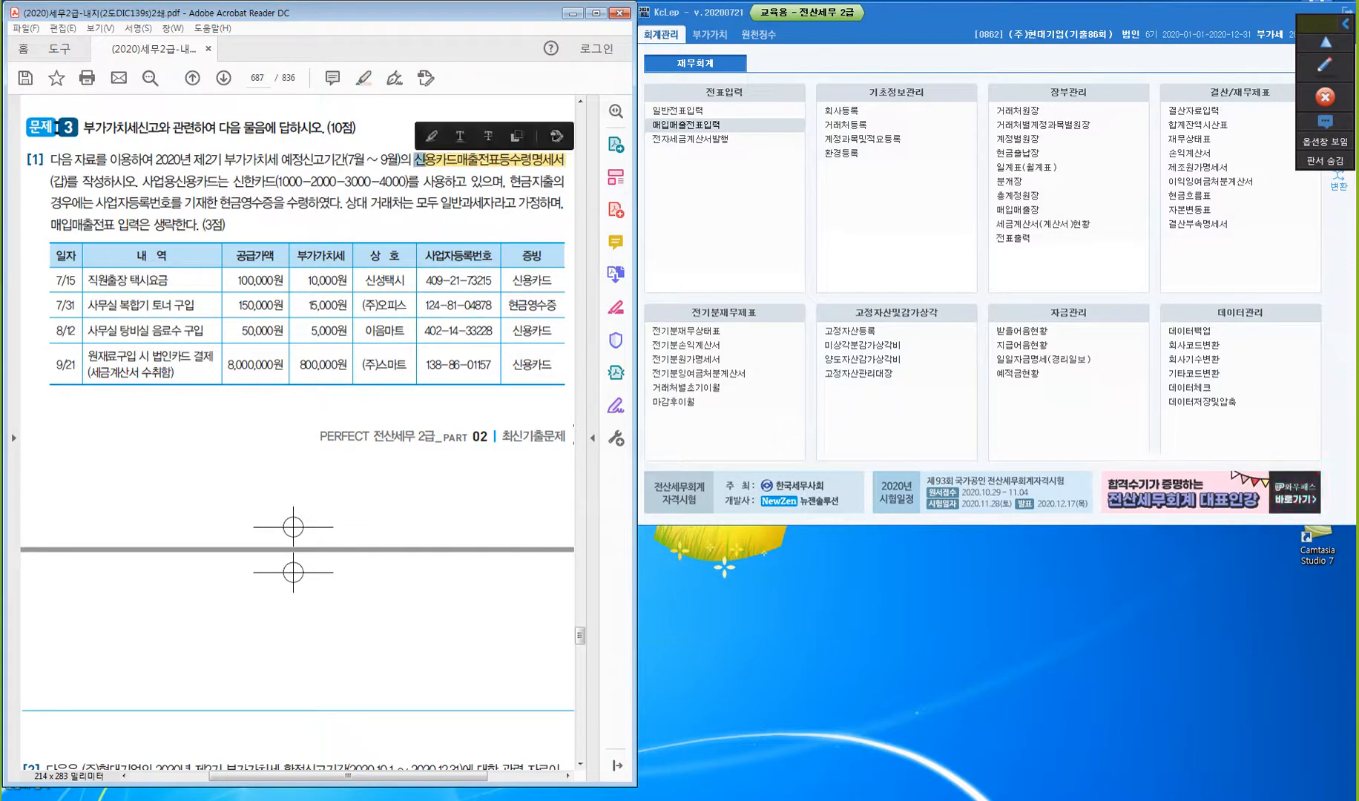
left_click(431, 136)
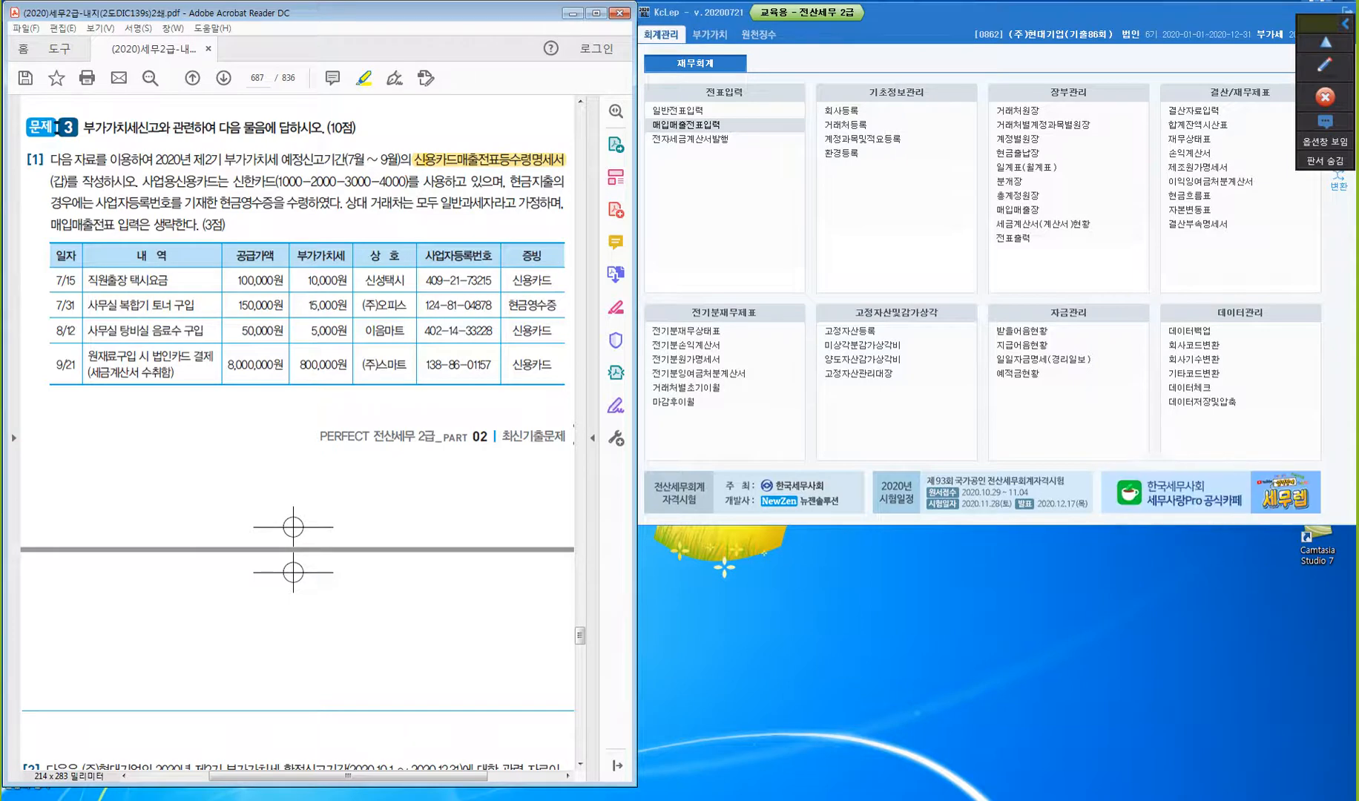
- Highlight [대손세액공제신고서] and [부가가치세 신고서] in question [2] of 문제 3
scroll(297, 430, "down", 10)
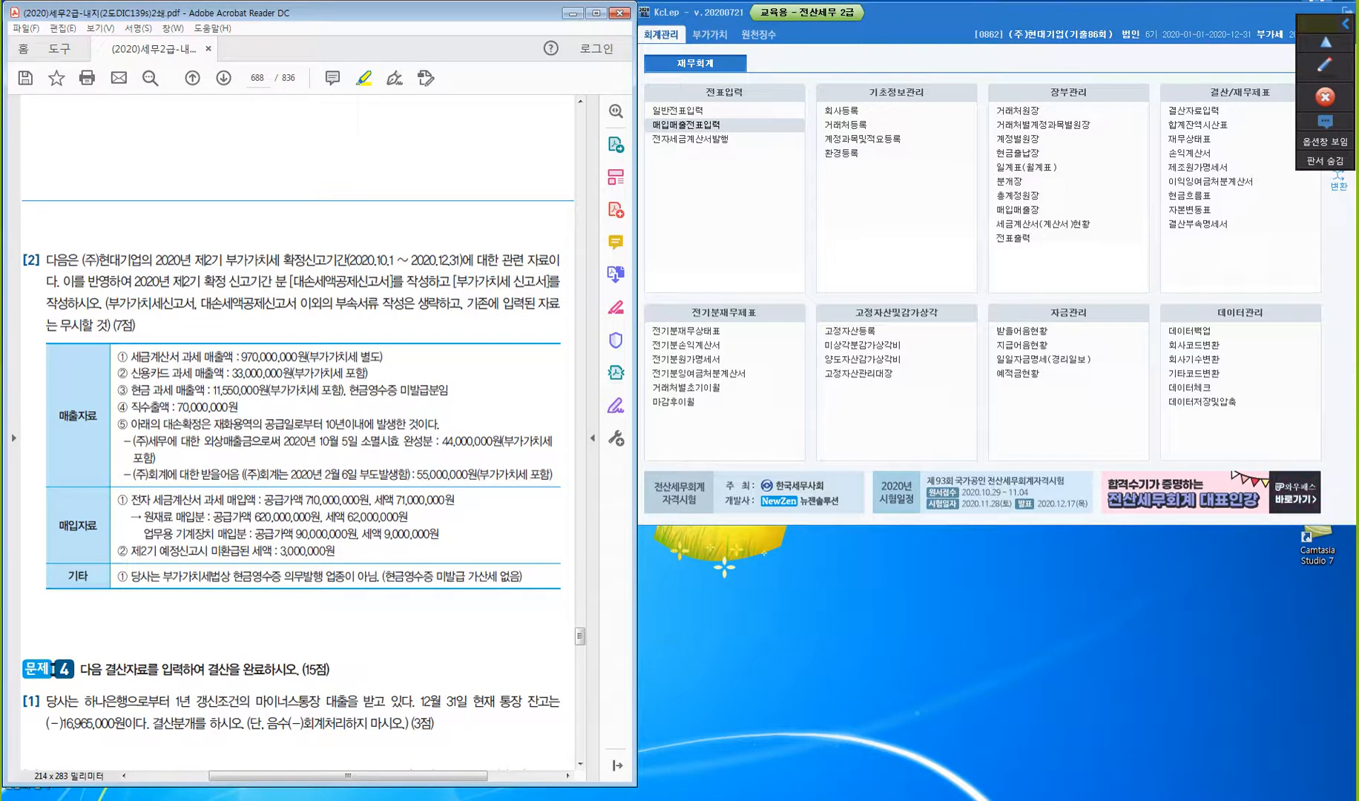
left_click_drag(290, 282, 560, 282)
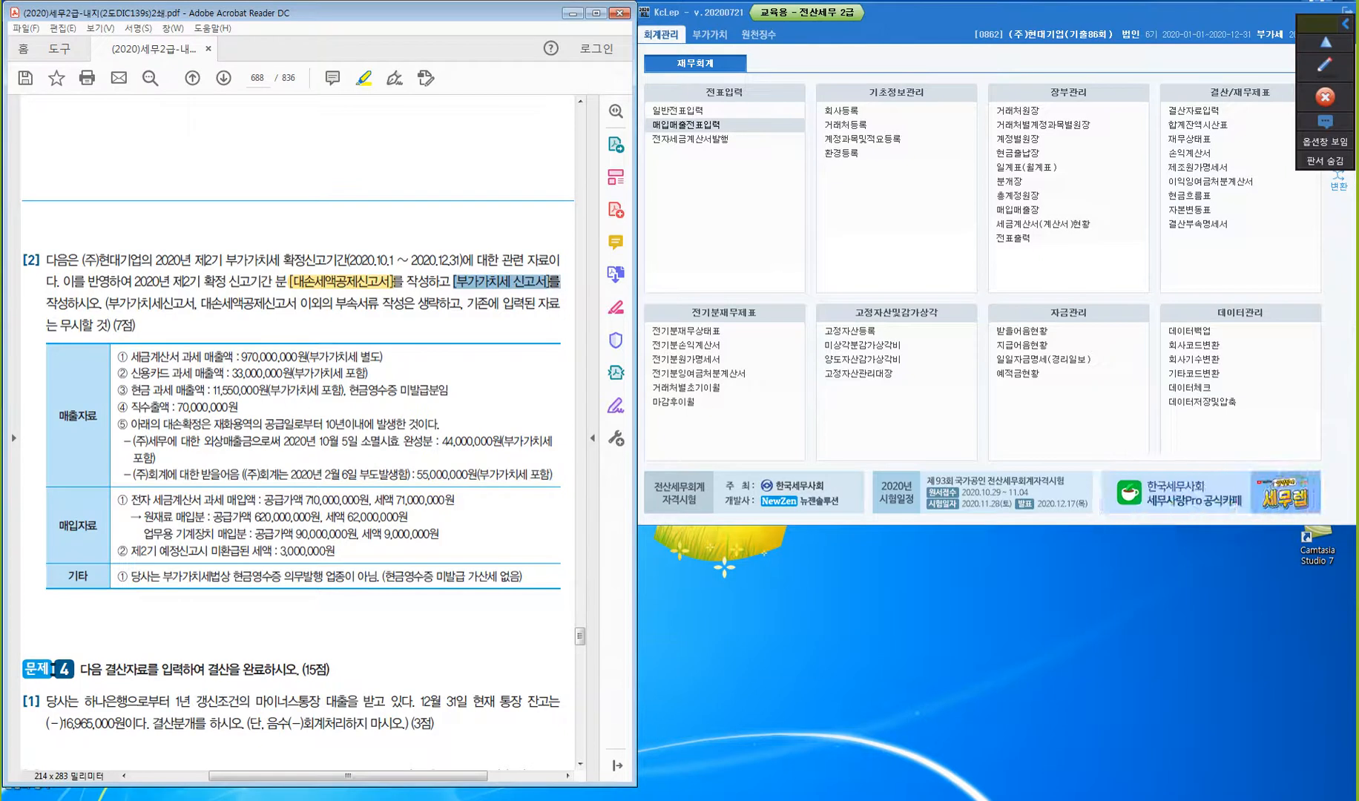
left_click_drag(548, 281, 548, 282)
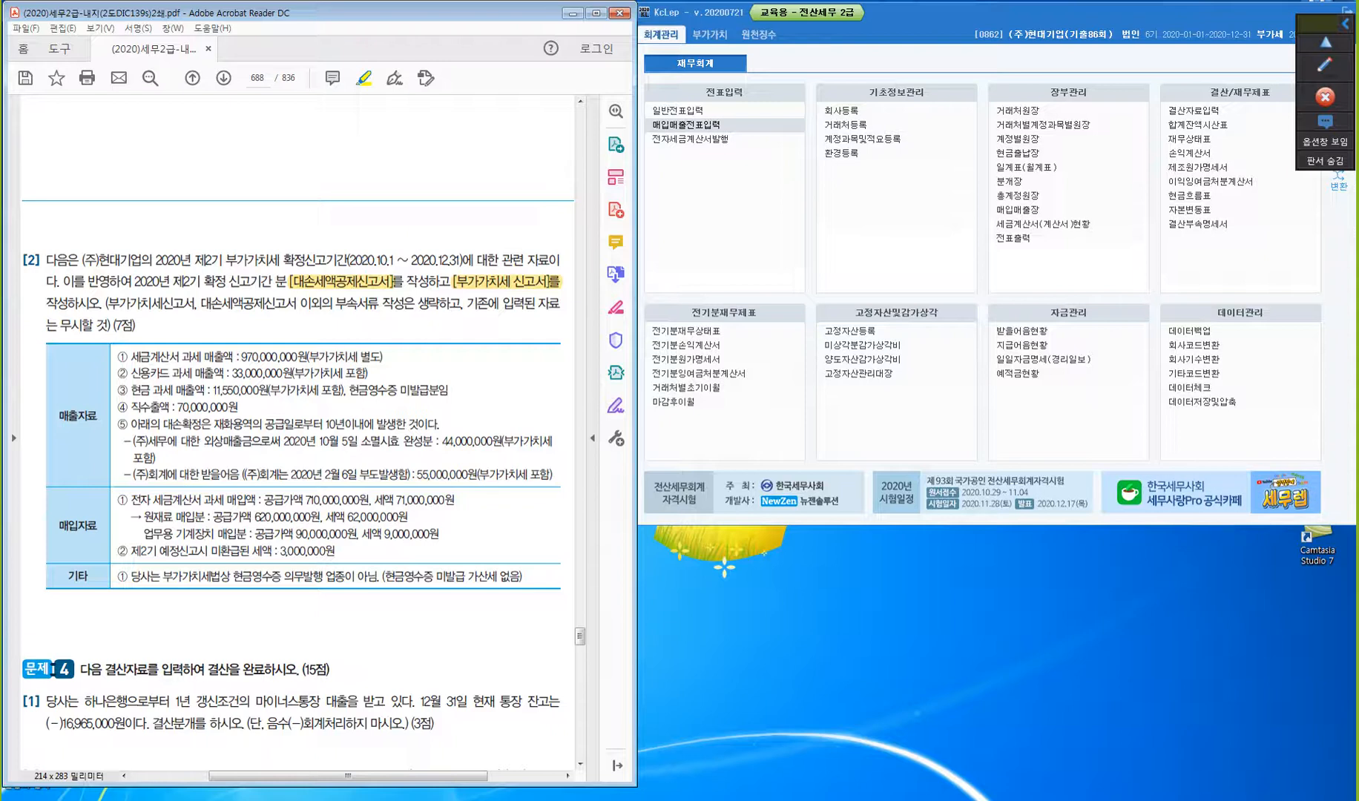
- Highlight the key terms 사업용신용카드, 현금영수증, 일반과세 and 생략한다 in the text of question [1]
scroll(298, 428, "up", 6)
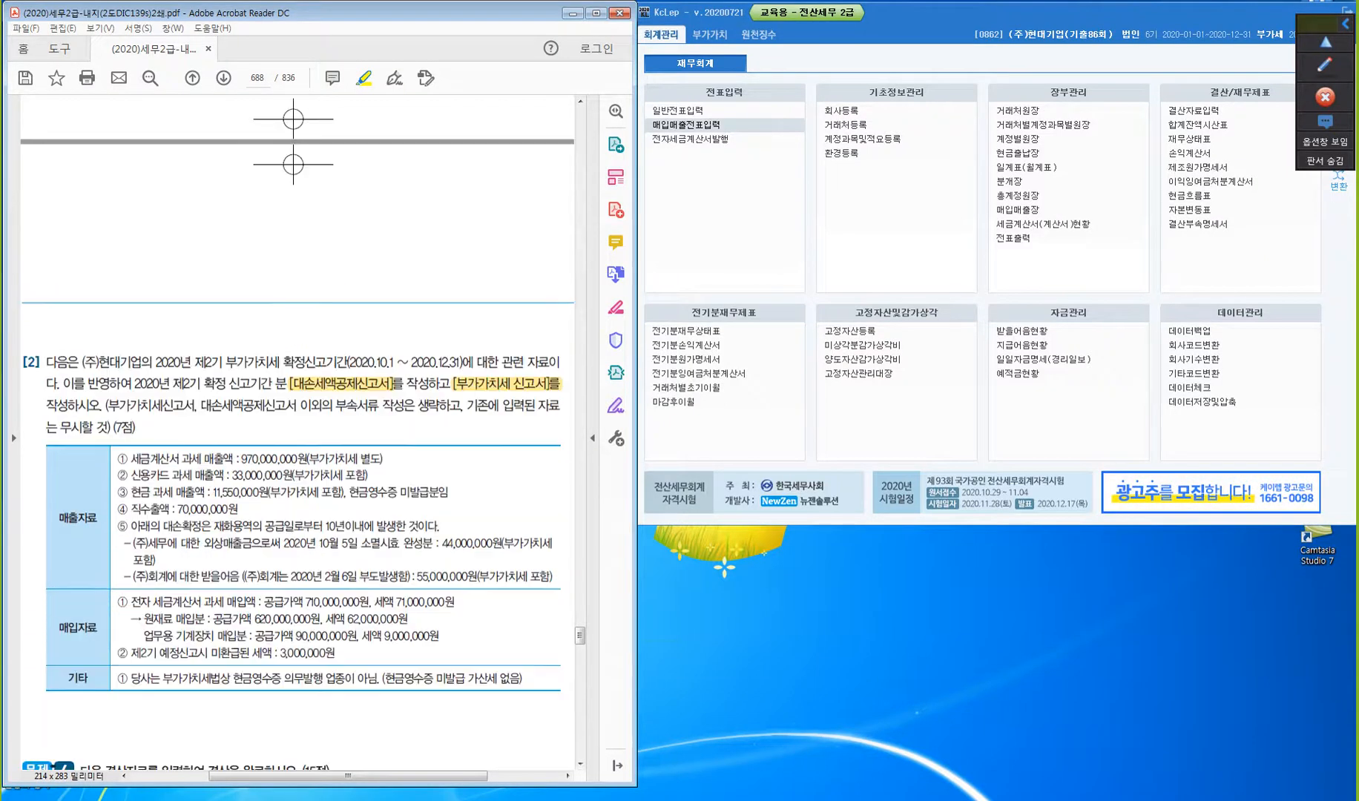
scroll(298, 429, "up", 1)
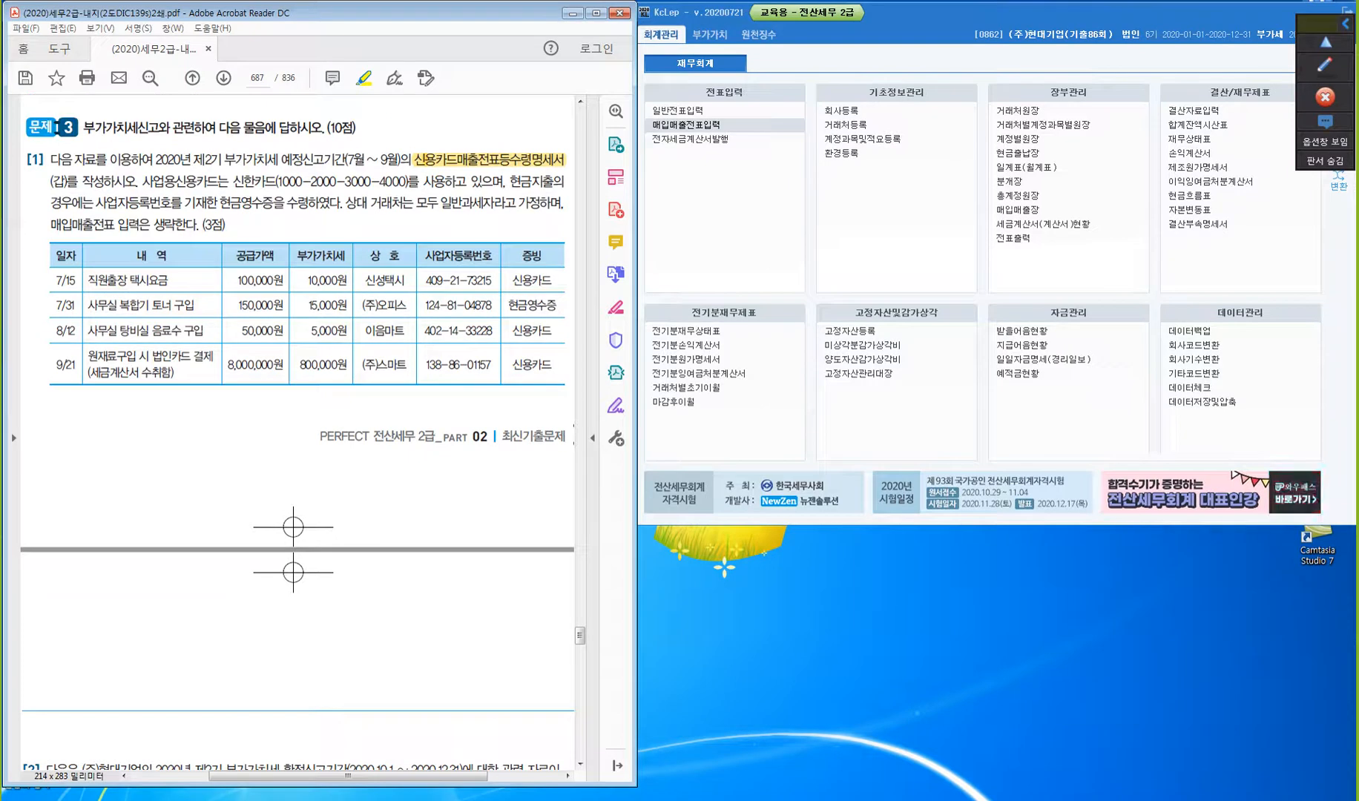
scroll(298, 429, "up", 1)
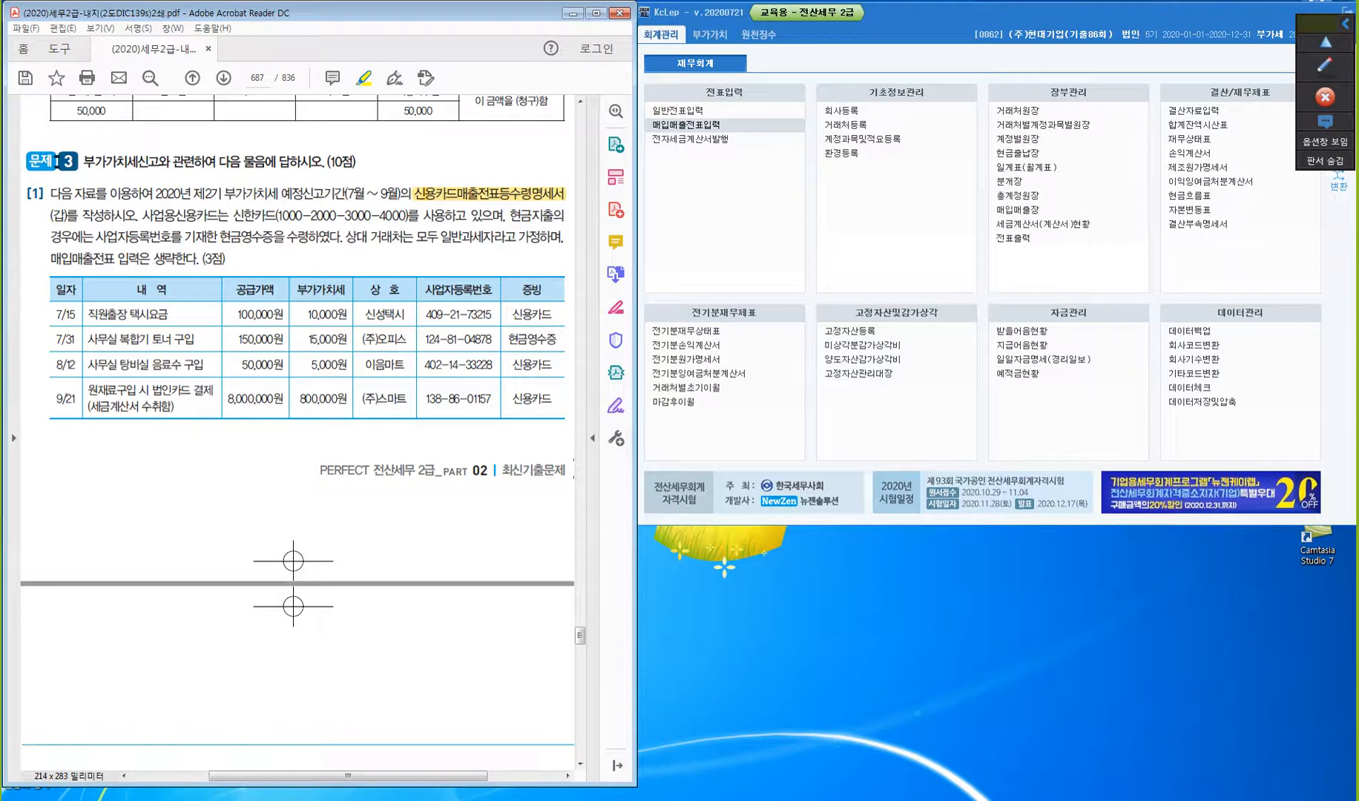
key("ctrl")
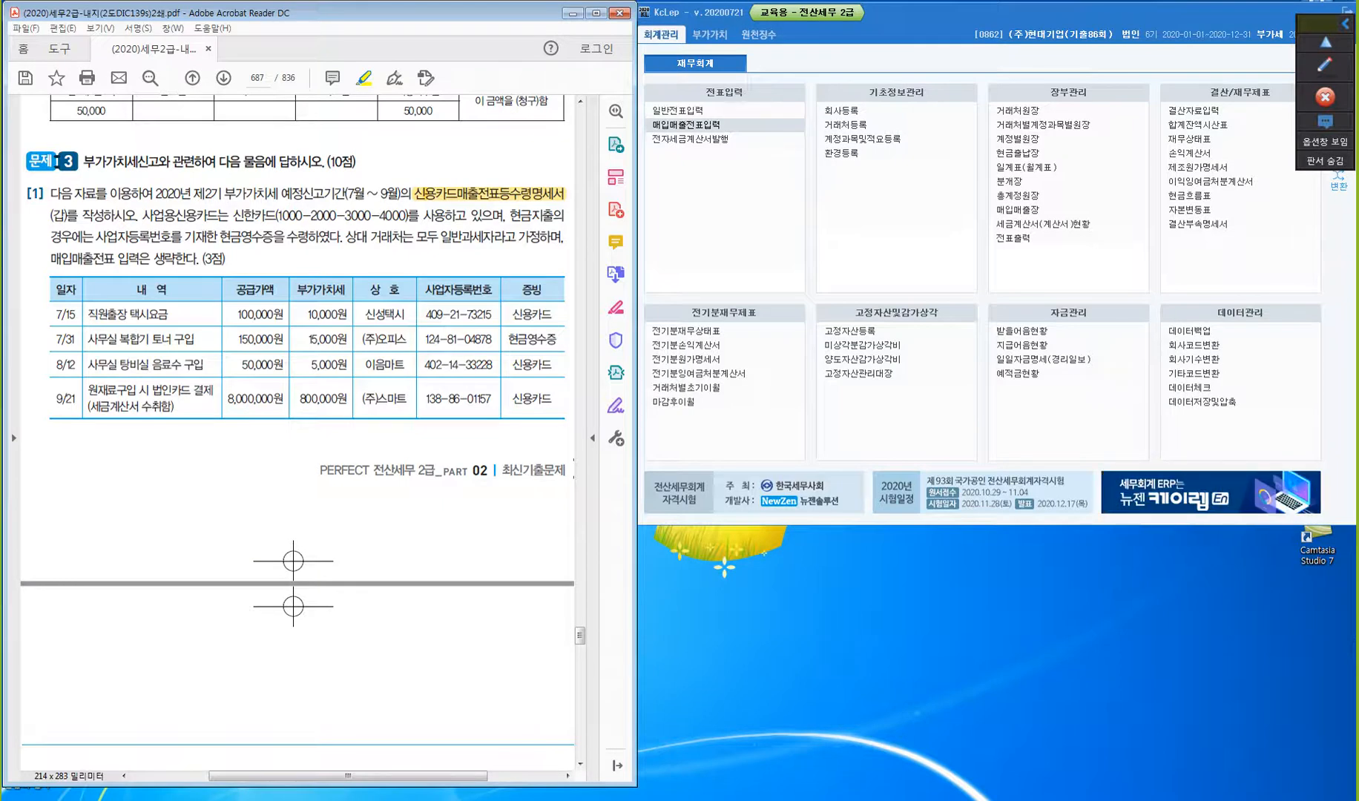
left_click_drag(142, 216, 210, 216)
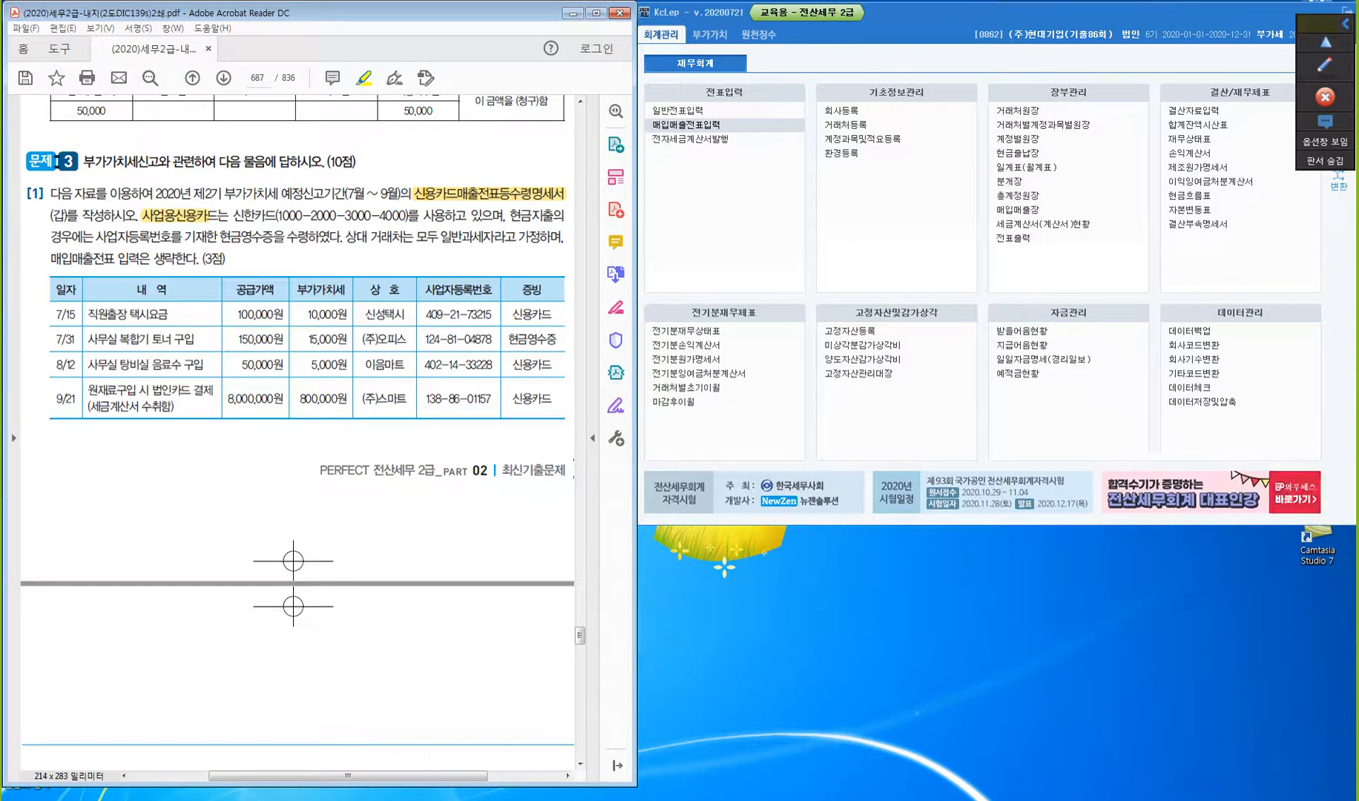
left_click_drag(219, 238, 275, 237)
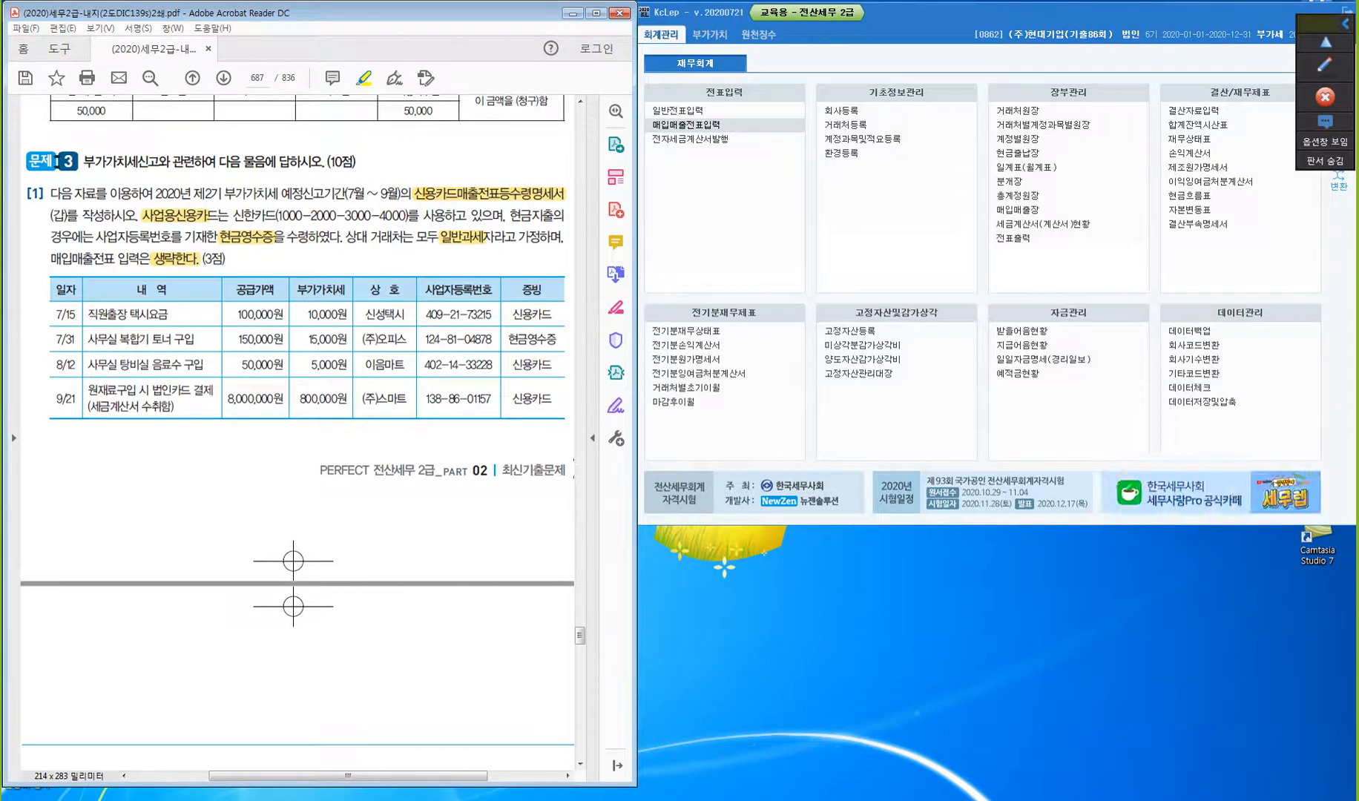
- With the screen pen, draw a red arrow to the 7/15 택시요금 item and handwrite the note "세·계 X, 영수증 X" above it
left_click(1325, 66)
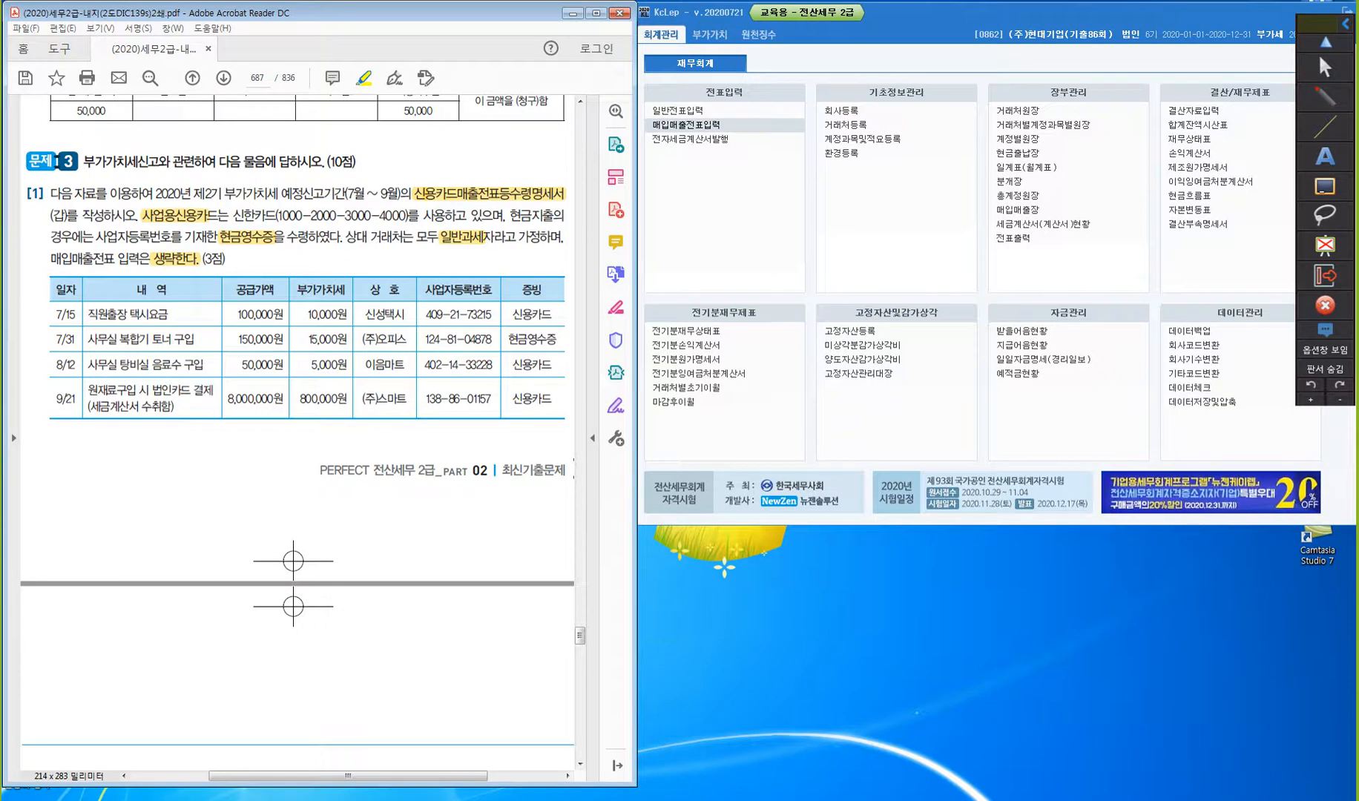
mouse_move(157, 303)
left_mouse_down()
mouse_move(174, 296)
mouse_move(166, 306)
left_mouse_up()
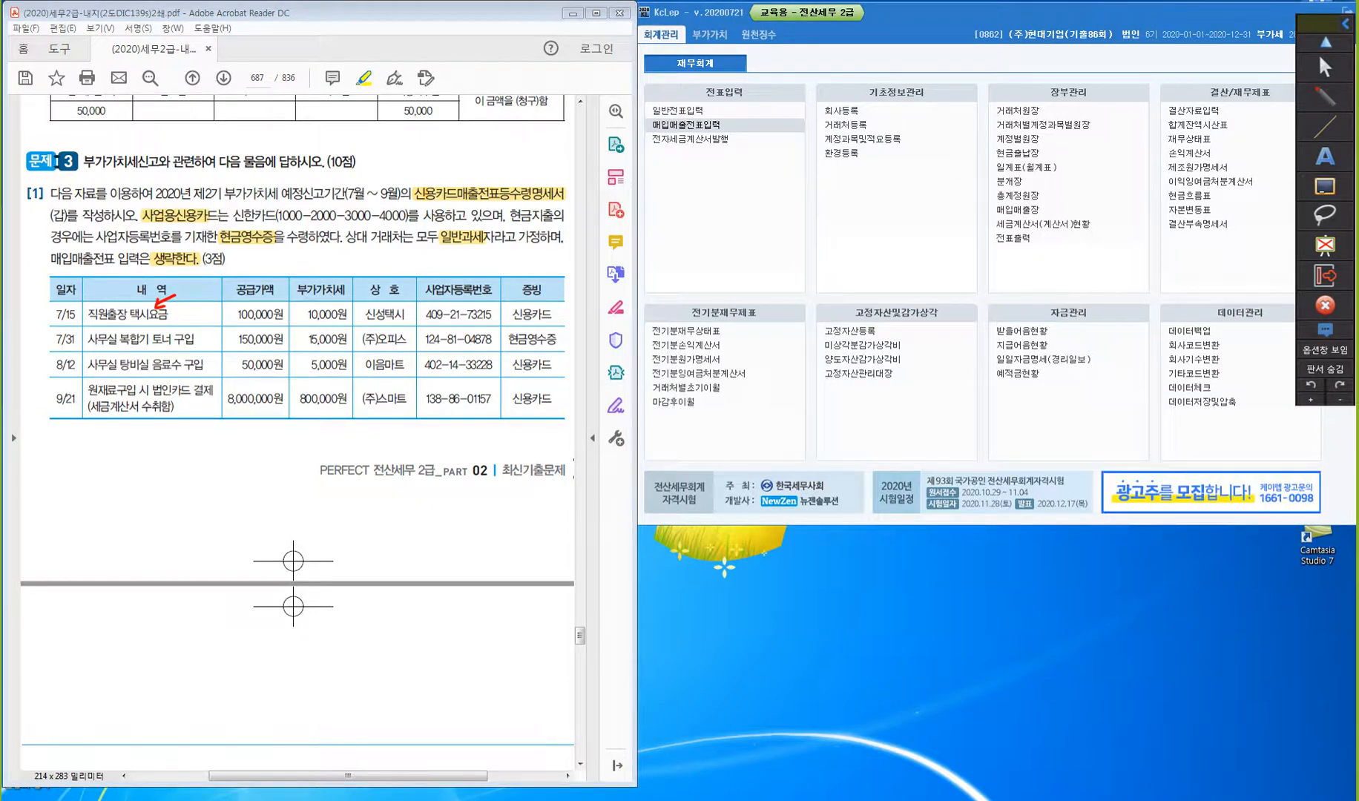
left_click_drag(183, 282, 191, 295)
mouse_move(195, 280)
left_mouse_down()
mouse_move(198, 292)
mouse_move(212, 282)
left_mouse_up()
left_click(201, 287)
left_click_drag(210, 278, 215, 277)
mouse_move(214, 271)
left_mouse_down()
mouse_move(216, 285)
mouse_move(240, 281)
left_mouse_up()
mouse_move(236, 270)
left_mouse_down()
mouse_move(225, 282)
mouse_move(256, 260)
left_mouse_up()
left_click_drag(259, 261, 265, 262)
left_click_drag(266, 253, 268, 267)
left_click_drag(263, 267, 280, 260)
left_click_drag(274, 262, 284, 263)
left_click_drag(279, 261, 292, 269)
left_click_drag(290, 247, 304, 262)
left_click_drag(303, 247, 290, 262)
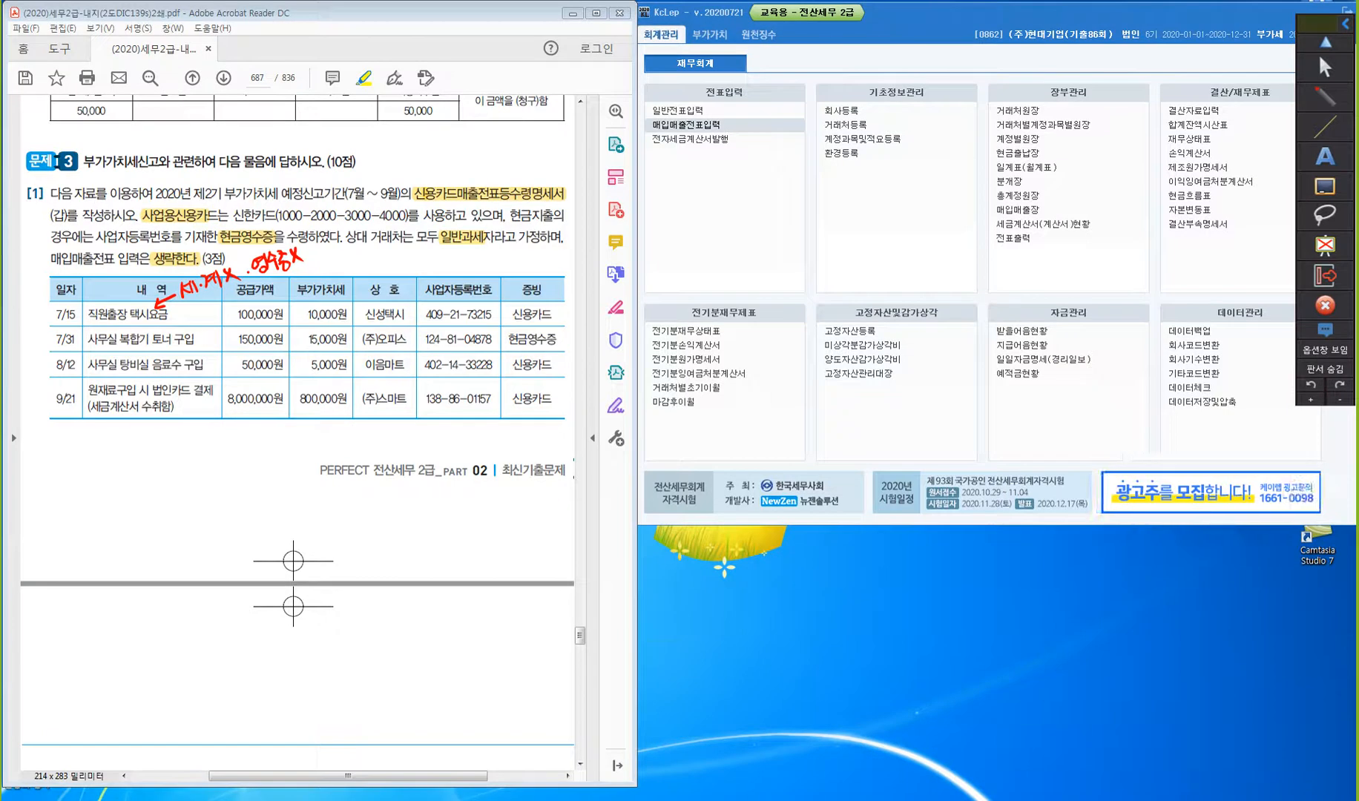
- Mark the 7/15 evidence with an X and the 7/31 and 8/12 evidence with O, and tick 일반과세 in the question text
mouse_move(550, 307)
left_mouse_down()
mouse_move(562, 320)
mouse_move(551, 322)
left_mouse_up()
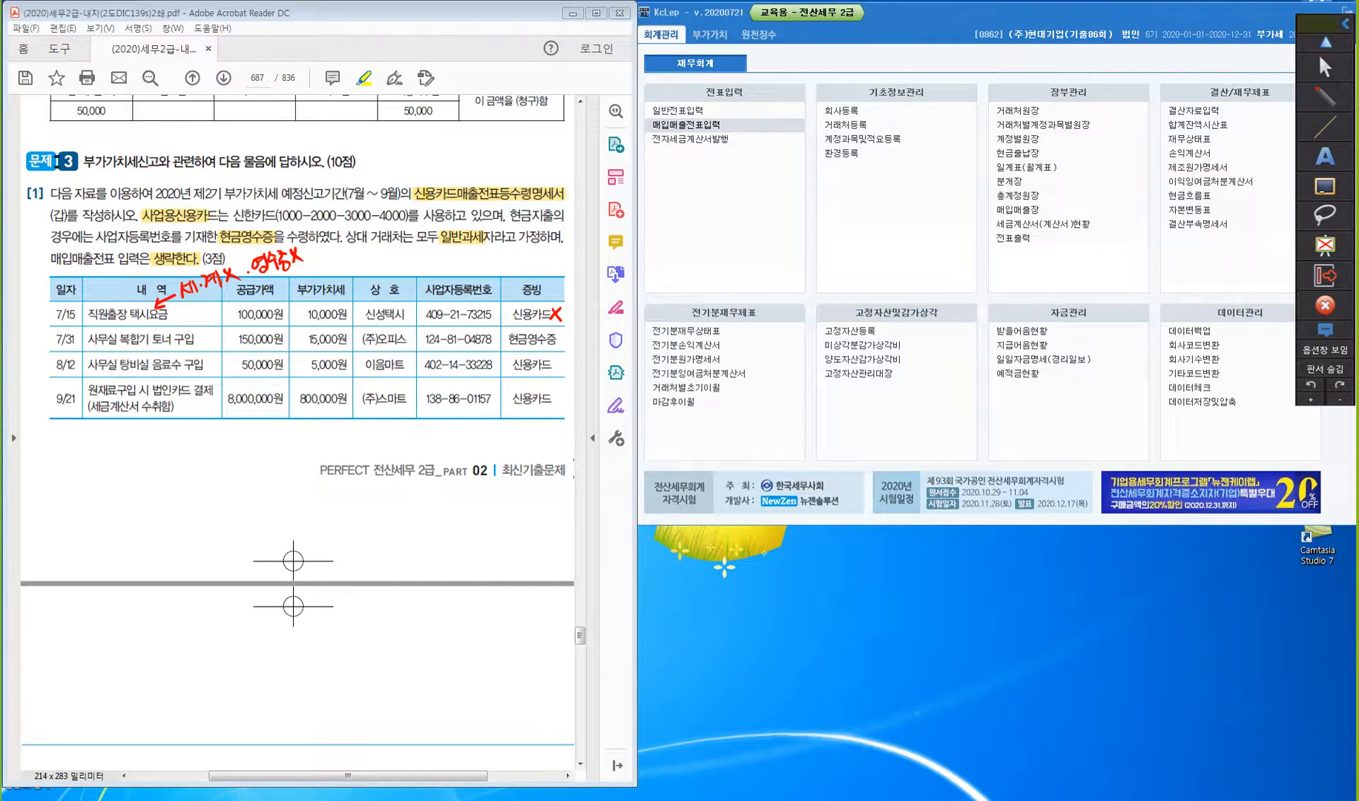
left_click_drag(463, 222, 477, 217)
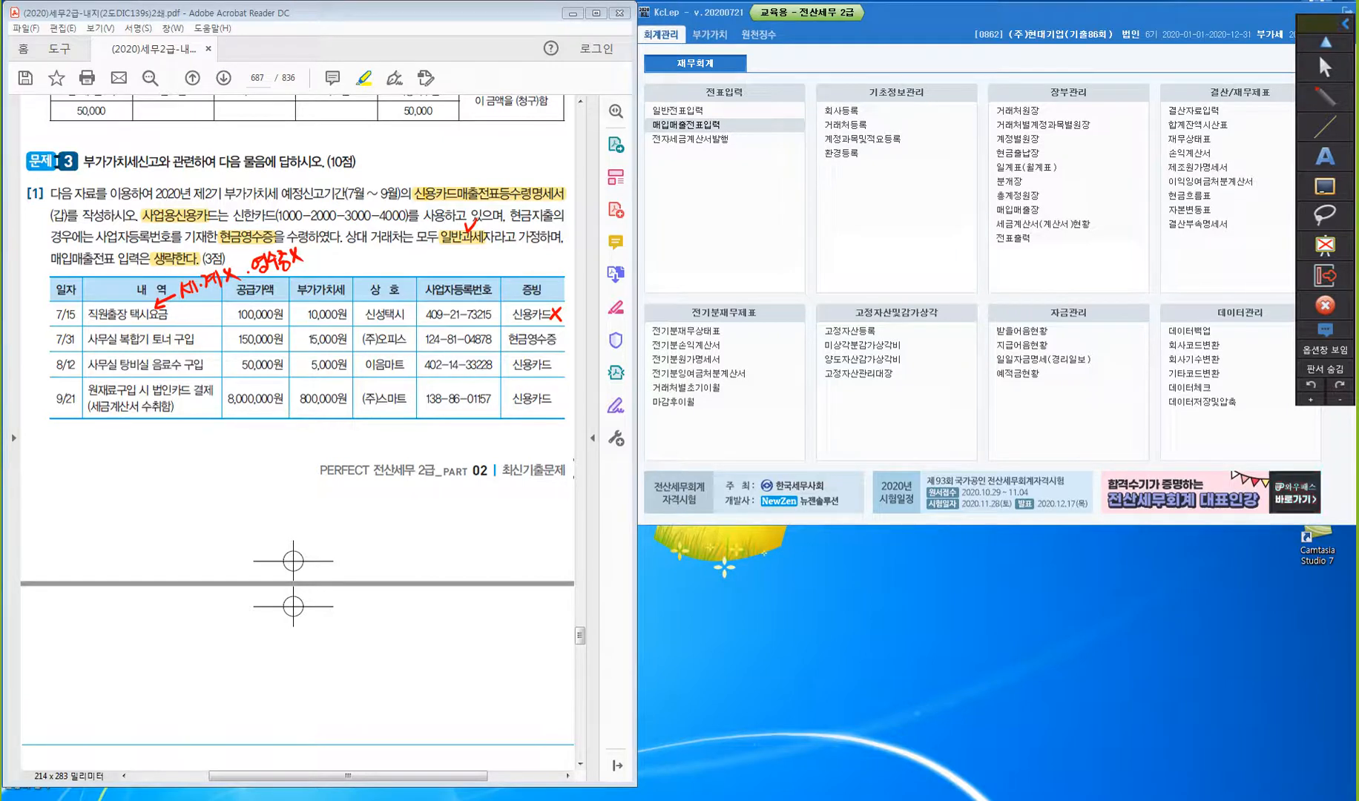
left_click_drag(555, 336, 556, 338)
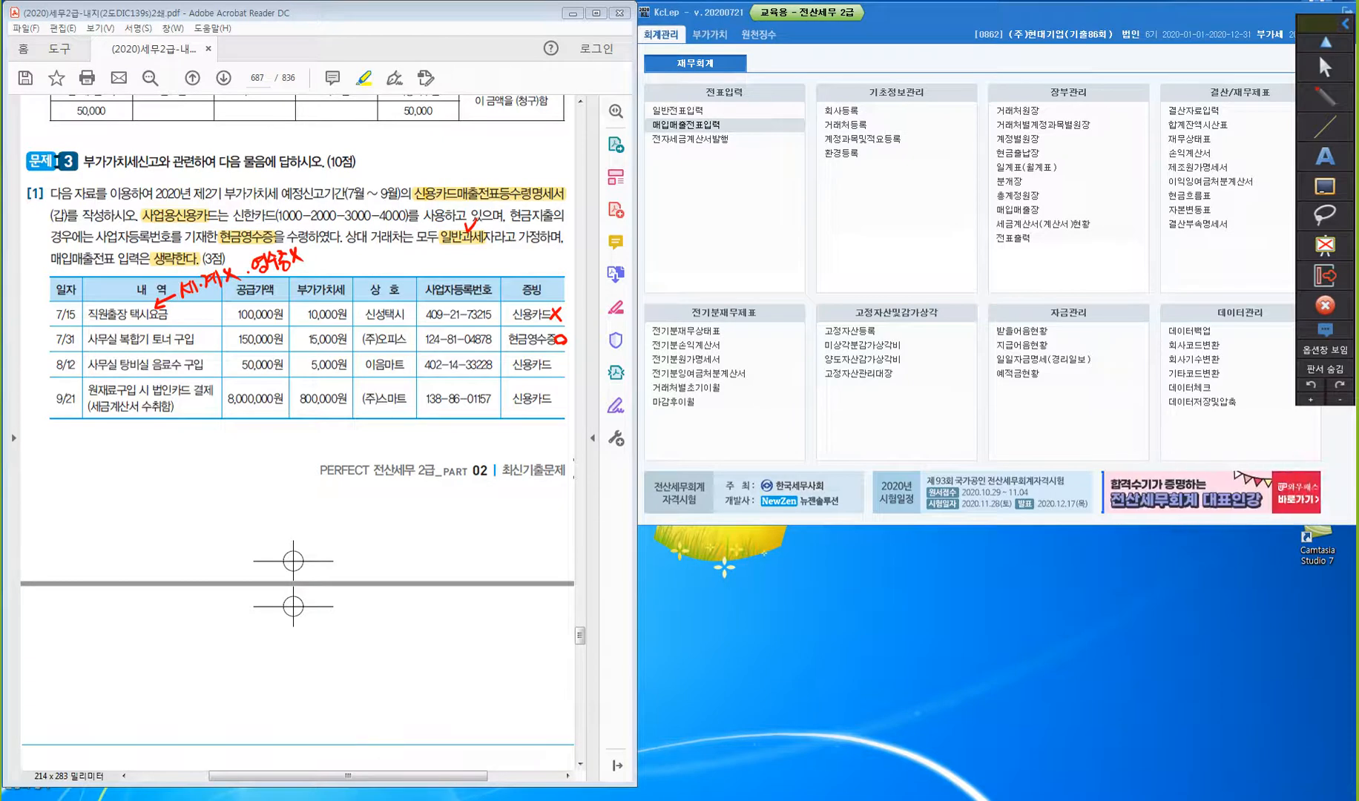
left_click_drag(552, 365, 558, 359)
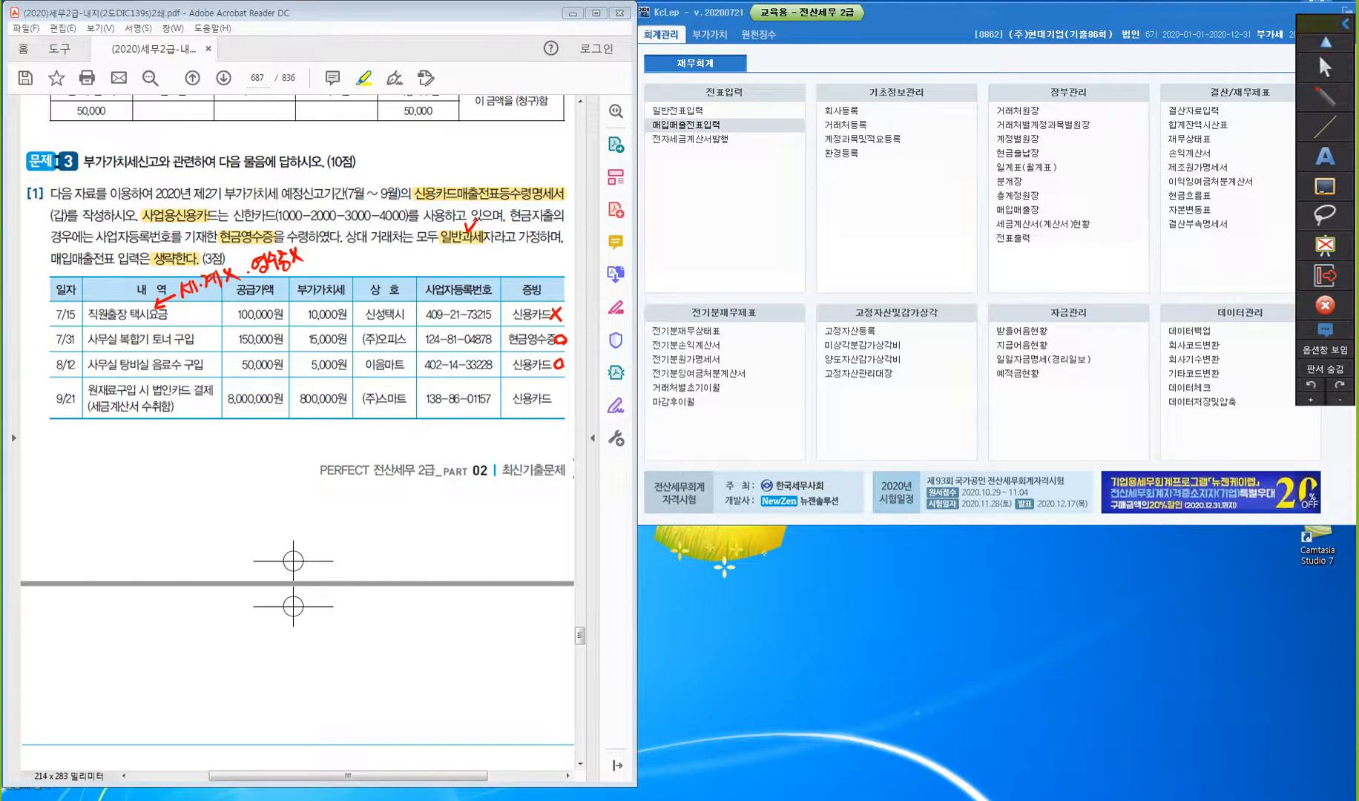
- Underline 세금계산서 수취함 and 신용카드 in the 9/21 row, annotate it with 과세 매입세액공제, and mark its evidence with an X
left_click_drag(87, 412, 170, 416)
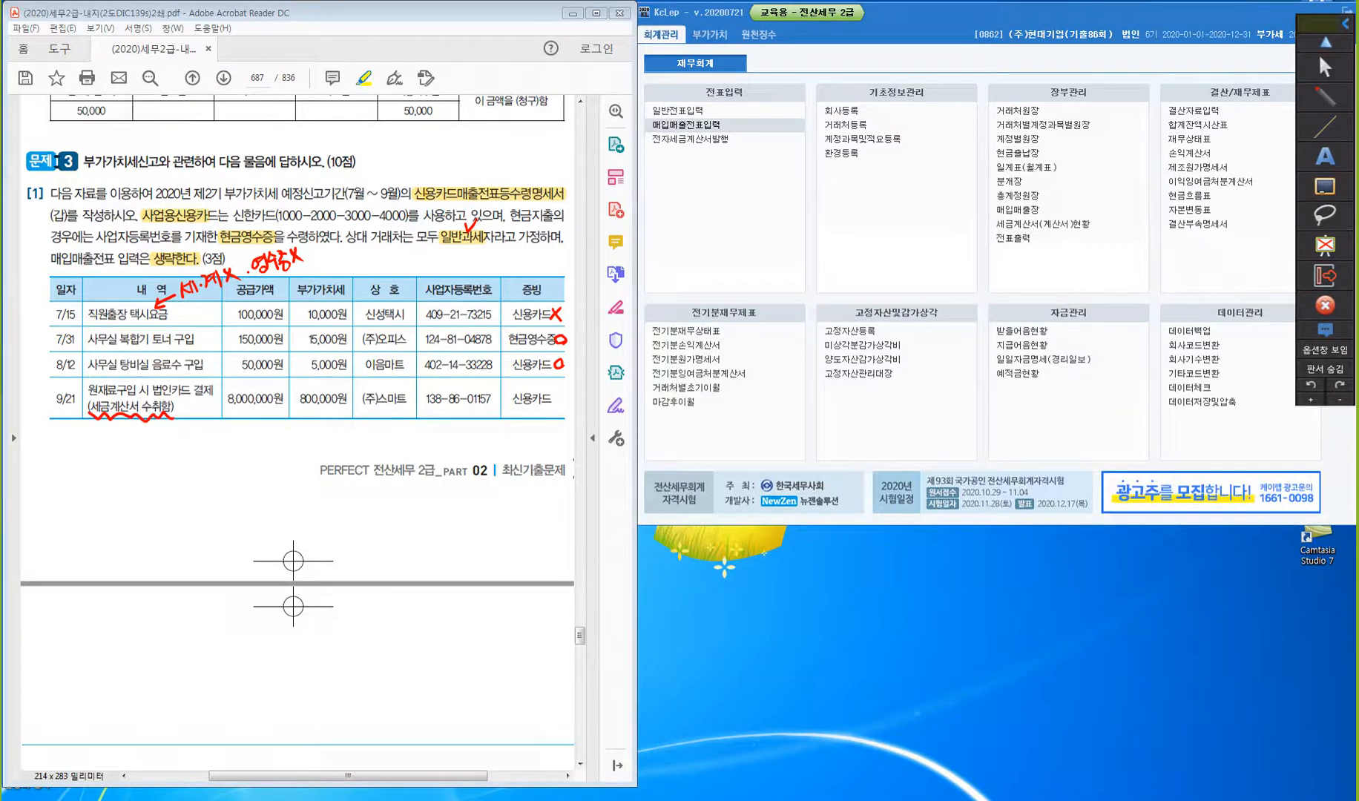
left_click_drag(513, 403, 549, 405)
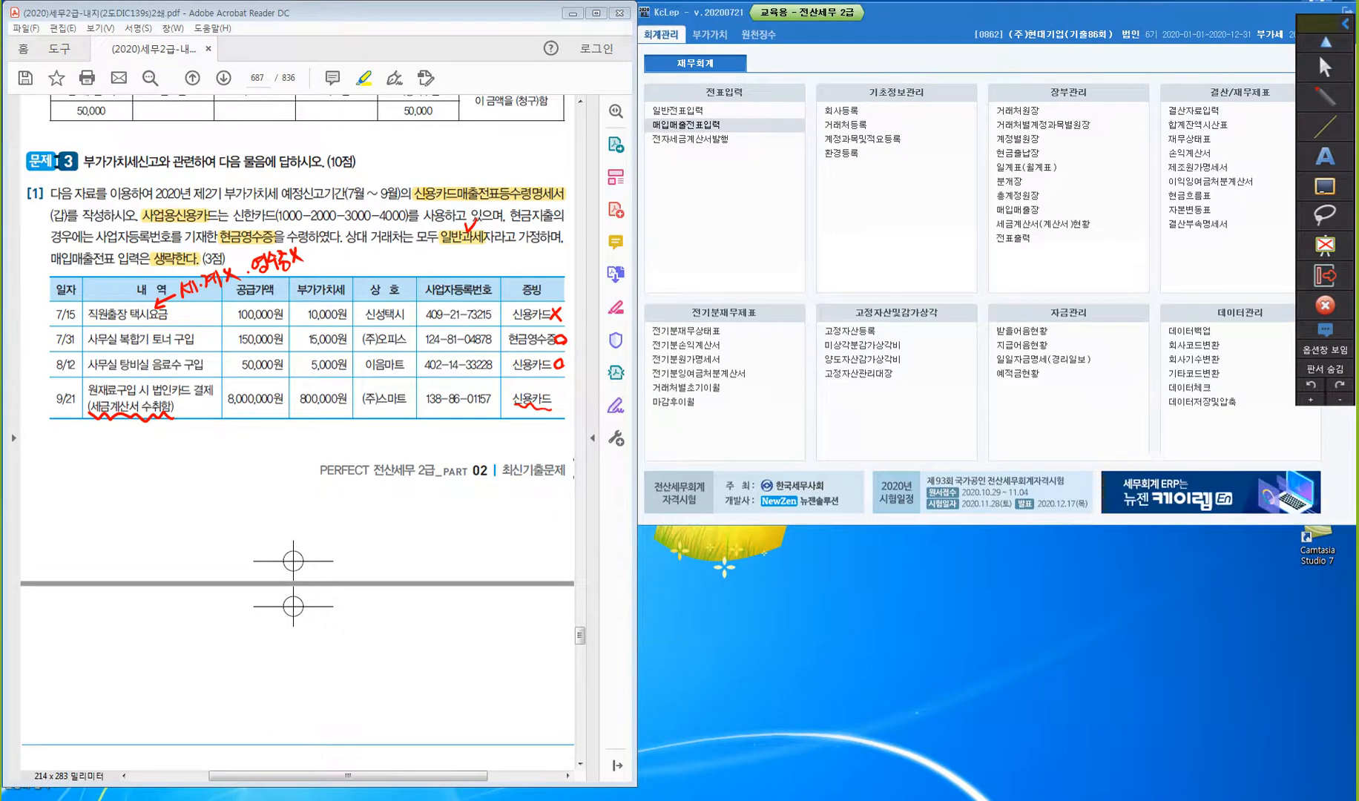
mouse_move(108, 416)
left_mouse_down()
mouse_move(103, 446)
mouse_move(120, 444)
mouse_move(119, 428)
mouse_move(127, 454)
mouse_move(186, 448)
mouse_move(156, 488)
mouse_move(216, 480)
mouse_move(240, 461)
mouse_move(249, 474)
mouse_move(252, 461)
left_mouse_up()
left_click_drag(249, 449, 261, 454)
left_click_drag(261, 445, 264, 475)
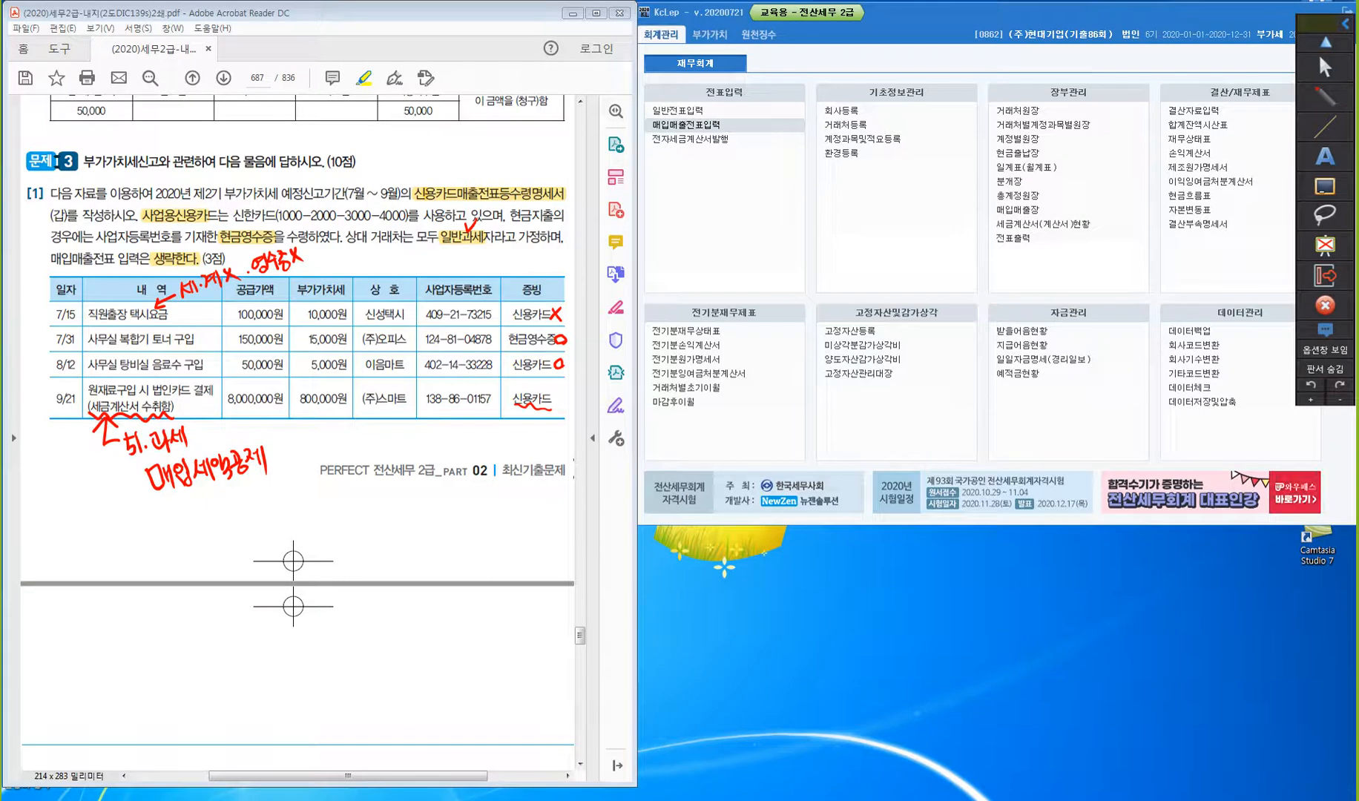
left_click_drag(560, 393, 563, 411)
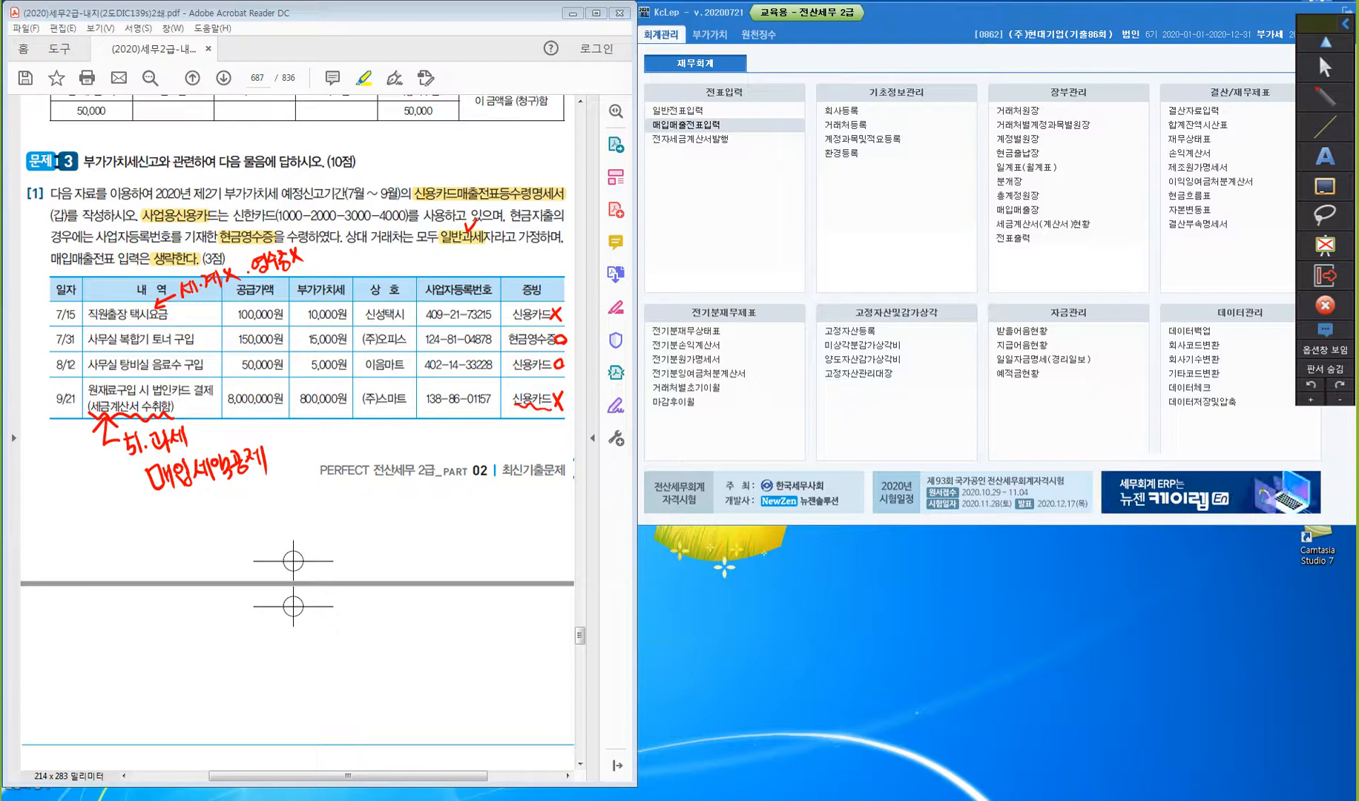
- Put the pen away, open the VAT form 신용카드매출전표등수령명세서(갑)(을), and place its window beside the question
left_click(1325, 68)
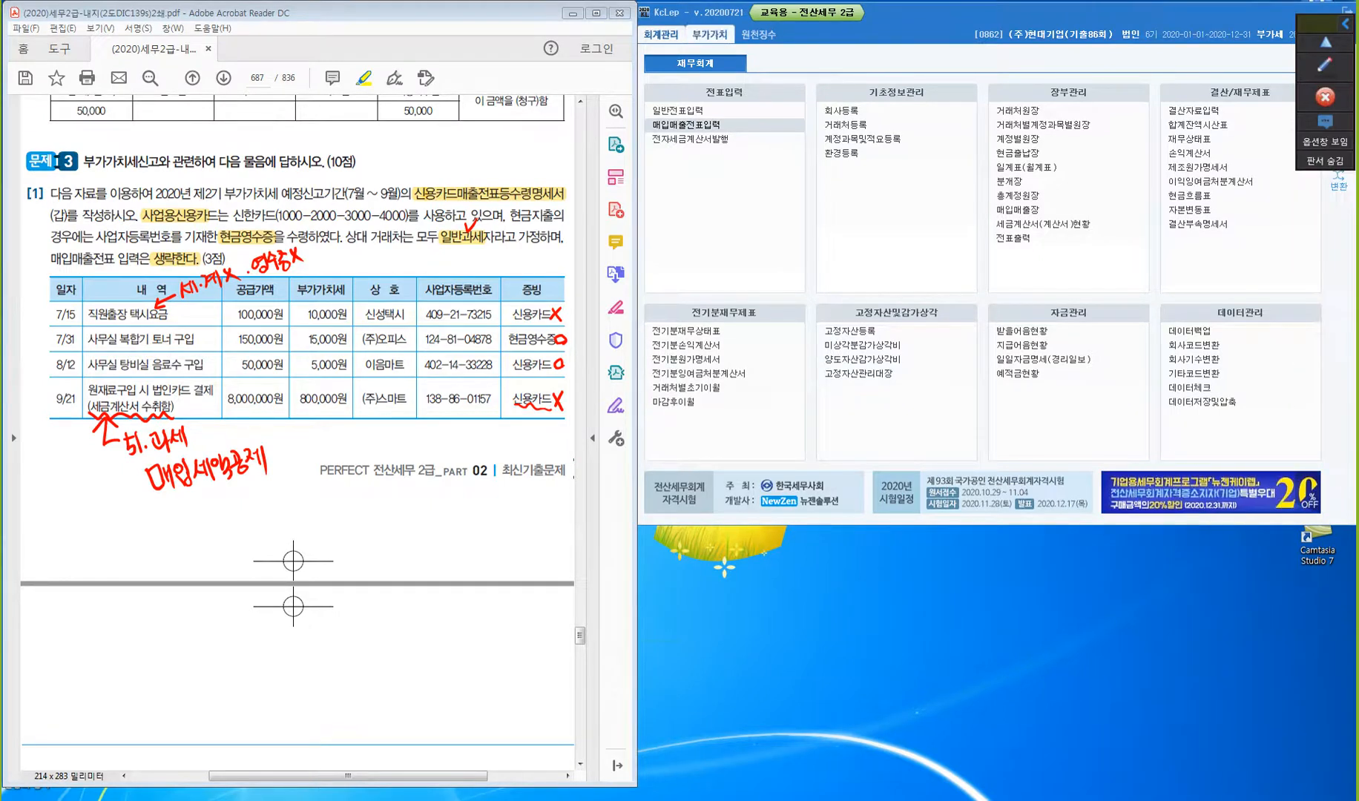
left_click(709, 34)
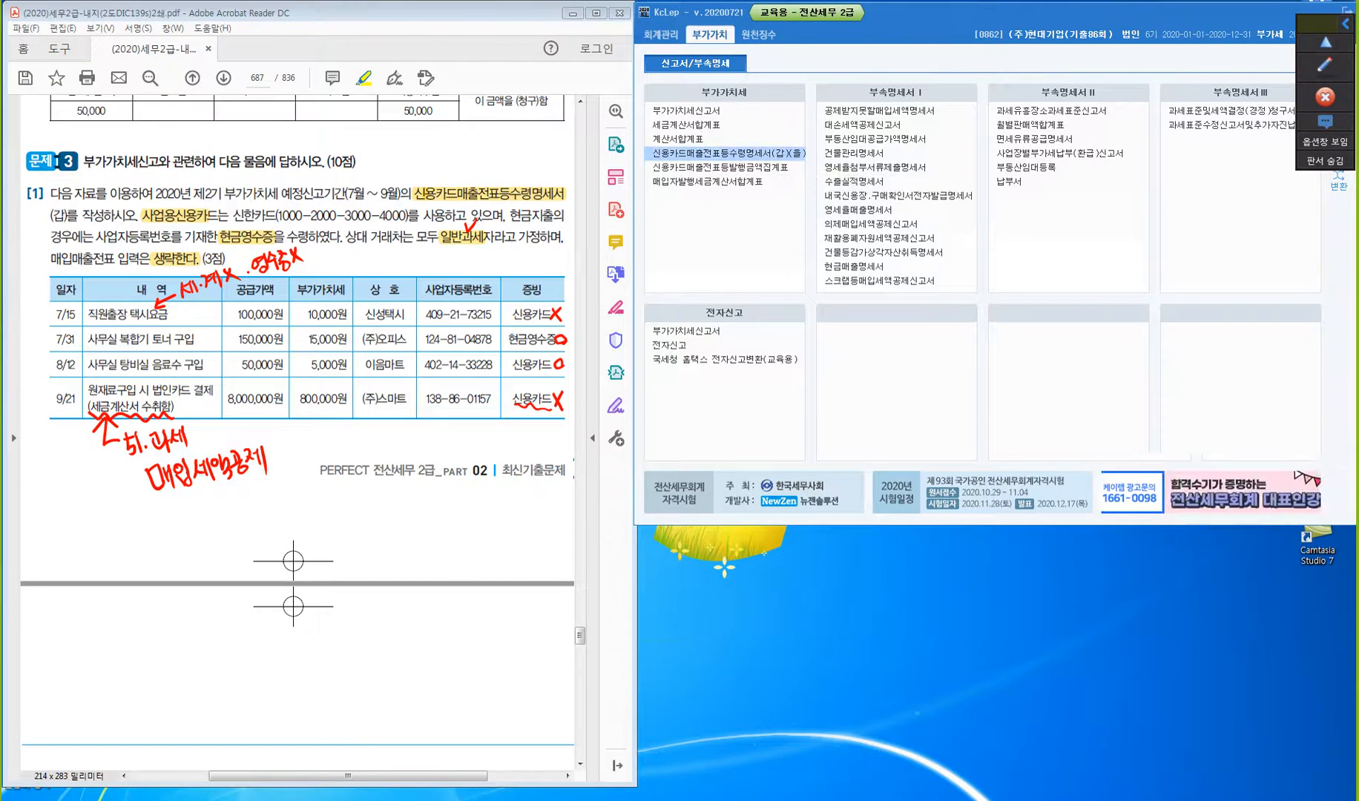
double_click(723, 153)
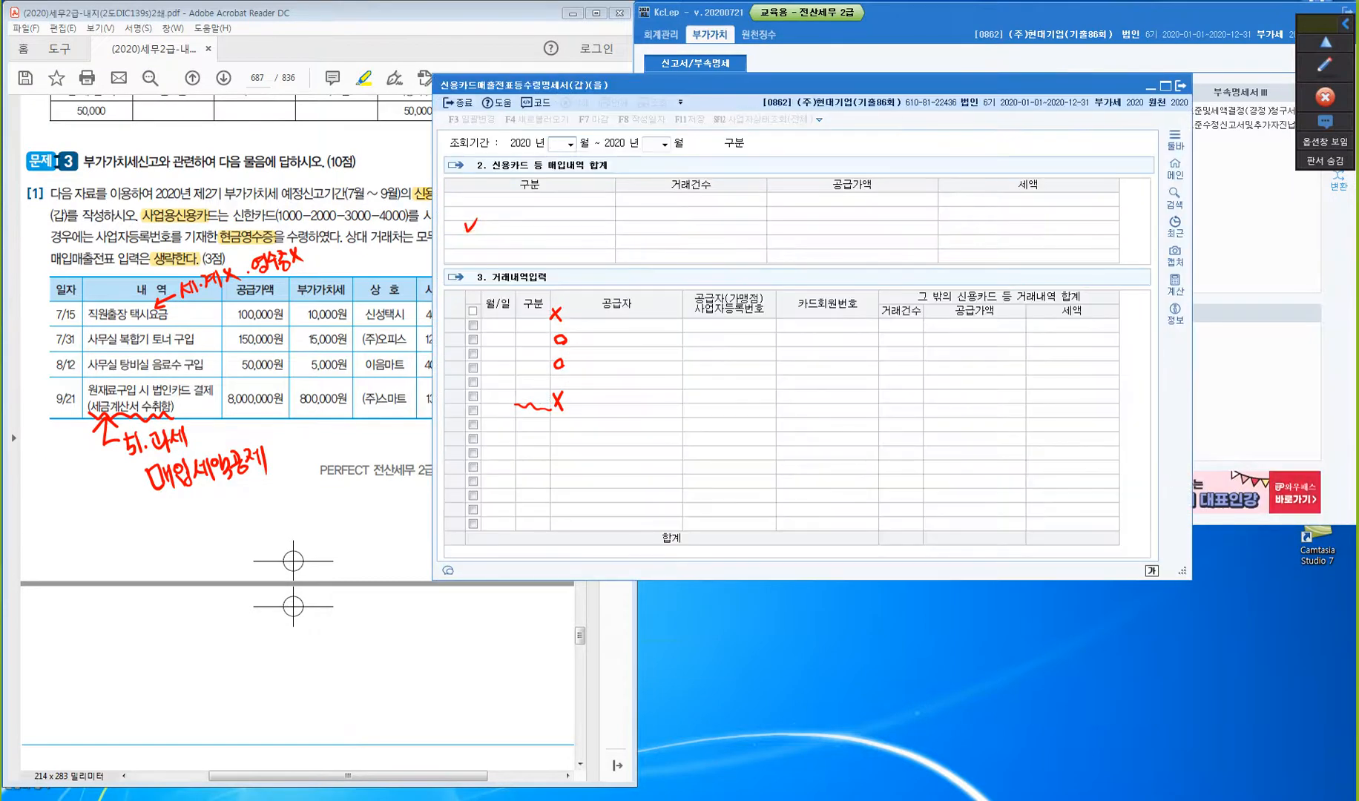
left_click_drag(712, 84, 915, 184)
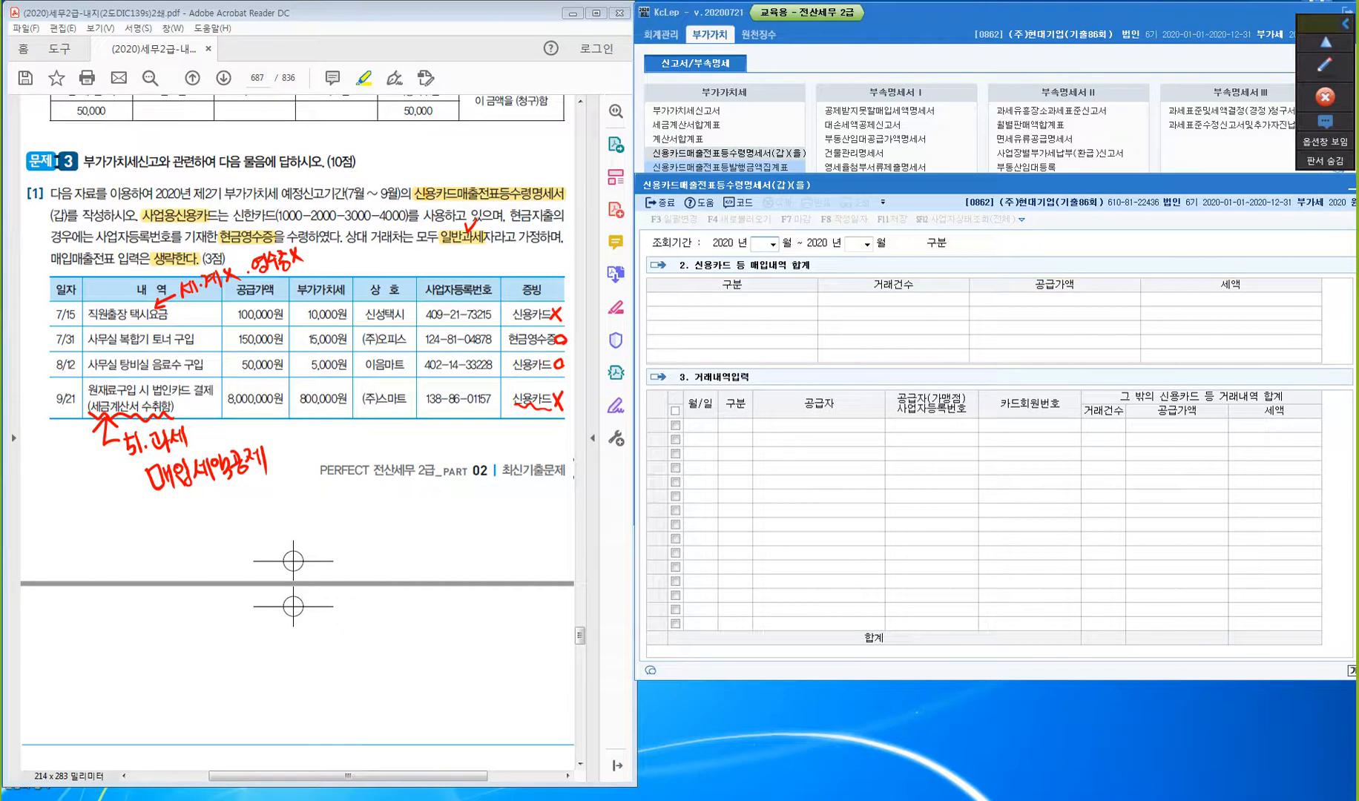
- Set the form's inquiry period (조회기간) to months 07 through 09 of 2020
type("07")
key("Return")
type("9")
key("Return")
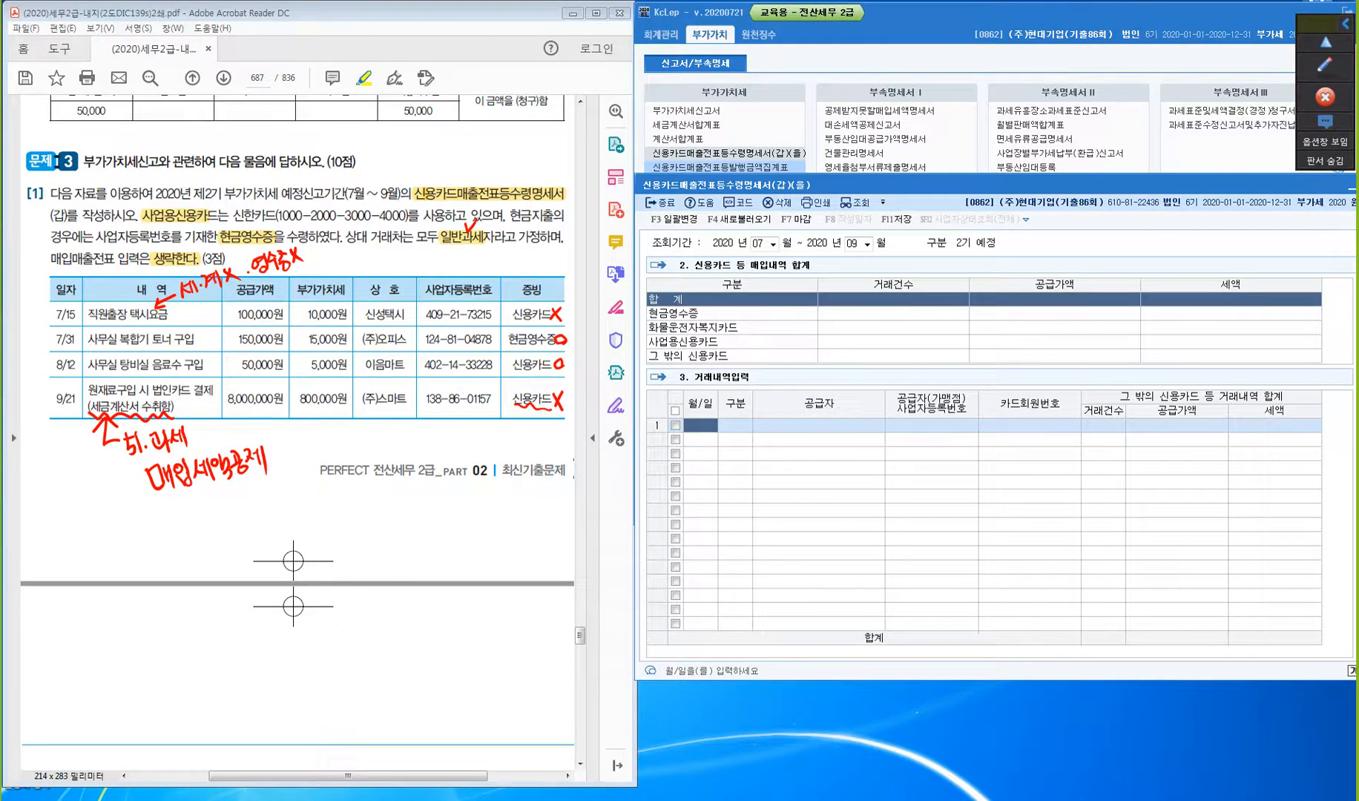
- Enter the first transaction dated 07-31 as type 현금 with supplier (주)오피스 from the client lookup, leaving the card member number blank
type("0731")
key("Return")
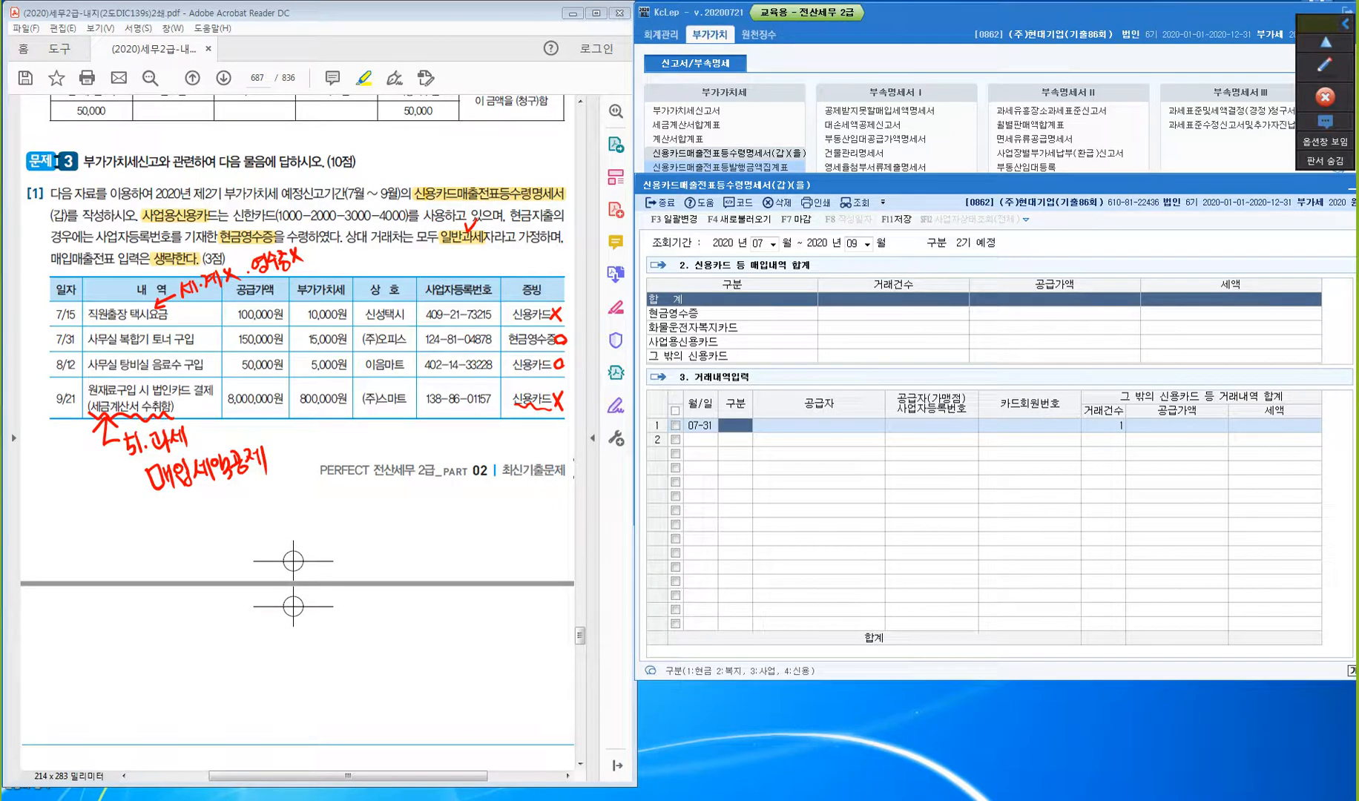
type("1")
key("Return")
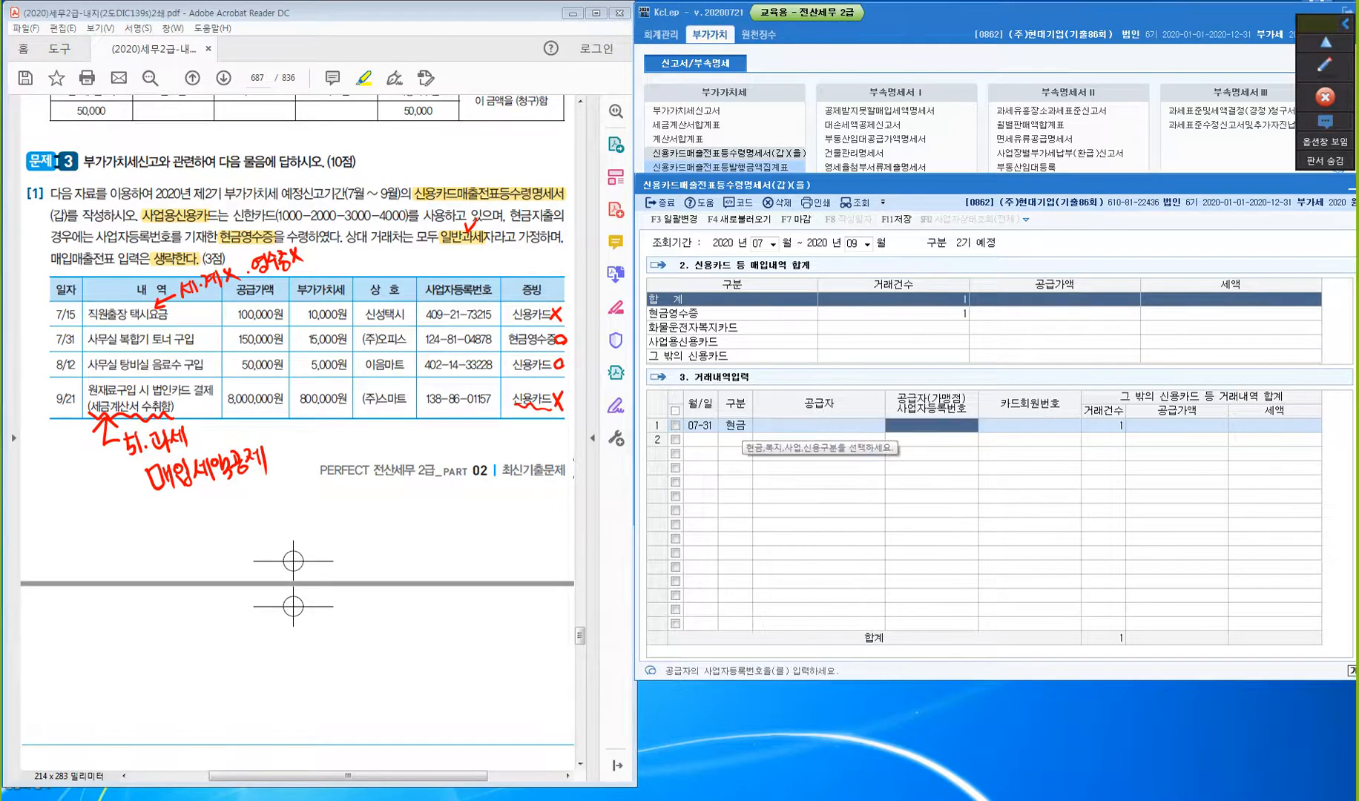
key("Left")
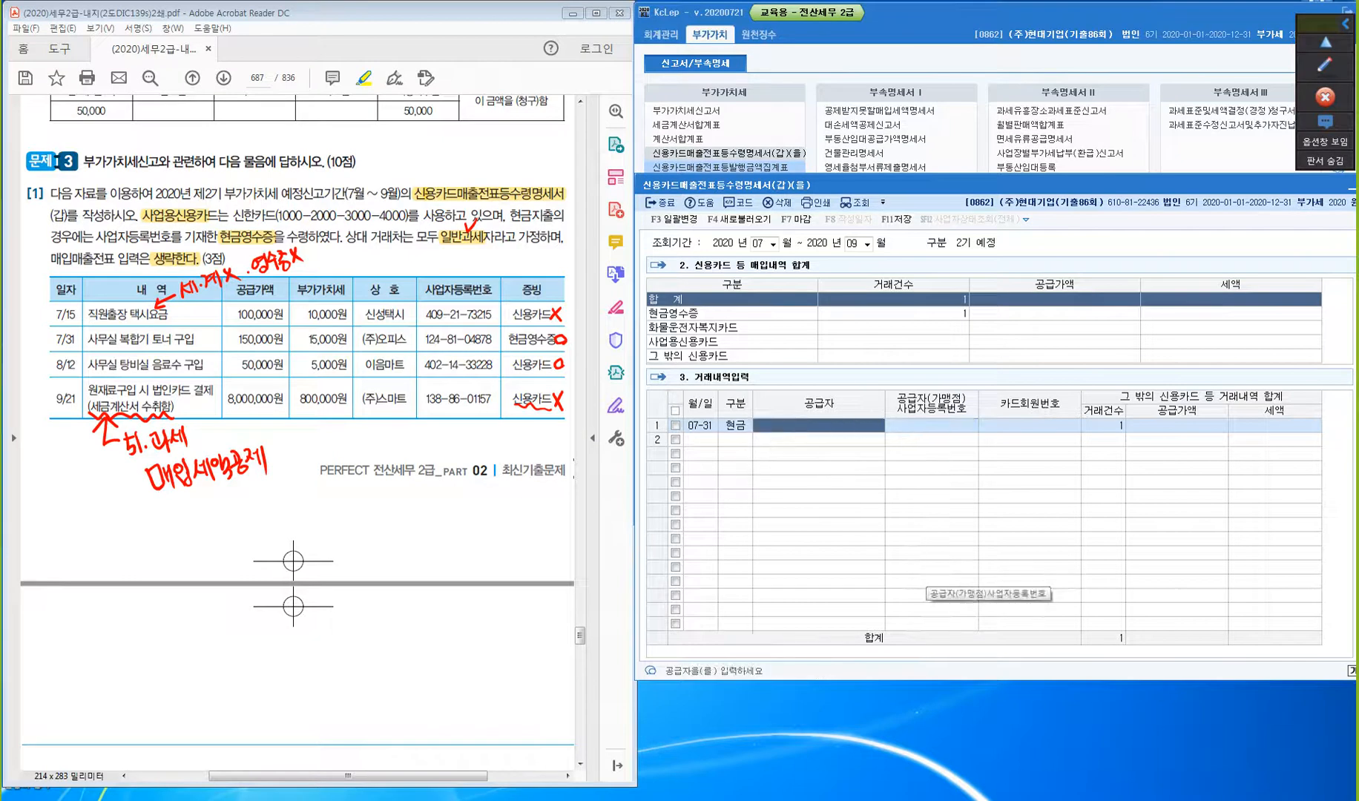
key("F2")
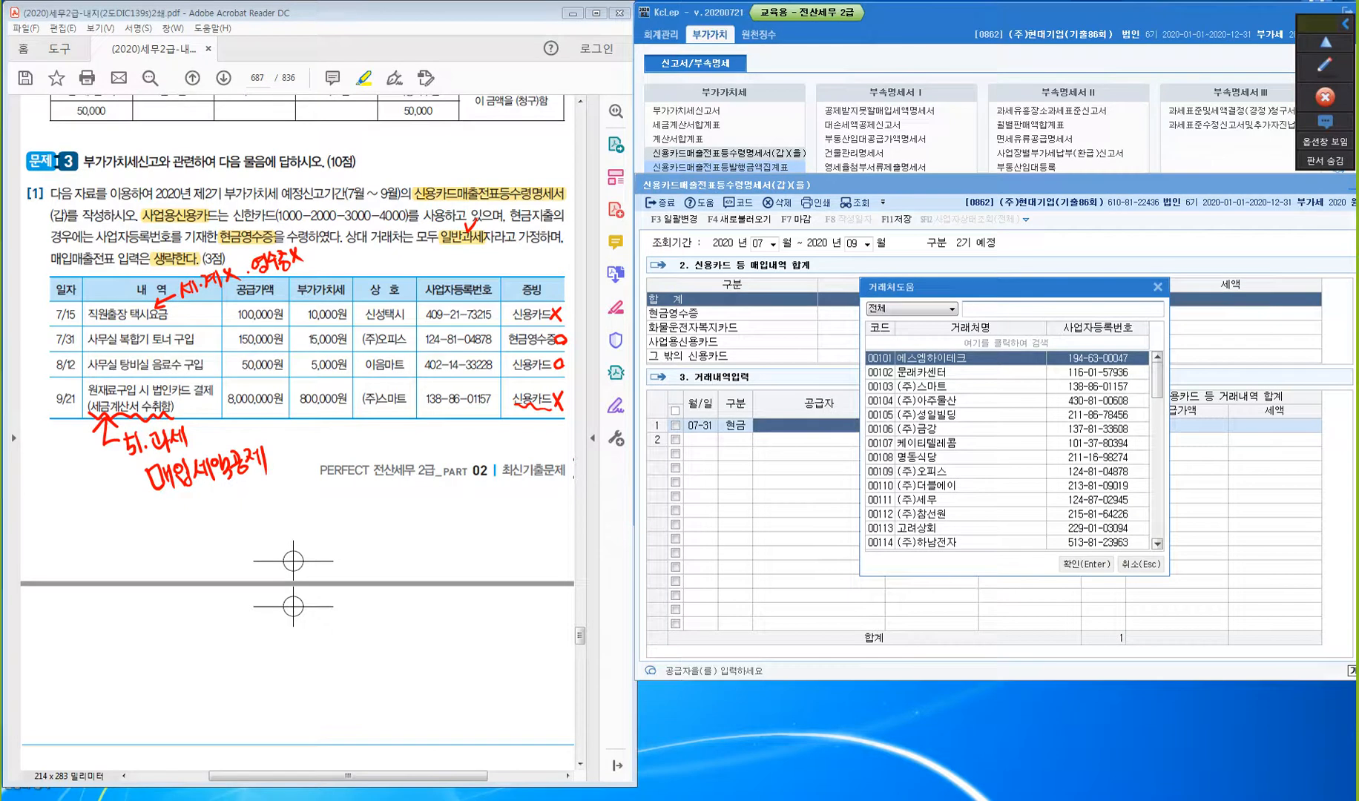
type("오피")
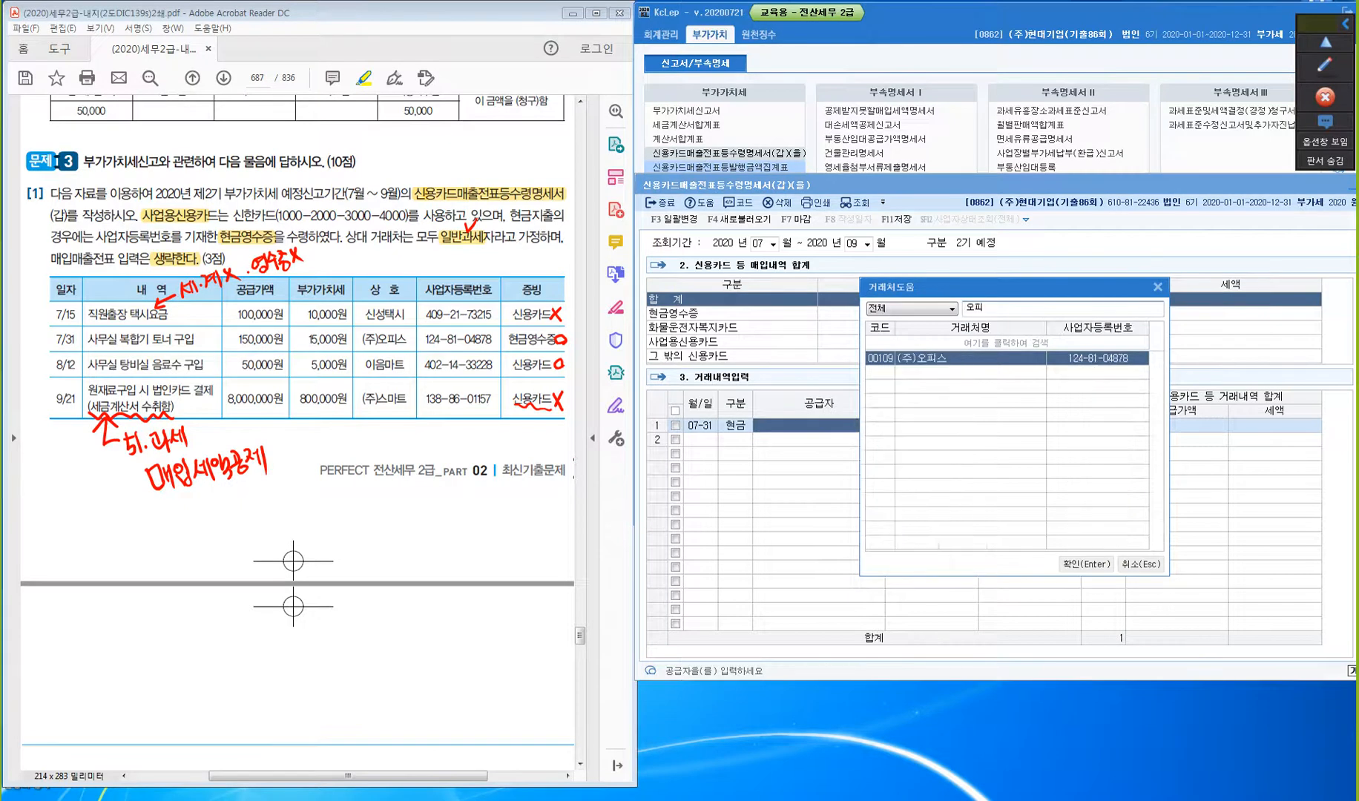
key("Return")
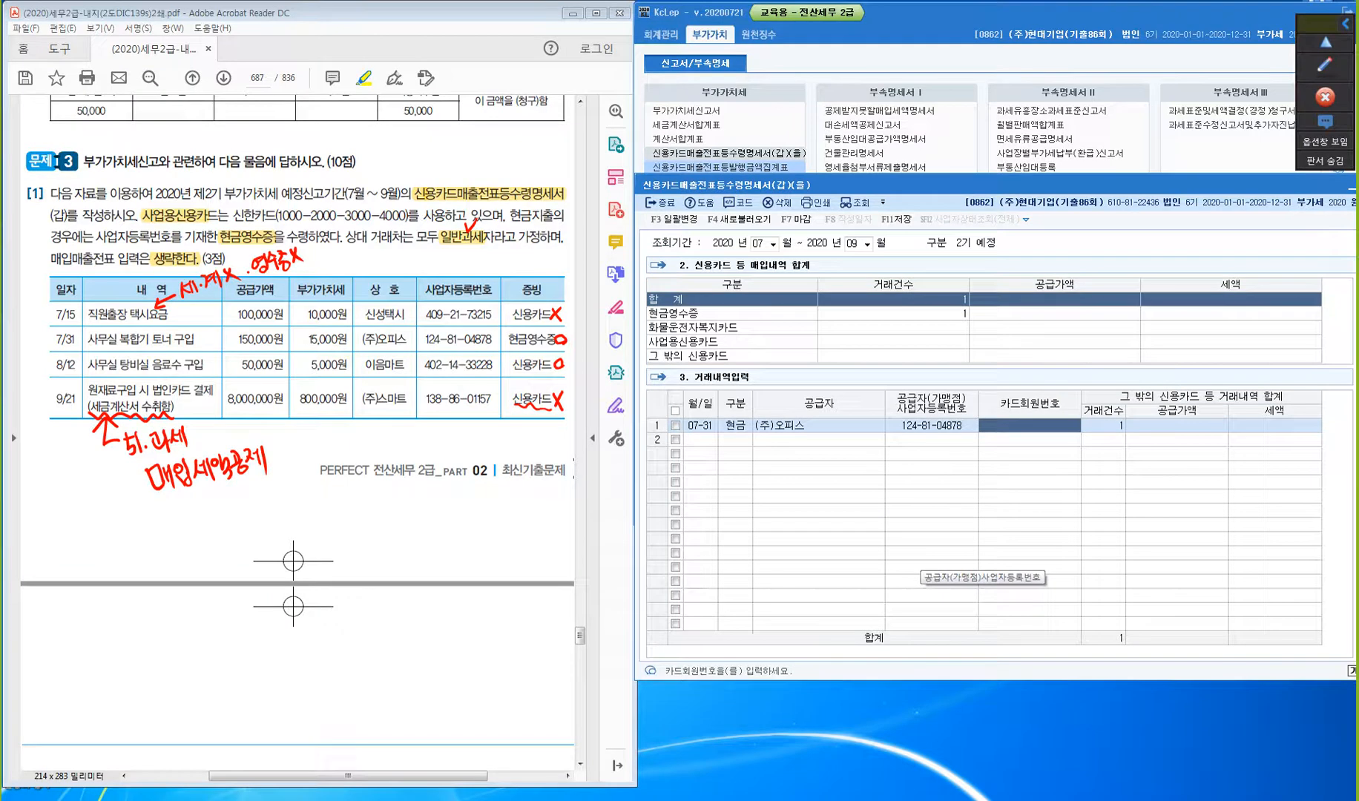
key("Return")
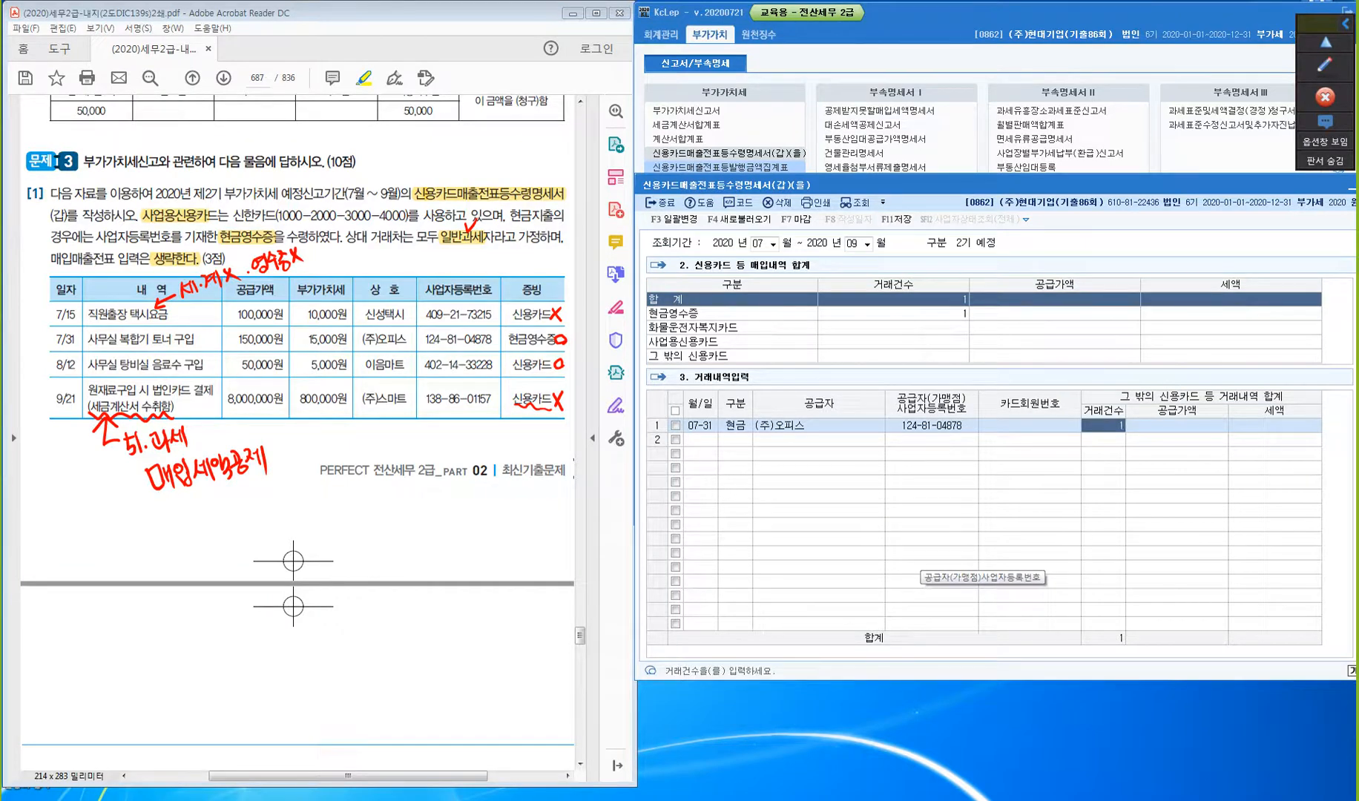
- Complete the 07-31 (주)오피스 cash-receipt transaction with a supply value of 150,000, accepting the calculated tax
key("Return")
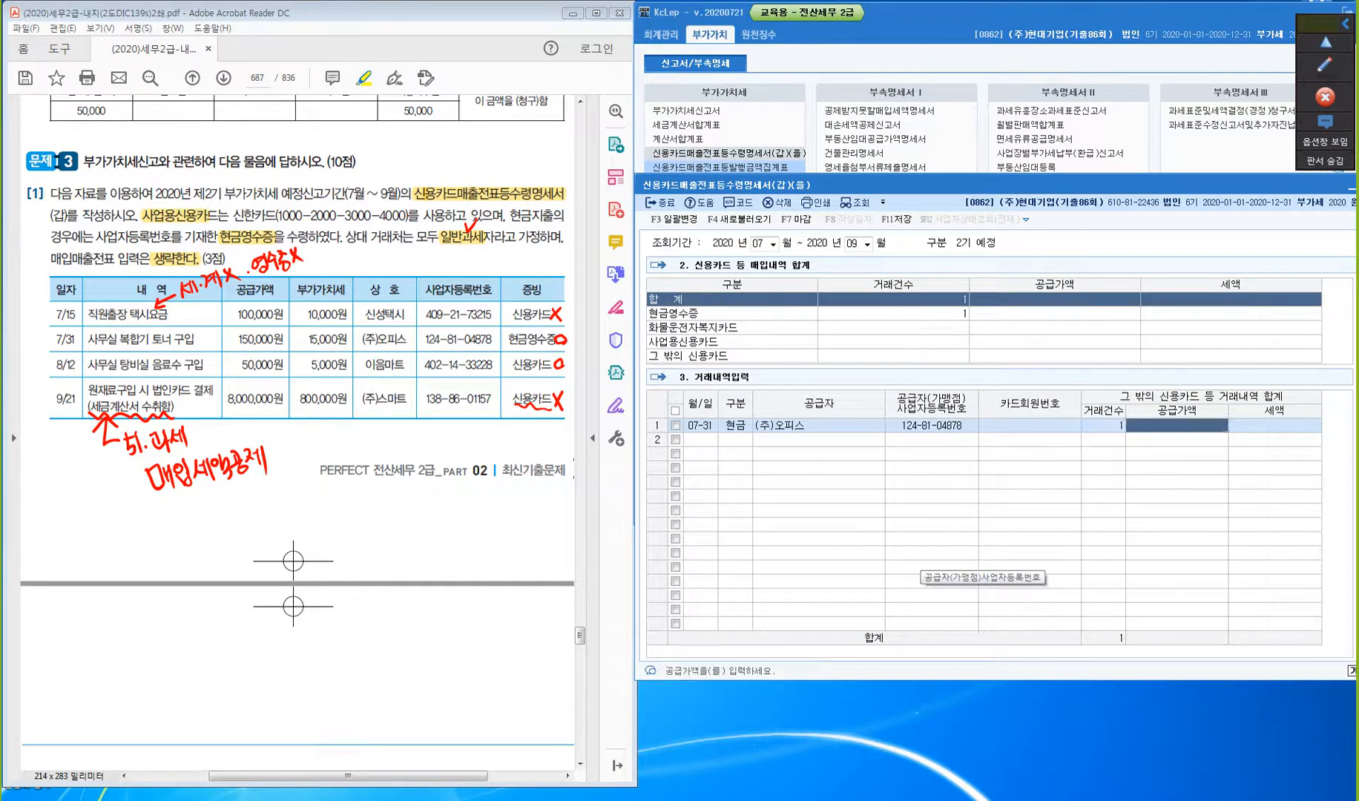
type("1500000")
key("Return")
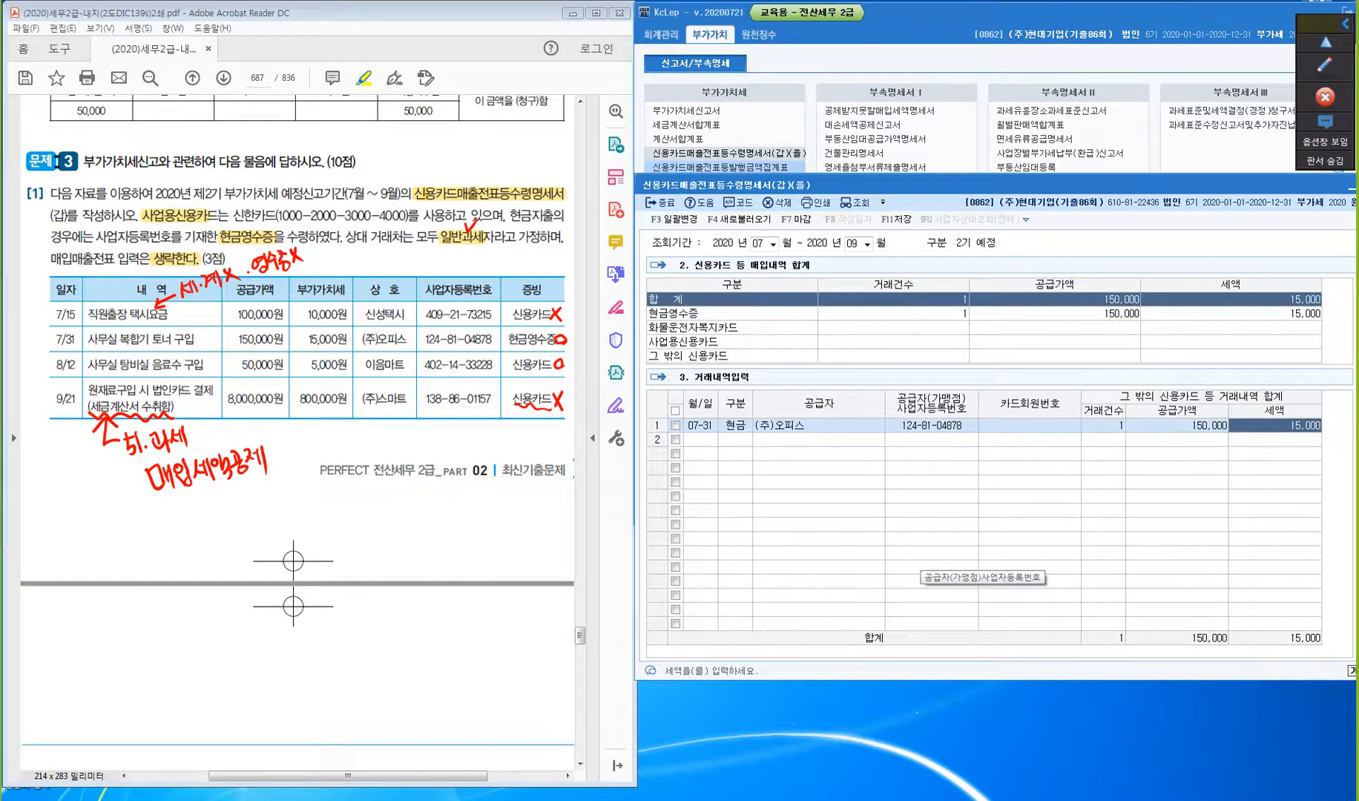
key("Return")
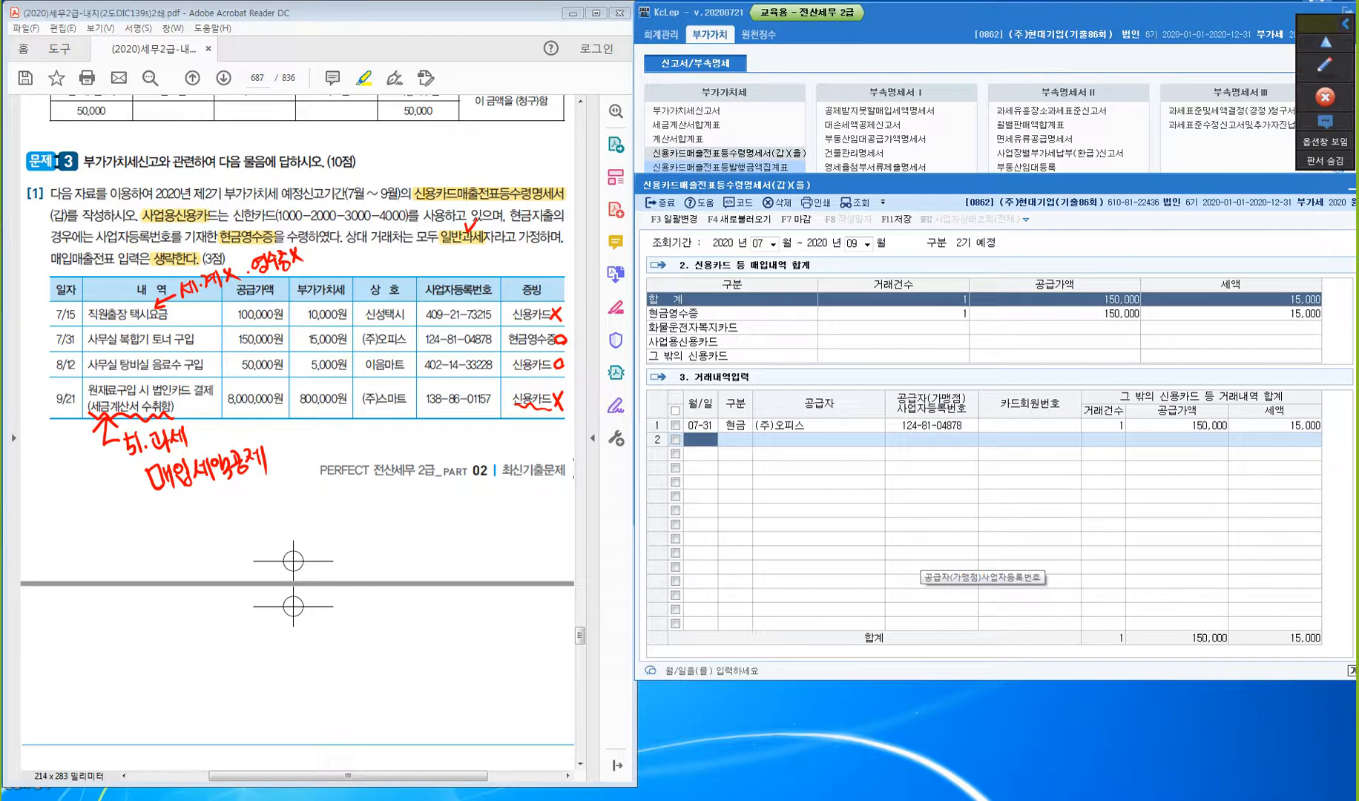
- Start the second transaction dated 08-12 as type 사업 with supplier 이음마트 from the client lookup
type("0812")
key("Return")
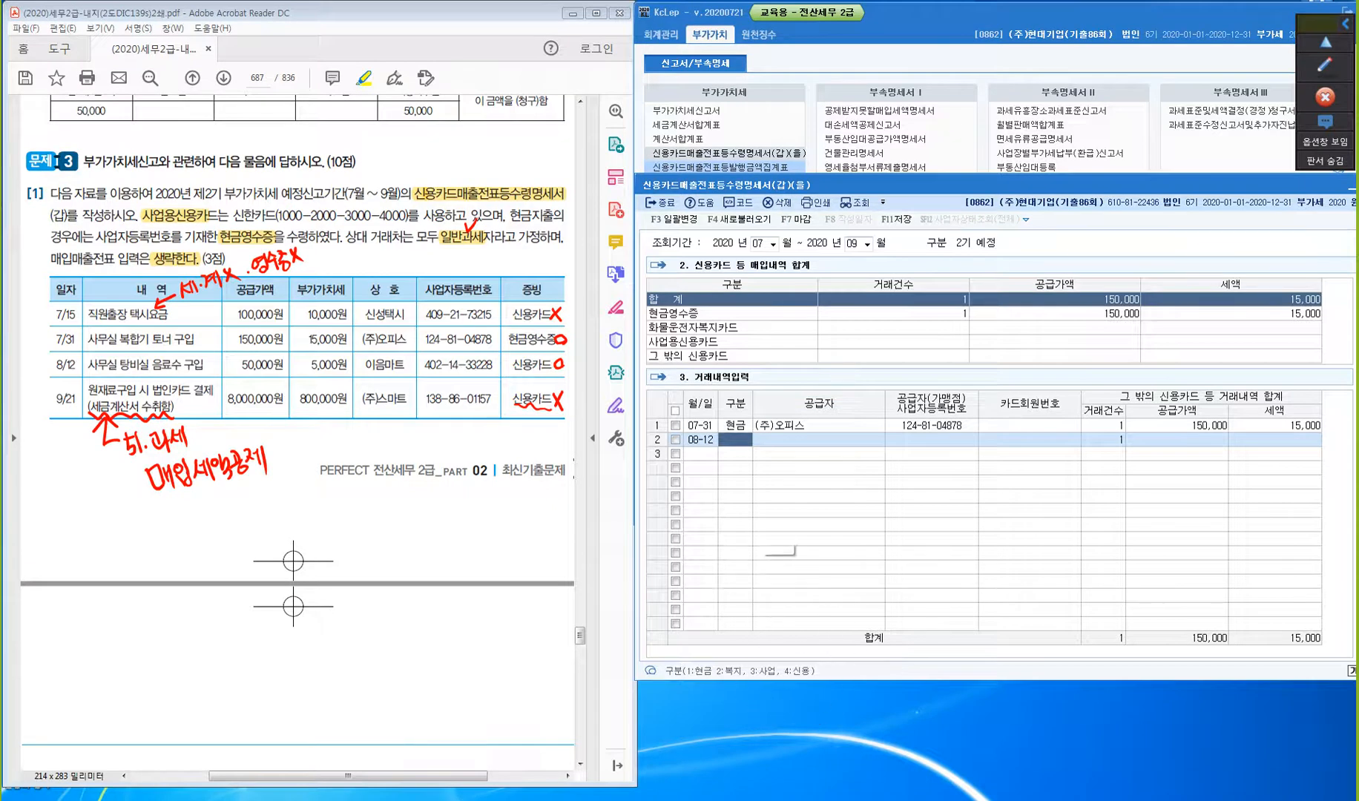
type("3")
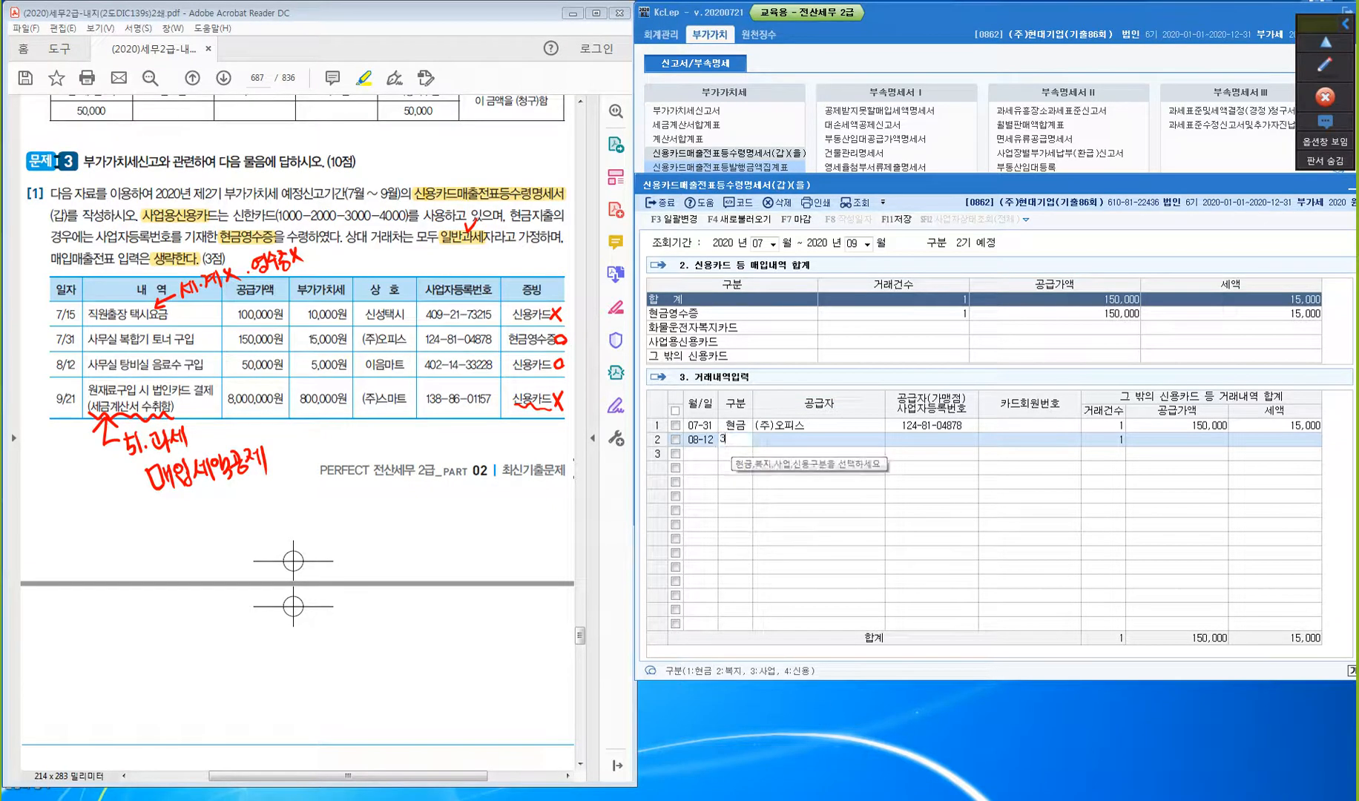
key("Return")
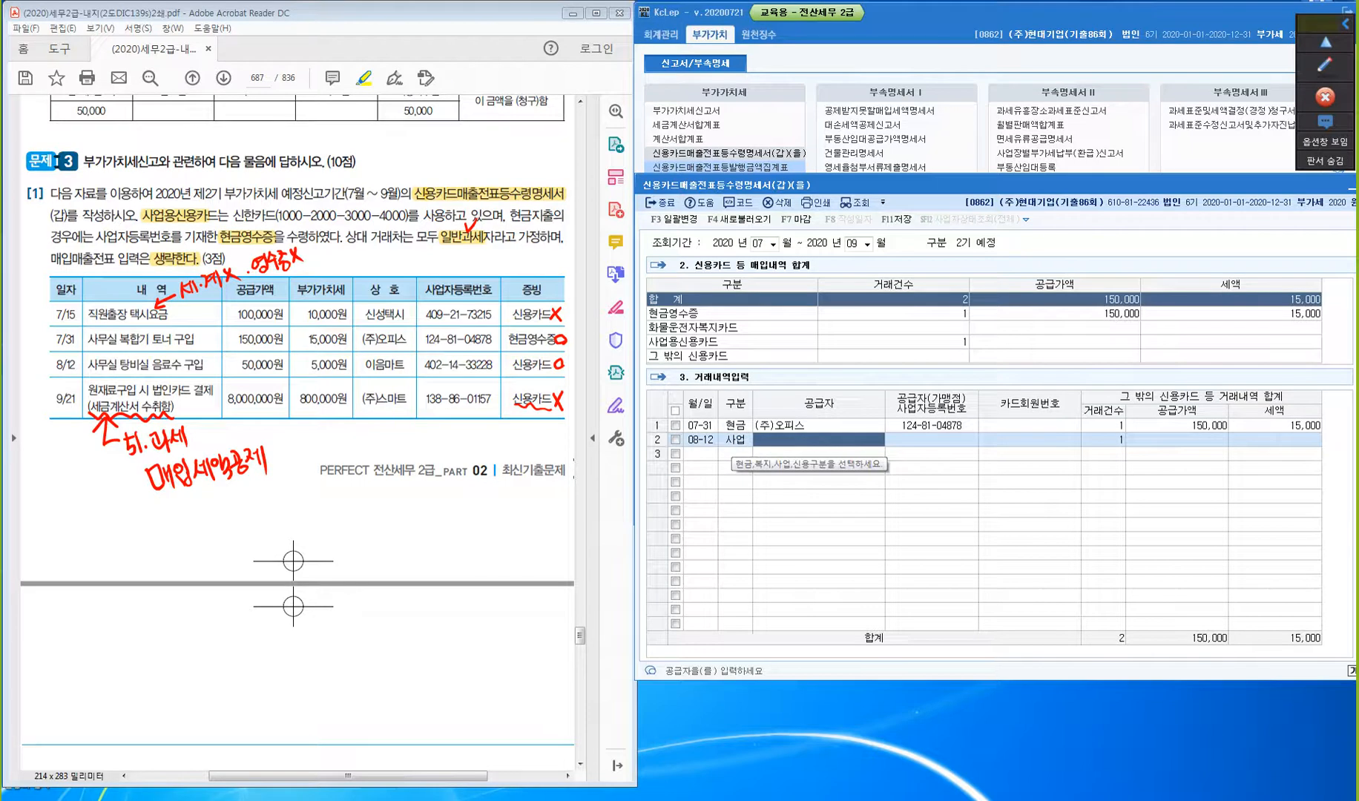
type("ㅇ")
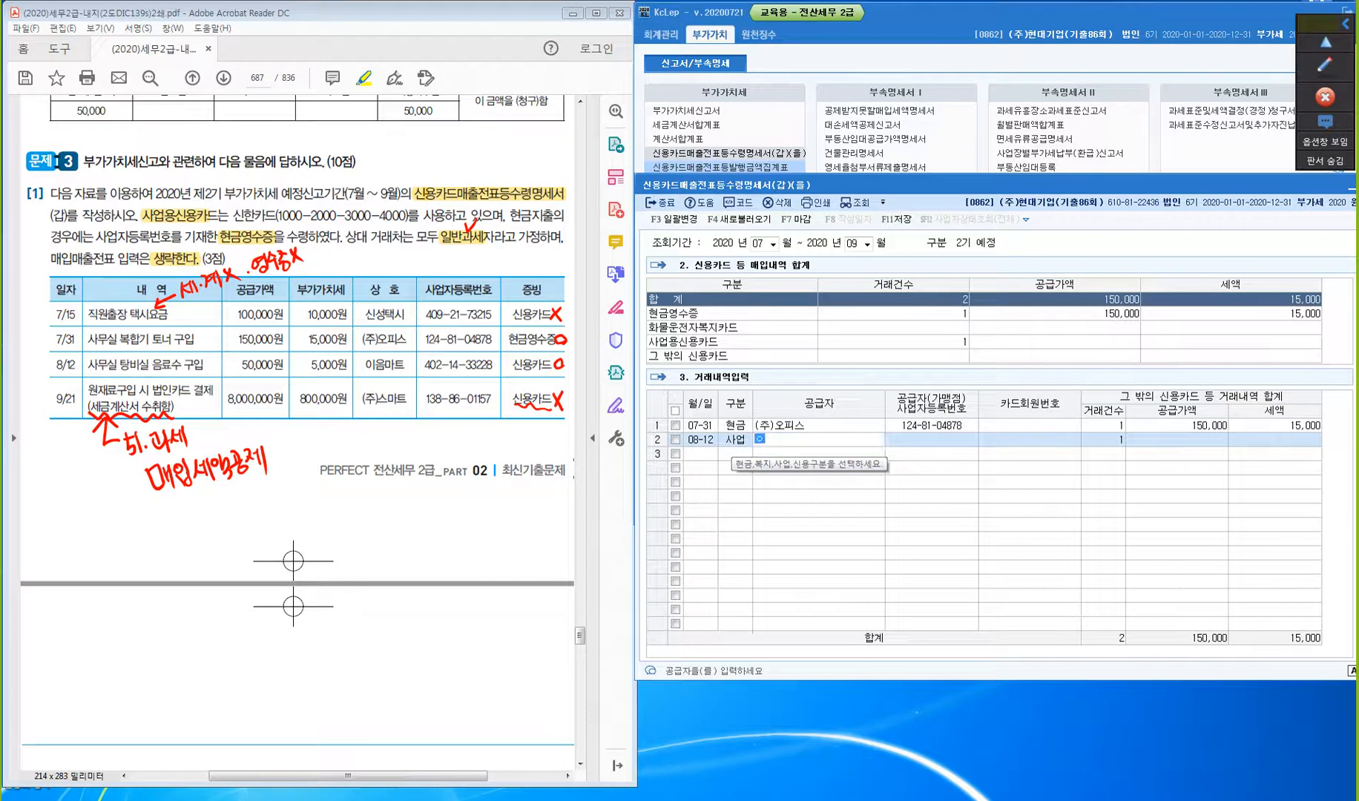
key("Return")
key("Left")
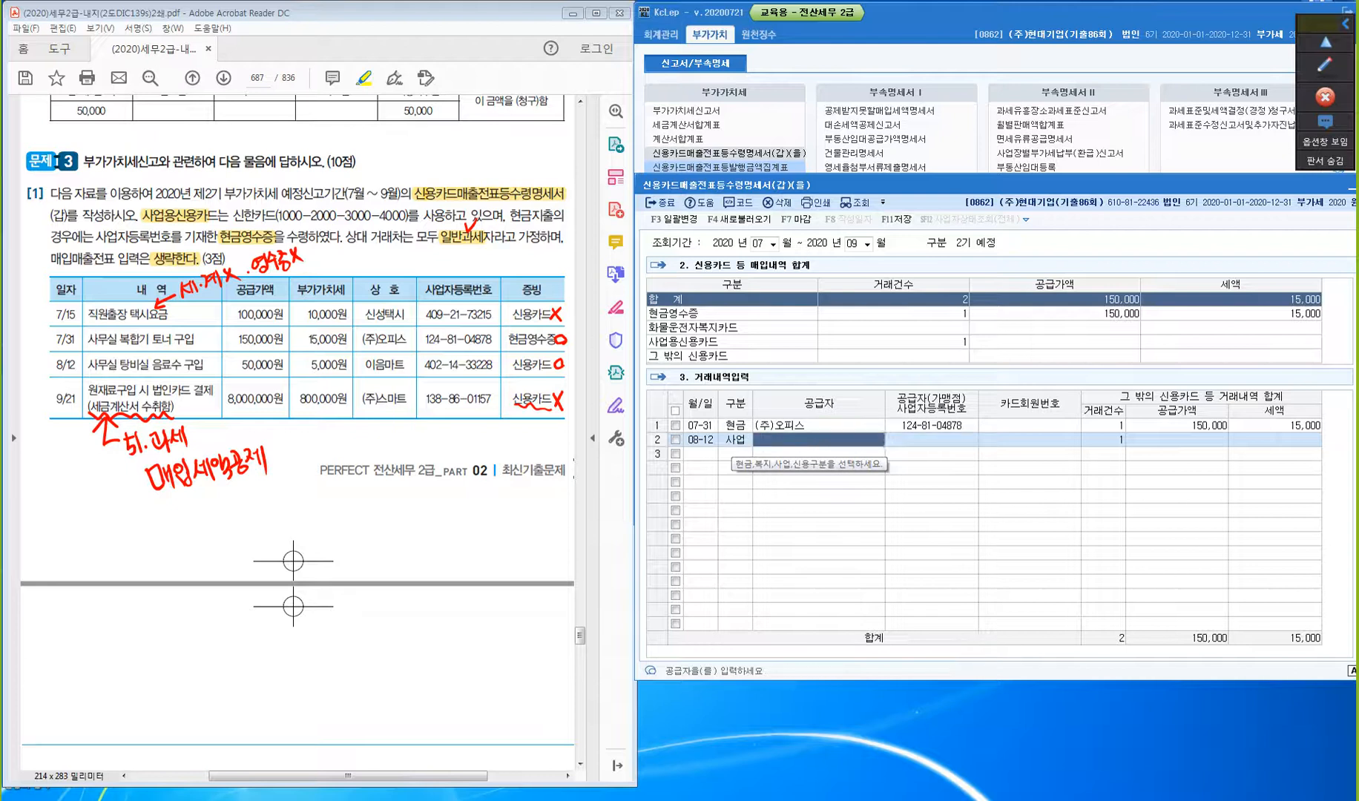
key("F2")
type("ㅇ")
type("ㅔ")
type("음")
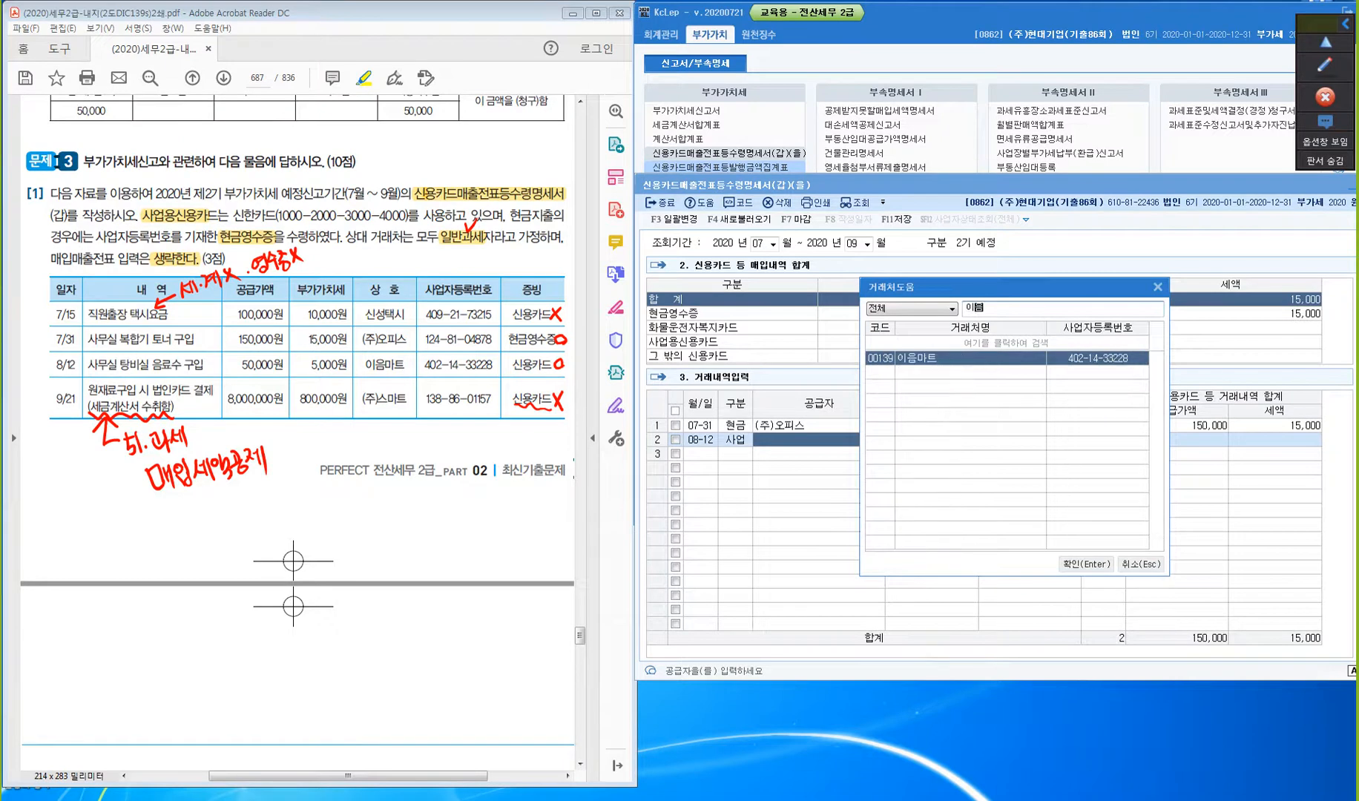
key("Return")
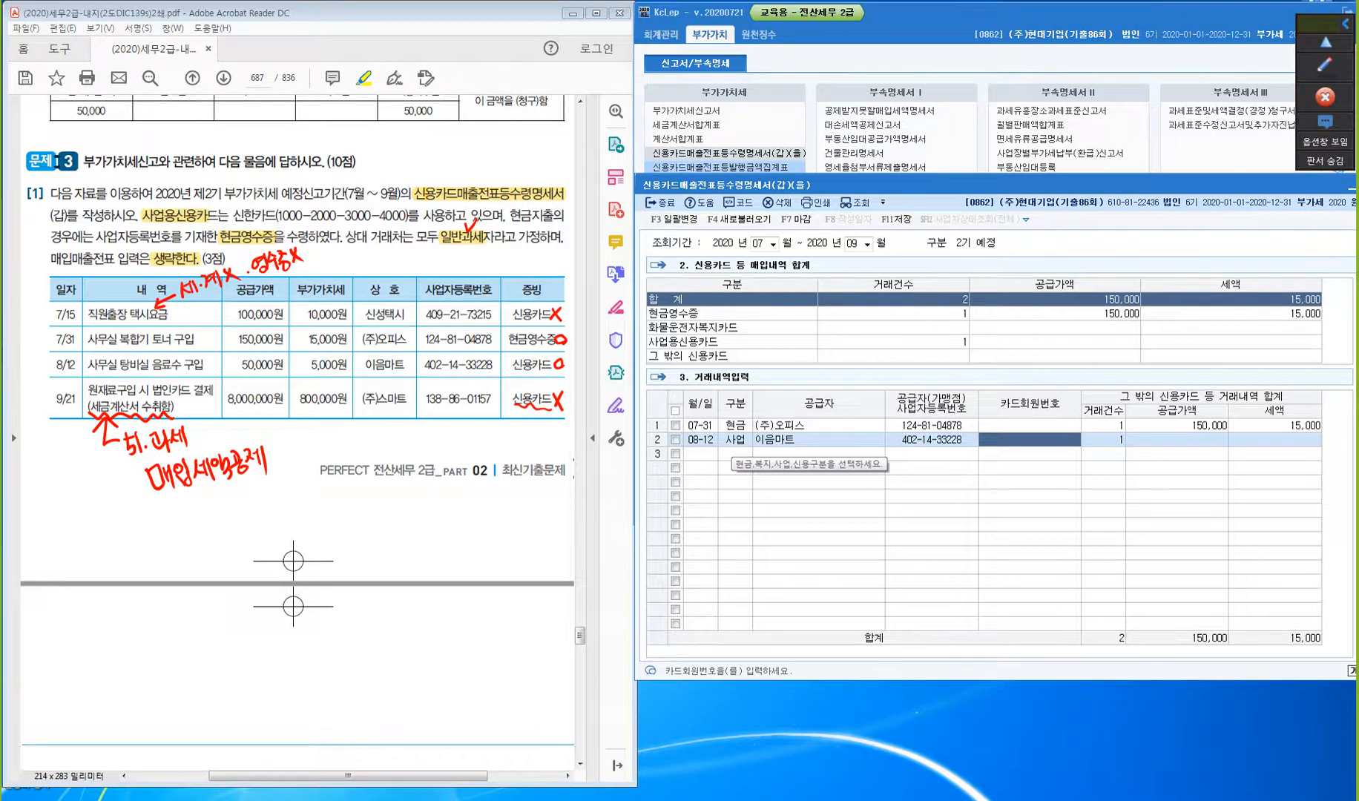
- Fill the 08-12 card member number from the 신한카드 lookup entry and enter a supply value of 50,000
key("F2")
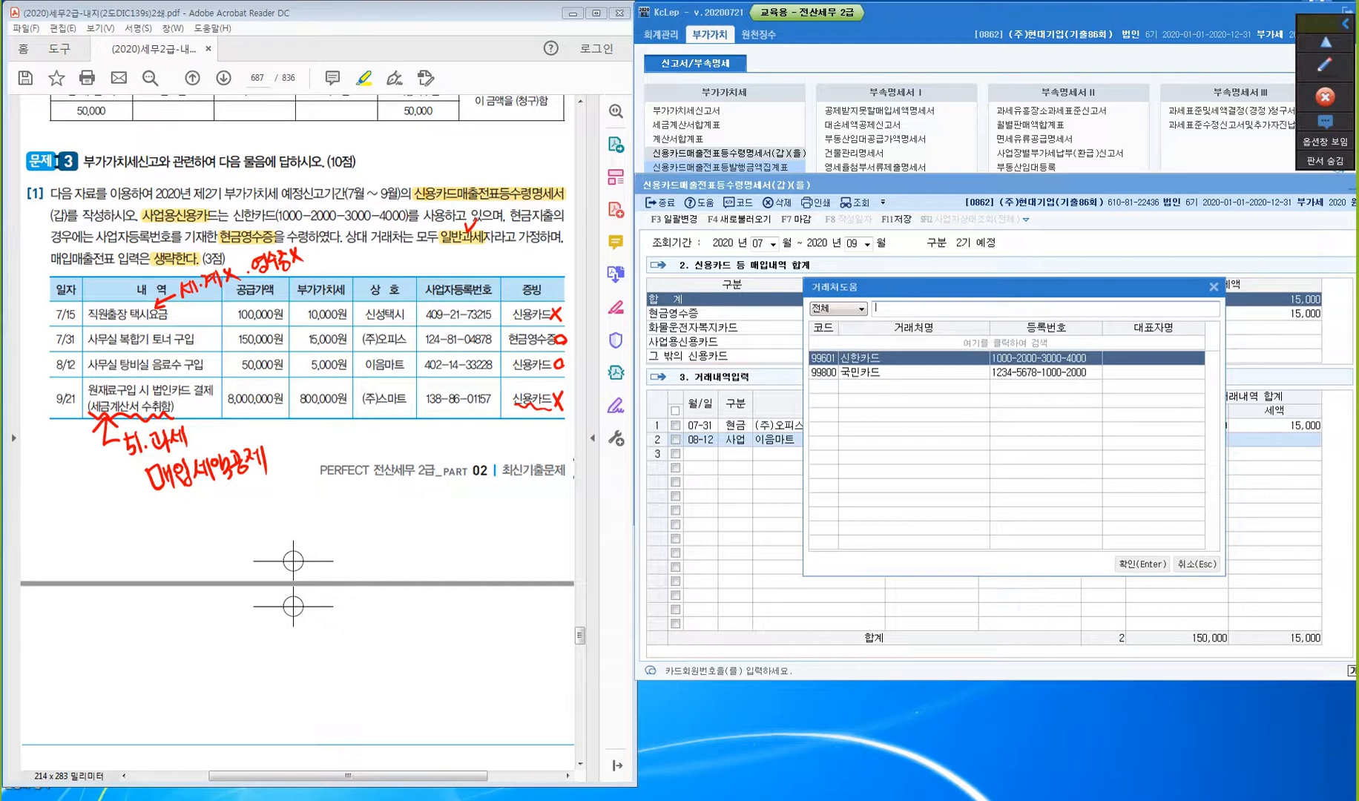
key("Return")
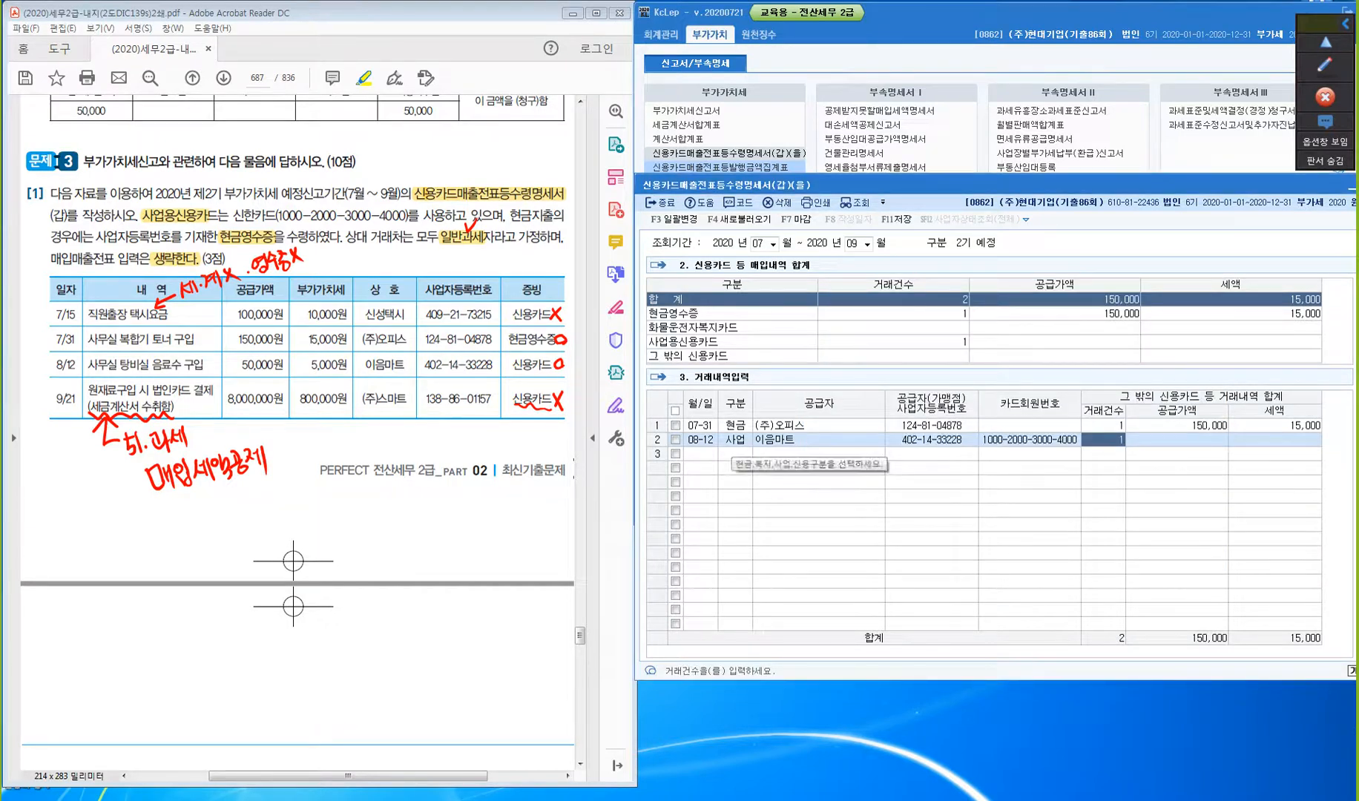
key("Return")
type("500000")
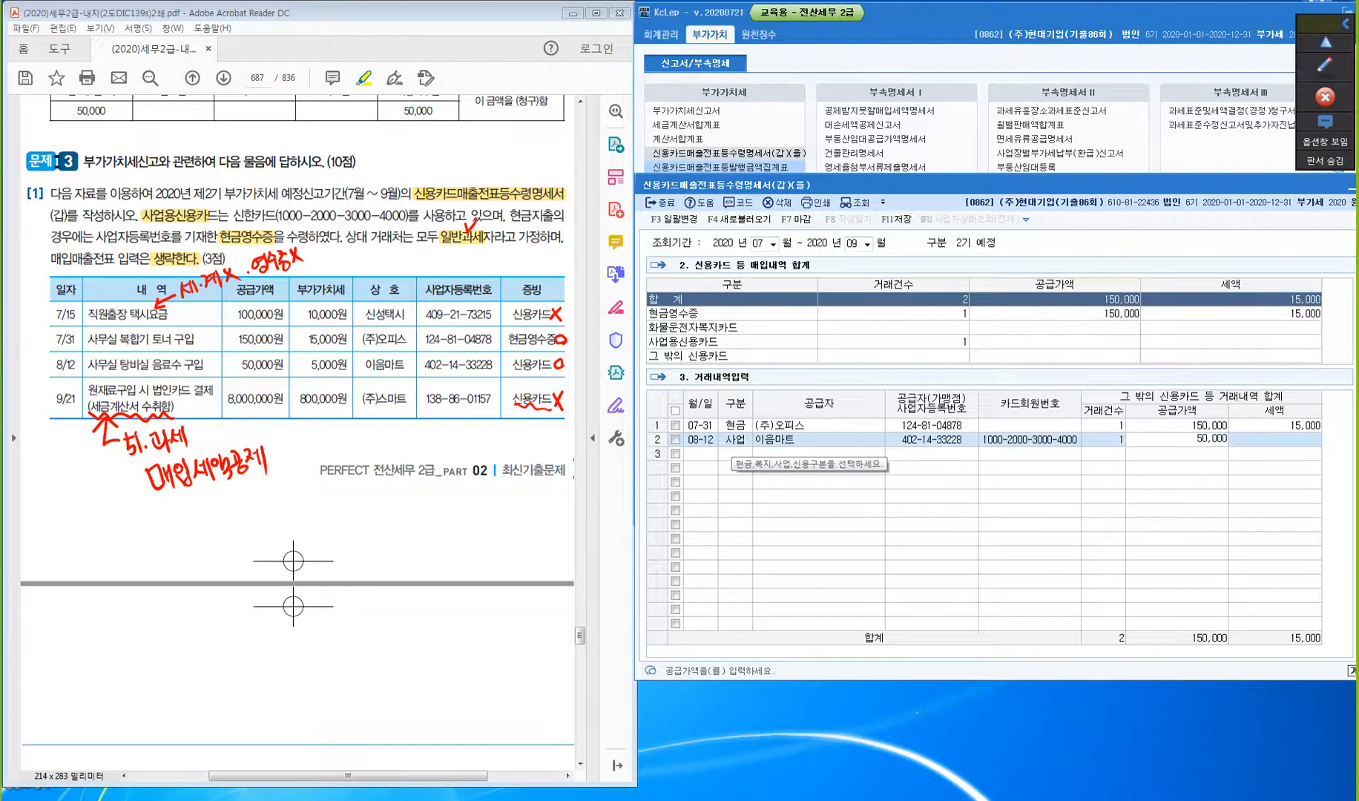
key("Return")
key("Return")
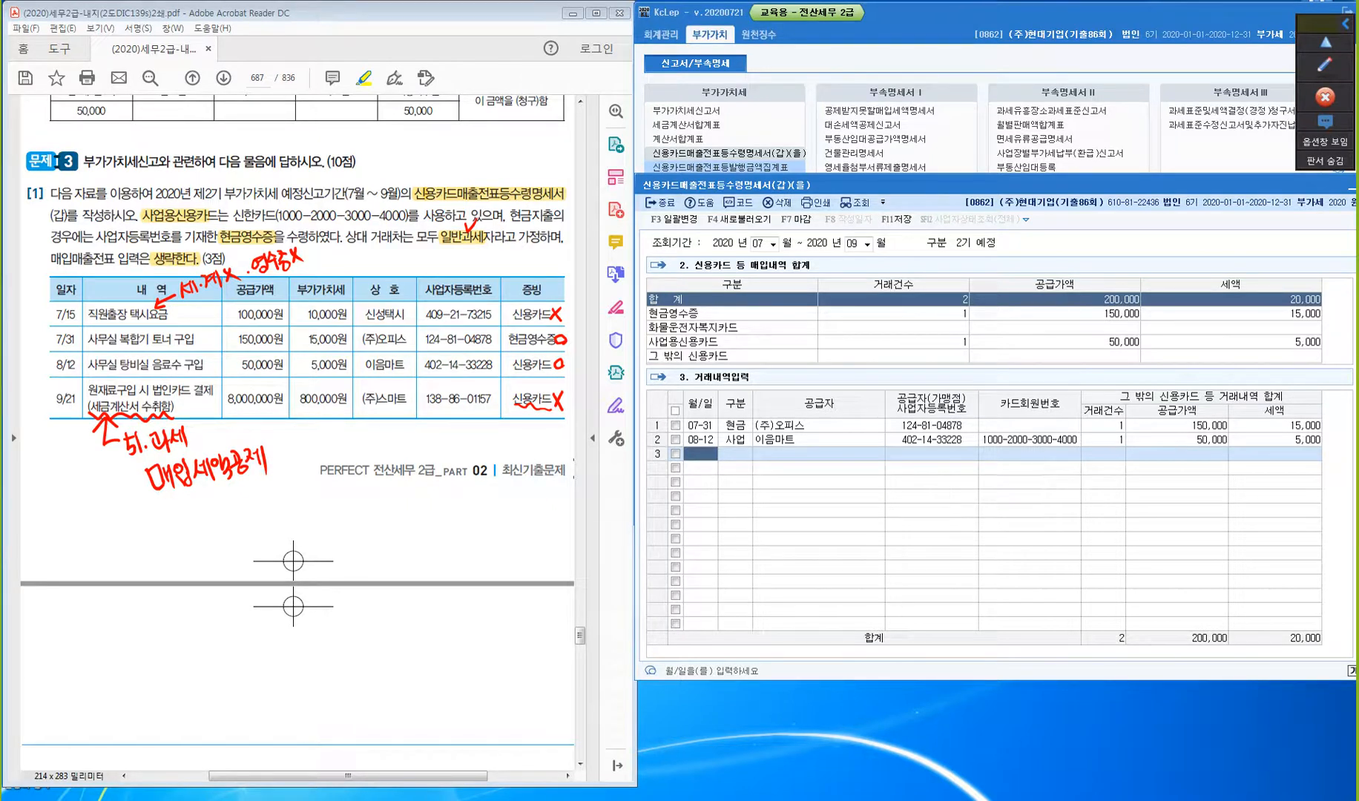
- Save and close the 신용카드매출전표등수령명세서 form, and clear the pen marks from the question
left_click(896, 220)
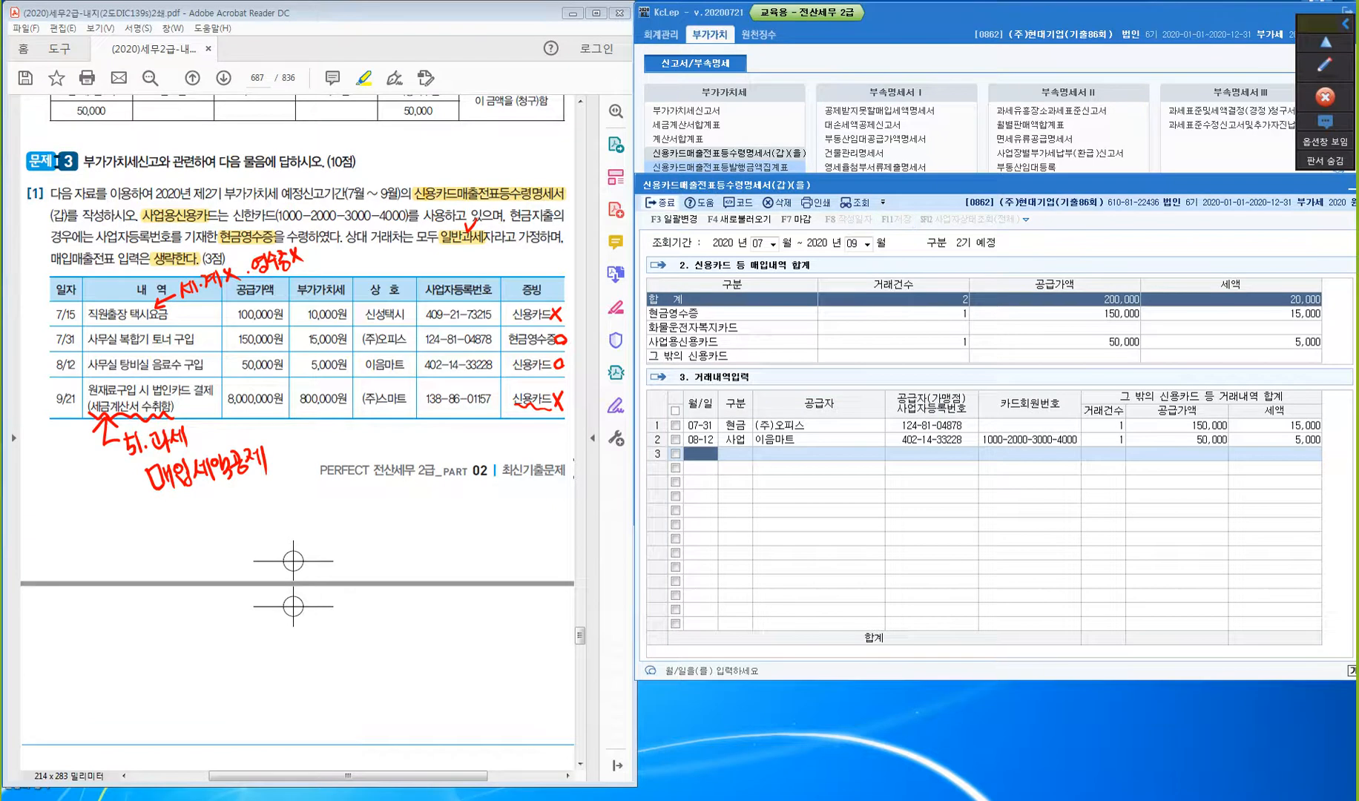
key("Escape")
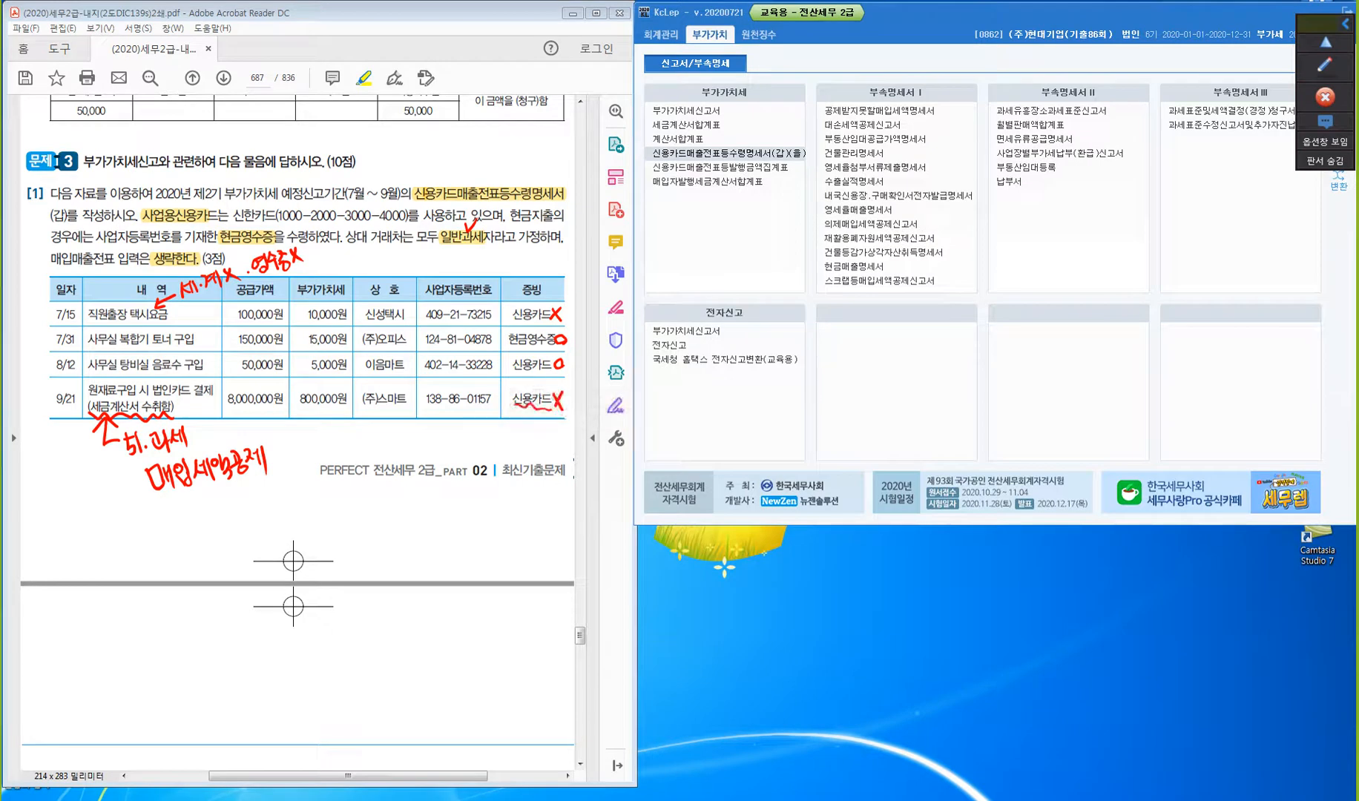
key("Escape")
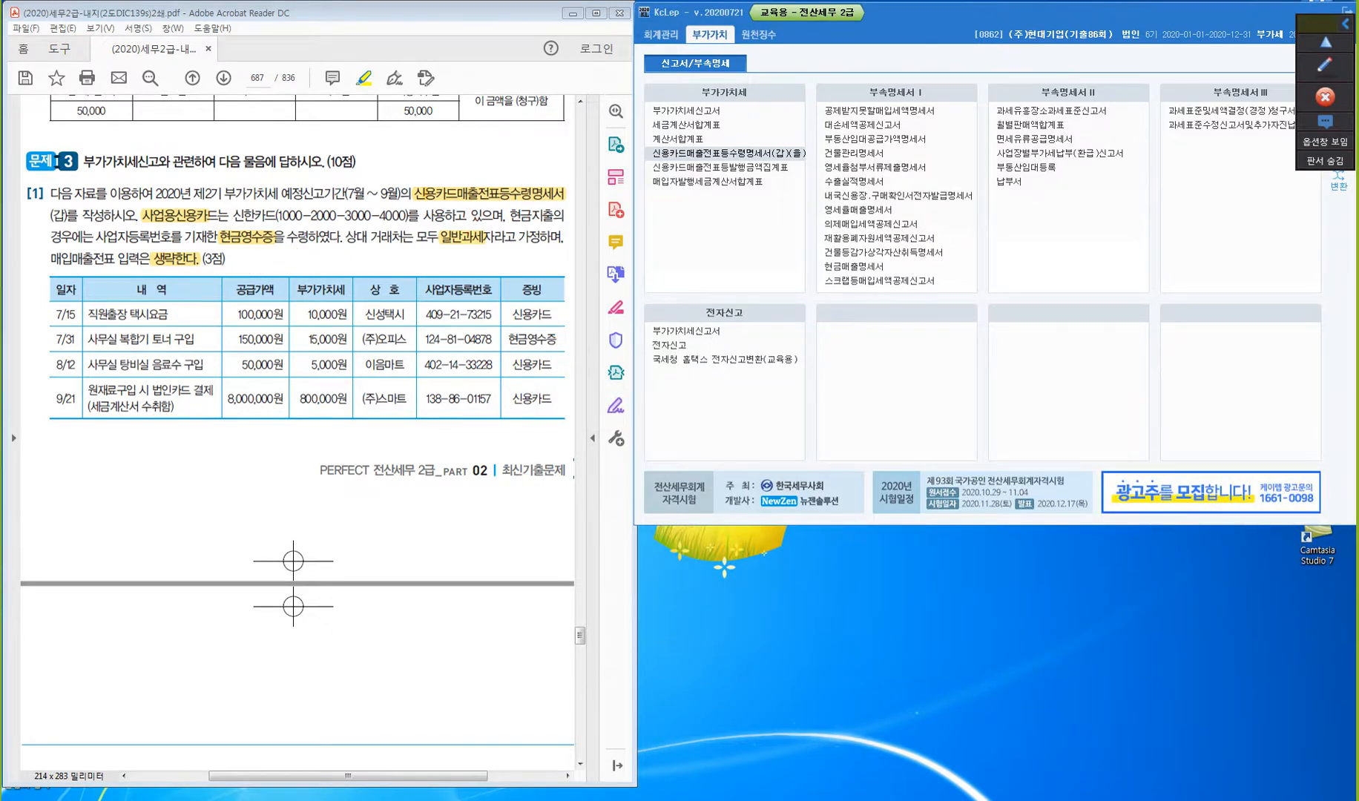
- Bring question [2] into view, open 부가가치세신고서, and set its inquiry period to 2020-10-01 through 2020-12-31
scroll(297, 430, "down", 10)
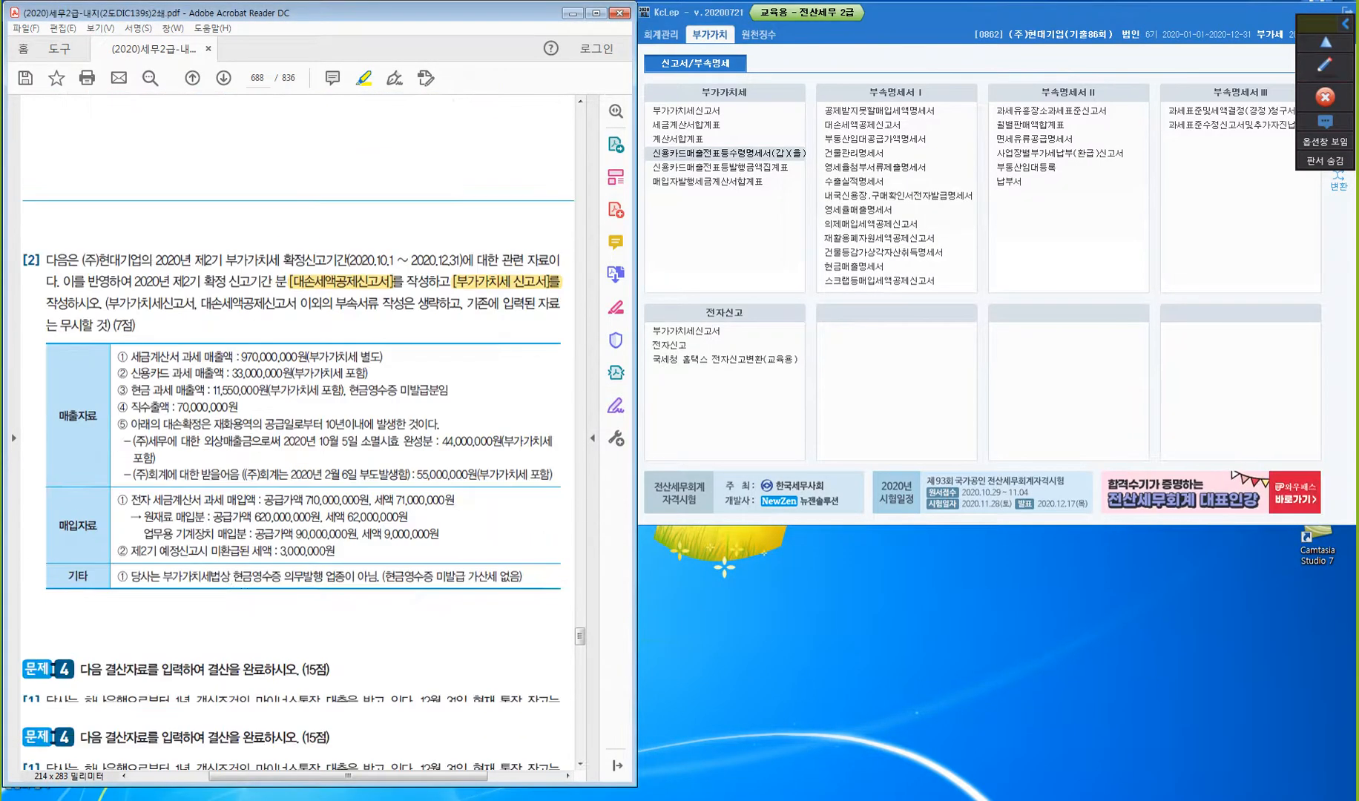
scroll(145, 729, "down", 1)
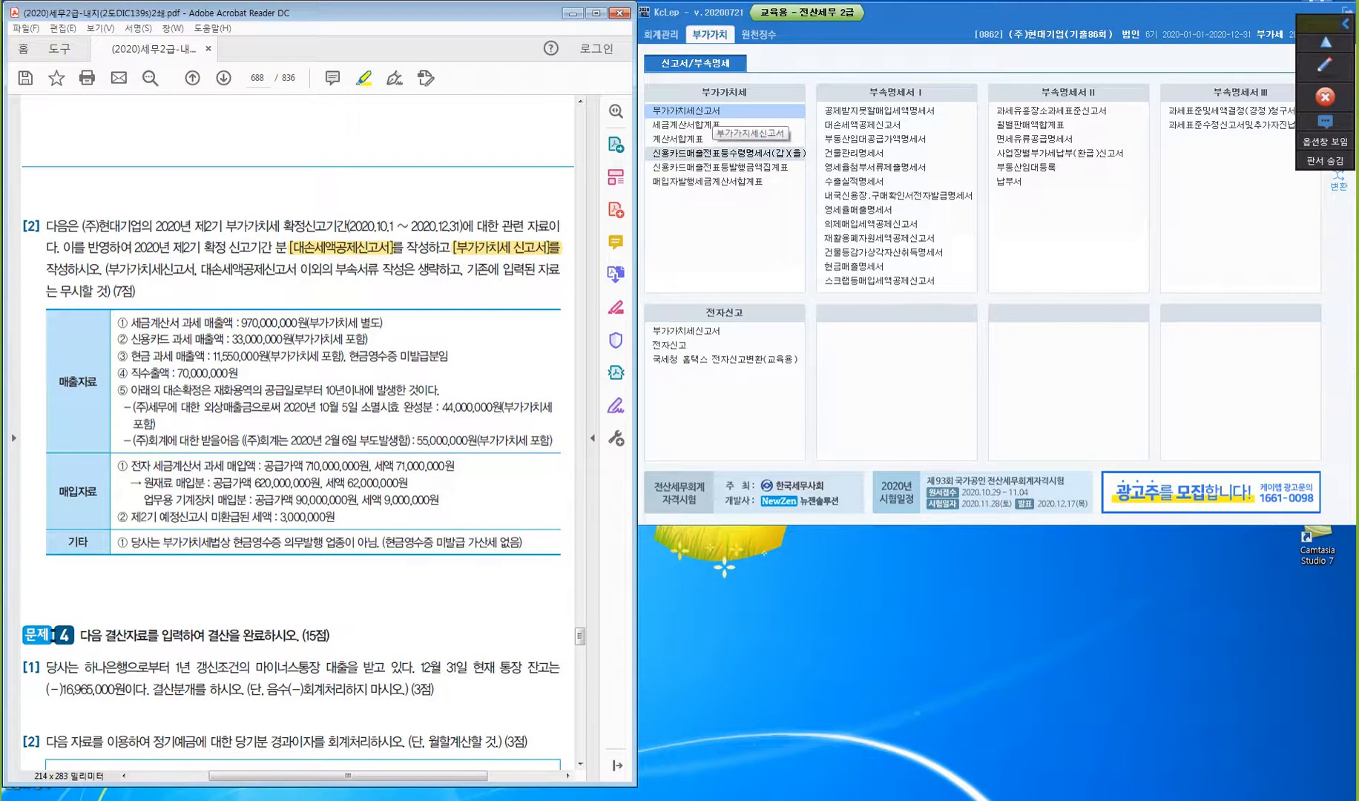
left_click(713, 112)
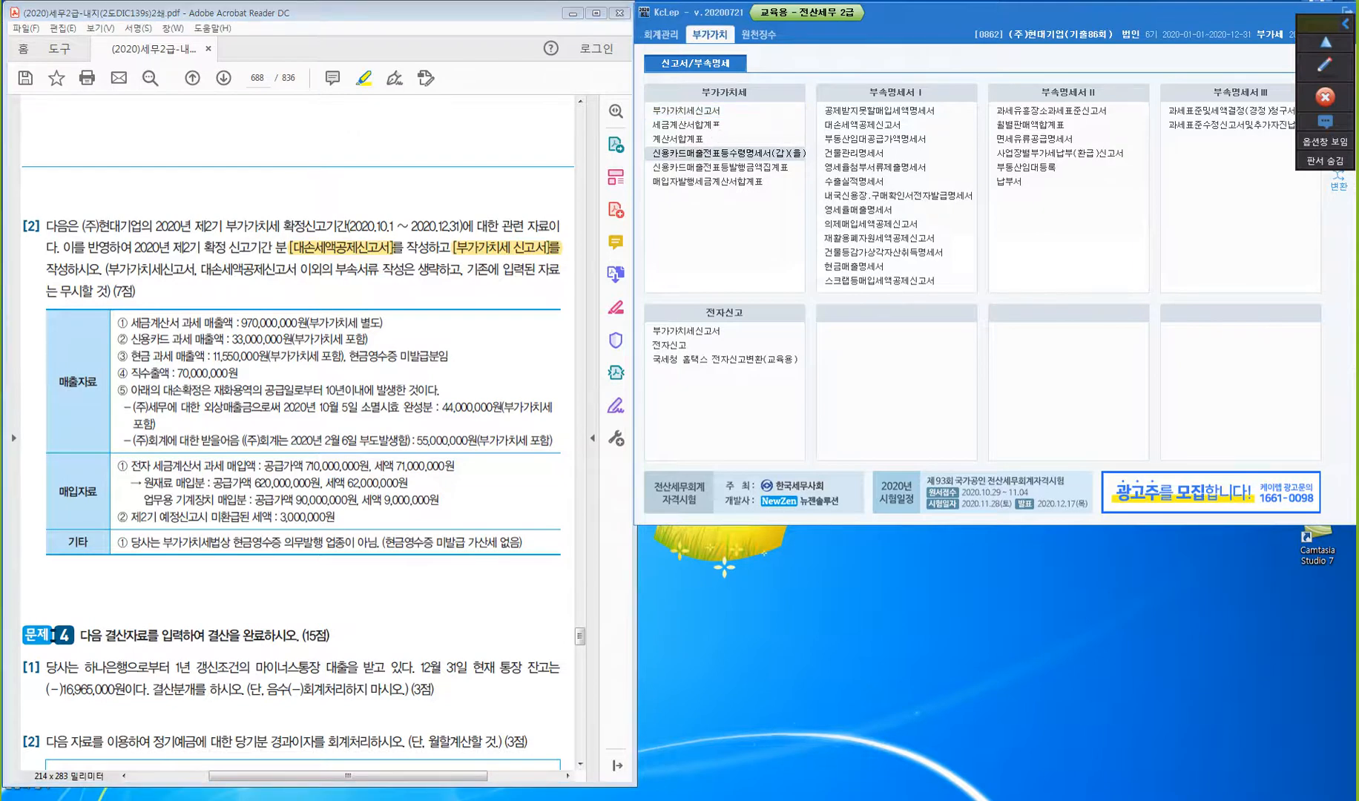
double_click(713, 112)
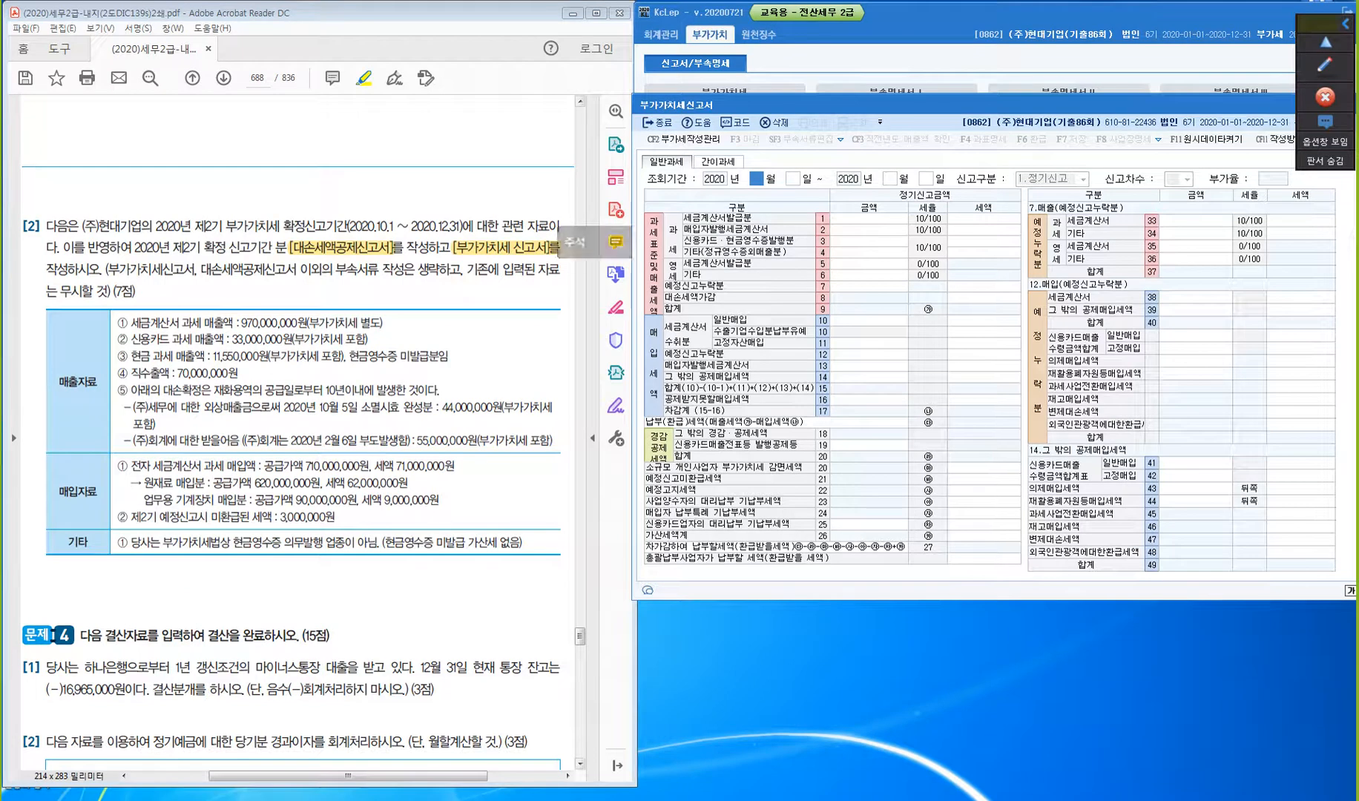
type("10")
key("Return")
type("12")
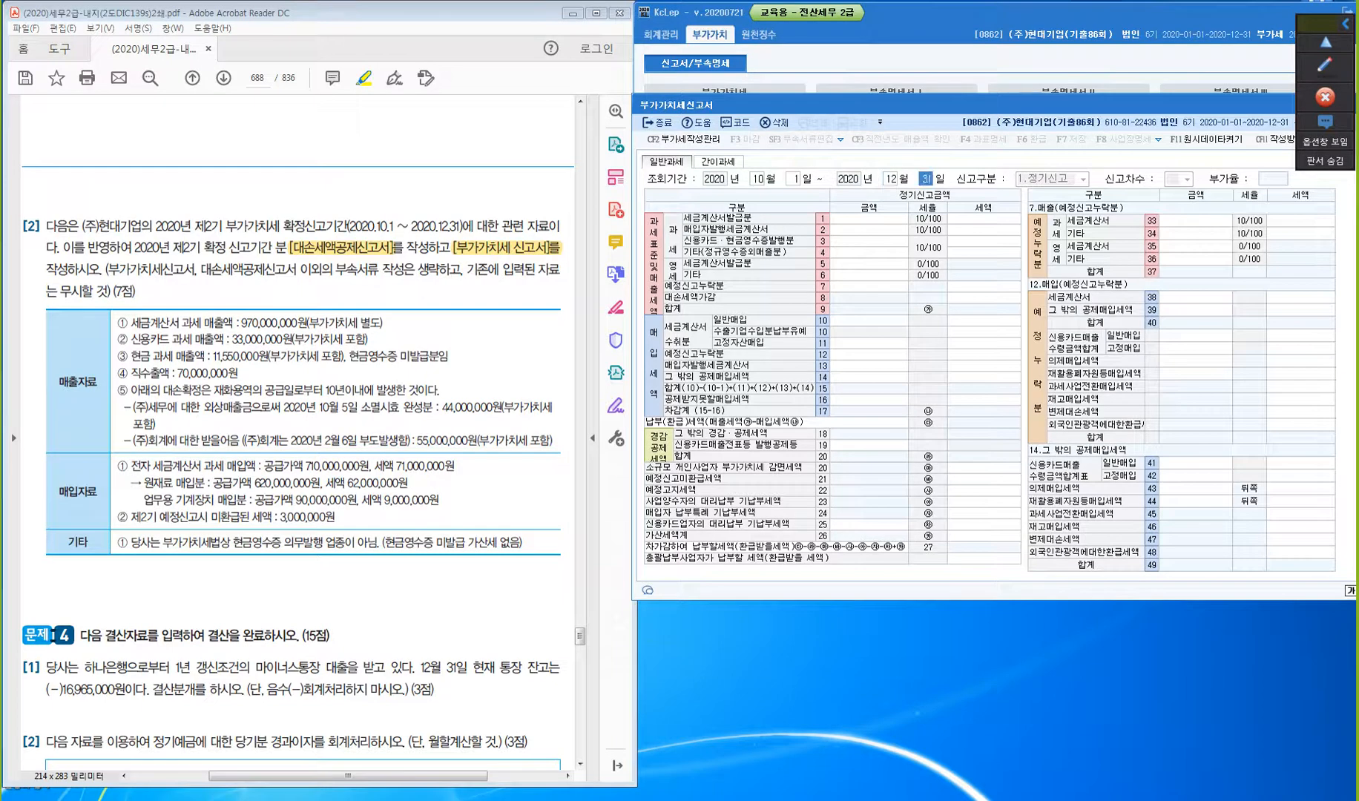
type("31")
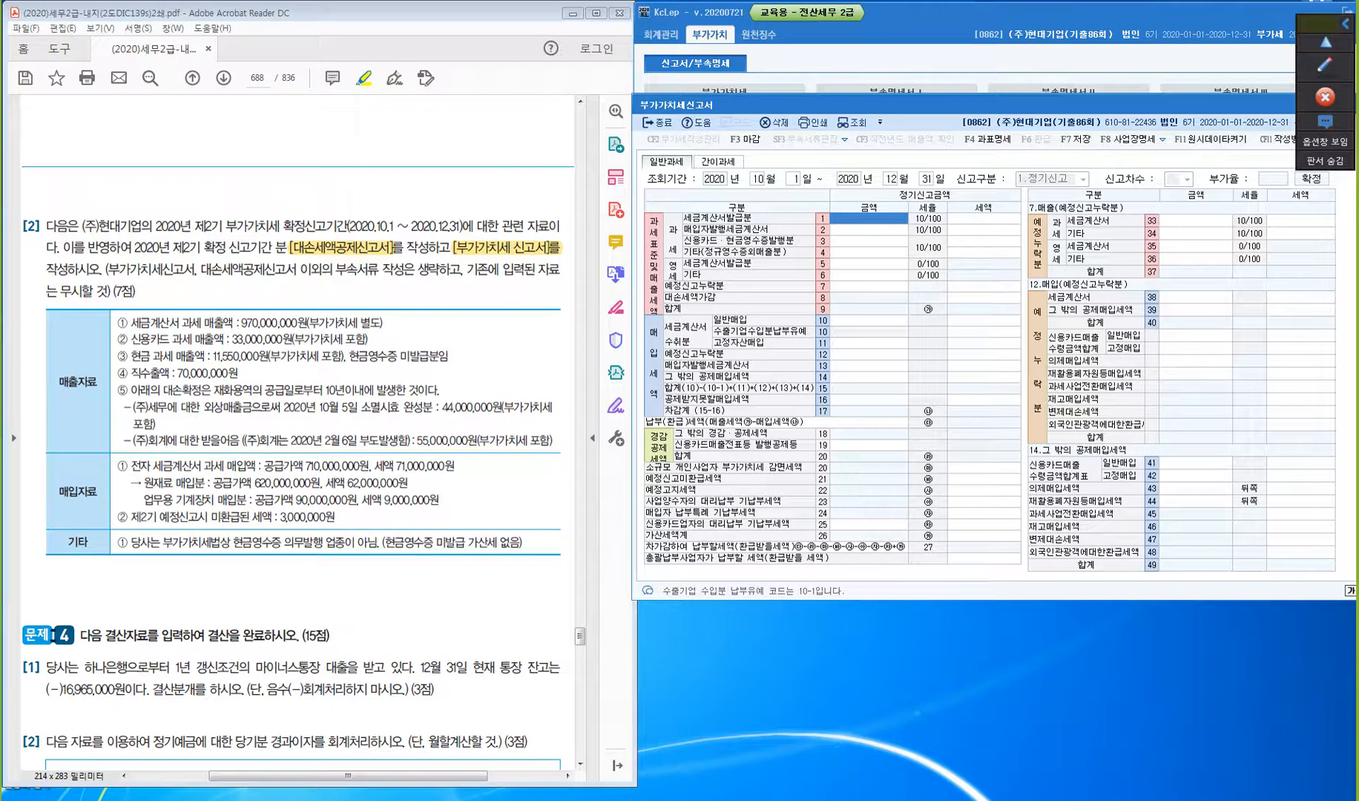
- Tick key terms with the pen and annotate sales items ①–③ with return line numbers (1), (3)(19), and (4)
left_click(1325, 66)
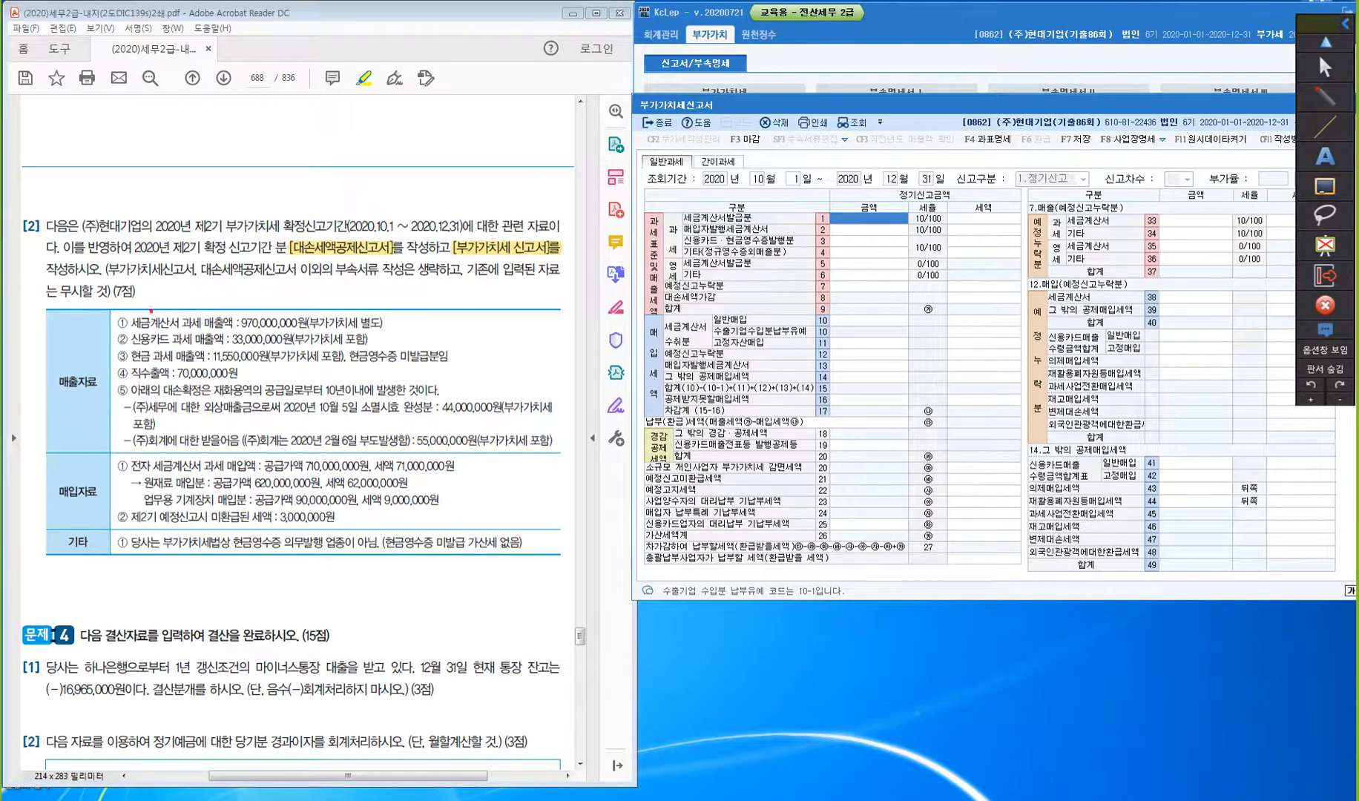
left_click_drag(151, 310, 193, 314)
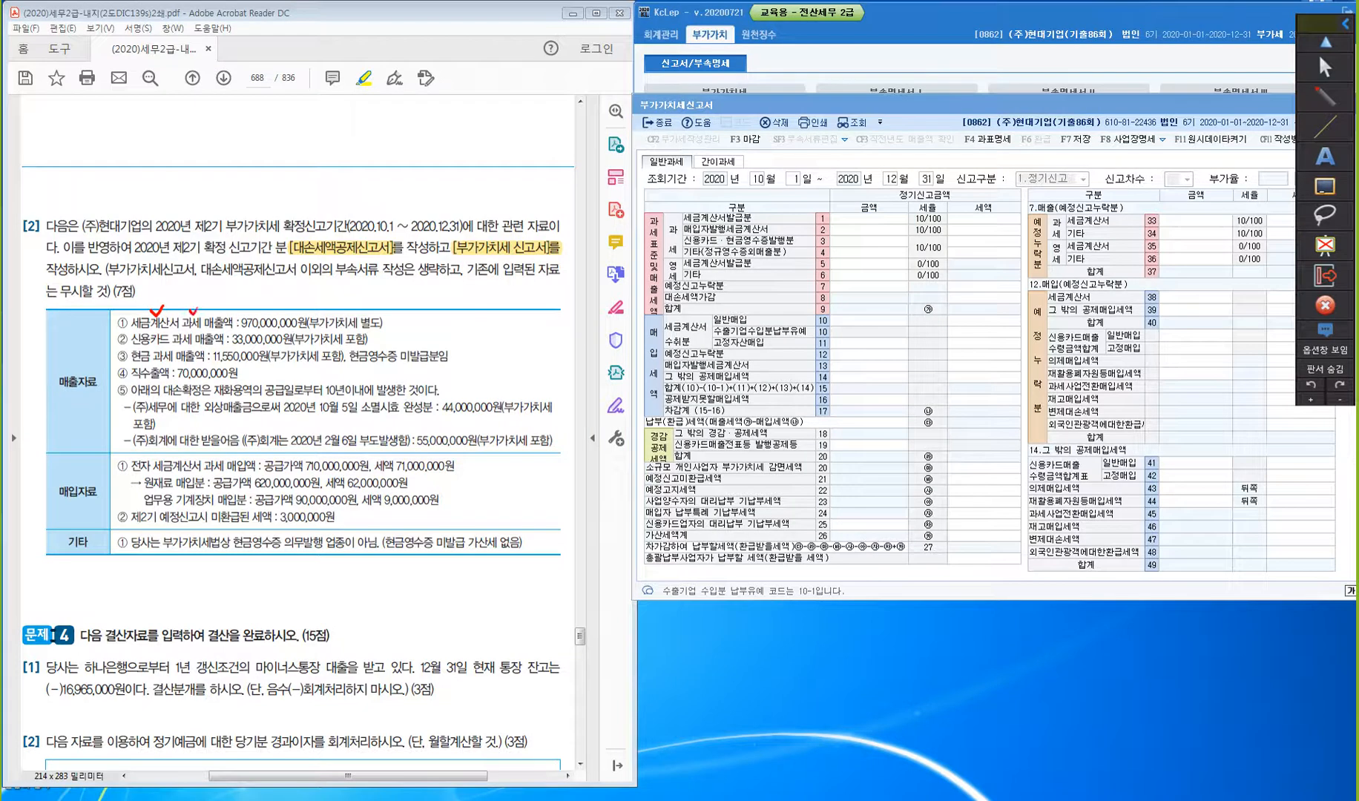
left_click_drag(386, 322, 390, 313)
left_click_drag(376, 333, 385, 347)
left_click_drag(400, 335, 419, 350)
left_click_drag(164, 346, 169, 356)
mouse_move(455, 351)
left_mouse_down()
mouse_move(451, 366)
mouse_move(471, 359)
left_mouse_up()
left_click_drag(467, 351, 469, 364)
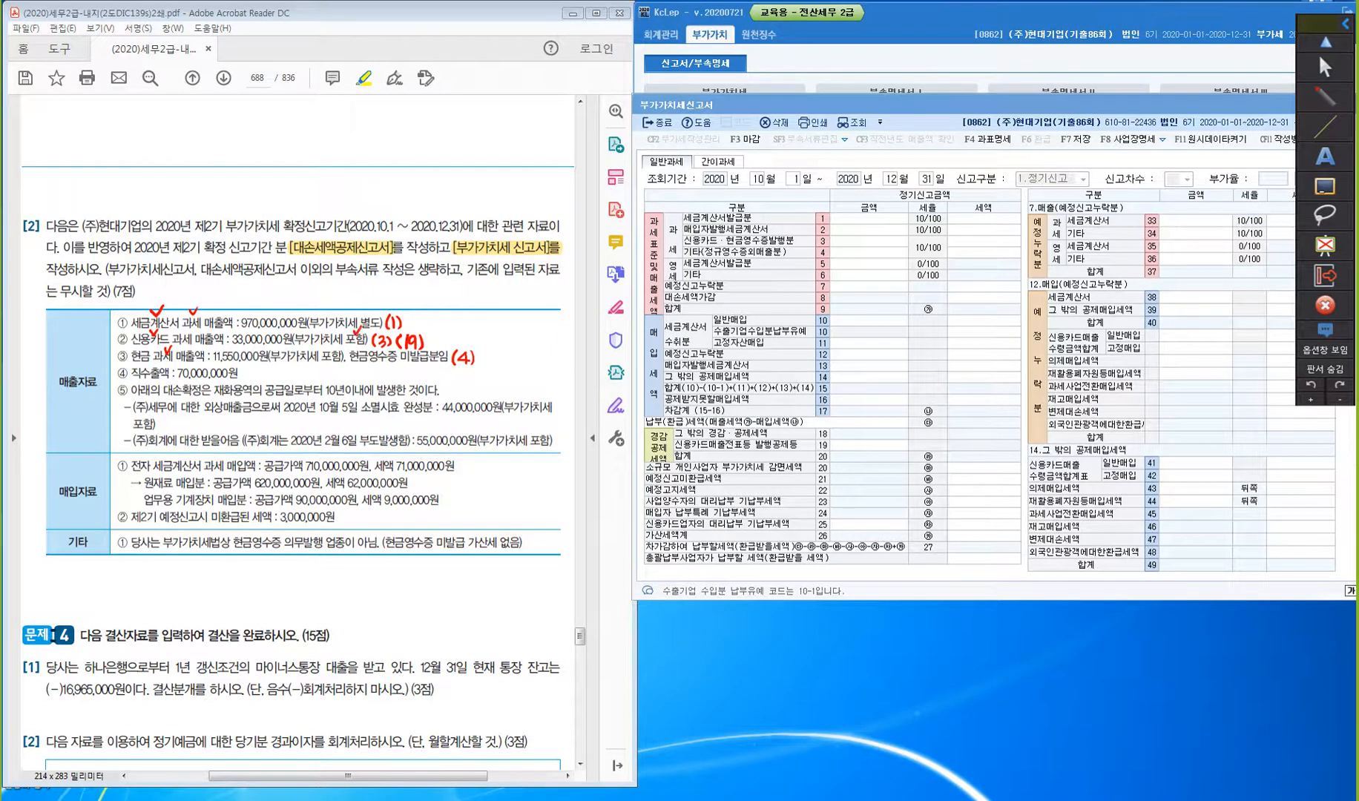
- Tick 부가가치세 포함 in item ③, annotate 직수출액 with (6), and underline 10년이내에 발생 and 소멸시효 완성분 in item ⑤
left_click_drag(326, 341, 327, 348)
left_click_drag(241, 364, 248, 373)
left_click_drag(344, 395, 380, 396)
left_click_drag(359, 414, 437, 414)
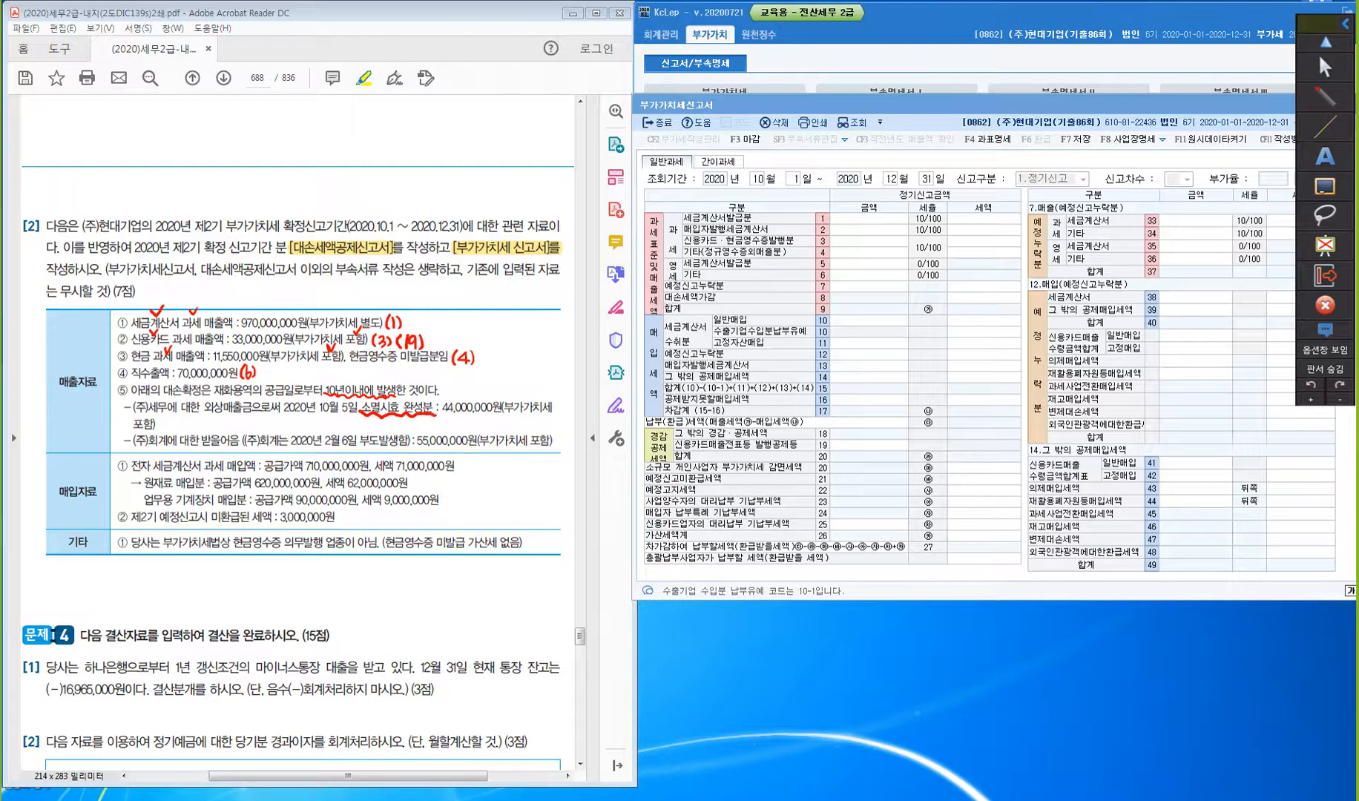
- Circle 확정 in question [2] and write 확정신고시만 제출 above it with an arrow to 대손세액공제신고서
mouse_move(287, 210)
left_mouse_down()
mouse_move(281, 234)
mouse_move(304, 214)
mouse_move(286, 209)
left_mouse_up()
mouse_move(389, 190)
left_mouse_down()
mouse_move(343, 241)
mouse_move(406, 174)
mouse_move(422, 192)
left_mouse_up()
left_click_drag(420, 178, 426, 197)
mouse_move(424, 170)
left_mouse_down()
mouse_move(435, 169)
mouse_move(427, 183)
left_mouse_up()
left_click_drag(443, 164, 437, 185)
left_click_drag(450, 165, 445, 177)
left_click_drag(460, 167, 465, 179)
left_click_drag(457, 184, 471, 179)
left_click_drag(482, 156, 489, 172)
left_click_drag(489, 159, 505, 169)
left_click_drag(499, 167, 517, 161)
left_click_drag(522, 153, 536, 161)
mouse_move(538, 142)
left_mouse_down()
mouse_move(540, 171)
mouse_move(549, 140)
left_mouse_up()
left_click_drag(543, 147, 562, 152)
left_click_drag(549, 158, 562, 168)
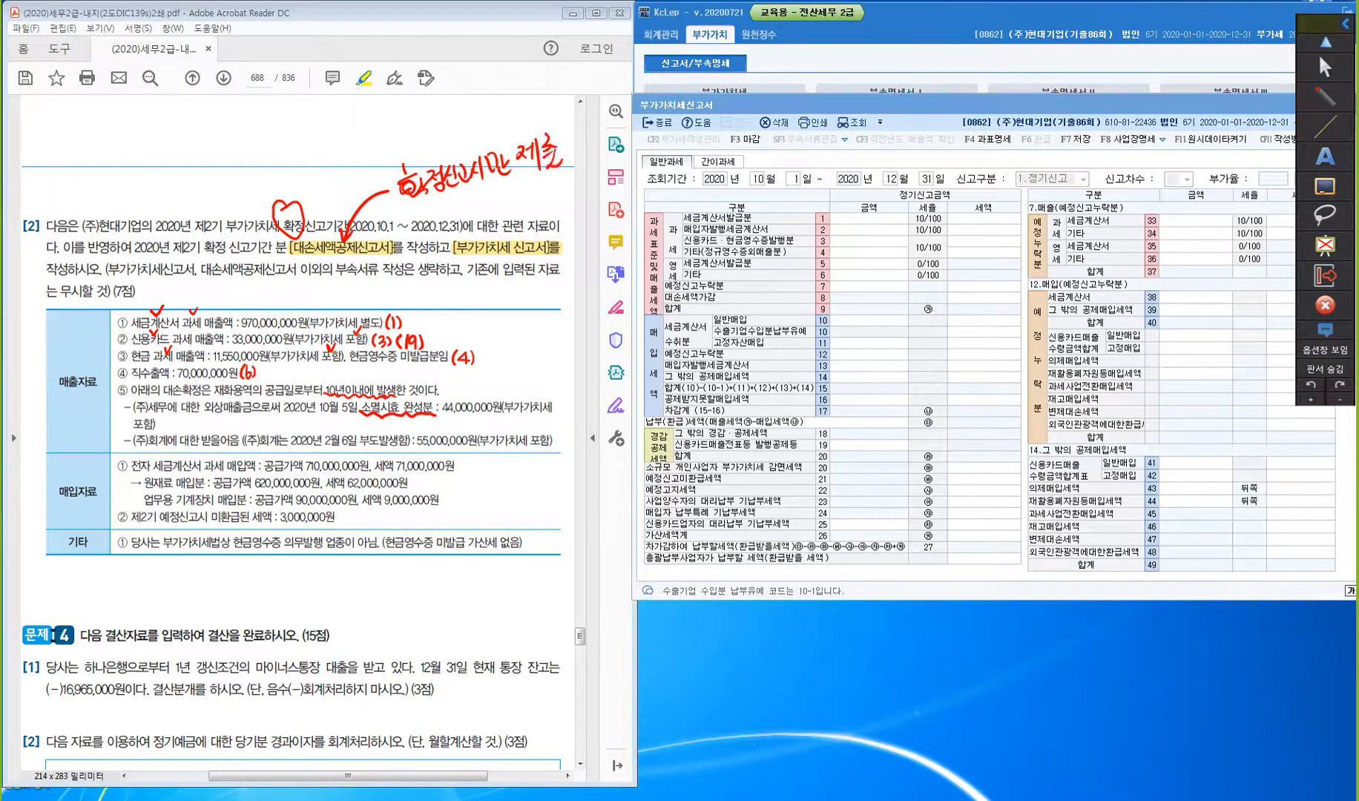
- Write the period 7/1 ~ 12/31 above question [2] and circle it
left_click_drag(286, 106, 291, 138)
mouse_move(305, 113)
left_mouse_down()
mouse_move(309, 140)
mouse_move(354, 134)
left_mouse_up()
left_click_drag(359, 119, 359, 147)
left_click_drag(371, 117, 368, 137)
mouse_move(382, 114)
left_mouse_down()
mouse_move(385, 137)
mouse_move(286, 101)
mouse_move(394, 137)
left_mouse_up()
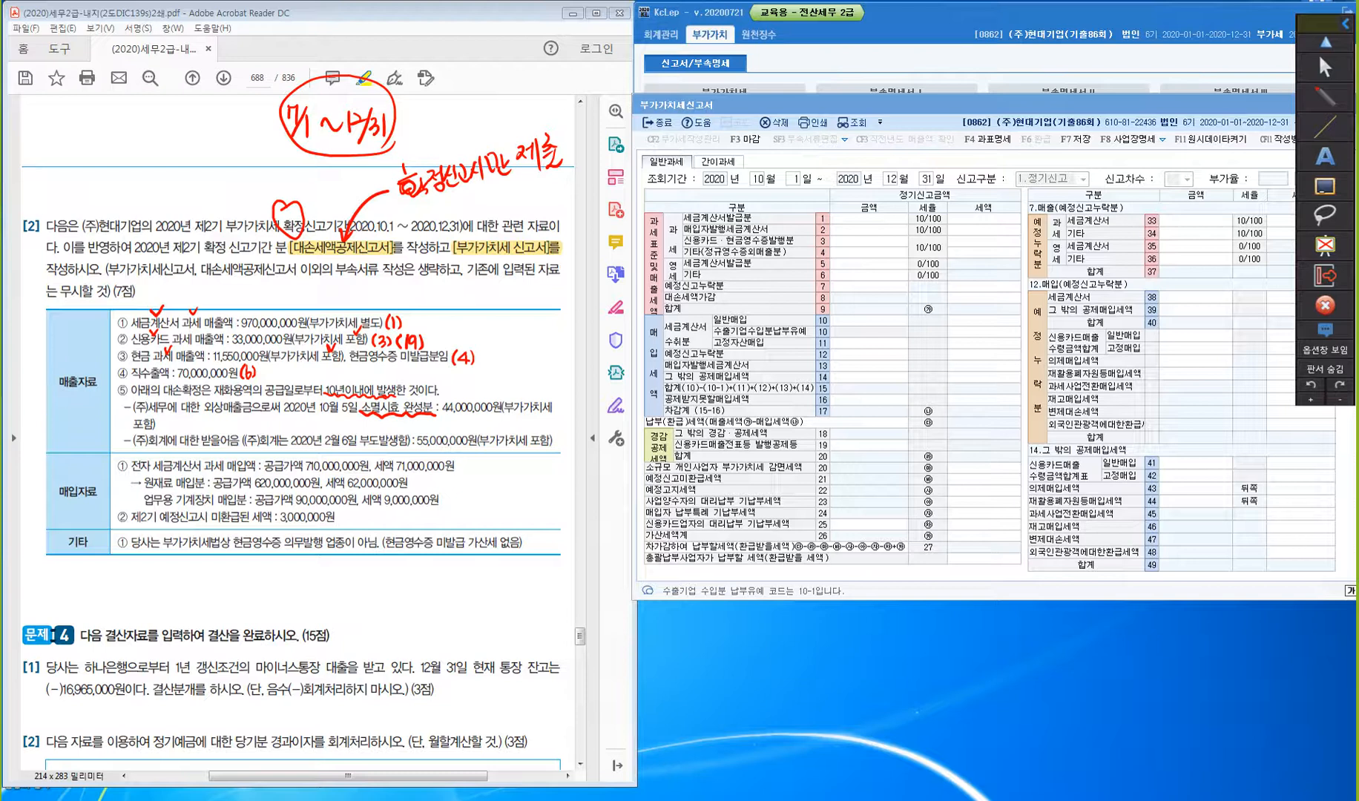
- Write 대손세액 with O marks below the (주)세무 외상매출금 line in item ⑤
left_click_drag(166, 422, 204, 431)
left_click_drag(199, 409, 214, 423)
left_click_drag(213, 410, 226, 418)
mouse_move(221, 412)
left_mouse_down()
mouse_move(231, 430)
mouse_move(245, 424)
left_mouse_up()
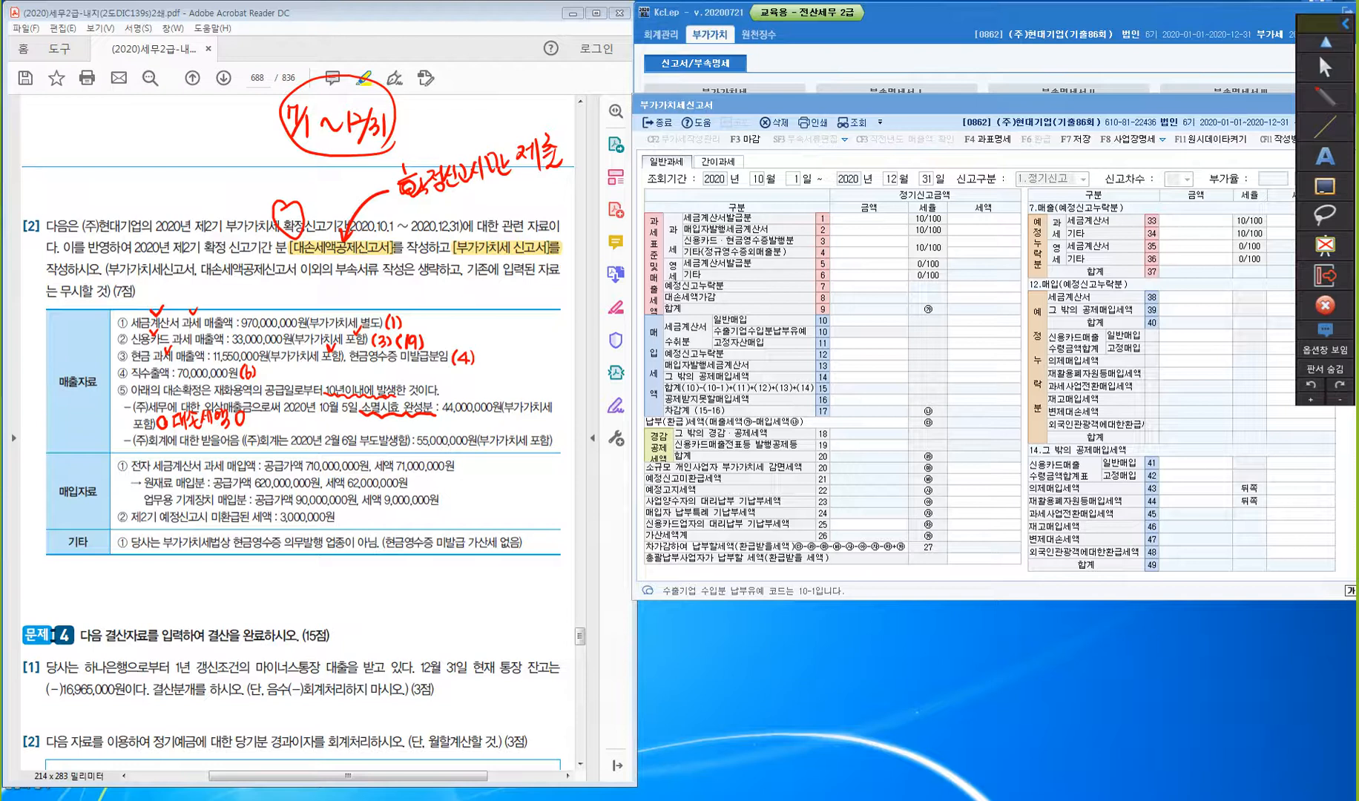
- Underline 부도 in the (주)회계 받을어음 line and write the note → 6월경과 above it
left_click_drag(358, 446, 368, 449)
left_click_drag(365, 427, 404, 419)
left_click_drag(396, 422, 404, 426)
left_click_drag(392, 425, 432, 430)
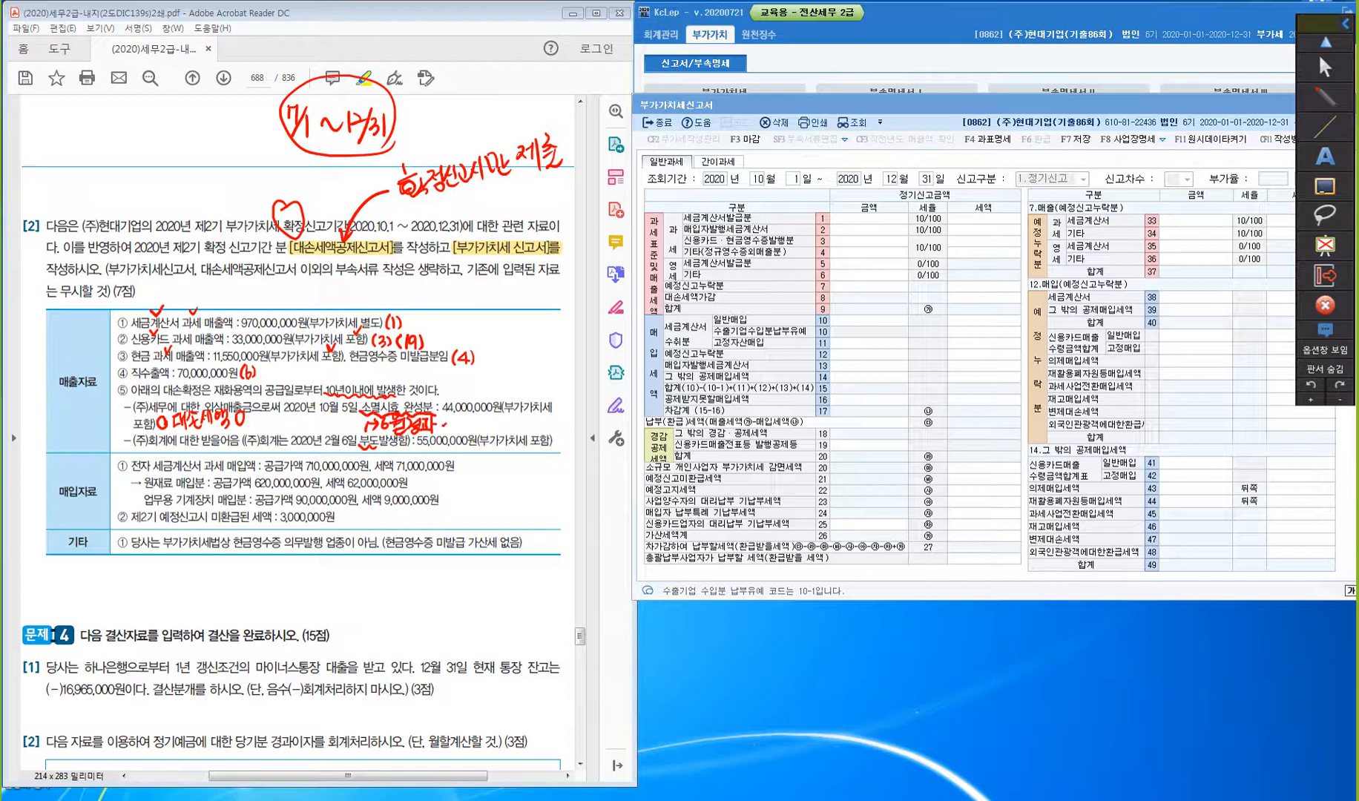
mouse_move(459, 415)
left_mouse_down()
mouse_move(472, 405)
mouse_move(472, 434)
left_mouse_up()
left_click(1325, 246)
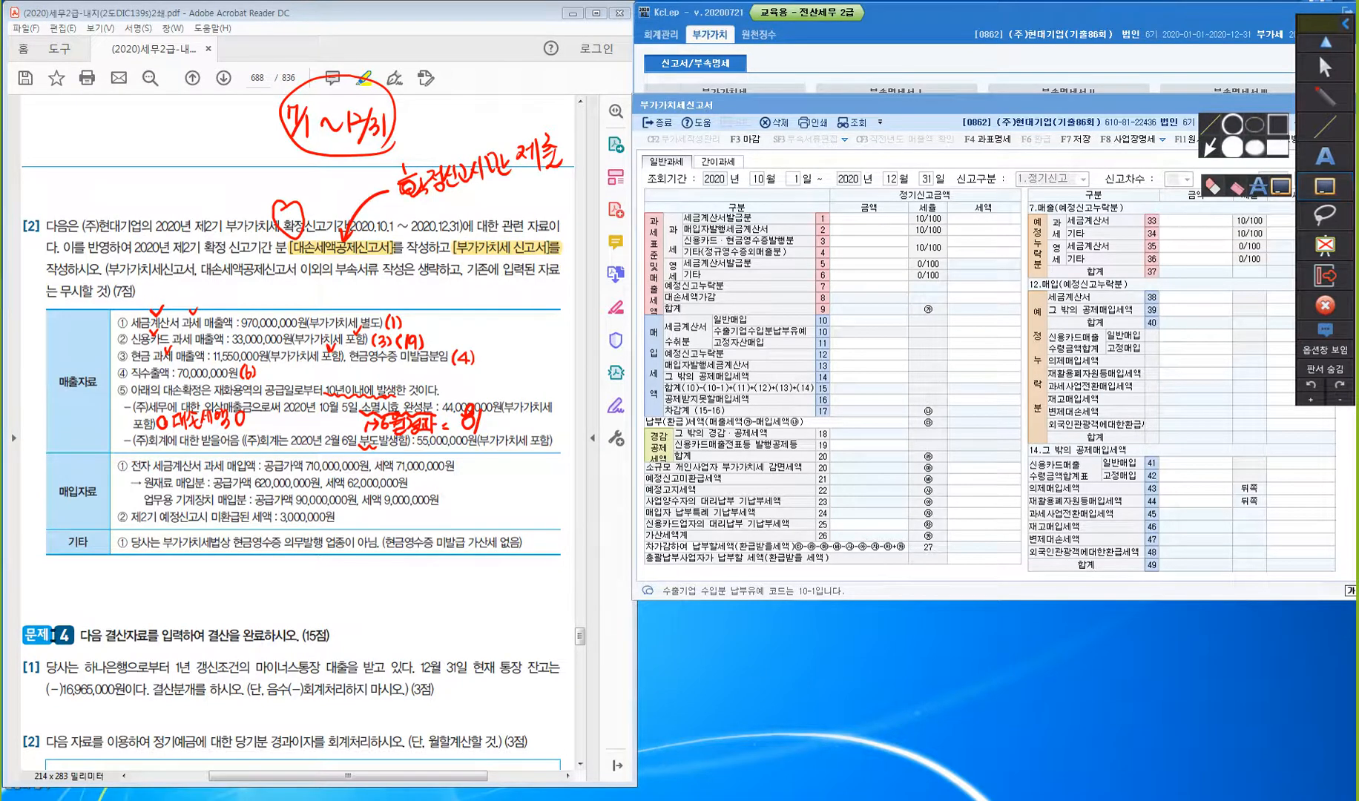
left_click(1212, 187)
mouse_move(461, 432)
left_mouse_down()
mouse_move(478, 417)
mouse_move(470, 407)
left_mouse_up()
- Complete the 6월경과 note with the date 8/7 and mark the (주)회계 받을어음 line with an O
left_click(1326, 96)
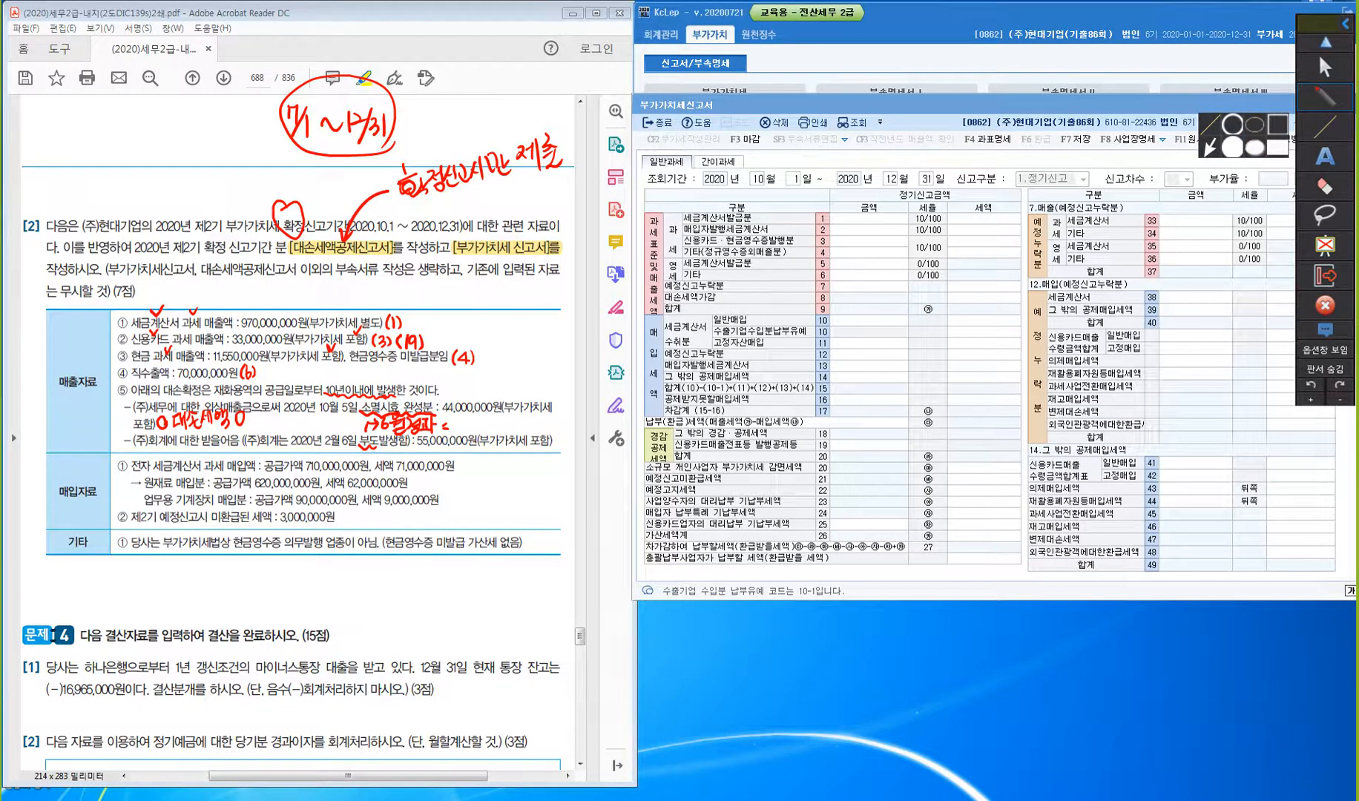
mouse_move(460, 417)
left_mouse_down()
mouse_move(466, 433)
mouse_move(486, 416)
mouse_move(481, 433)
left_mouse_up()
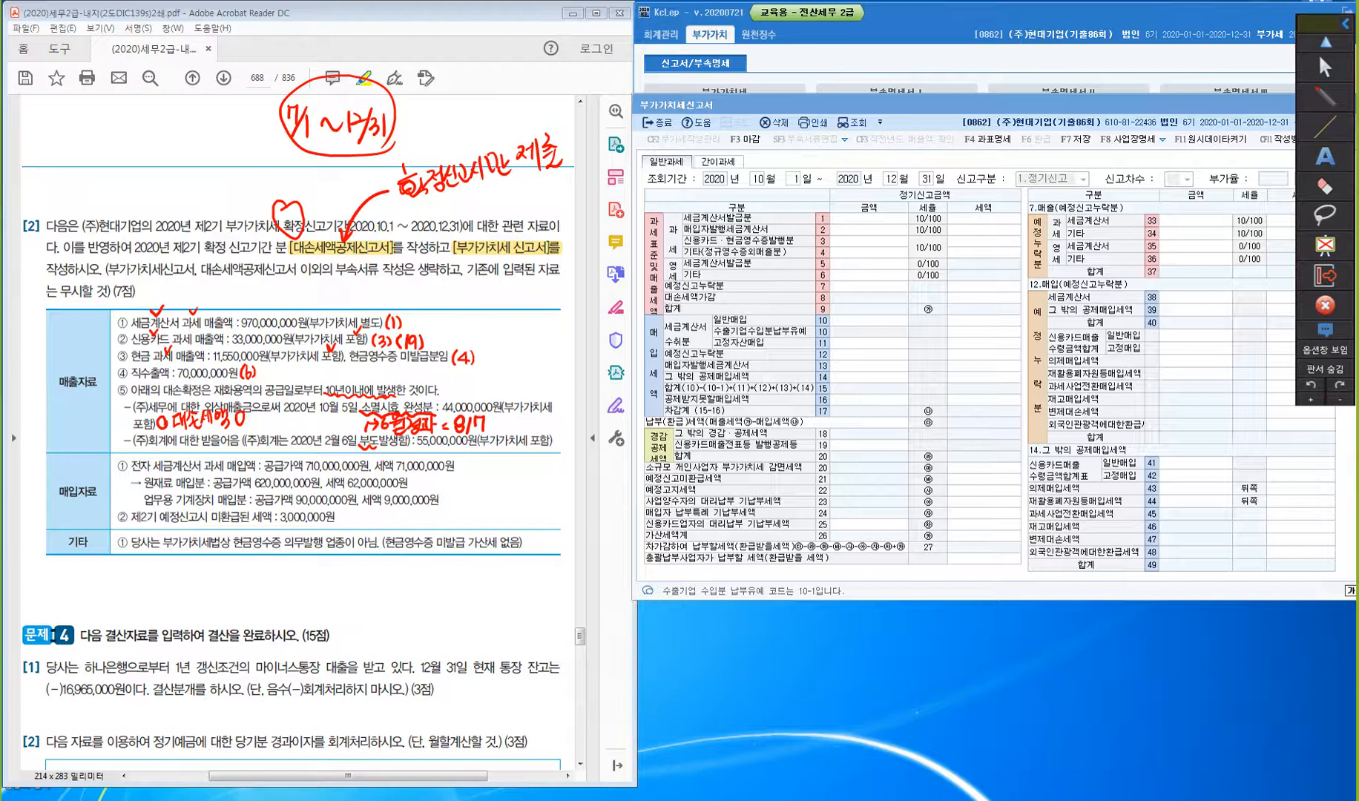
left_click_drag(563, 440, 562, 444)
- Annotate the bad-debt item ⑤ with an arrow and the note (8) 음수
left_click_drag(445, 389, 456, 396)
mouse_move(479, 375)
left_mouse_down()
mouse_move(476, 393)
mouse_move(484, 381)
mouse_move(490, 394)
mouse_move(510, 373)
left_mouse_up()
mouse_move(499, 383)
left_mouse_down()
mouse_move(518, 377)
mouse_move(517, 390)
left_mouse_up()
mouse_move(526, 362)
left_mouse_down()
mouse_move(521, 376)
mouse_move(536, 375)
left_mouse_up()
left_click_drag(519, 378, 539, 376)
left_click_drag(531, 376, 530, 386)
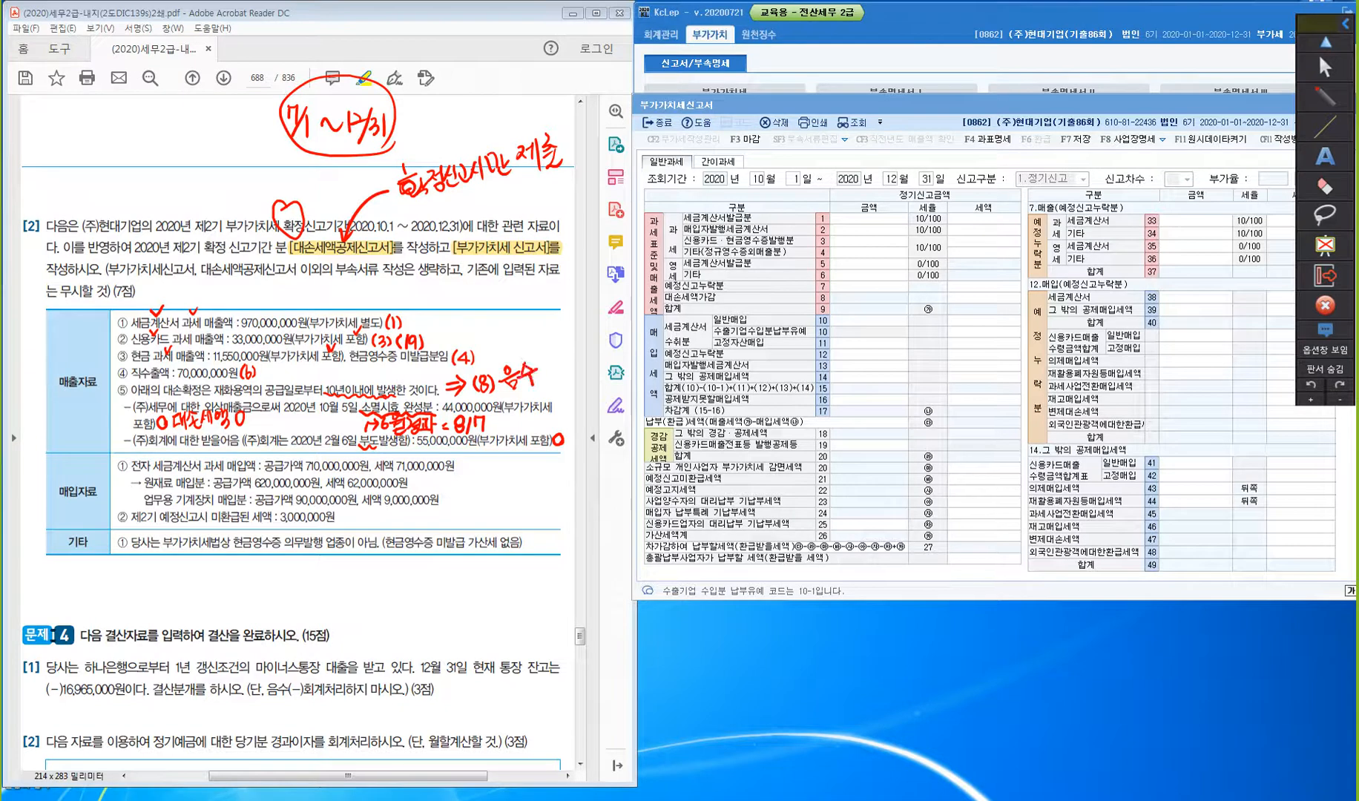
- Check-mark the electronic tax-invoice purchases item in 매입자료 and number the 원재료 line (10) and the 기계장치 line (11)
key("ctrl")
left_click_drag(166, 455, 175, 452)
mouse_move(410, 475)
left_mouse_down()
mouse_move(408, 491)
mouse_move(422, 487)
left_mouse_up()
left_click_drag(449, 489, 454, 504)
- Draw an arrow from the 예정신고시 미환급된 세액 line to the note 확정신고시 반영, number the line (21), and leave drawing mode
mouse_move(215, 520)
left_mouse_down()
mouse_move(215, 571)
mouse_move(275, 593)
mouse_move(302, 570)
mouse_move(297, 584)
left_mouse_up()
left_click_drag(298, 583, 317, 590)
left_click_drag(312, 588, 329, 589)
mouse_move(332, 565)
left_mouse_down()
mouse_move(336, 597)
mouse_move(353, 583)
left_mouse_up()
left_click_drag(357, 567, 370, 584)
mouse_move(351, 588)
left_mouse_down()
mouse_move(366, 598)
mouse_move(375, 585)
left_mouse_up()
left_click_drag(374, 571, 386, 592)
left_click_drag(375, 587, 387, 598)
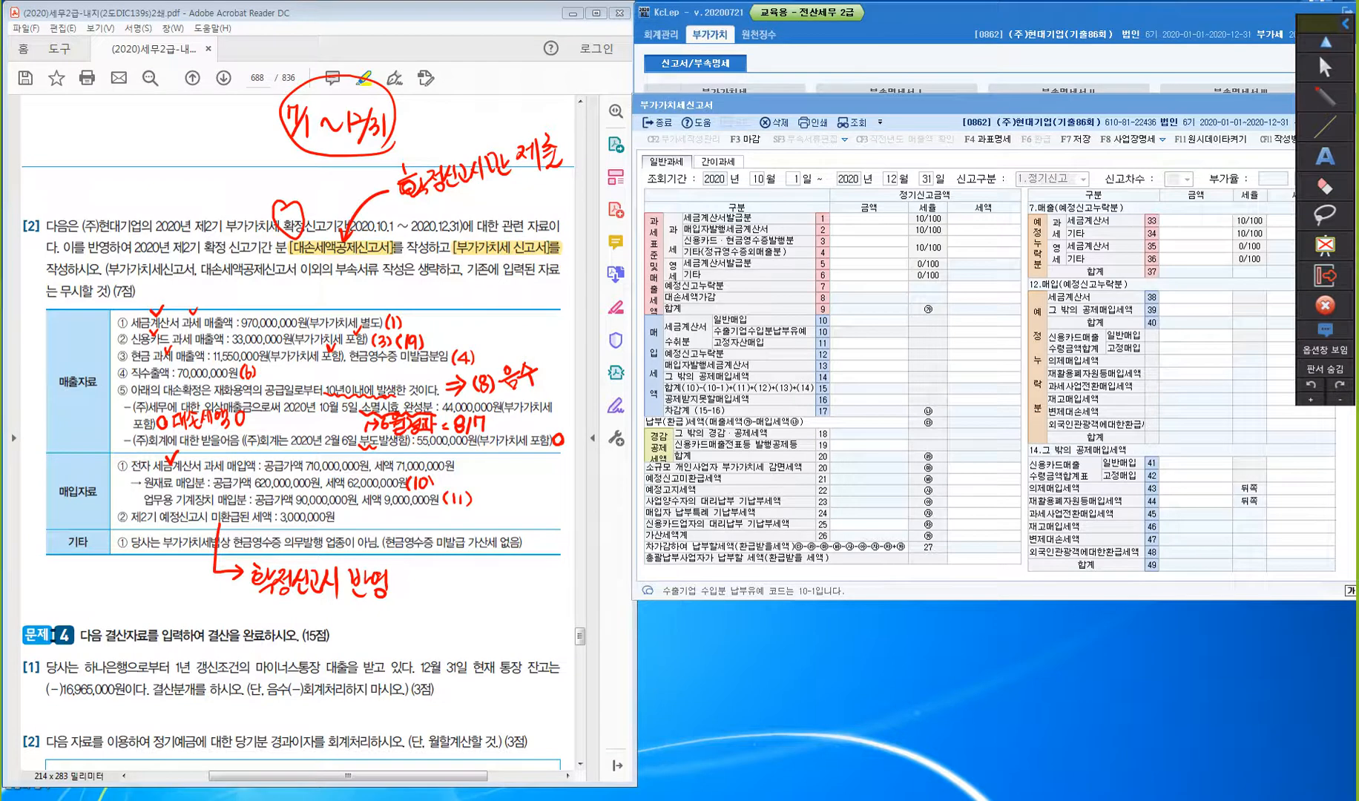
mouse_move(342, 512)
left_mouse_down()
mouse_move(340, 529)
mouse_move(366, 531)
left_mouse_up()
left_click(1325, 68)
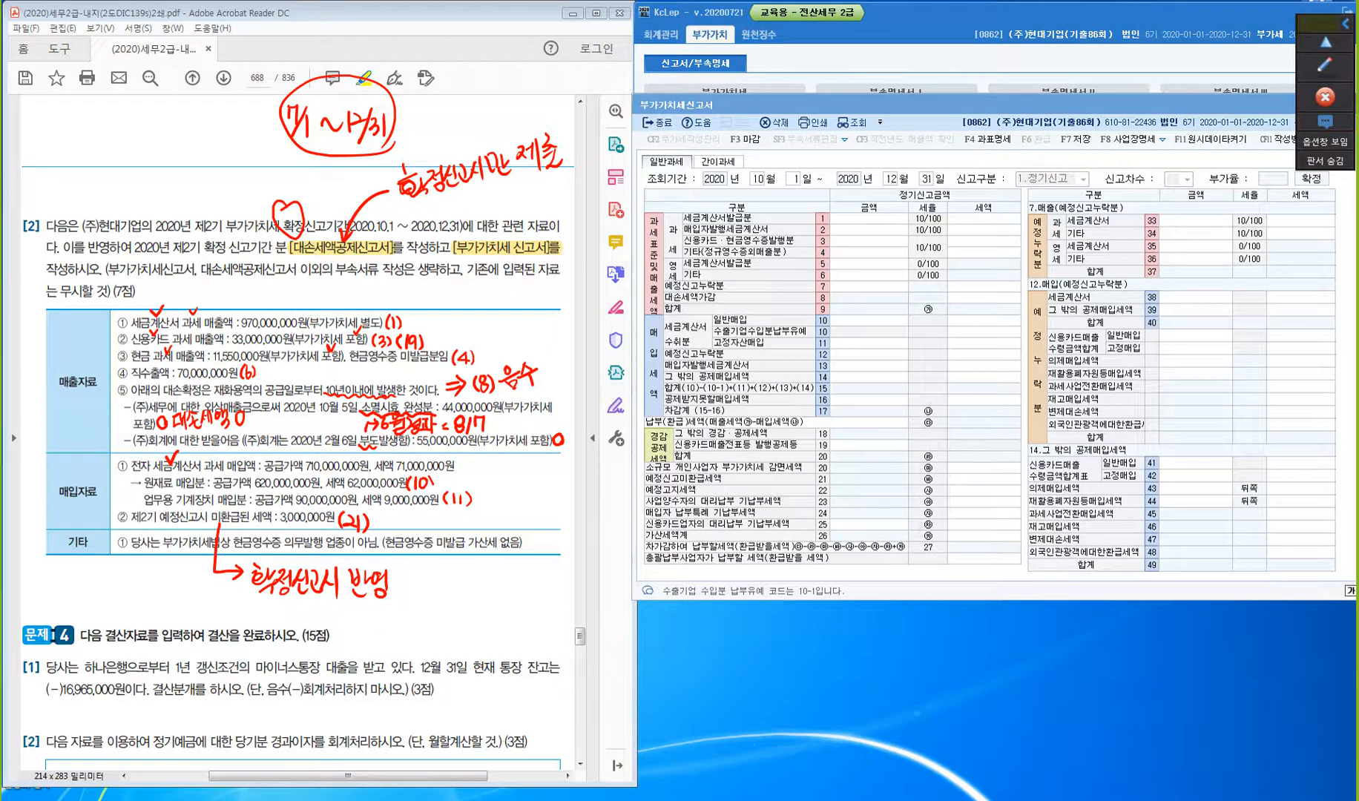
- Close the 부가가치세신고서, open the 대손세액공제신고서 and set its inquiry period to October–December 2020
left_click(868, 218)
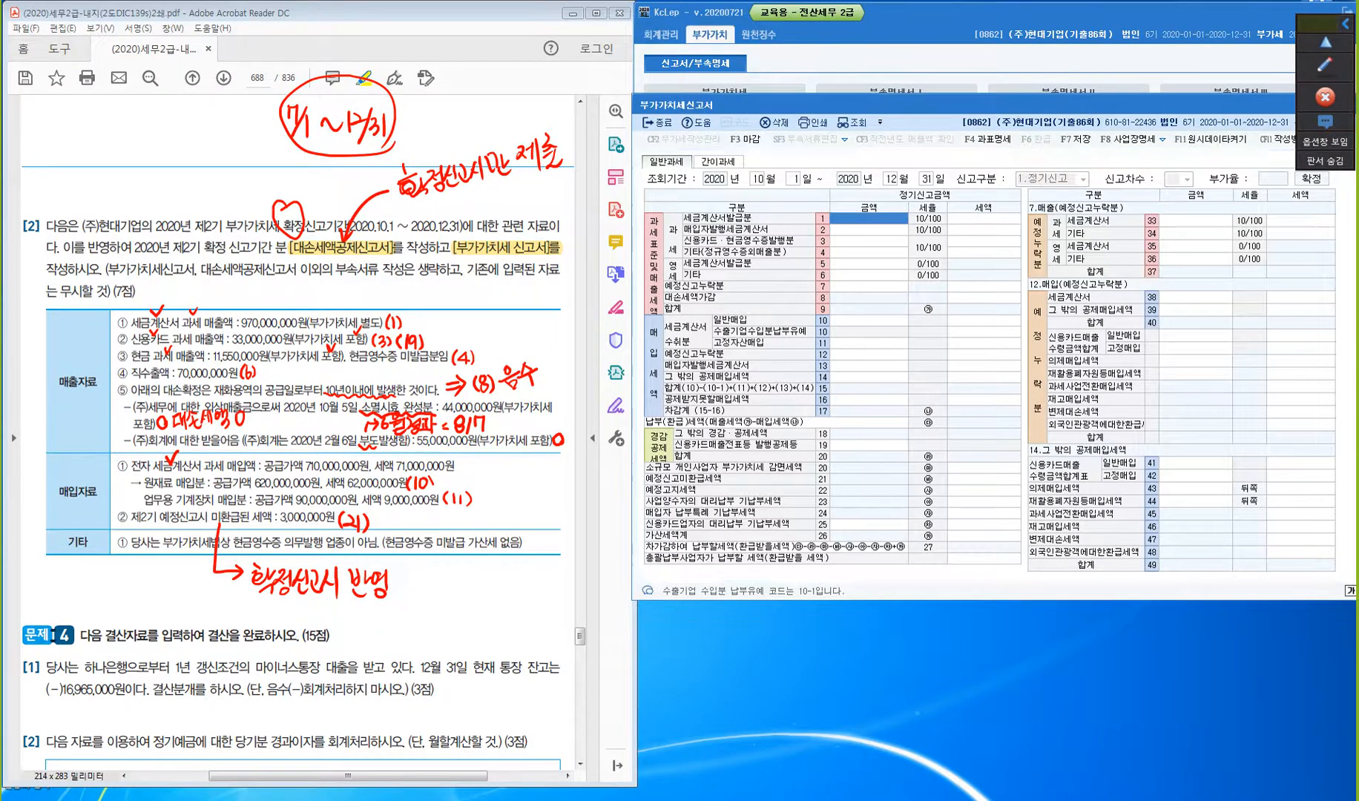
key("Escape")
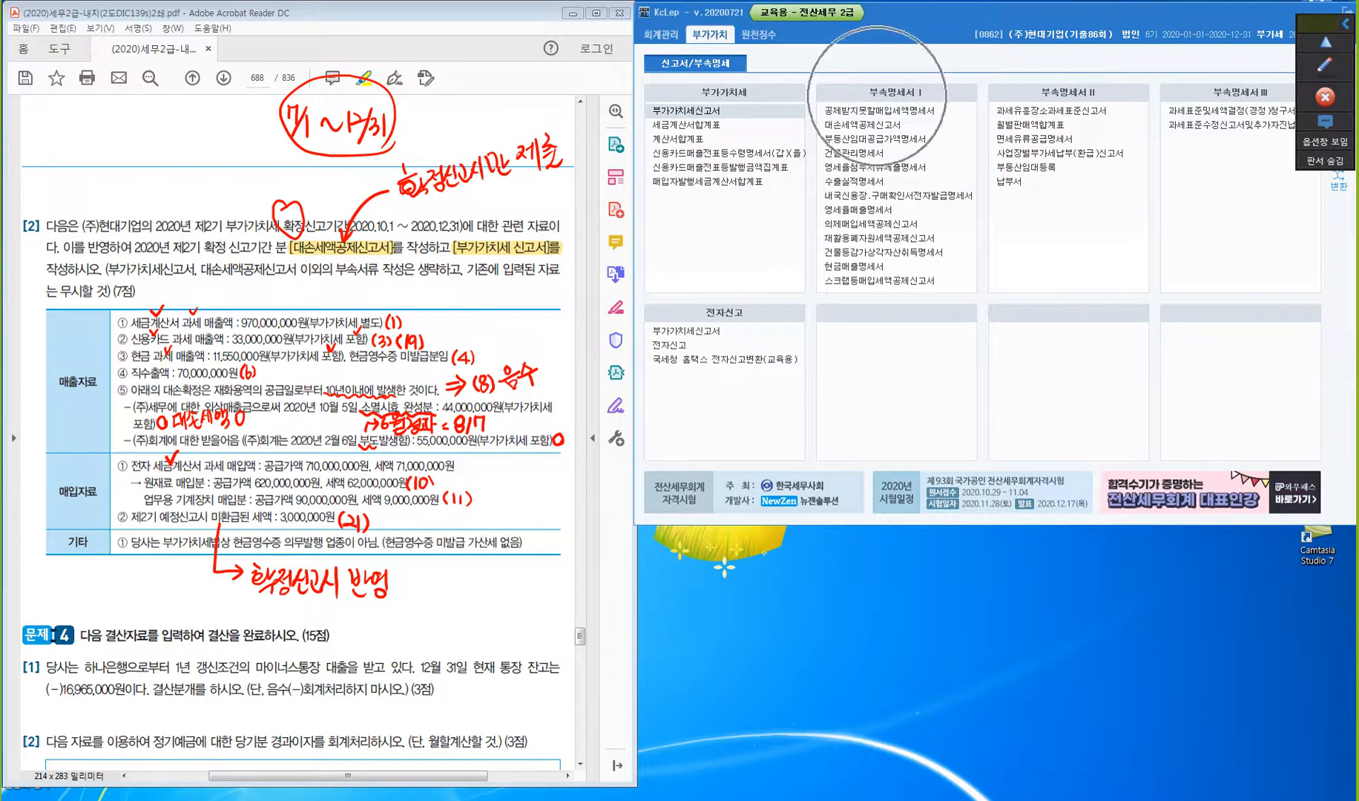
left_click(878, 125)
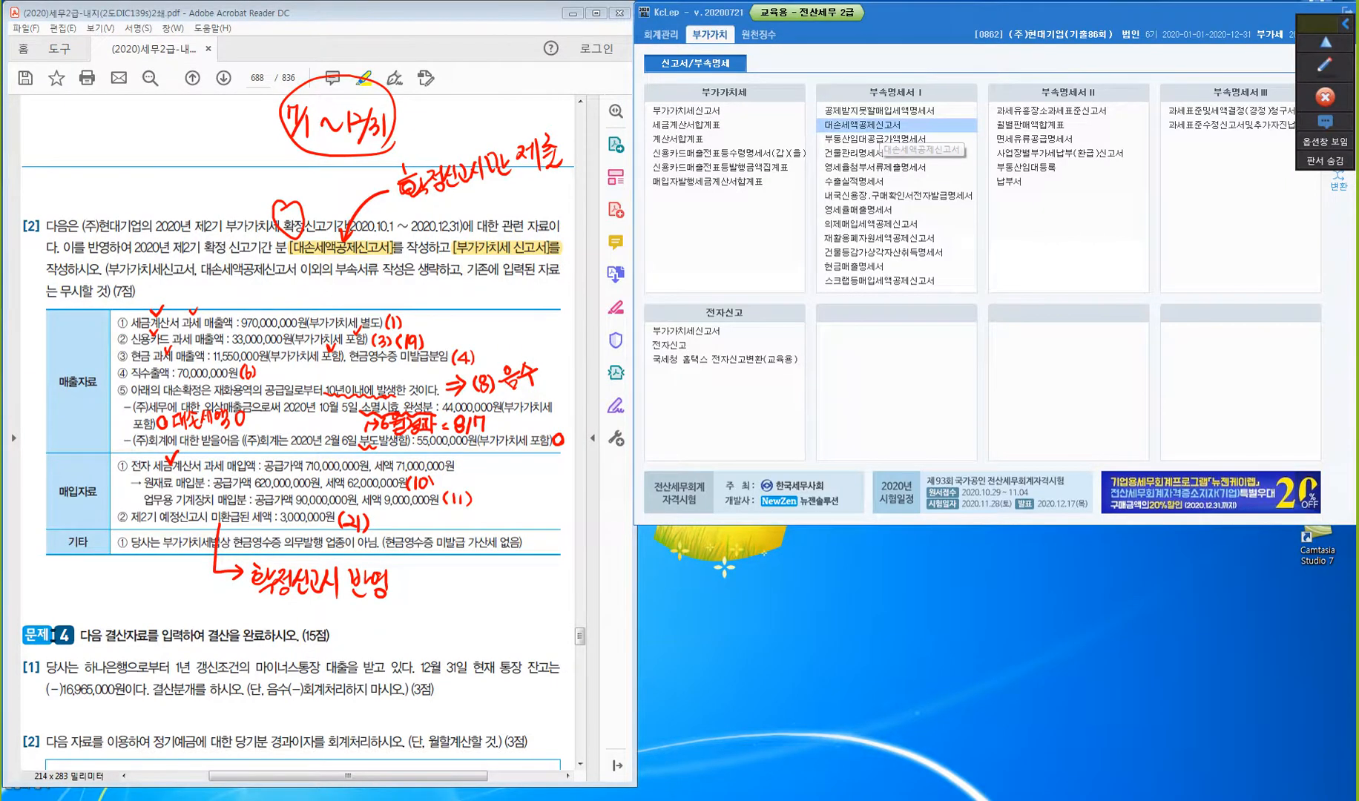
left_click(860, 124)
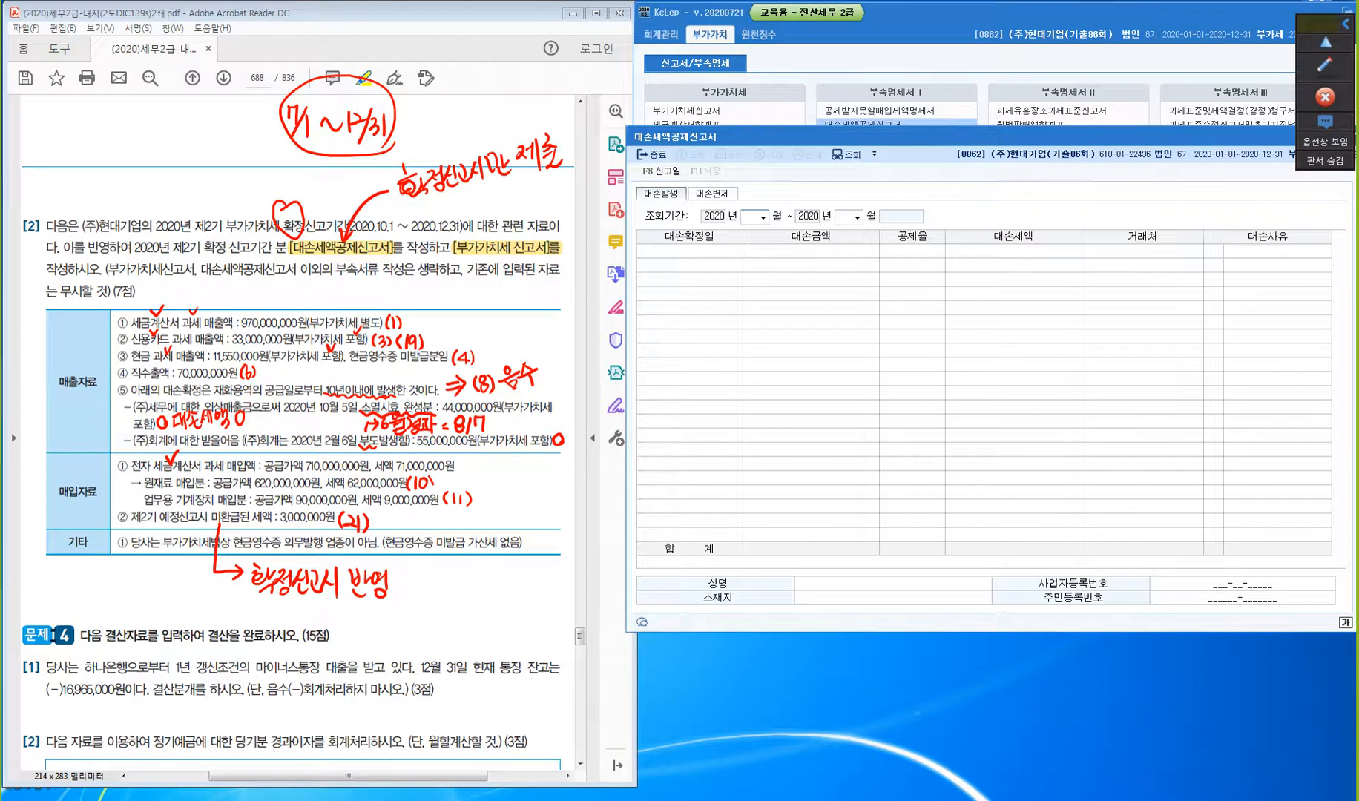
type("10")
key("Return")
type("12")
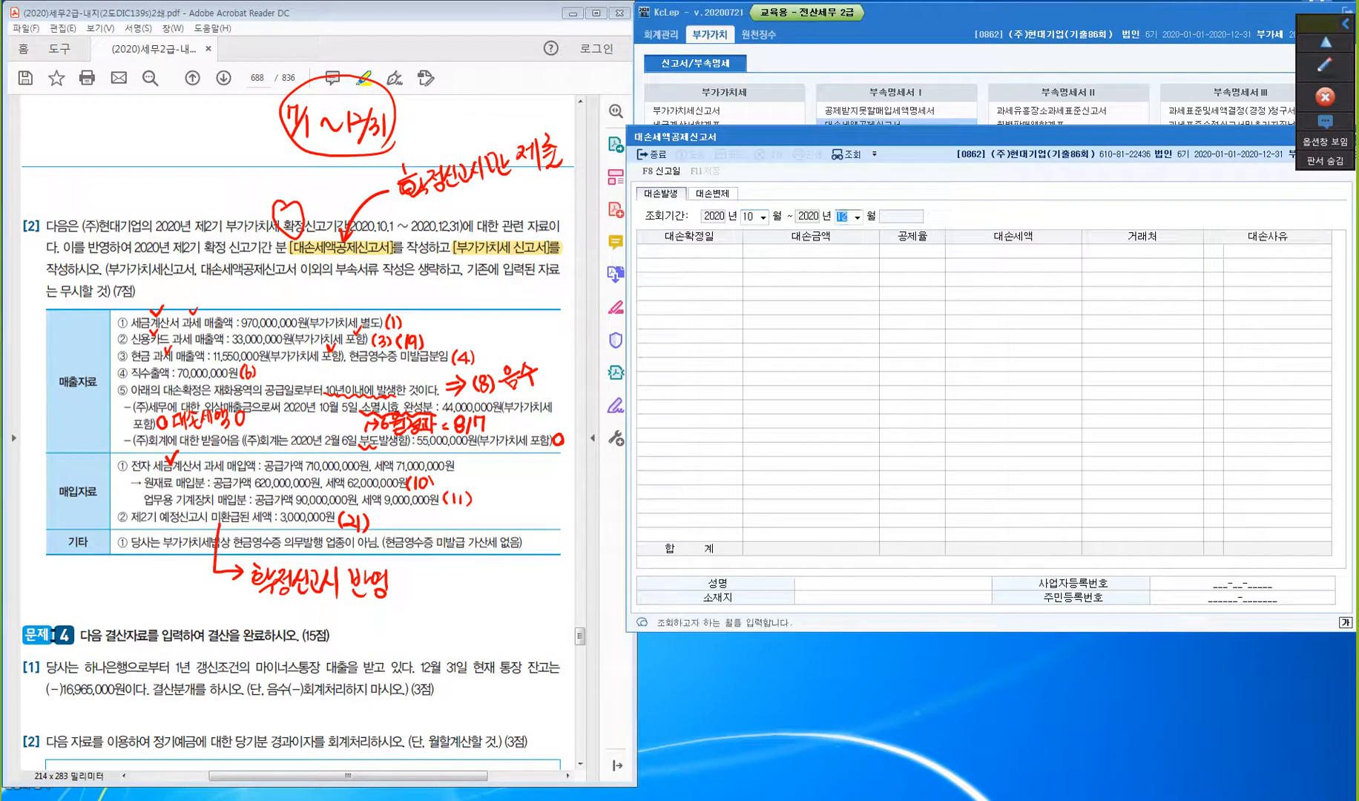
key("Return")
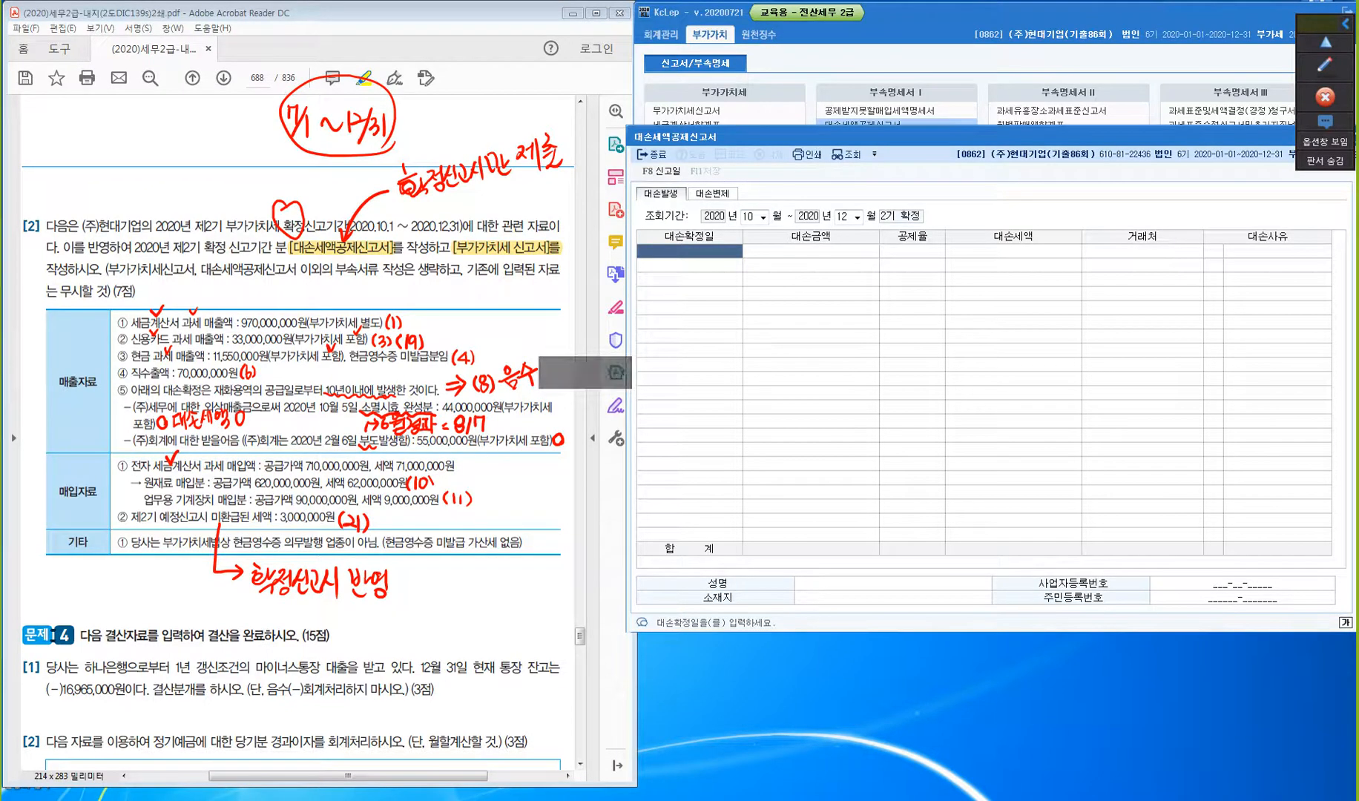
- Highlight the words 아래의 대손확정은 in item ⑤ of the problem
left_click(214, 14)
left_click_drag(131, 391, 214, 390)
- Enter the first 대손발생 row with 대손확정일 2020-10-05 and 대손금액 44,000,000, accepting the calculated 대손세액
left_click(714, 254)
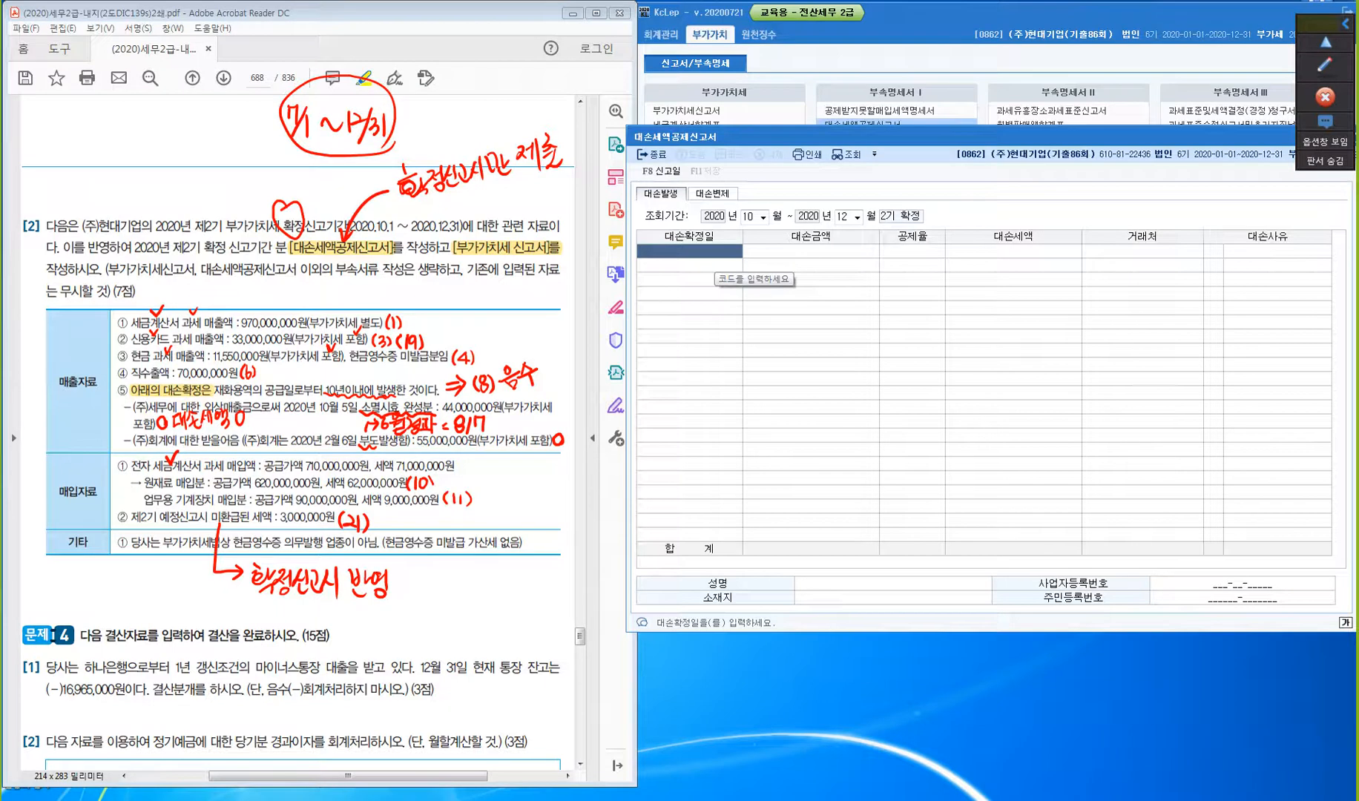
type("2020-10-")
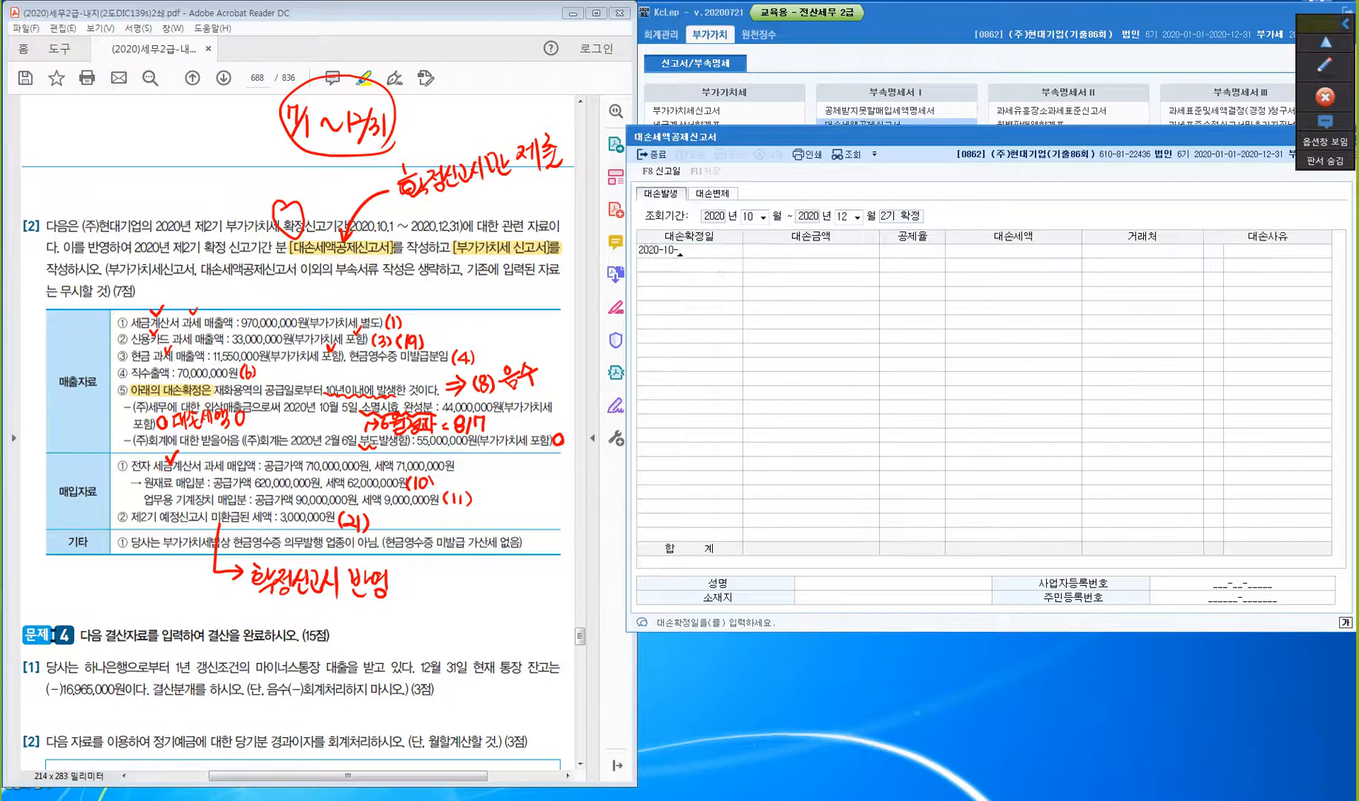
type("05")
key("Return")
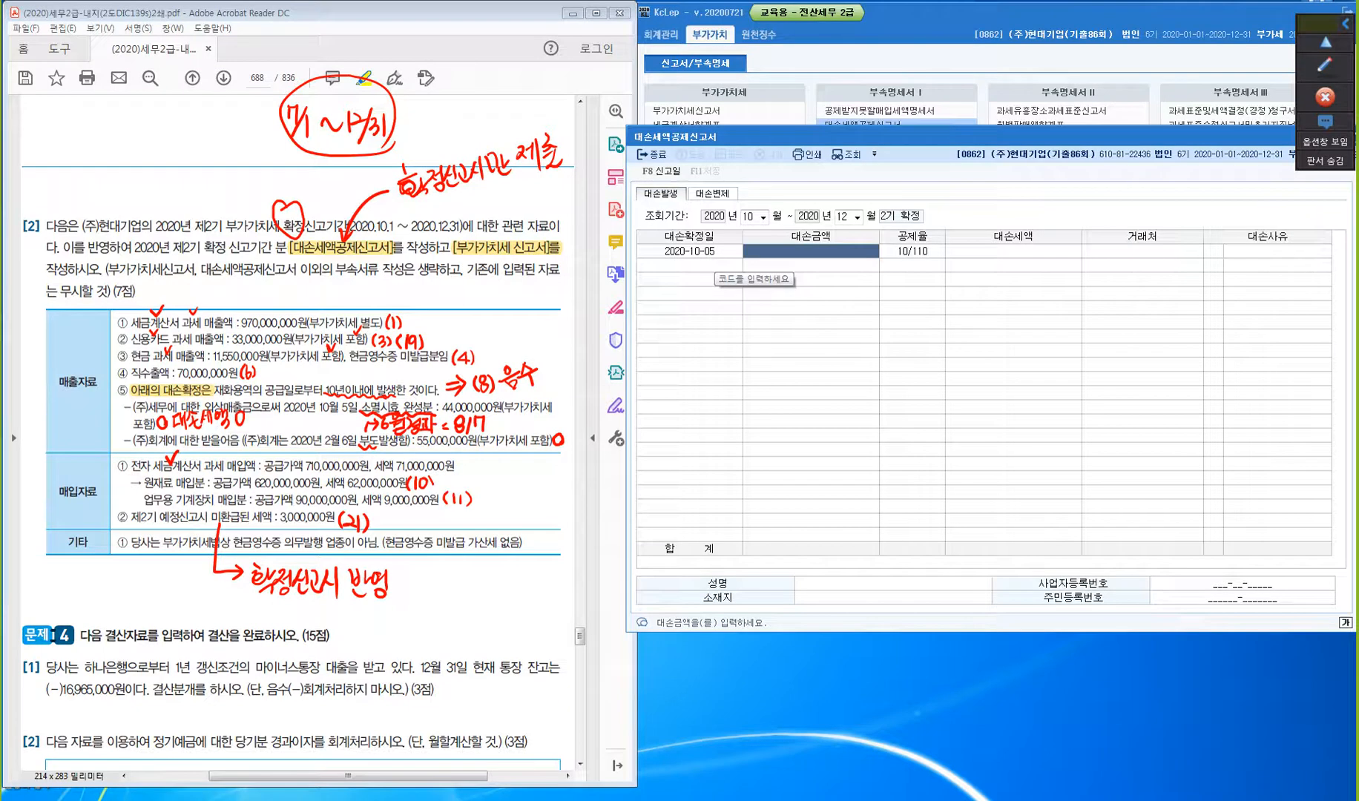
type("44000000")
key("Return")
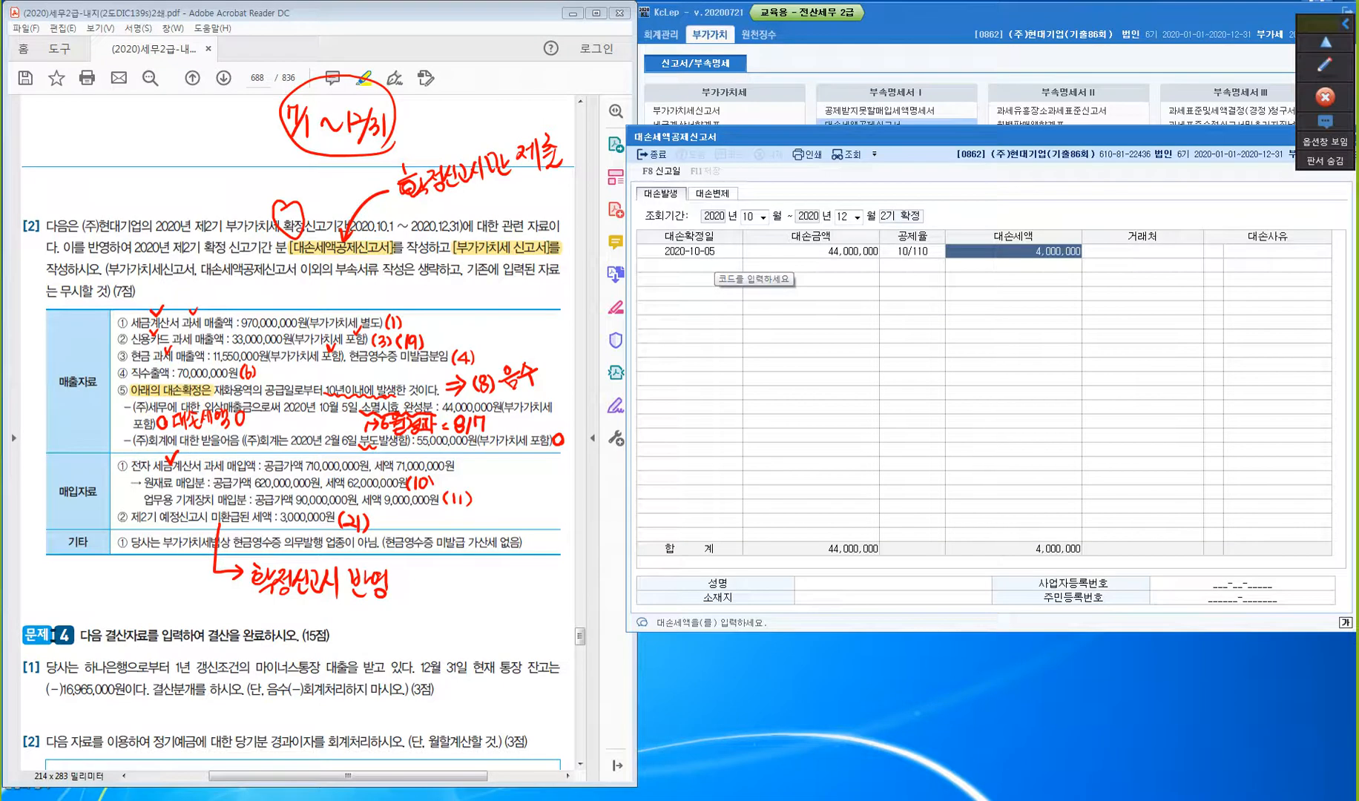
key("Return")
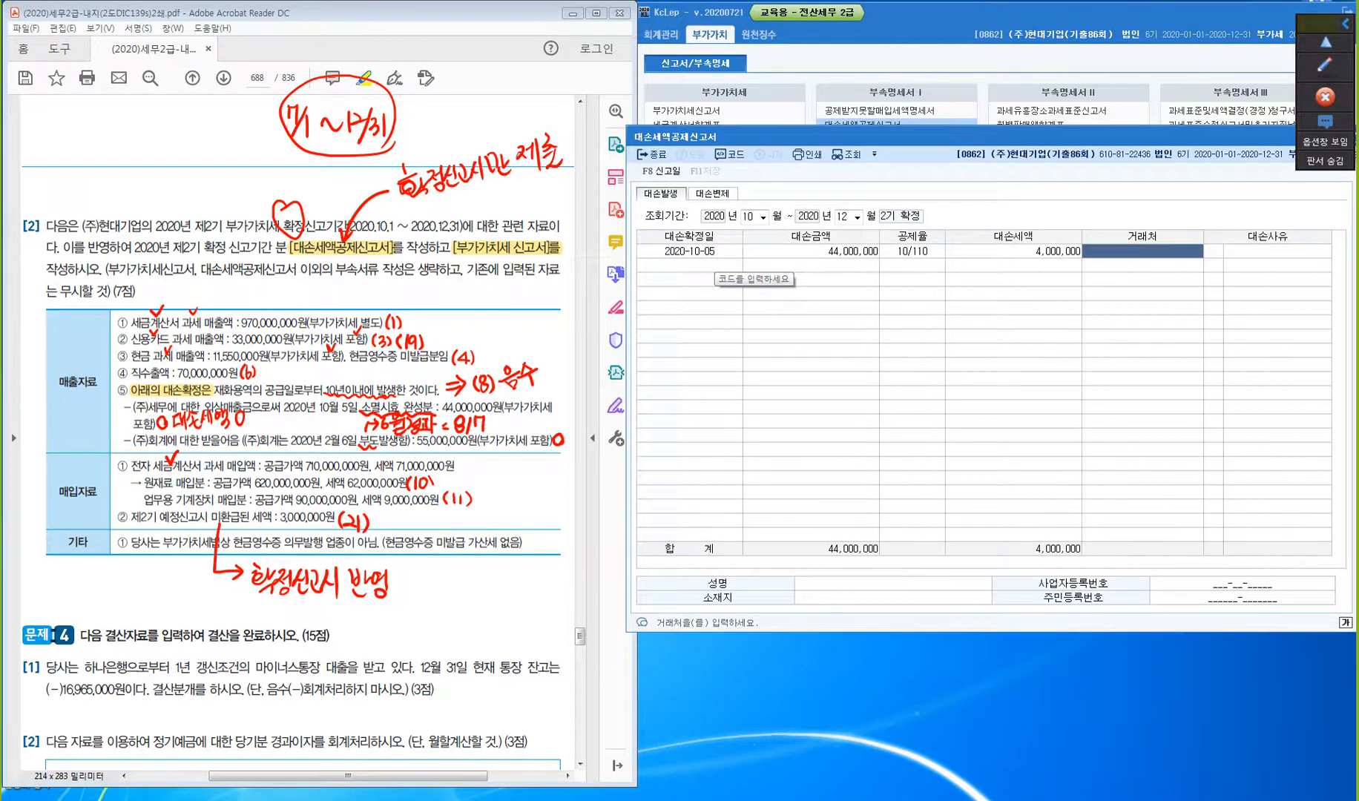
- Assign (주)세무 as the first row's 거래처 and choose 6: 소멸시효완성 as the 대손사유
key("F2")
type("세무")
key("Return")
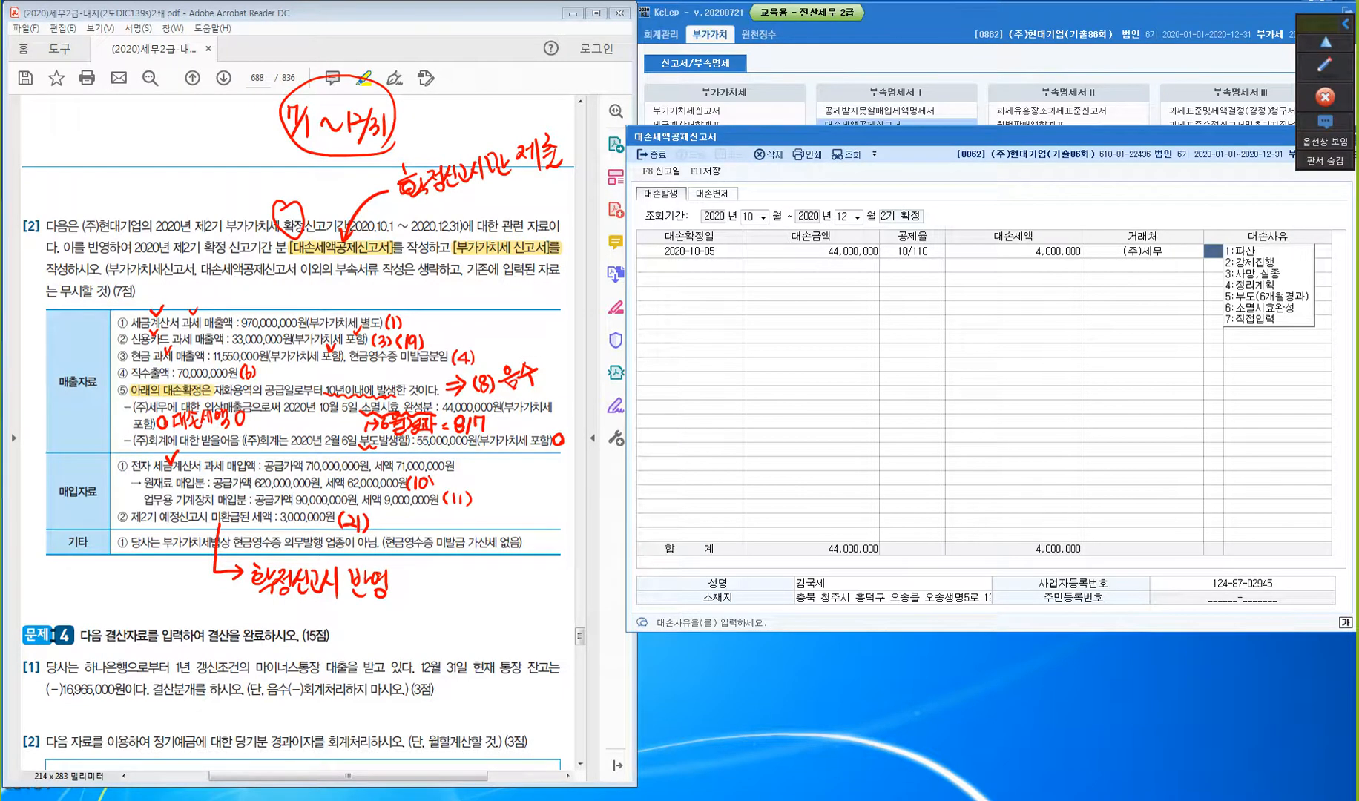
left_click(1259, 307)
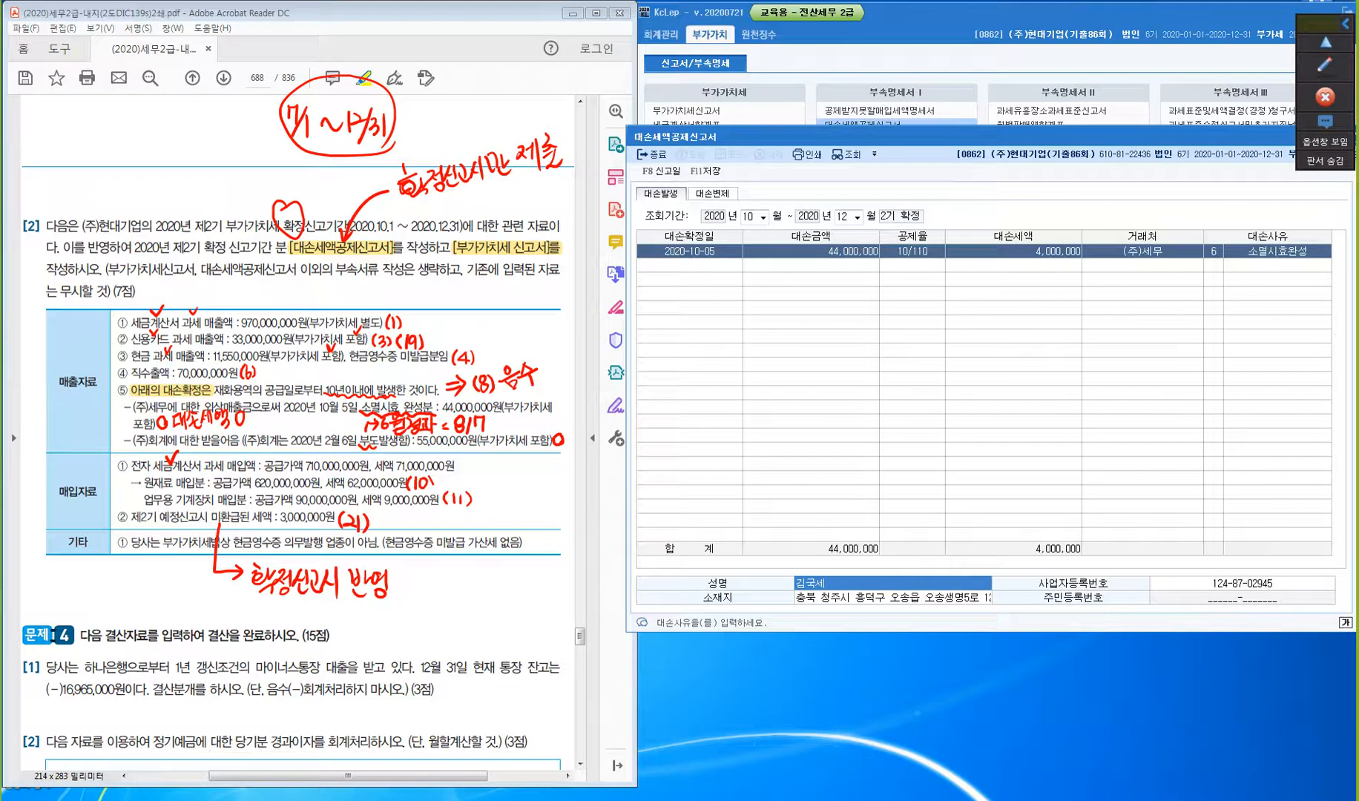
key("Return")
key("Return")
key("Return")
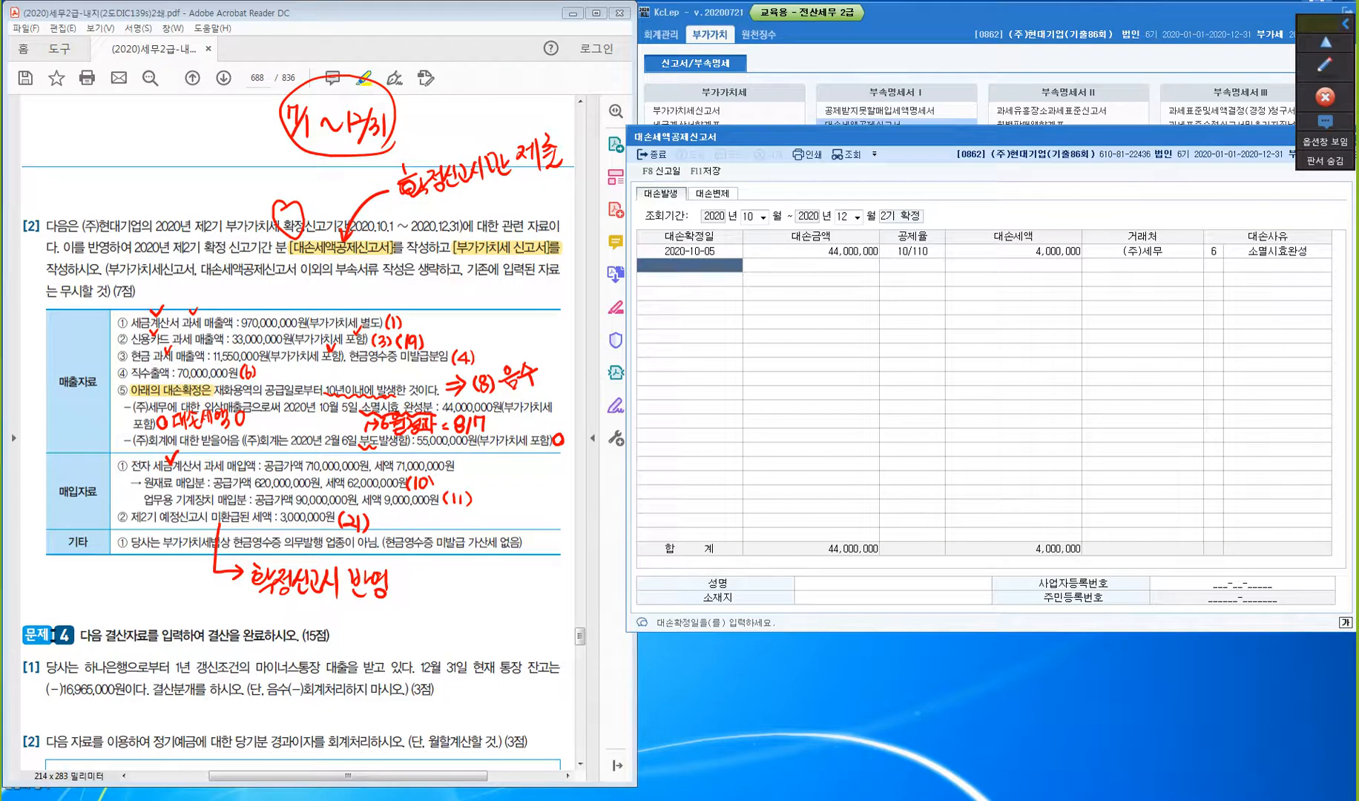
- Enter the second 대손발생 row with 대손확정일 2020-08-07 and 대손금액 55,000,000, accepting the calculated 대손세액
type("2")
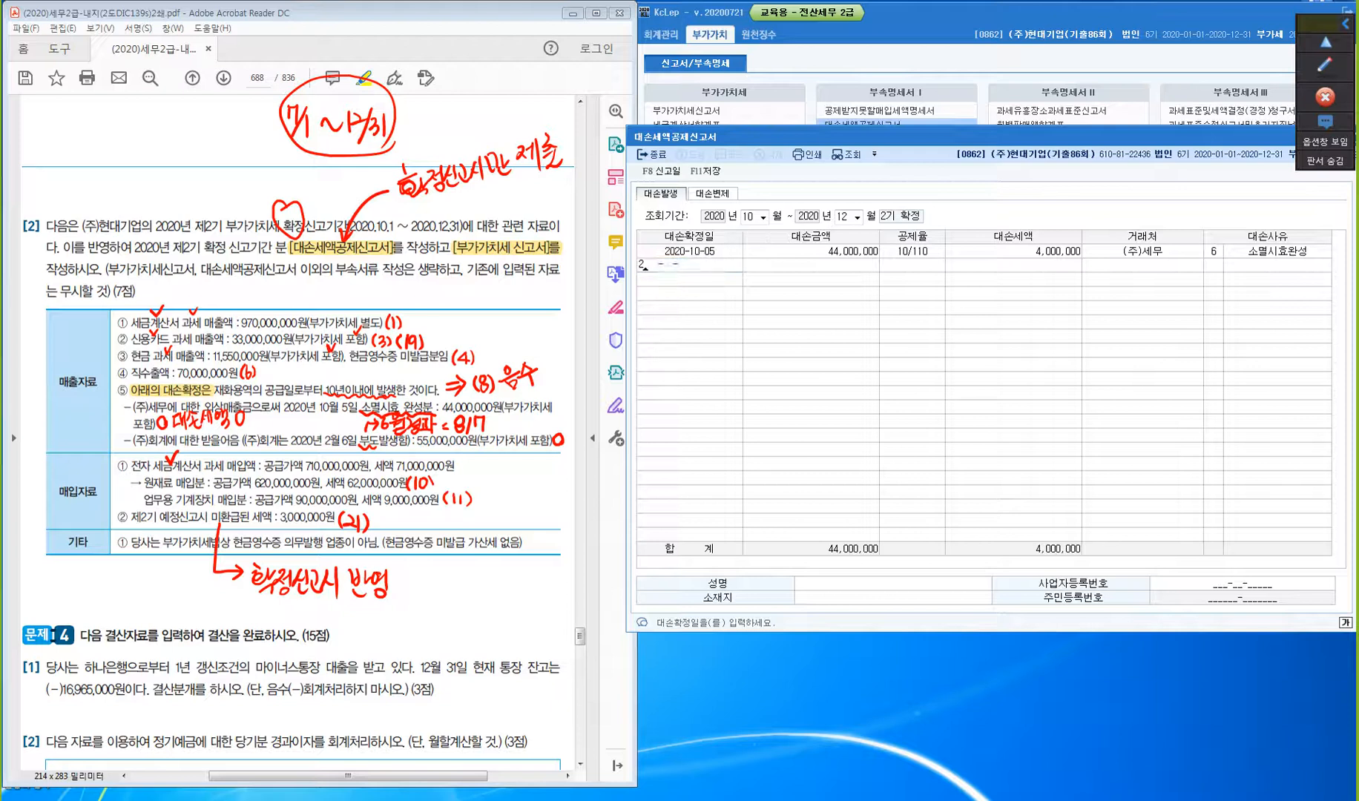
type("020-08-07")
key("Return")
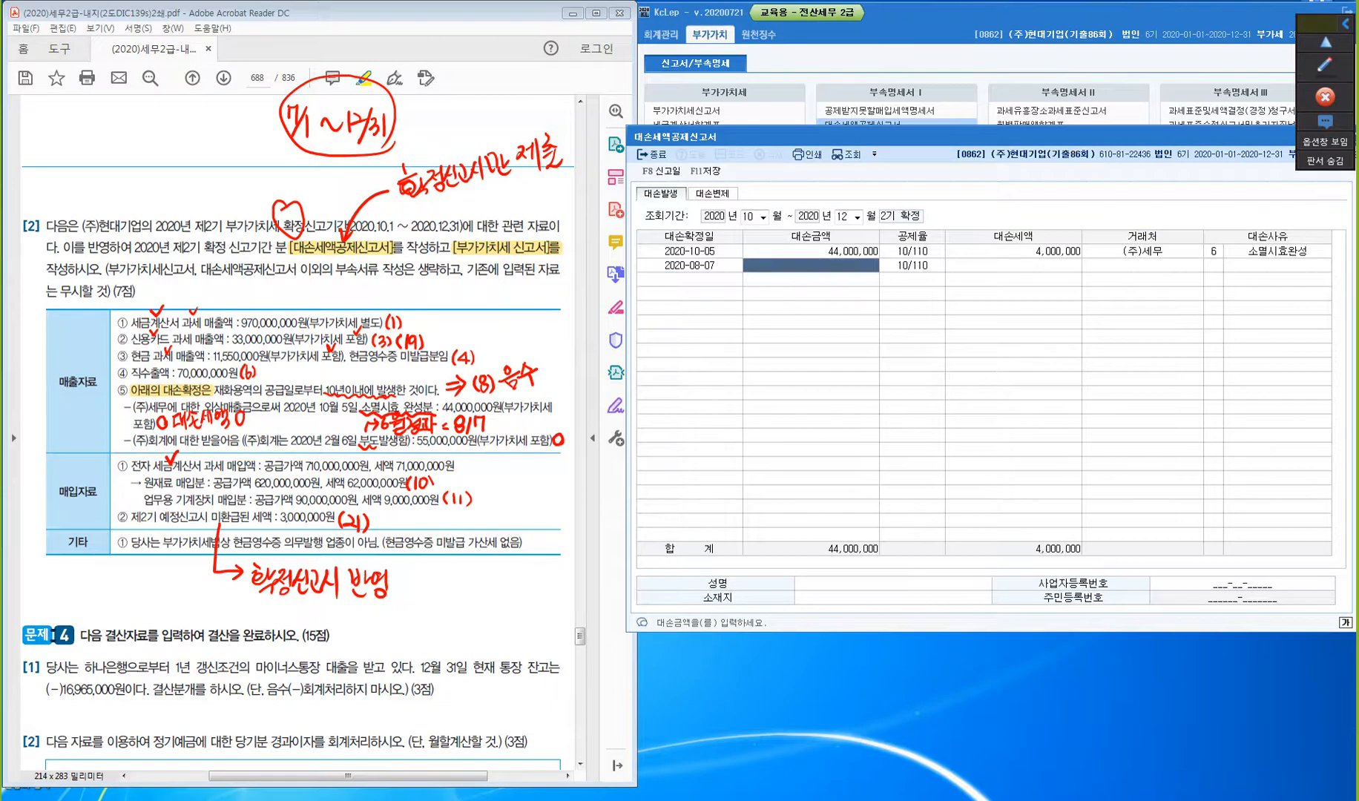
type("55000000")
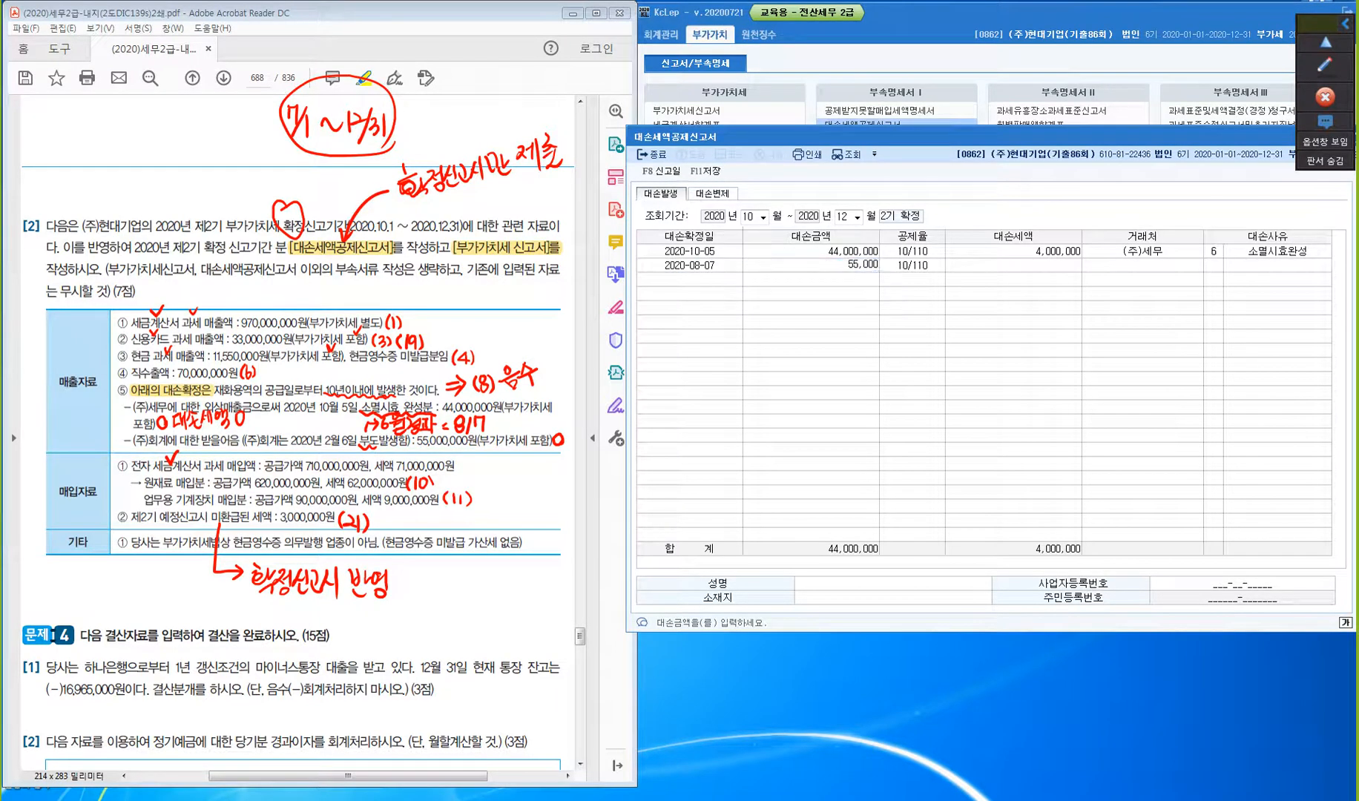
key("Return")
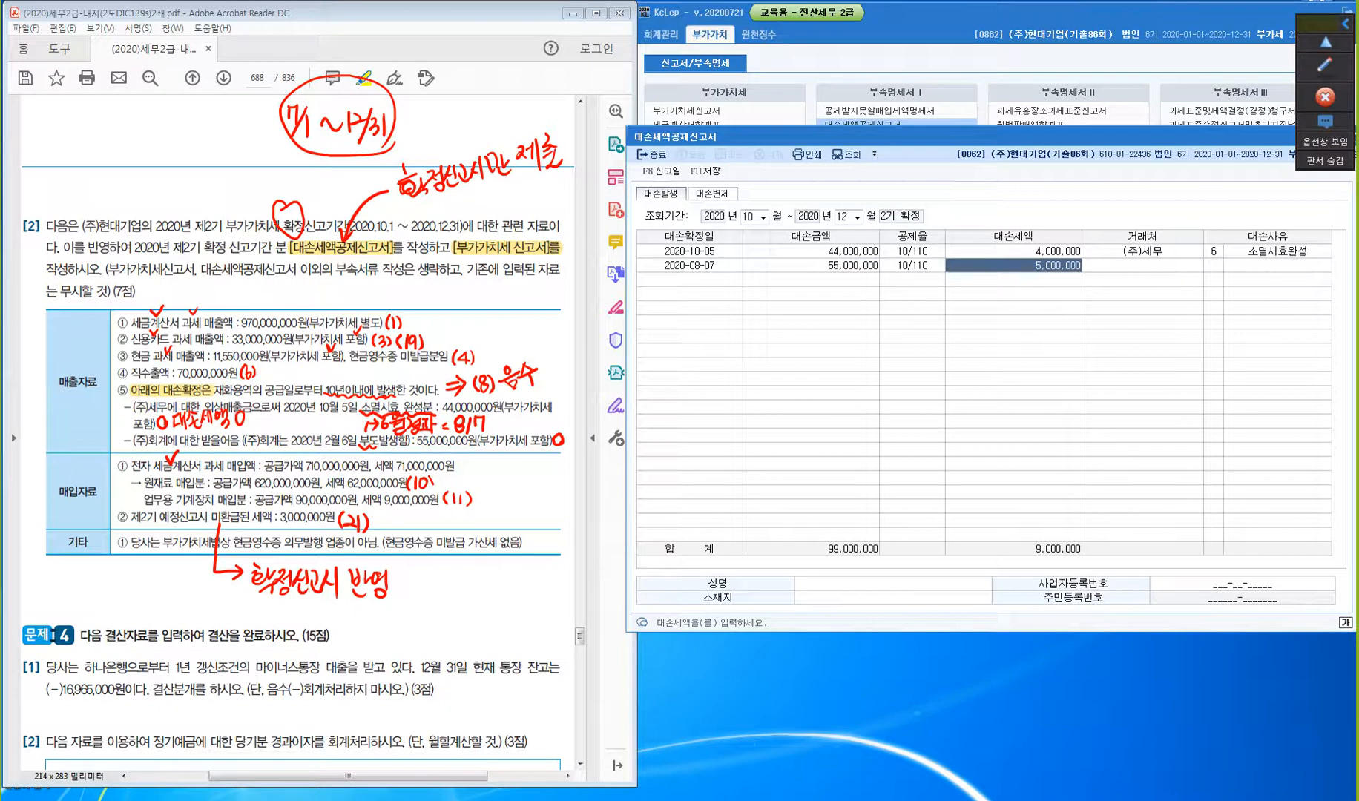
key("Return")
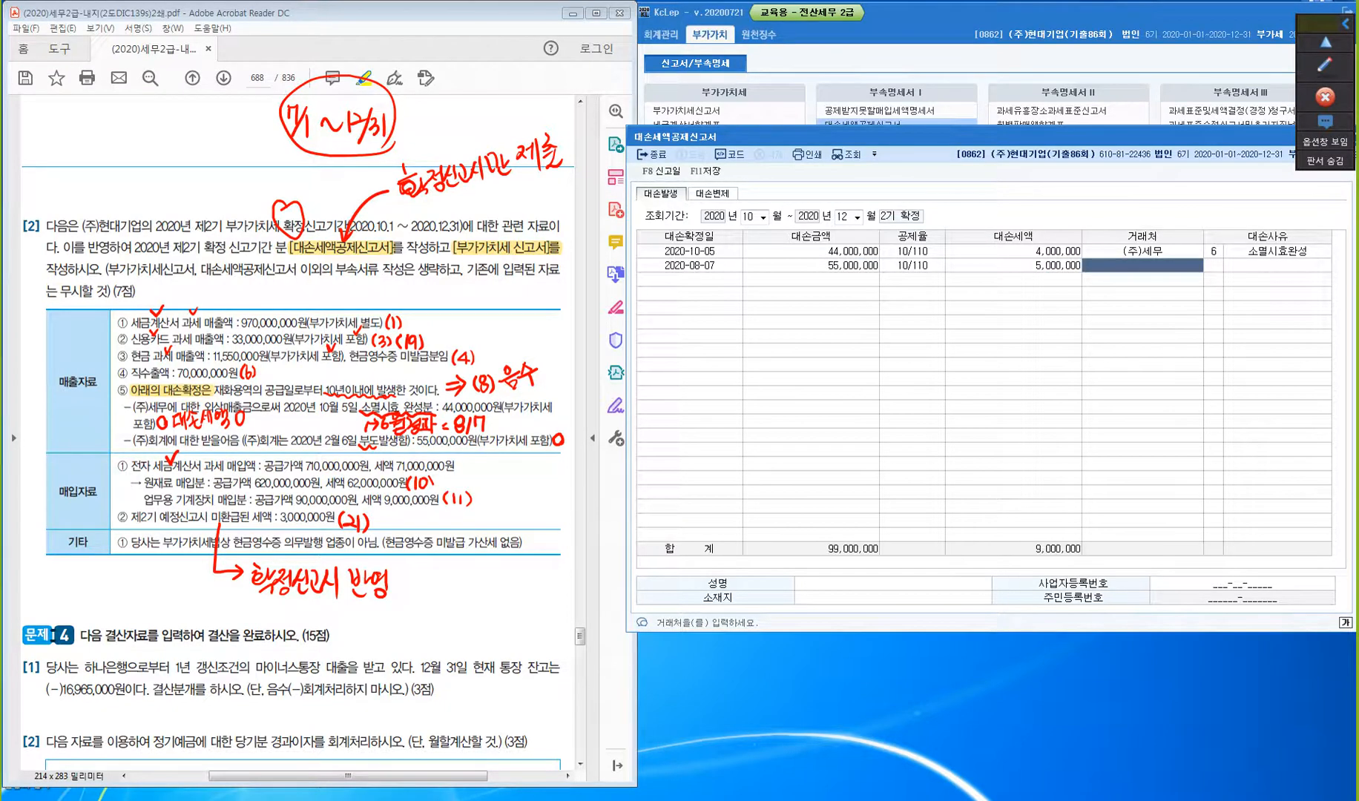
- Assign (주)회계 as the second row's 거래처 and choose 5: 부도(6개월경과) as the 대손사유
key("F2")
type("회계")
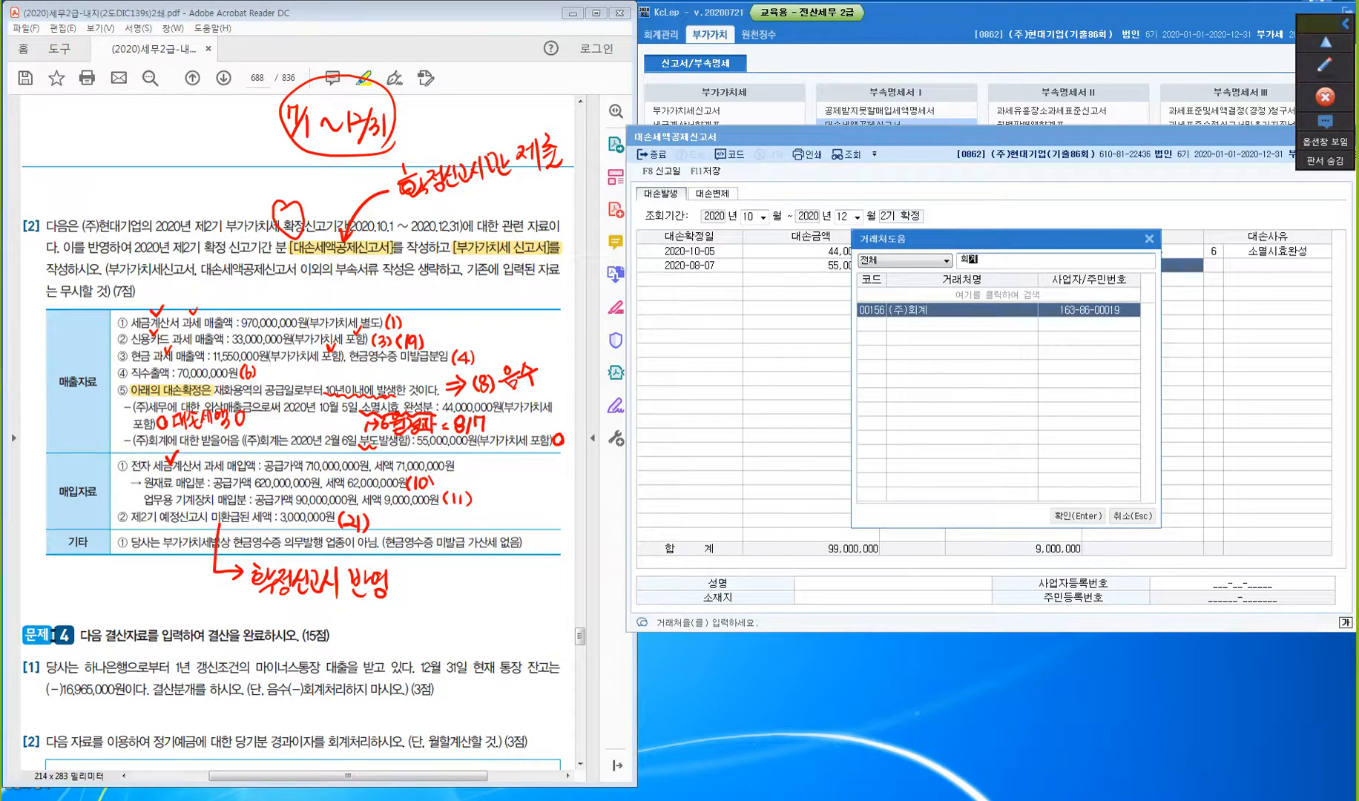
key("Return")
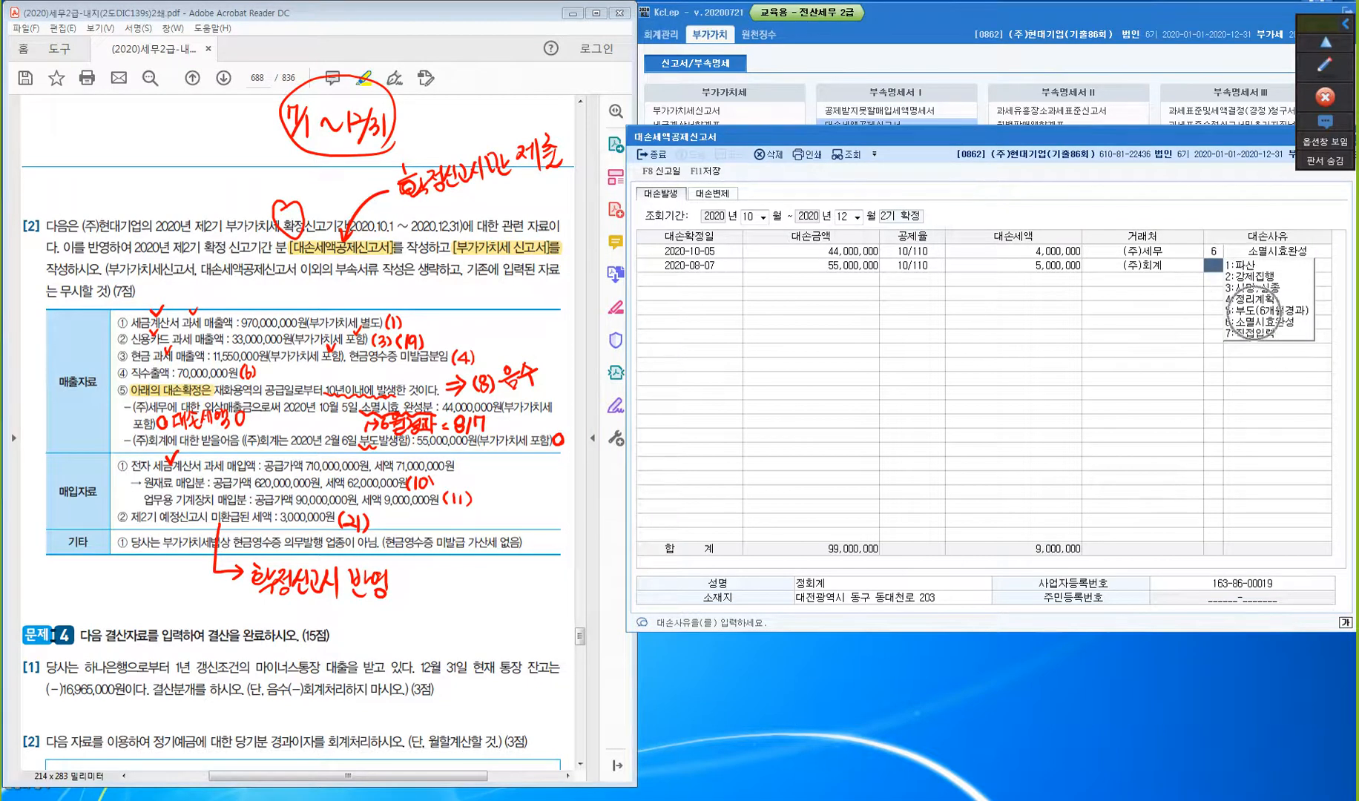
type("5")
key("Return")
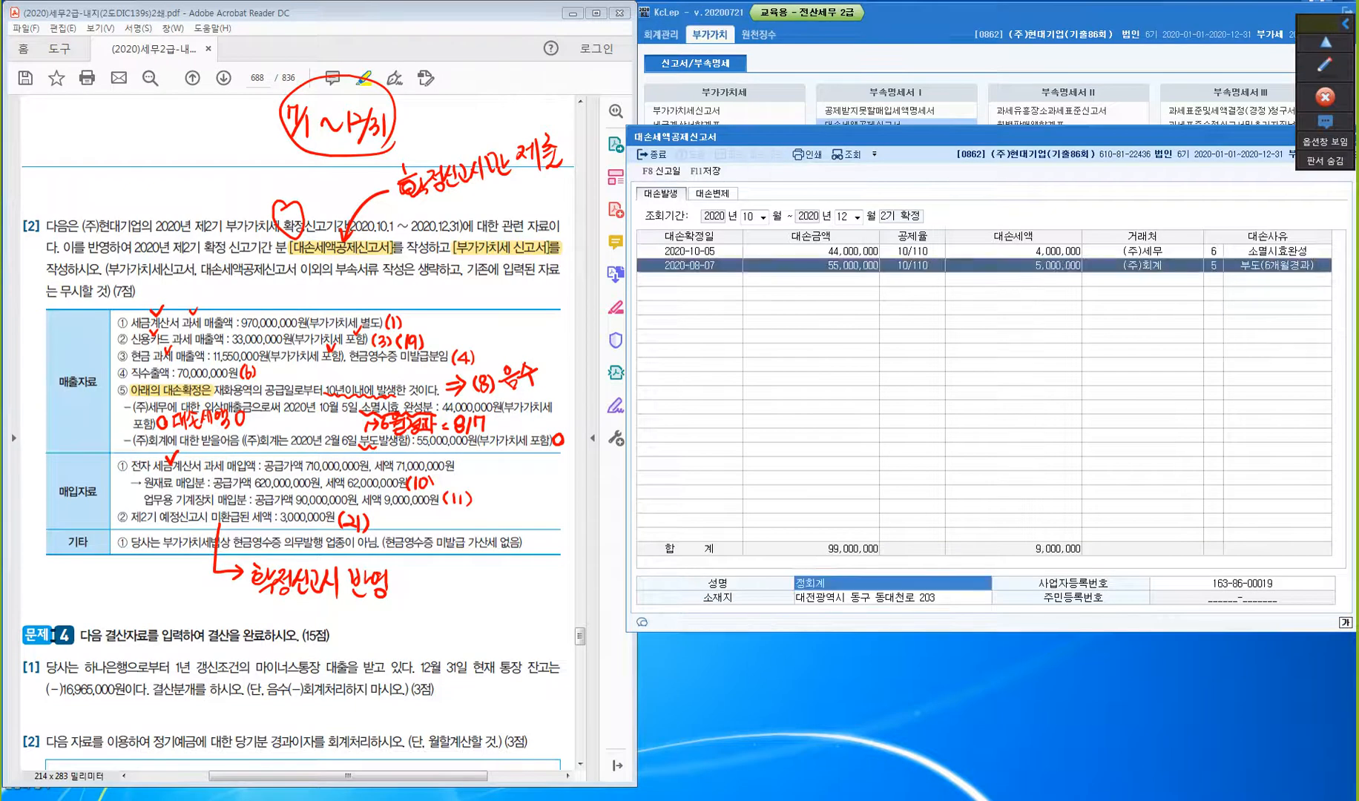
key("Return")
key("Return")
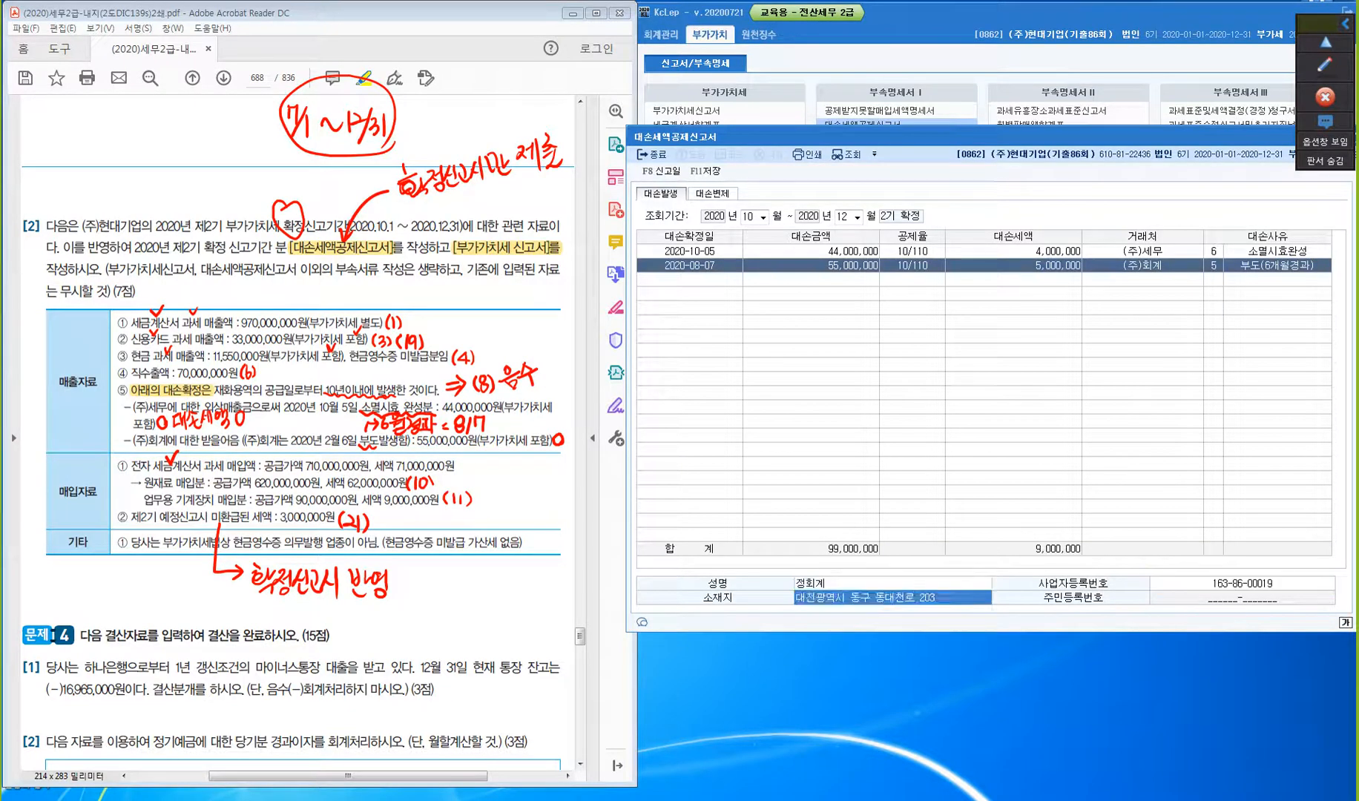
key("Return")
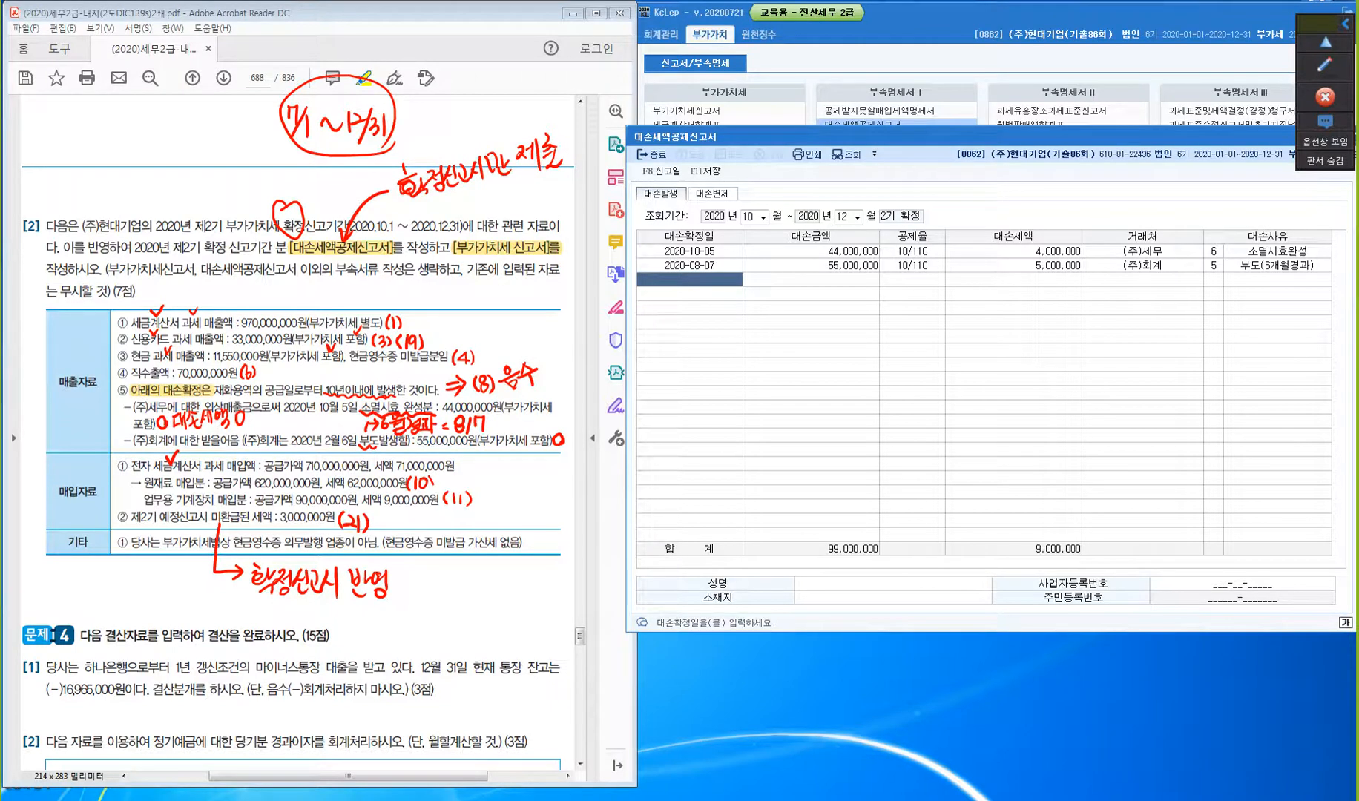
- Save the completed 대손세액공제신고서 and close it
key("ctrl")
key("ctrl")
left_click(704, 171)
left_click(653, 155)
left_click(653, 155)
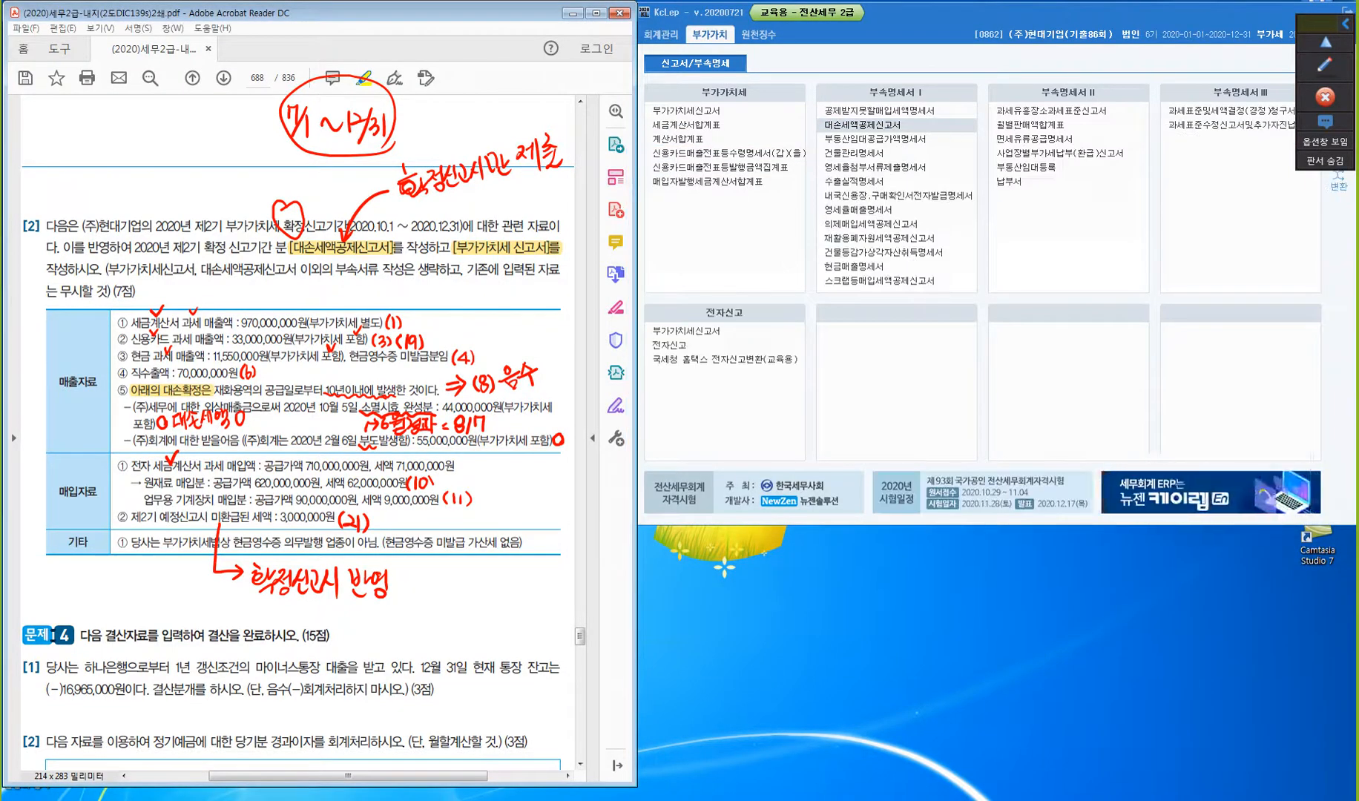
- Return to the October–December 2020 부가가치세신고서 and reload its data to bring in the saved bad-debt tax credit
left_click(820, 800)
left_click(820, 786)
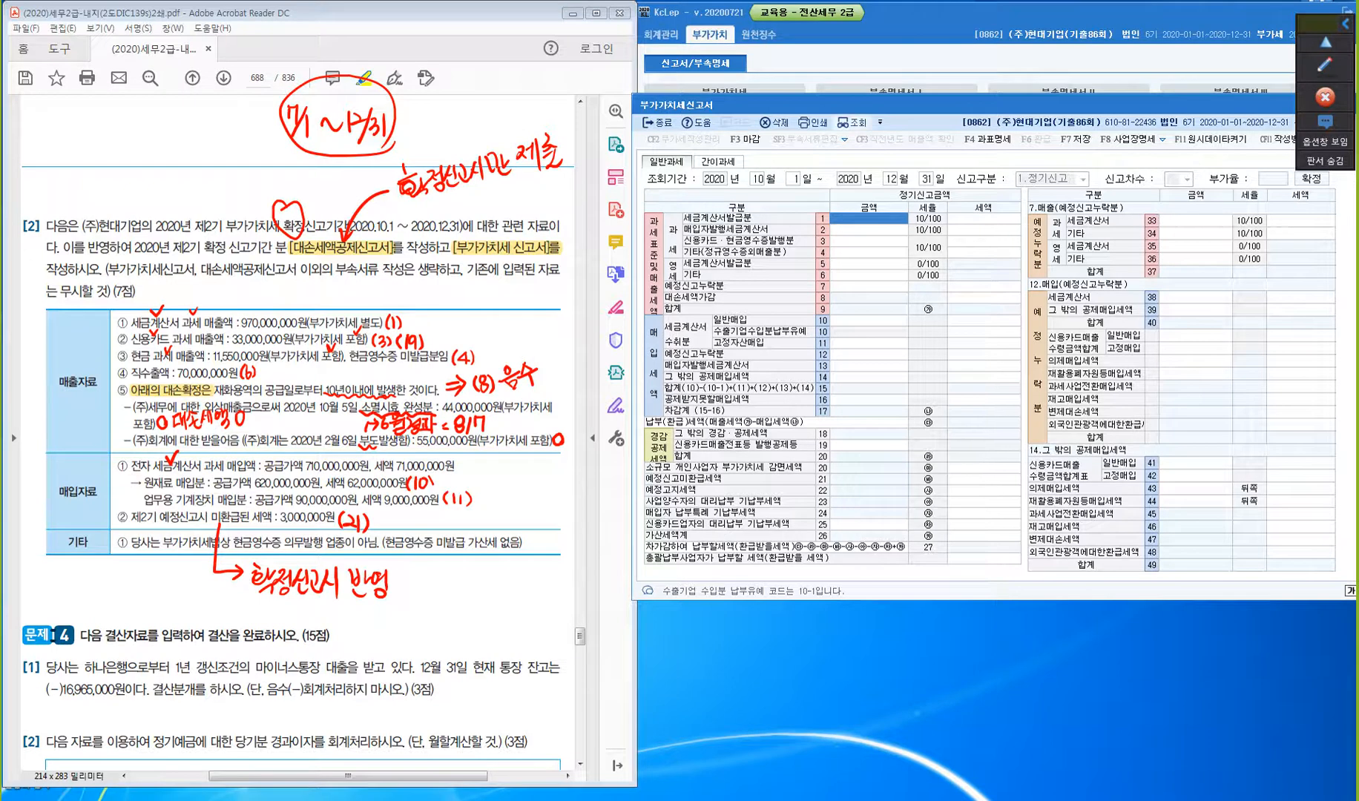
key("ctrl")
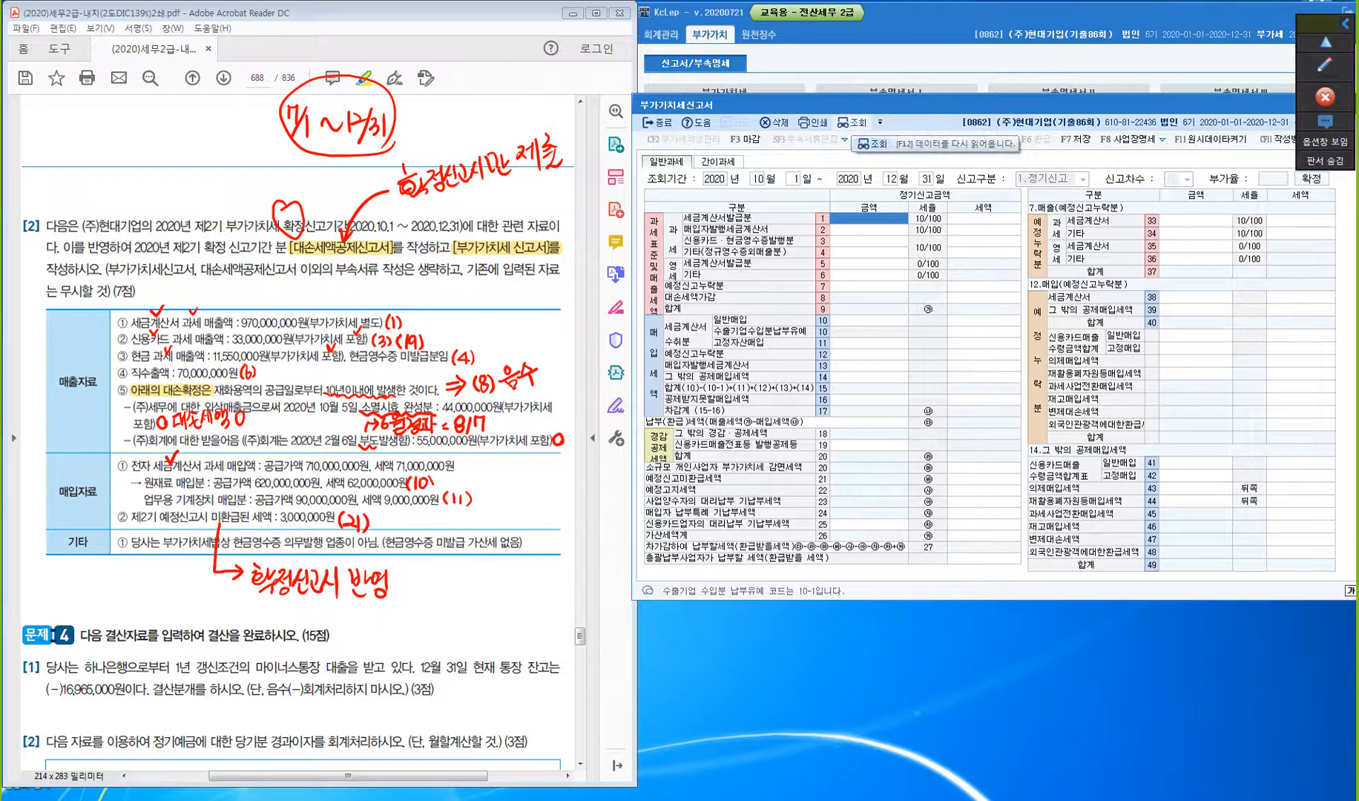
left_click(853, 123)
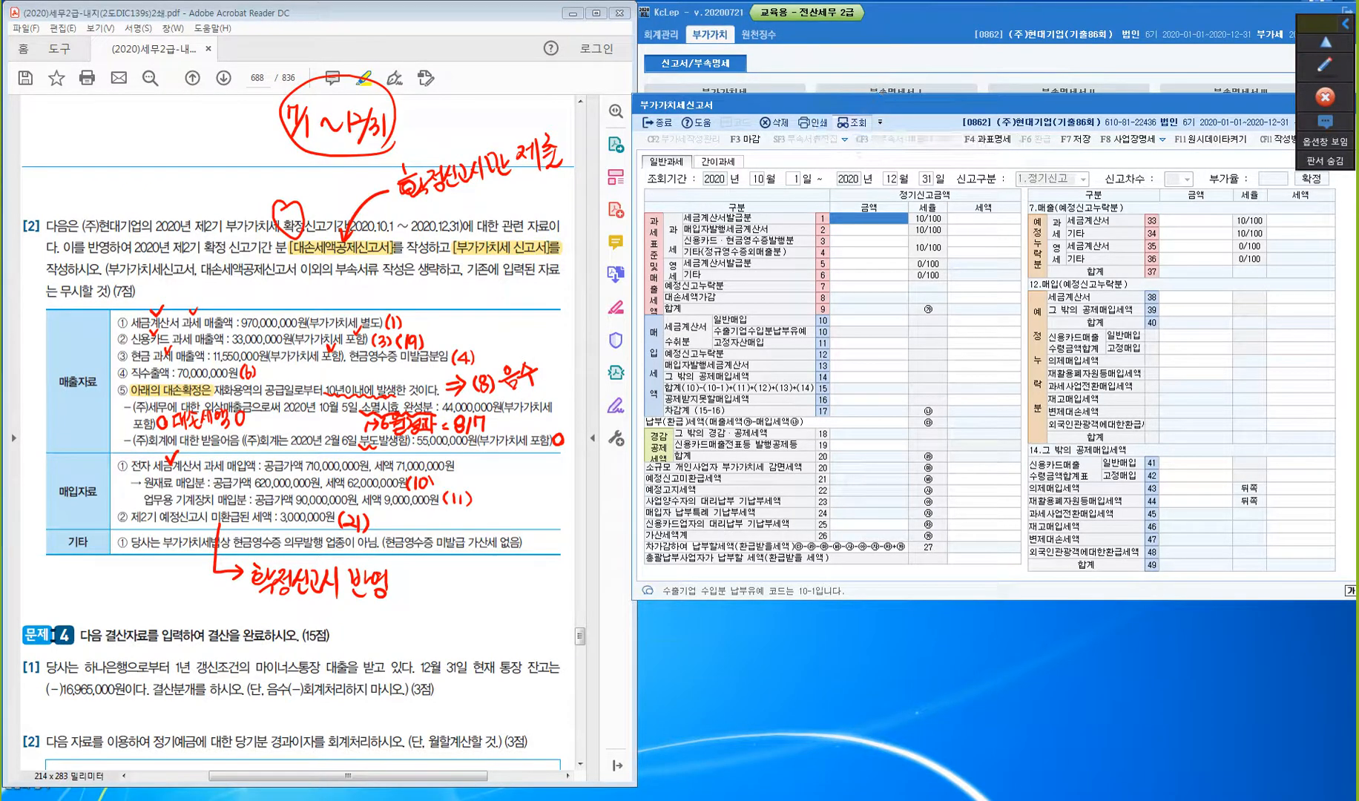
key("ctrl")
key("ctrl")
key("ctrl")
key("ctrl")
key("ctrl")
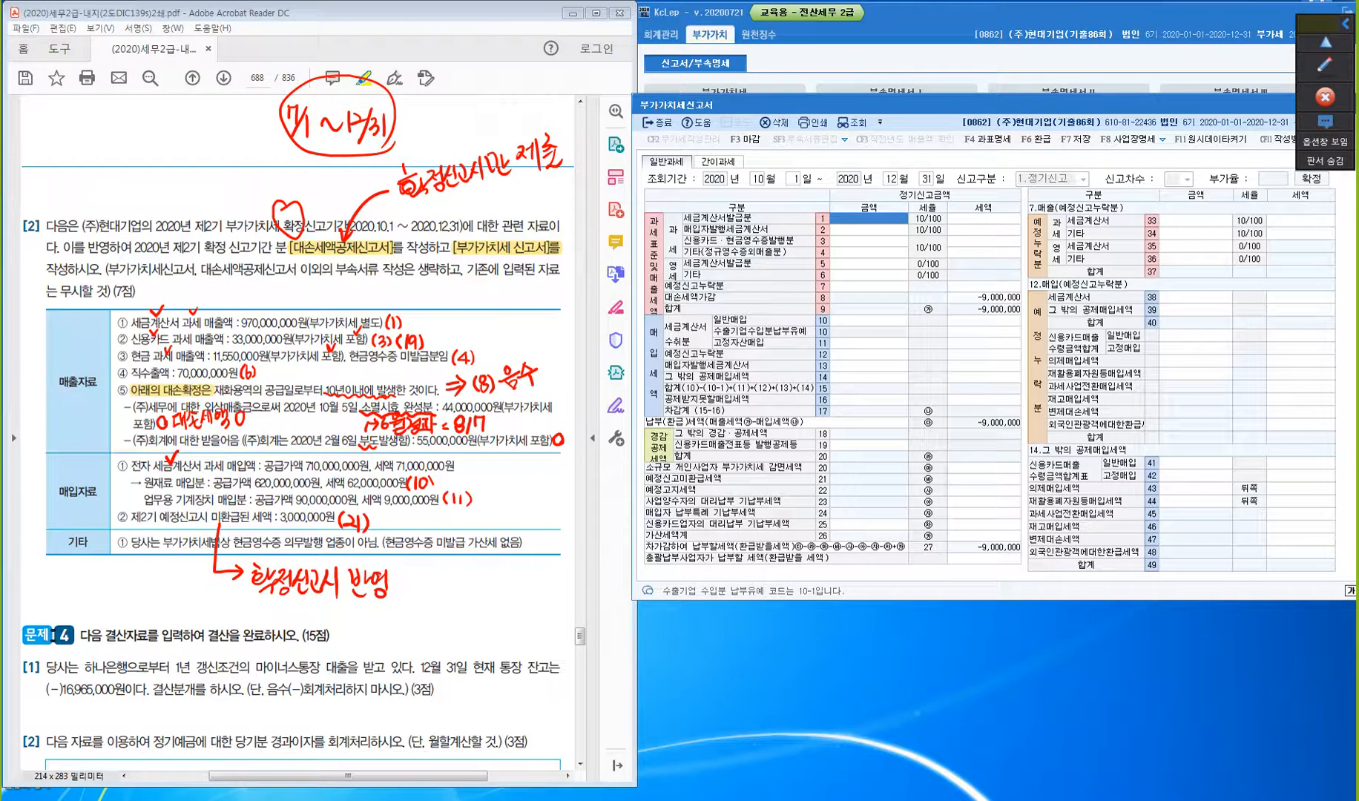
- Enter sales amounts of 970,000,000 for 세금계산서발급분 (1) and 30,000,000 for 신용카드·현금영수증발행분 (3) in the 부가가치세신고서
type("970000000")
key("Return")
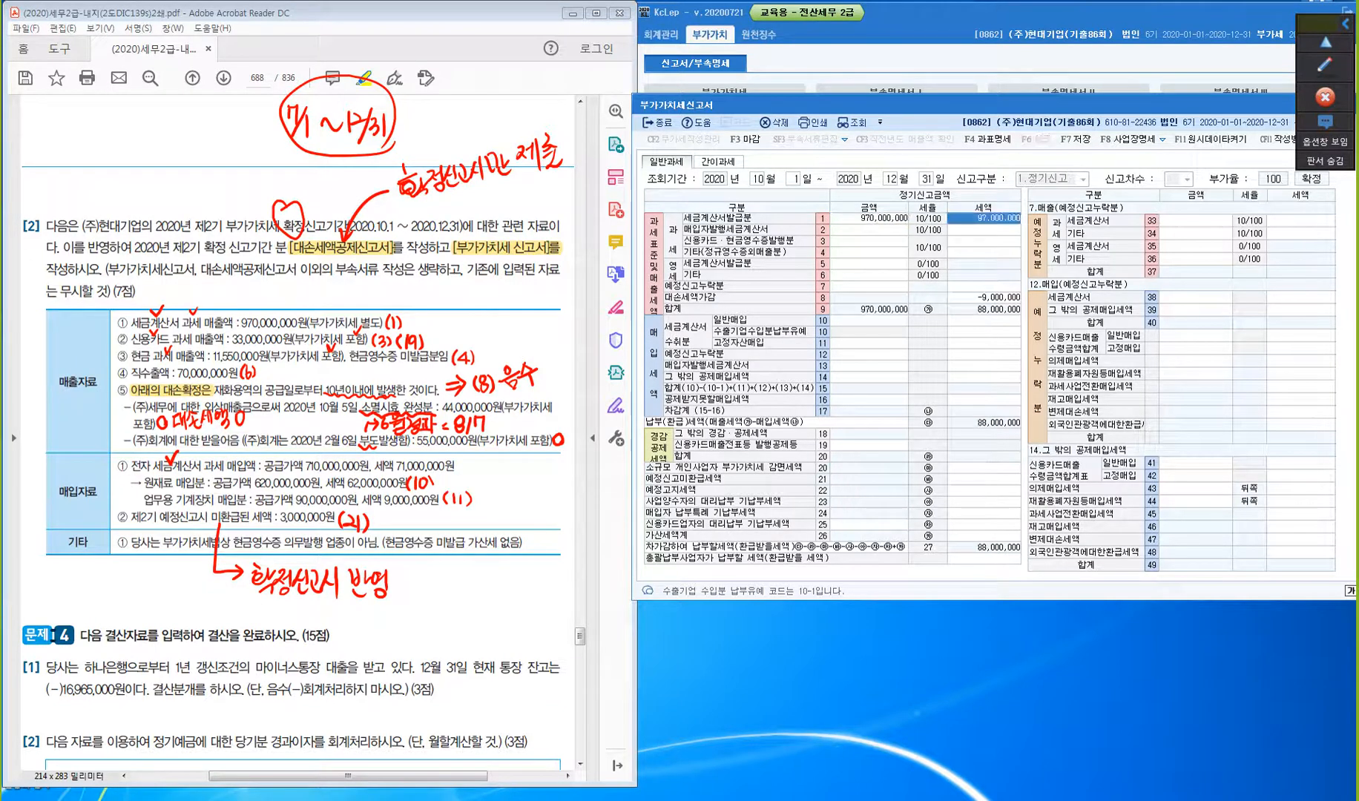
key("ctrl")
key("ctrl")
left_click(869, 241)
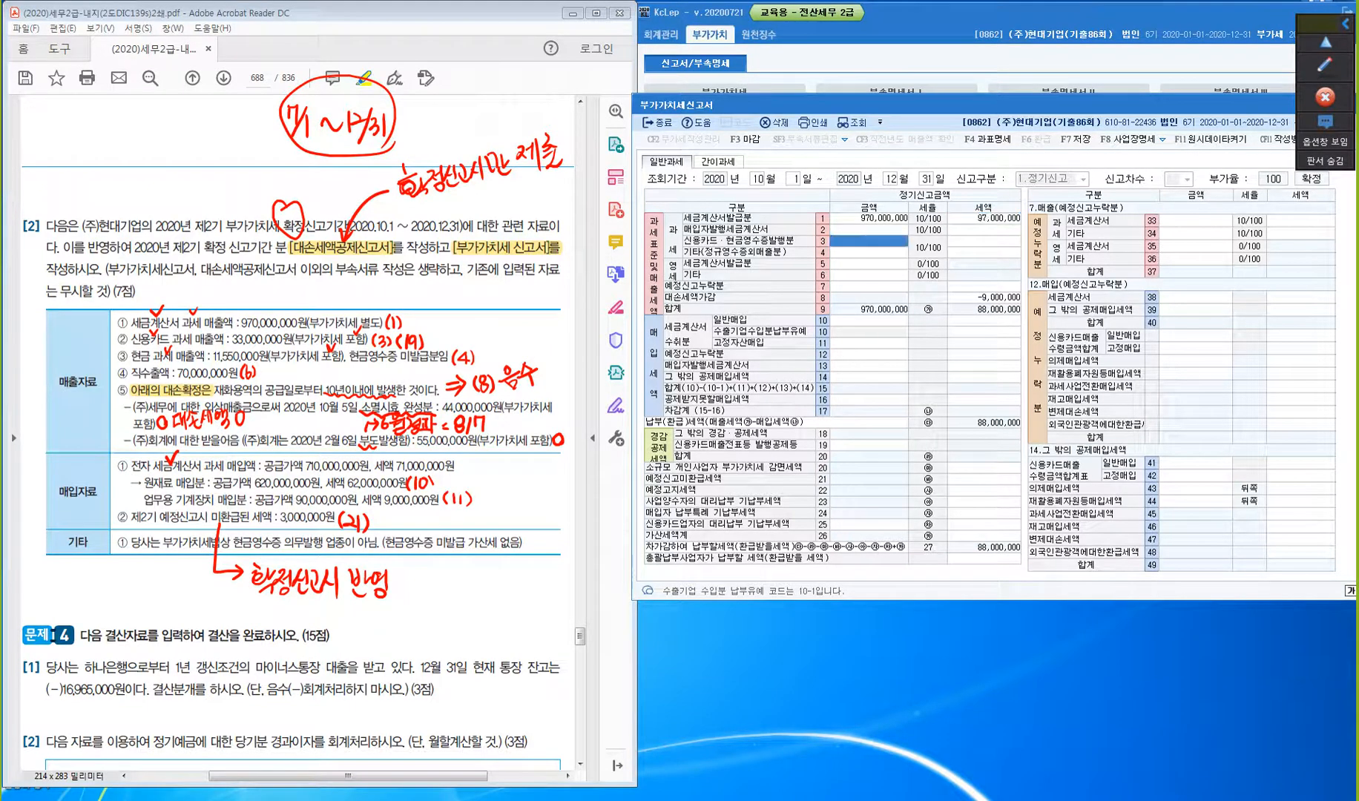
type("30000000")
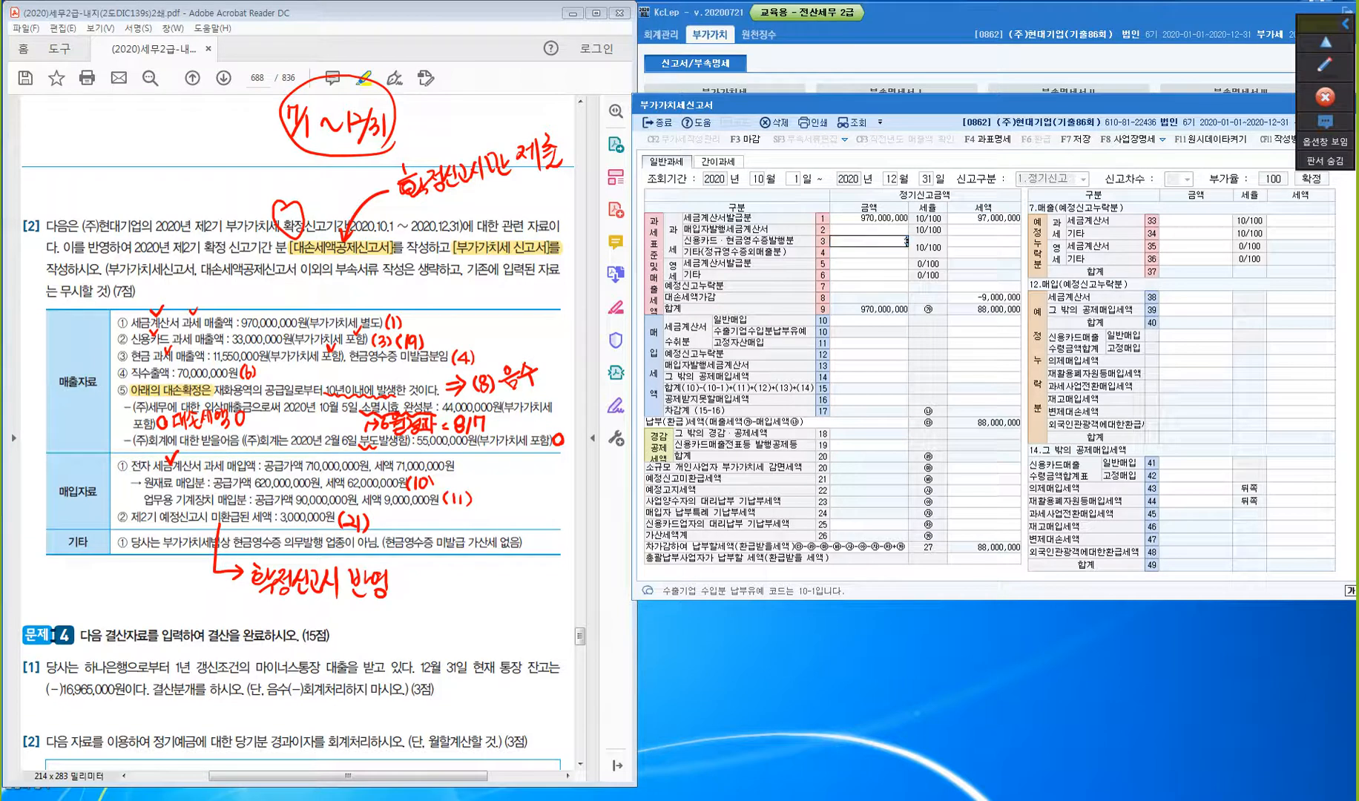
key("Return")
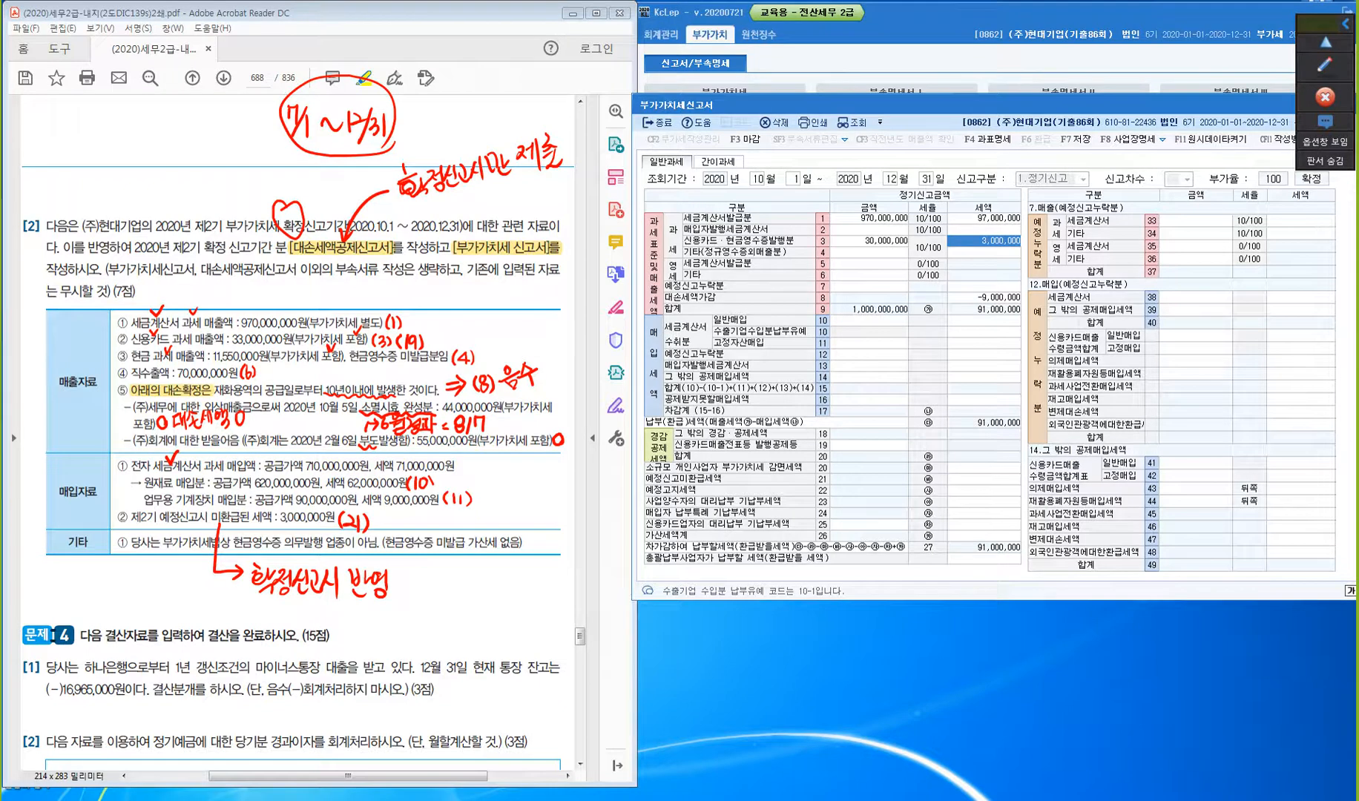
- Enter 33,000,000 for 신용카드매출전표등 발행공제등 (19) and 10,500,000 for the taxable 기타(정규영수증외매출분) (4) in the 부가가치세신고서
left_click(862, 445)
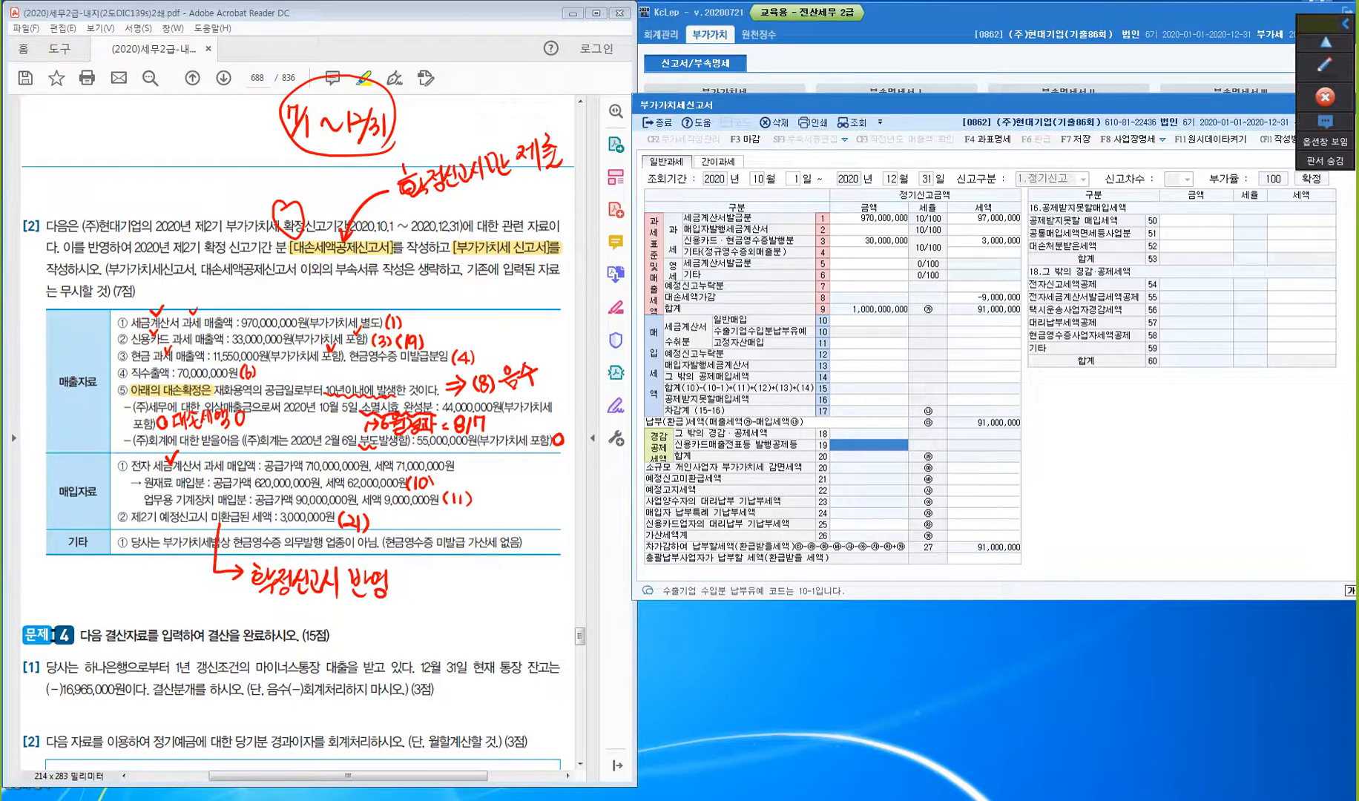
type("33000000")
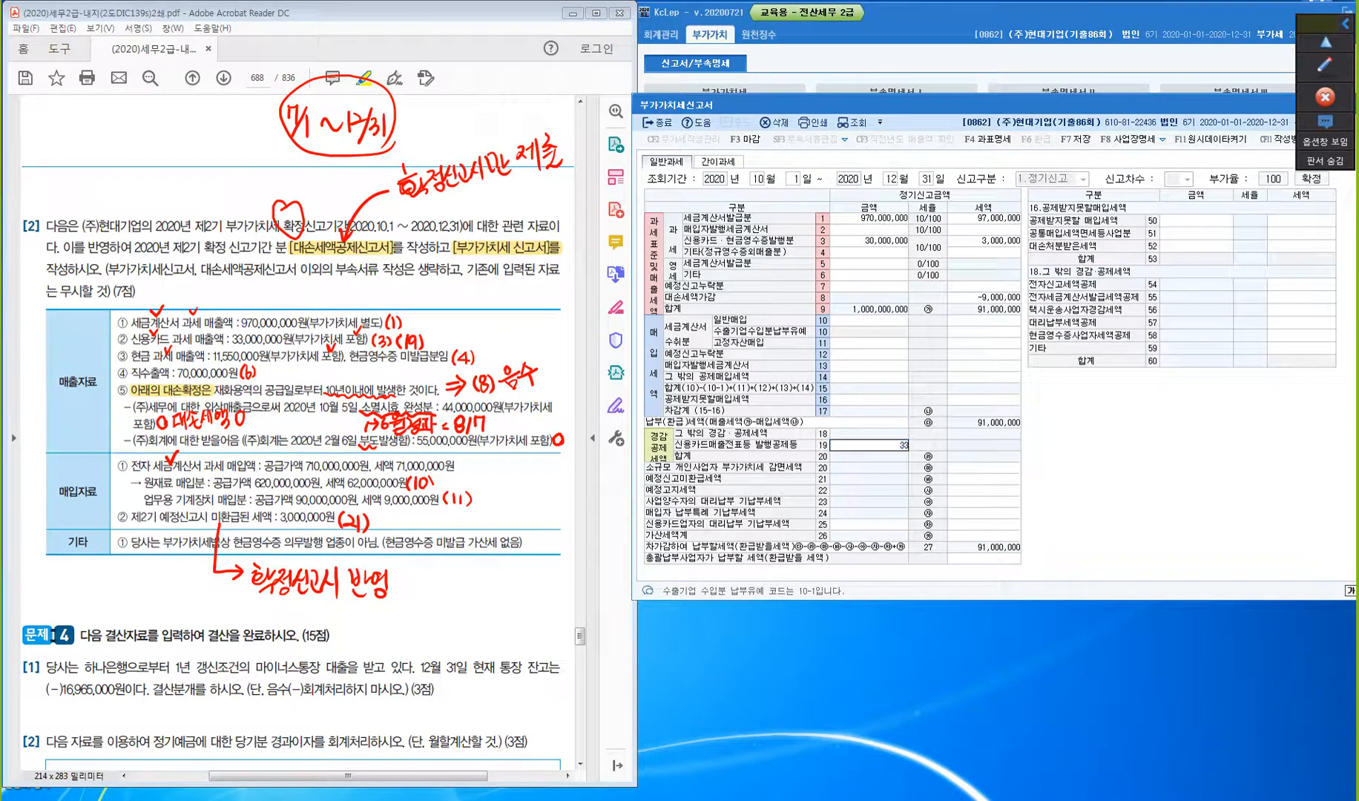
key("Return")
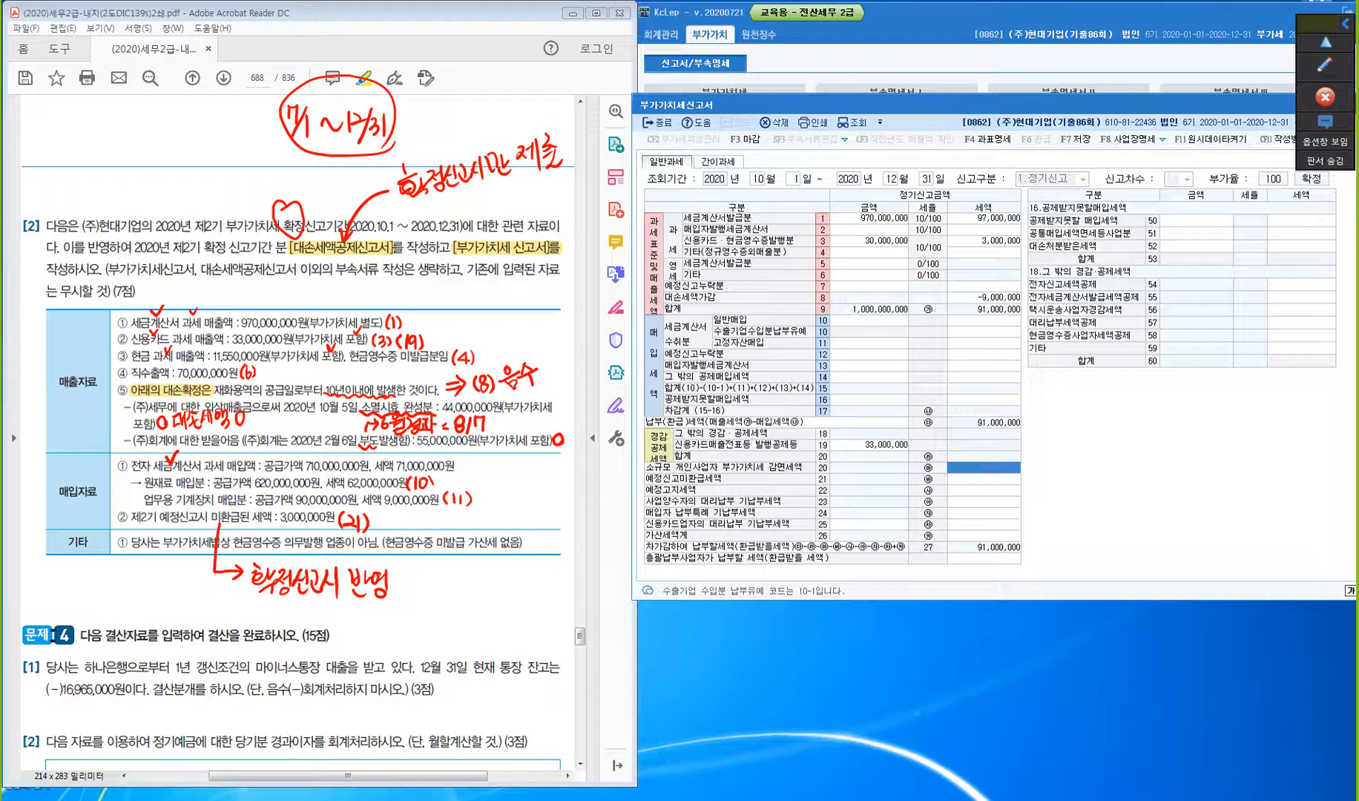
left_click(868, 252)
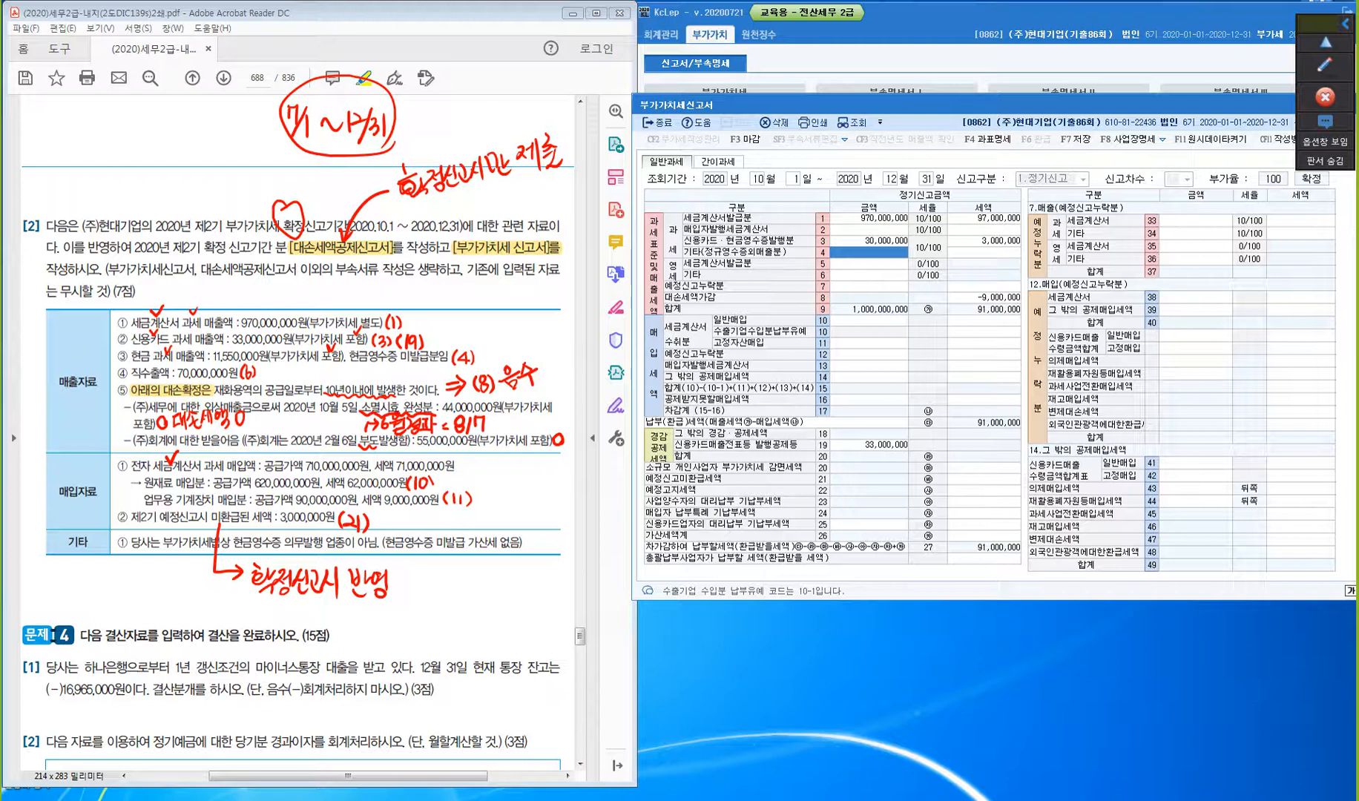
type("10,500,000")
key("Return")
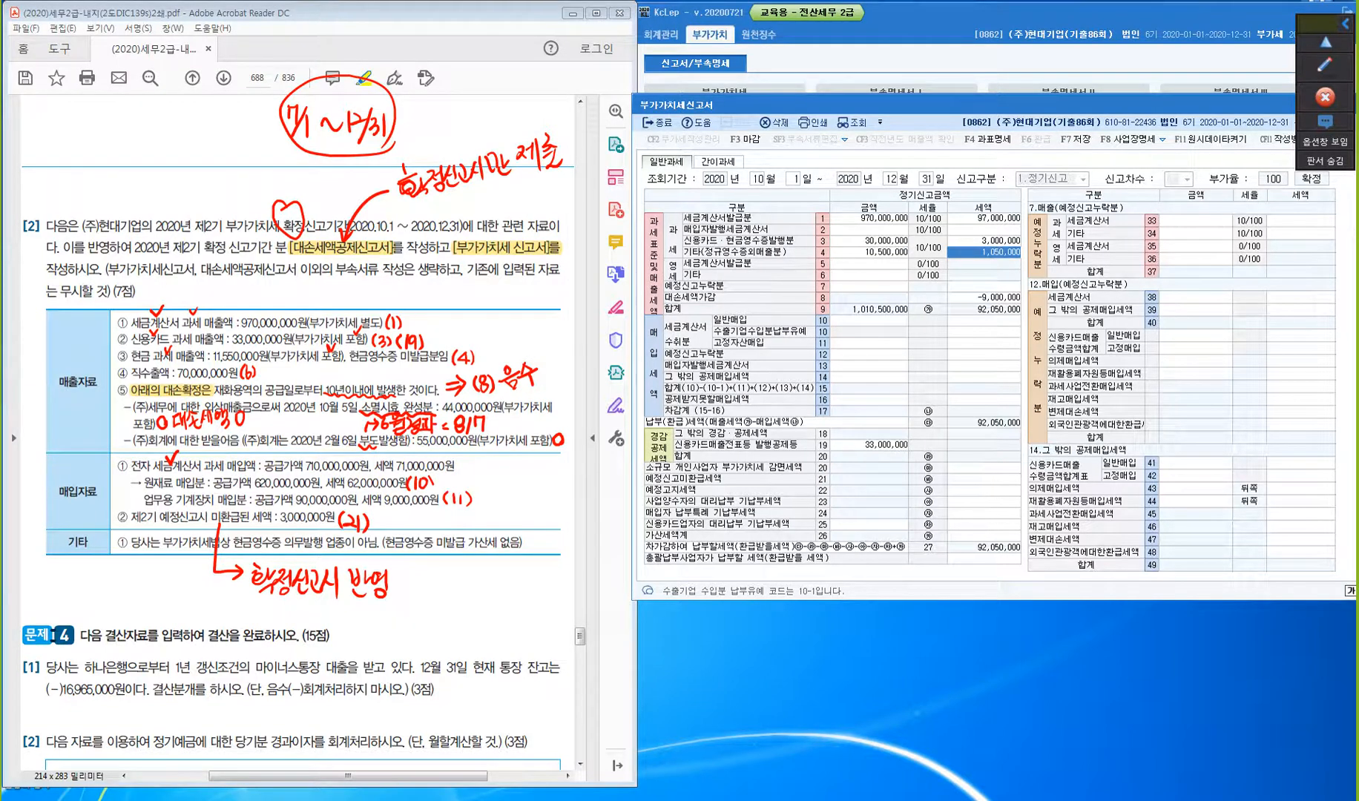
key("Return")
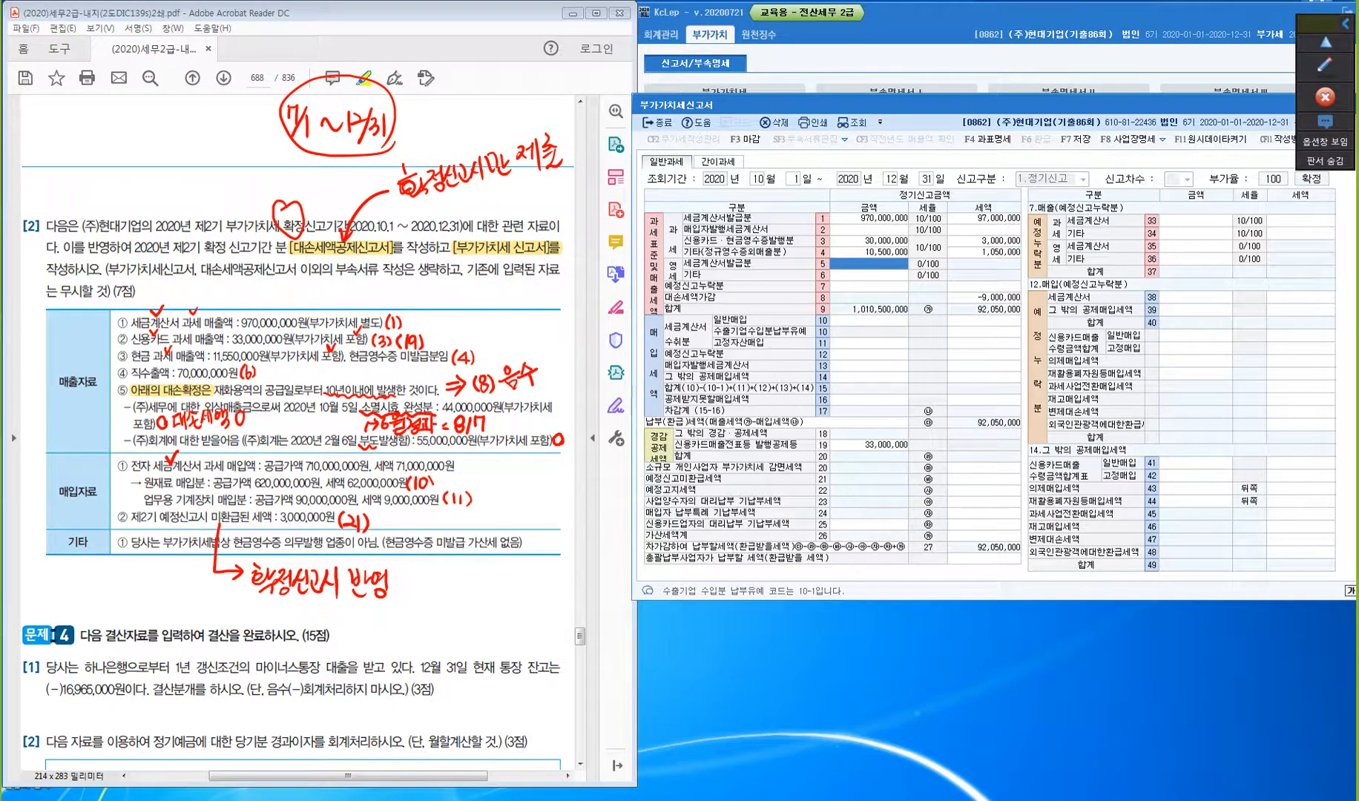
- Highlight the numbers of sales items ① to ④ in the PDF and enter 70,000,000 for the zero-rated 기타 (6)
left_click_drag(117, 323, 129, 355)
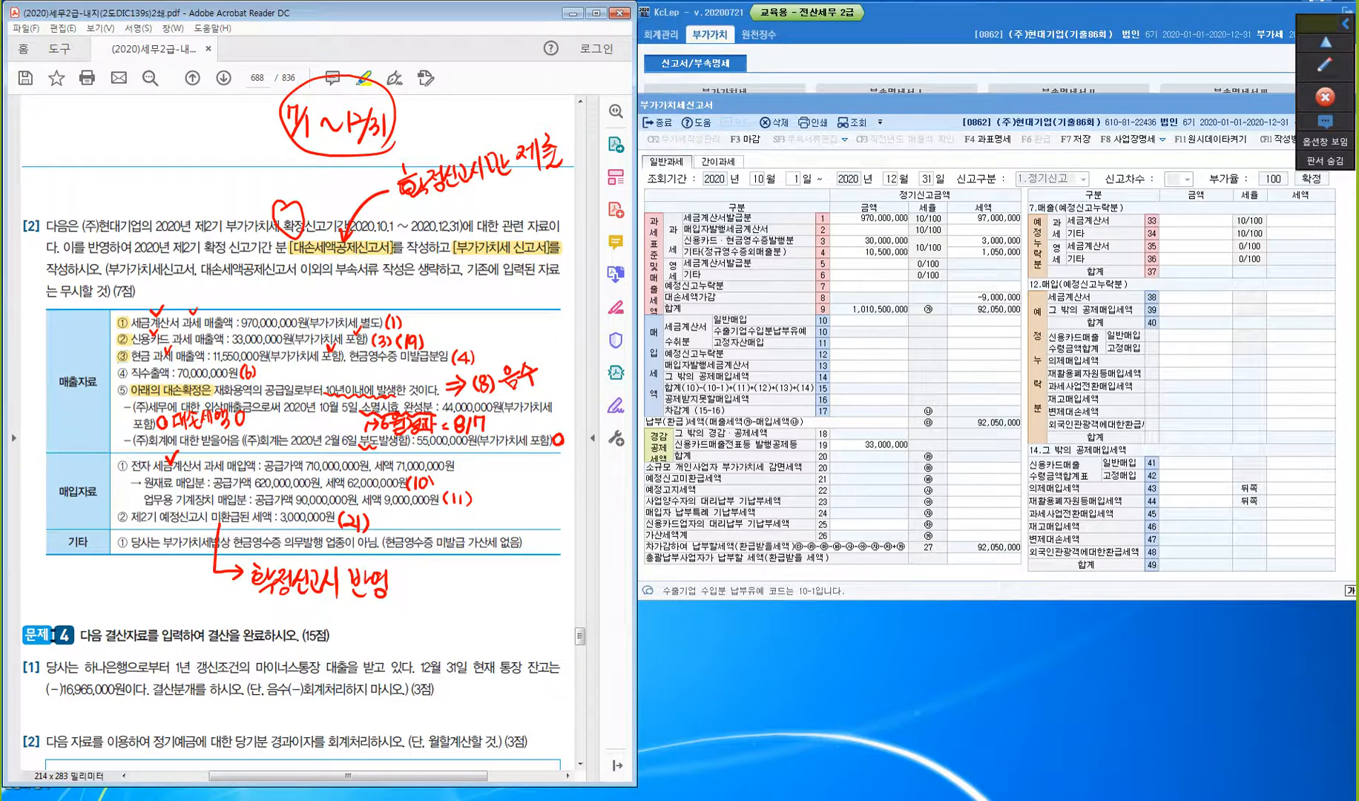
left_click_drag(117, 373, 129, 373)
left_click(868, 275)
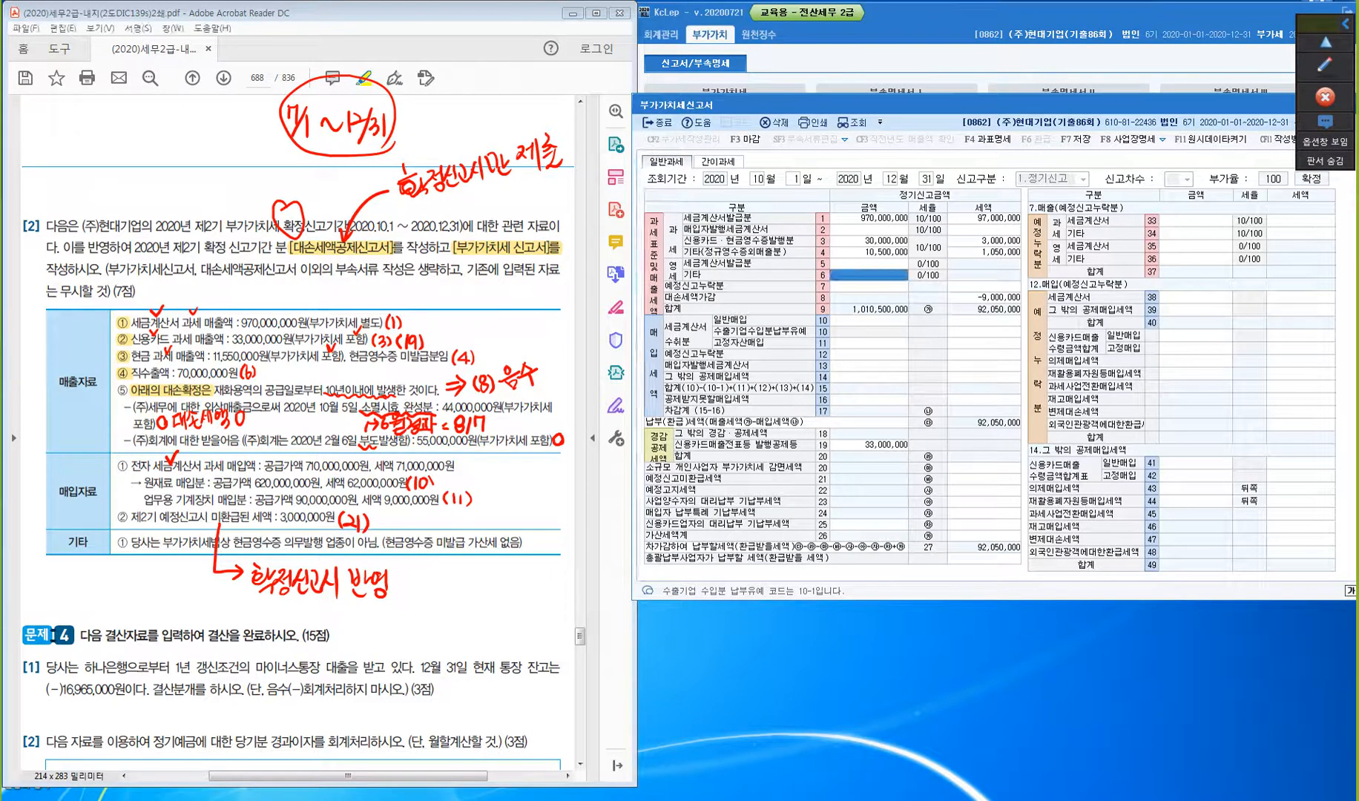
type("70000000")
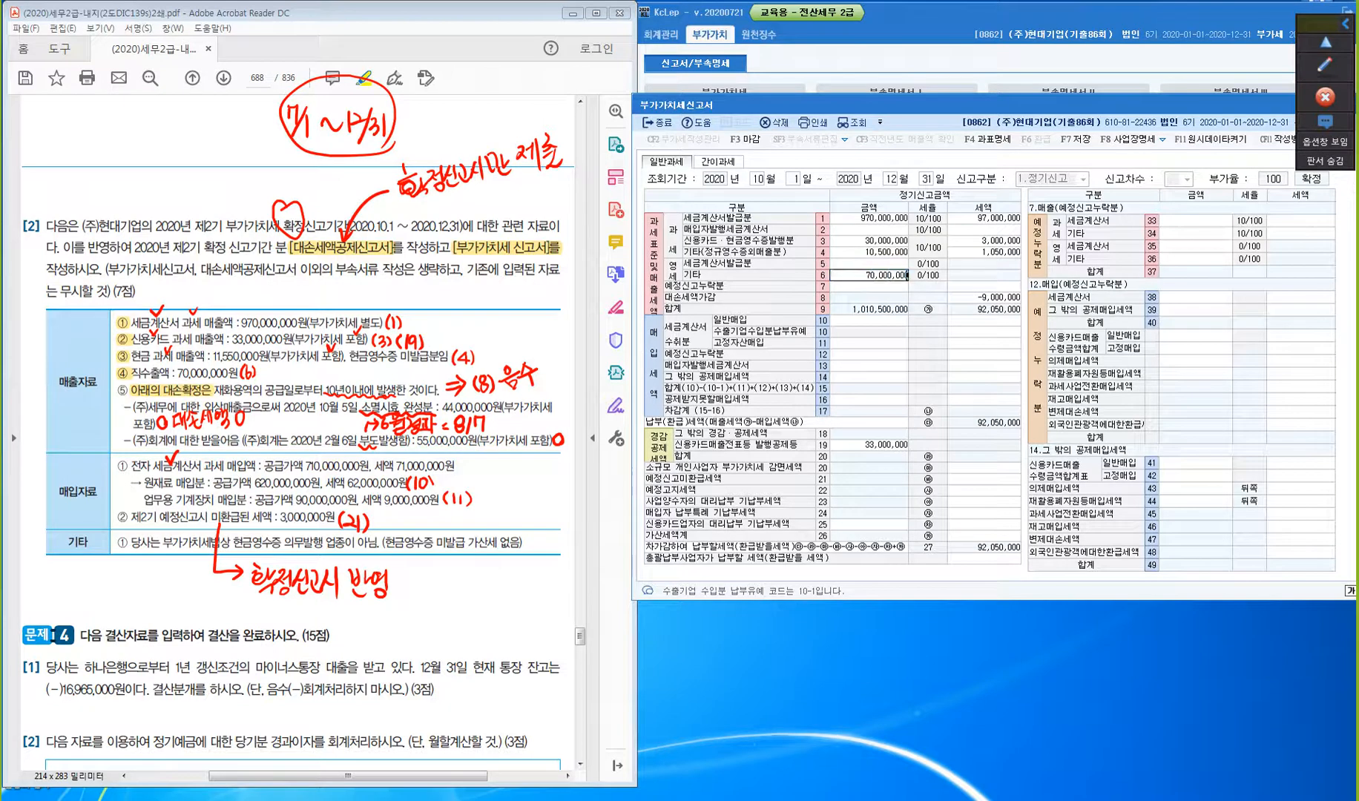
key("Return")
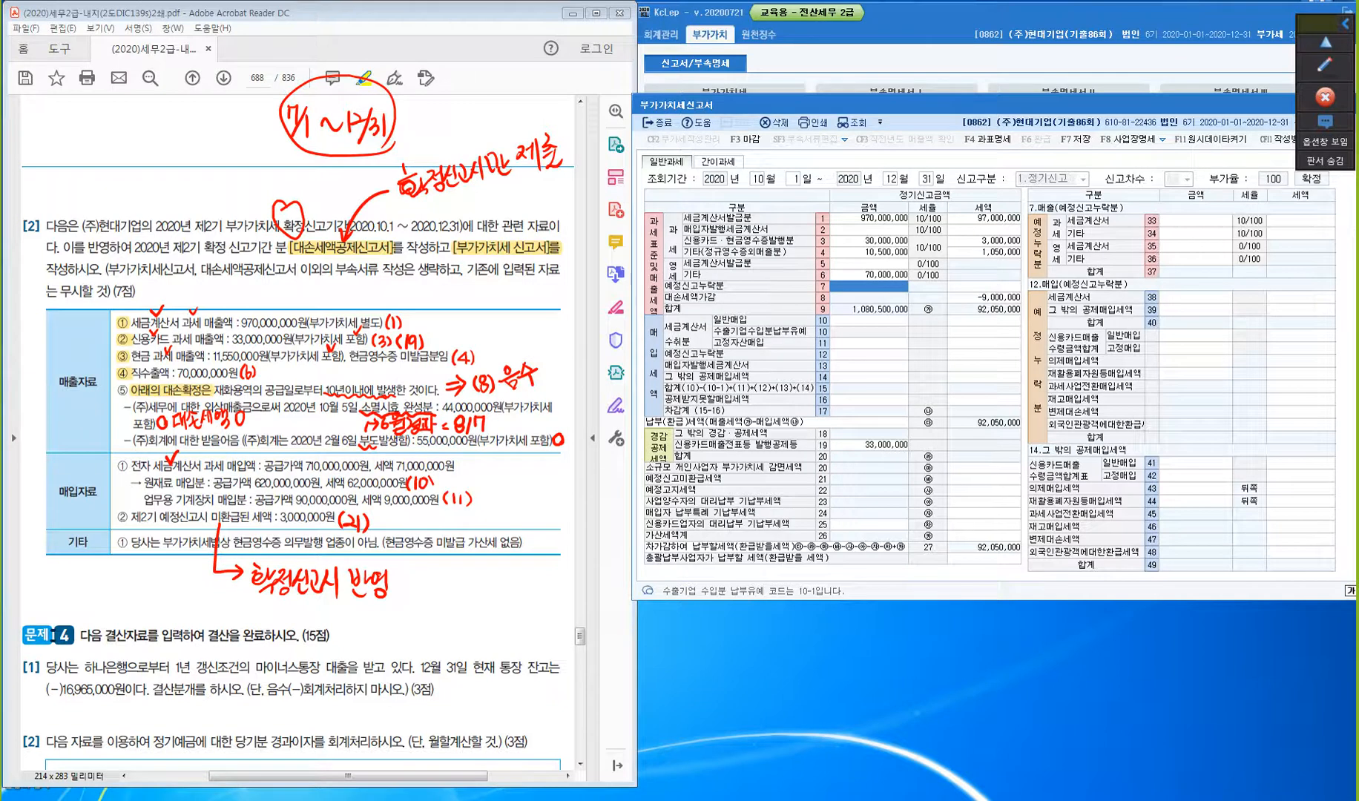
- Enter the 세금계산서수취분 일반매입 (10) with an amount of 620,000,000 and tax of 62,000,000
left_click(868, 321)
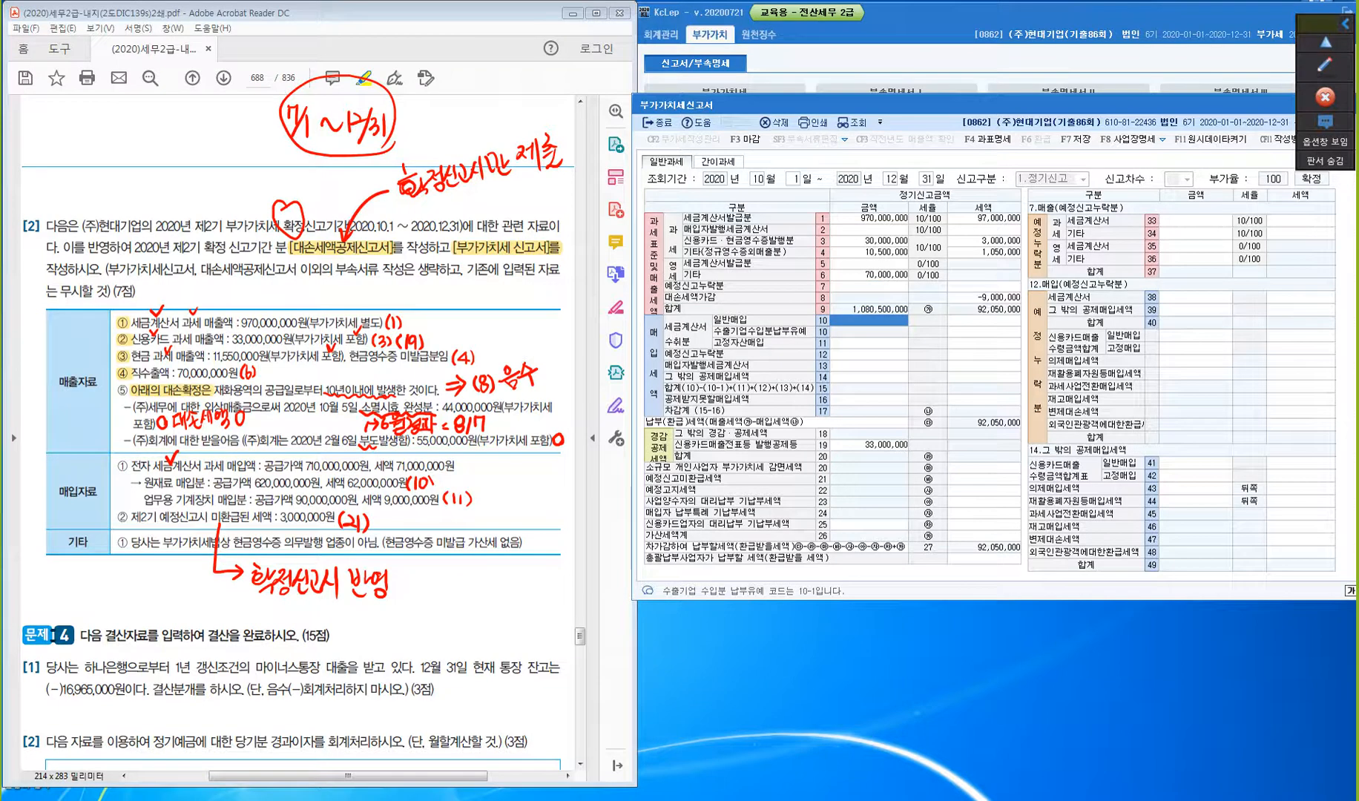
type("620000000")
key("Return")
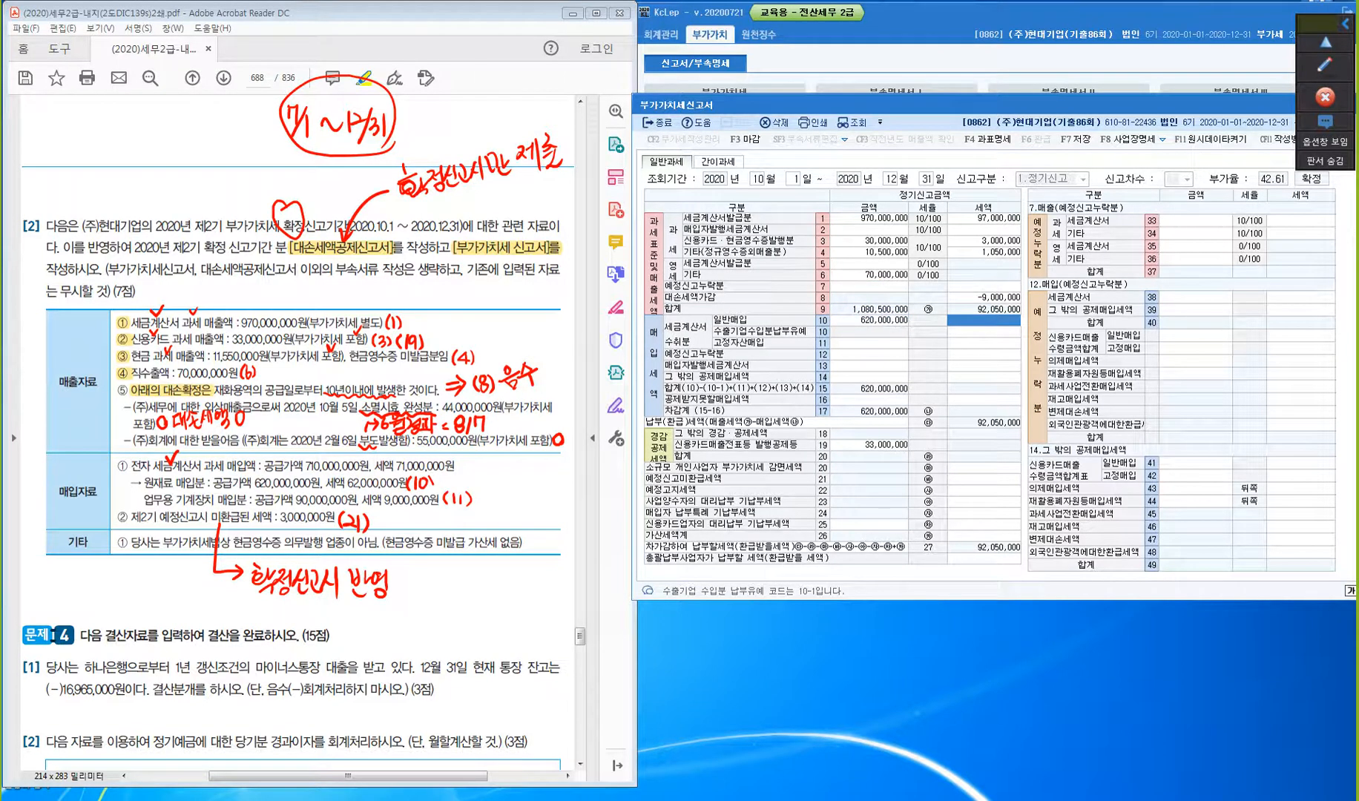
type("62000000")
key("Return")
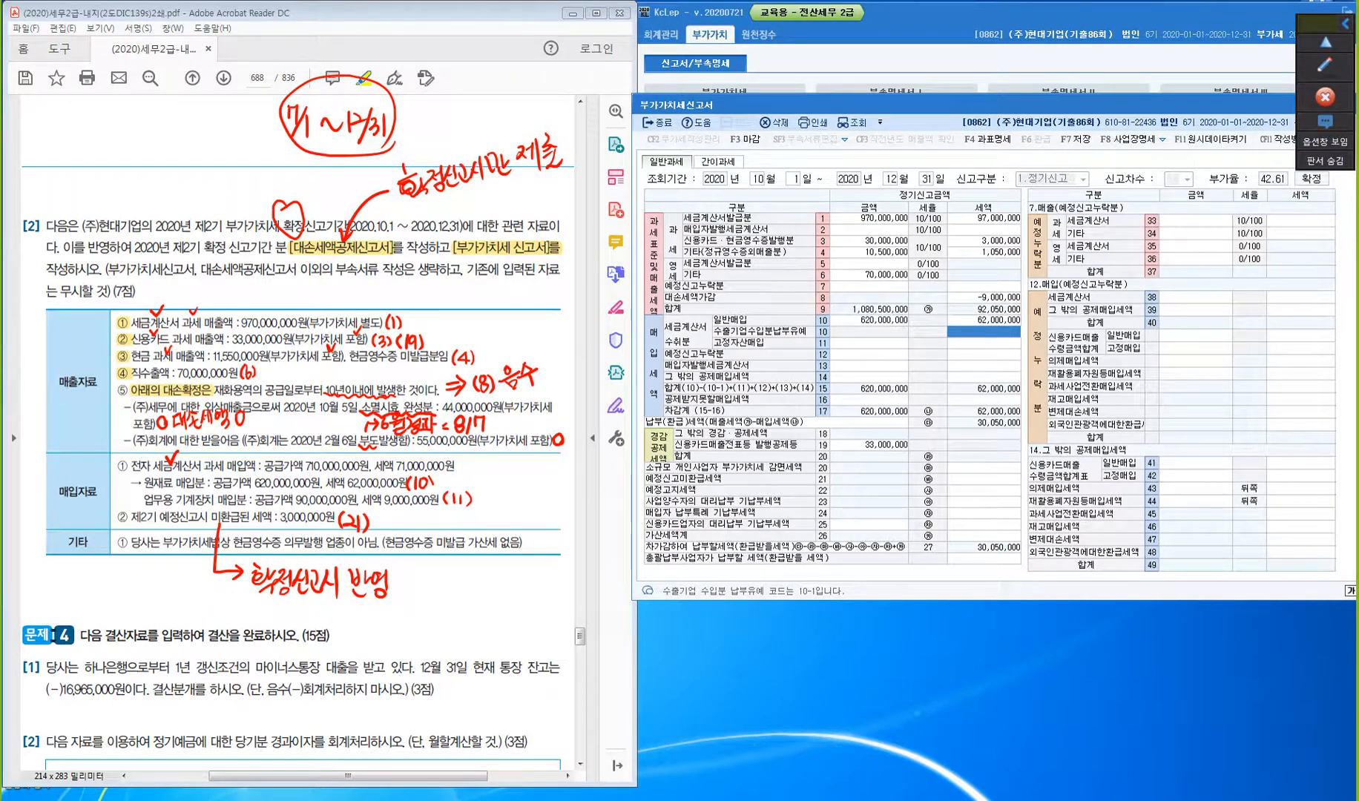
key("Return")
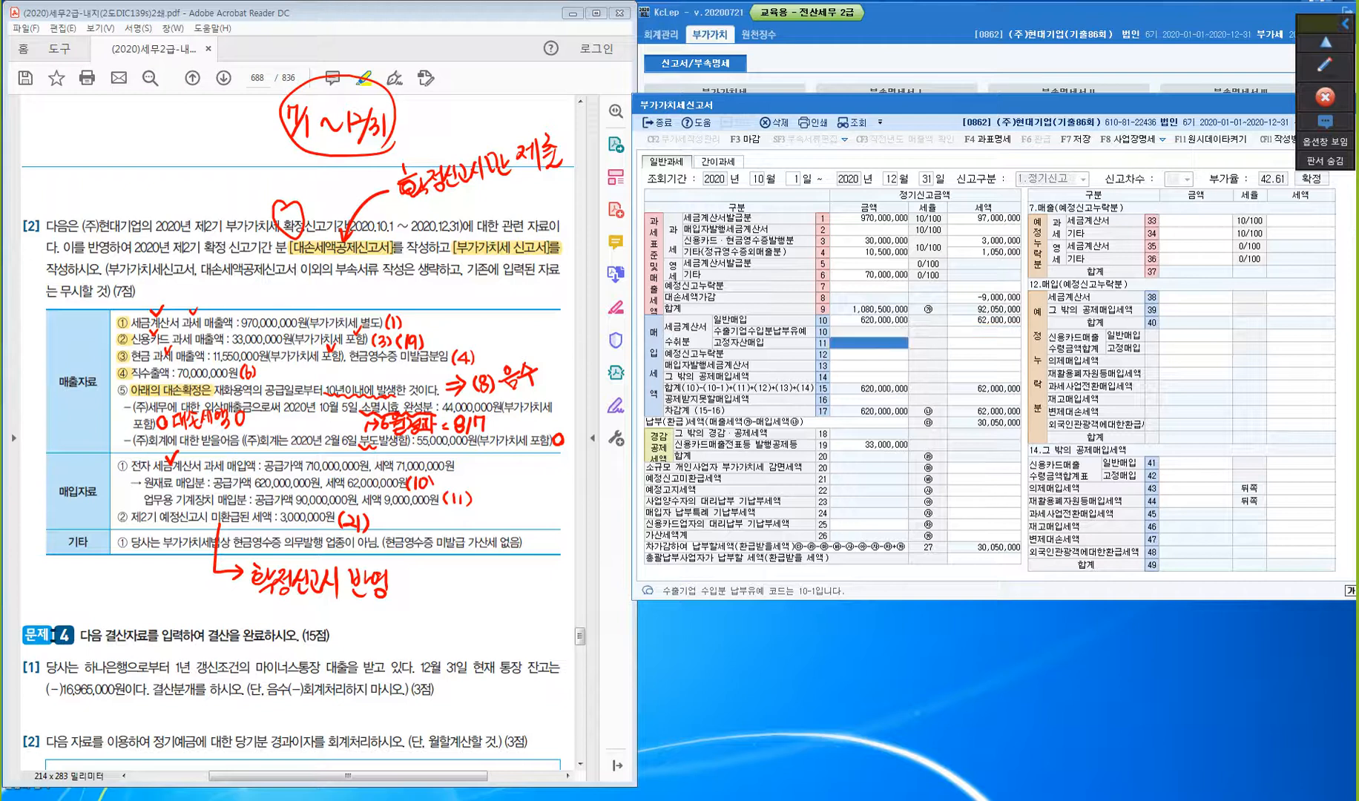
- Enter the 고정자산매입 (11) with an amount of 90,000,000 and tax of 9,000,000
type("90000000")
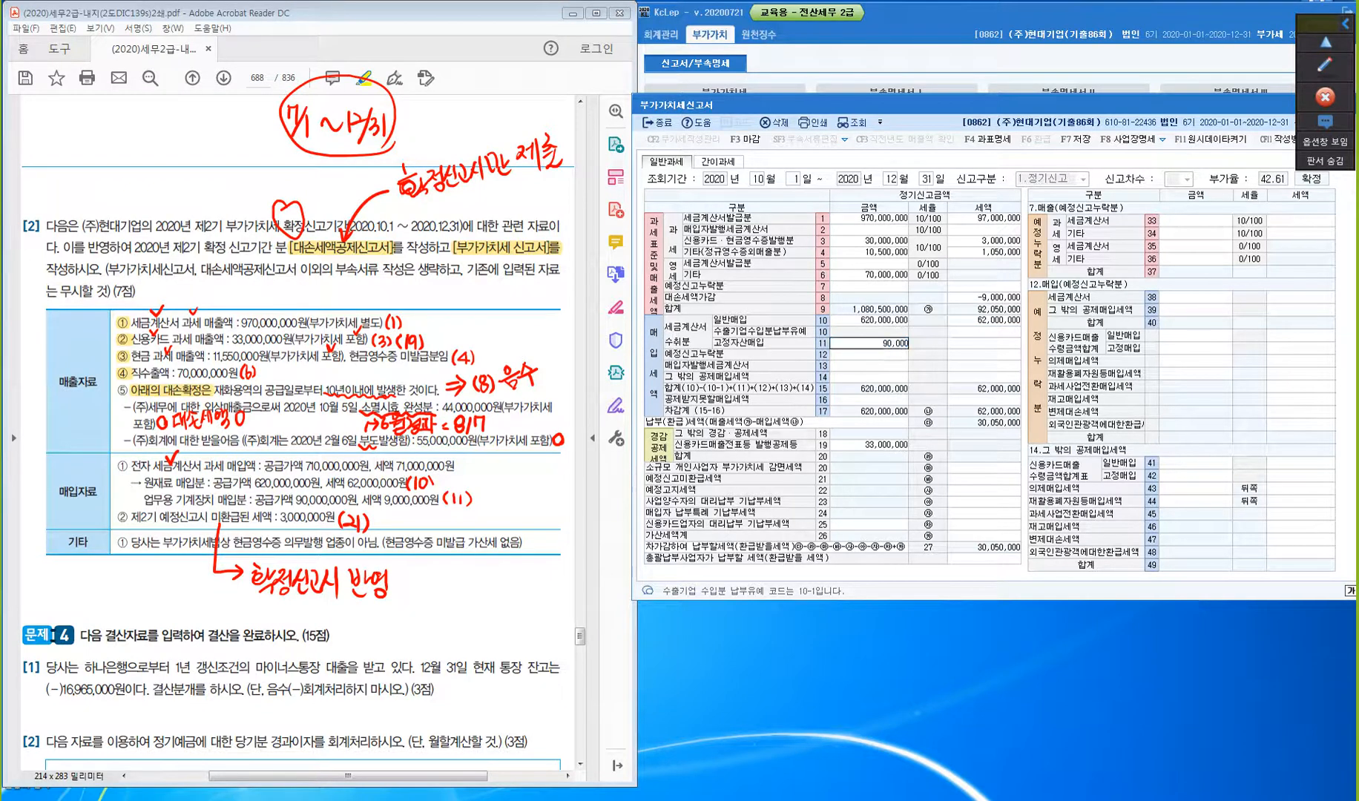
key("Return")
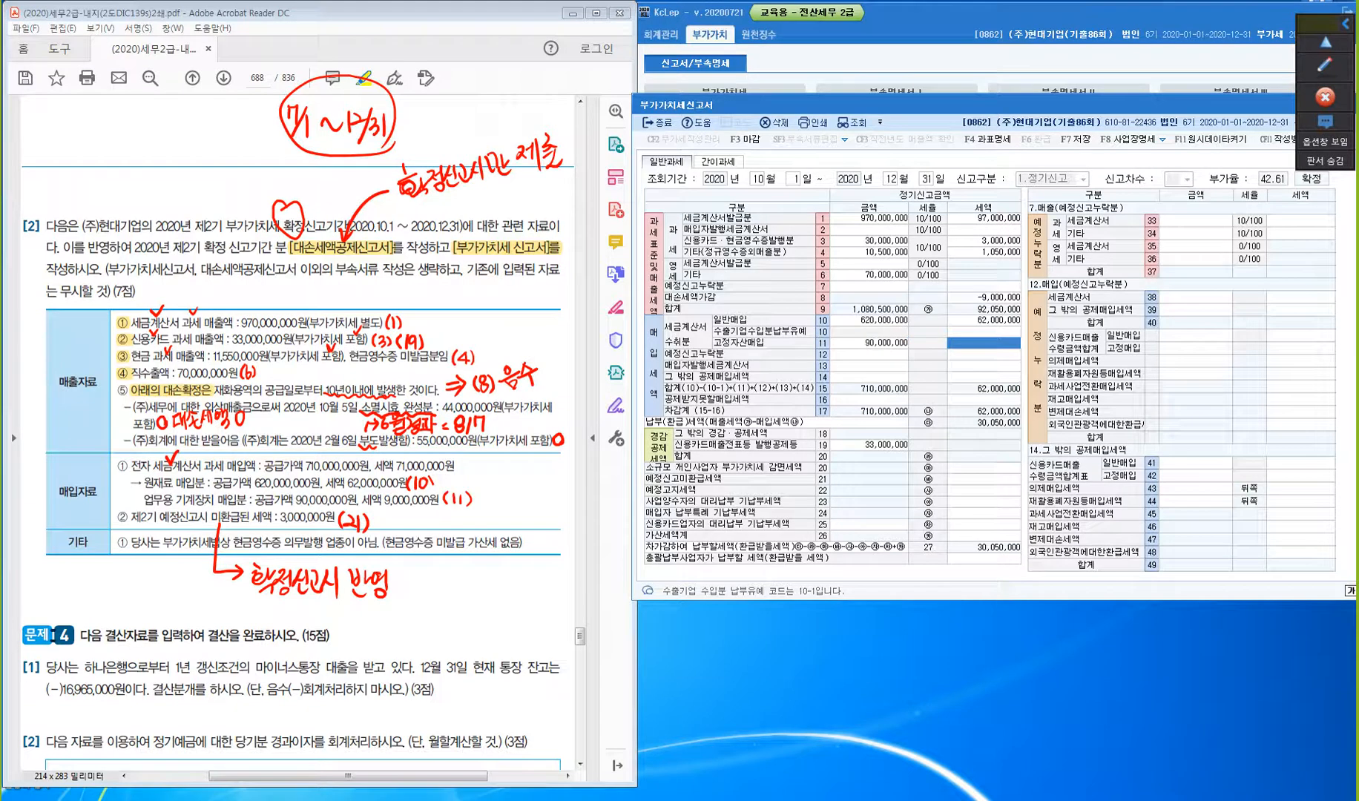
type("9000000")
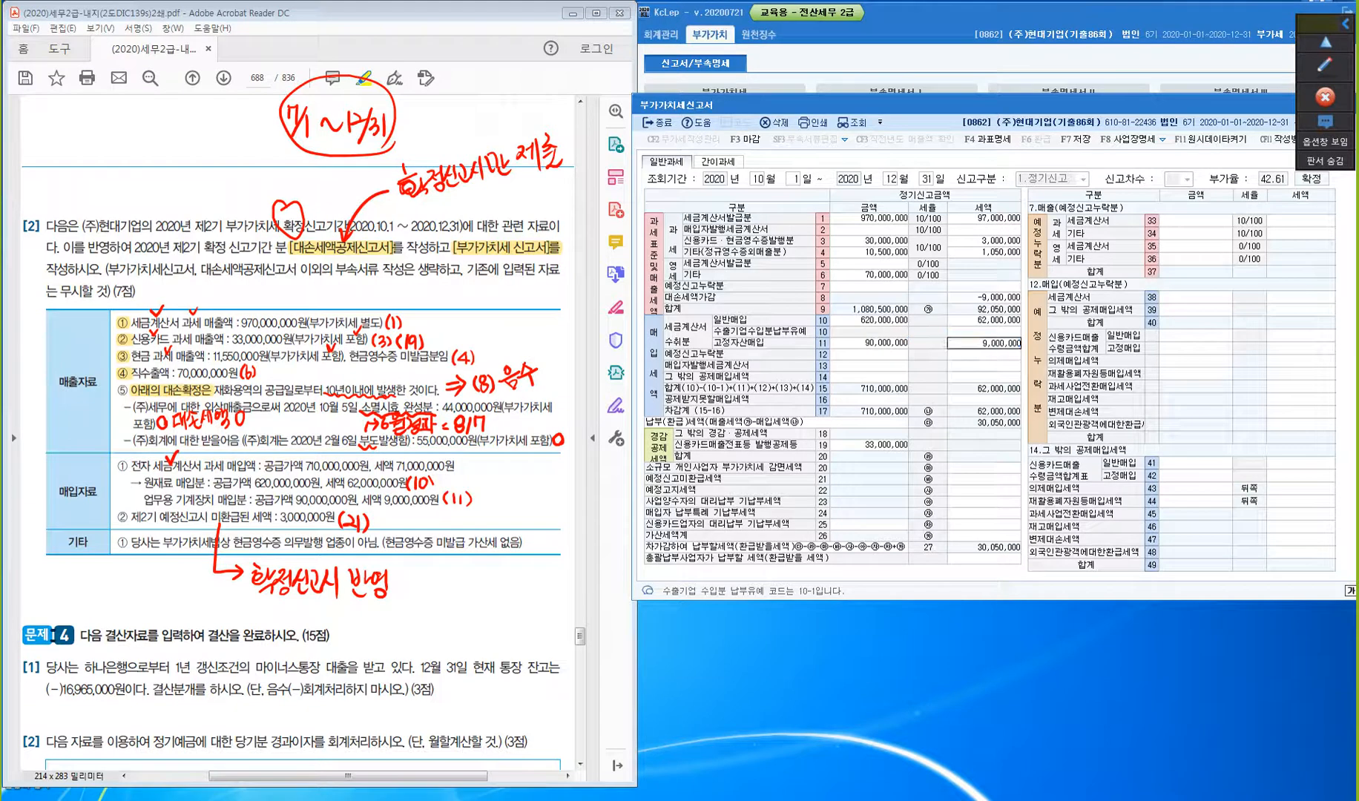
key("Return")
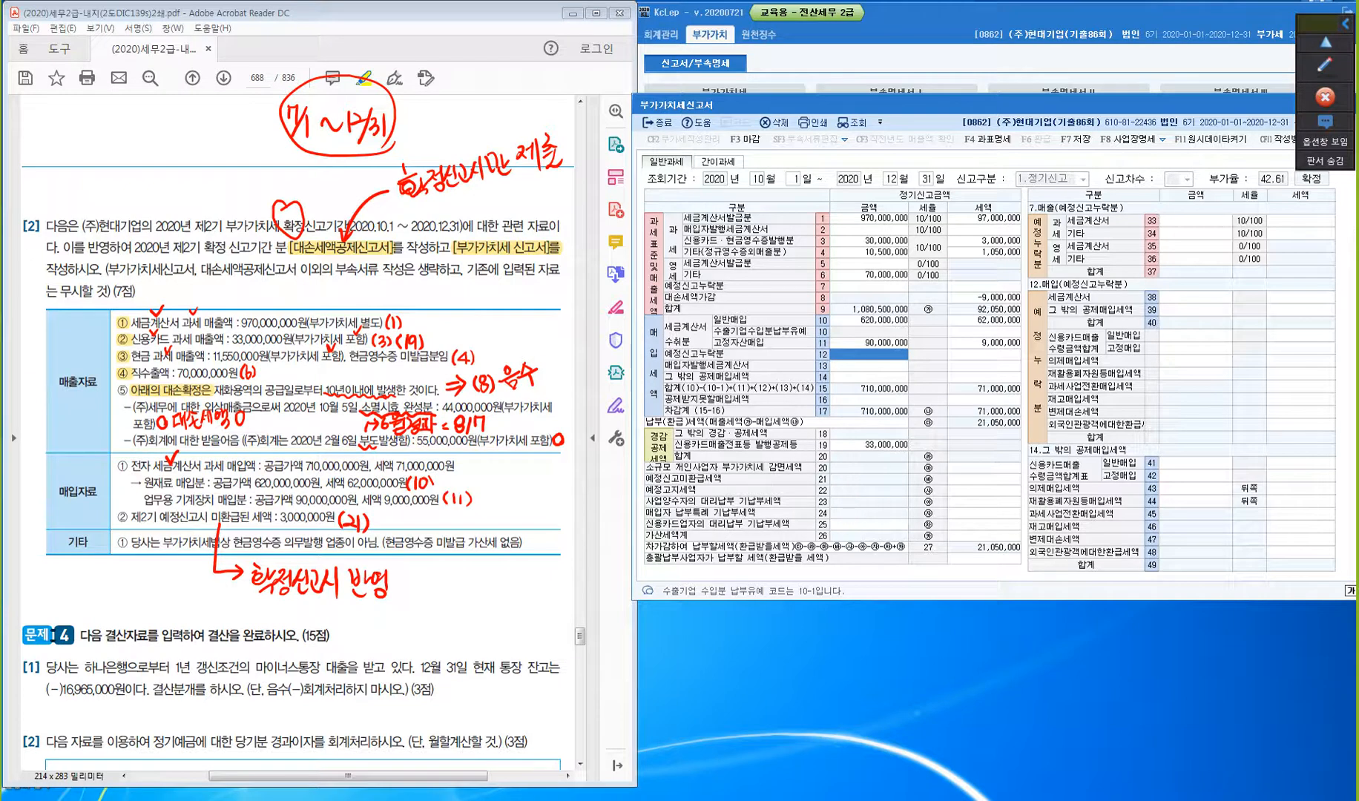
- Enter 3,000,000 for 예정신고미환급세액 (21) and bring up the 가산세명세 breakdown
left_click(984, 479)
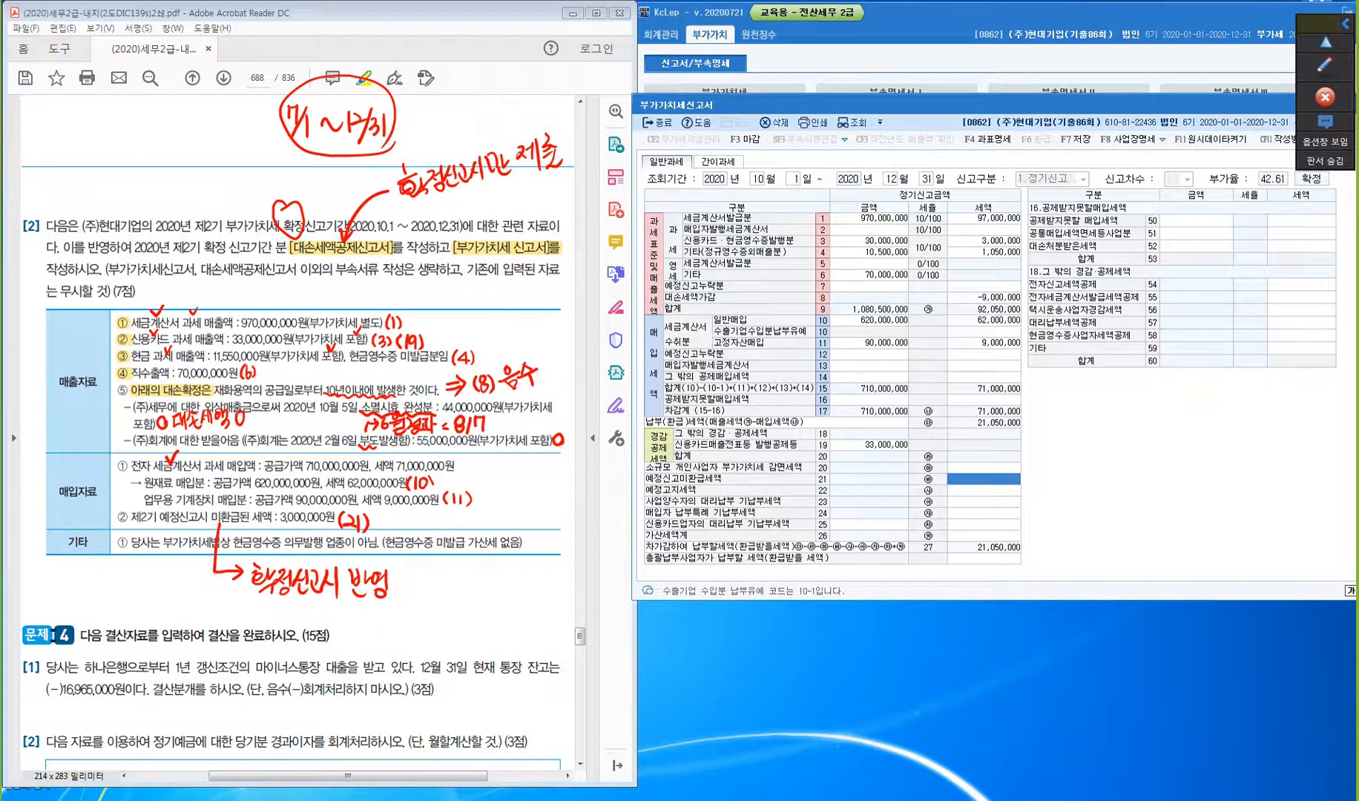
type("3000000")
key("Return")
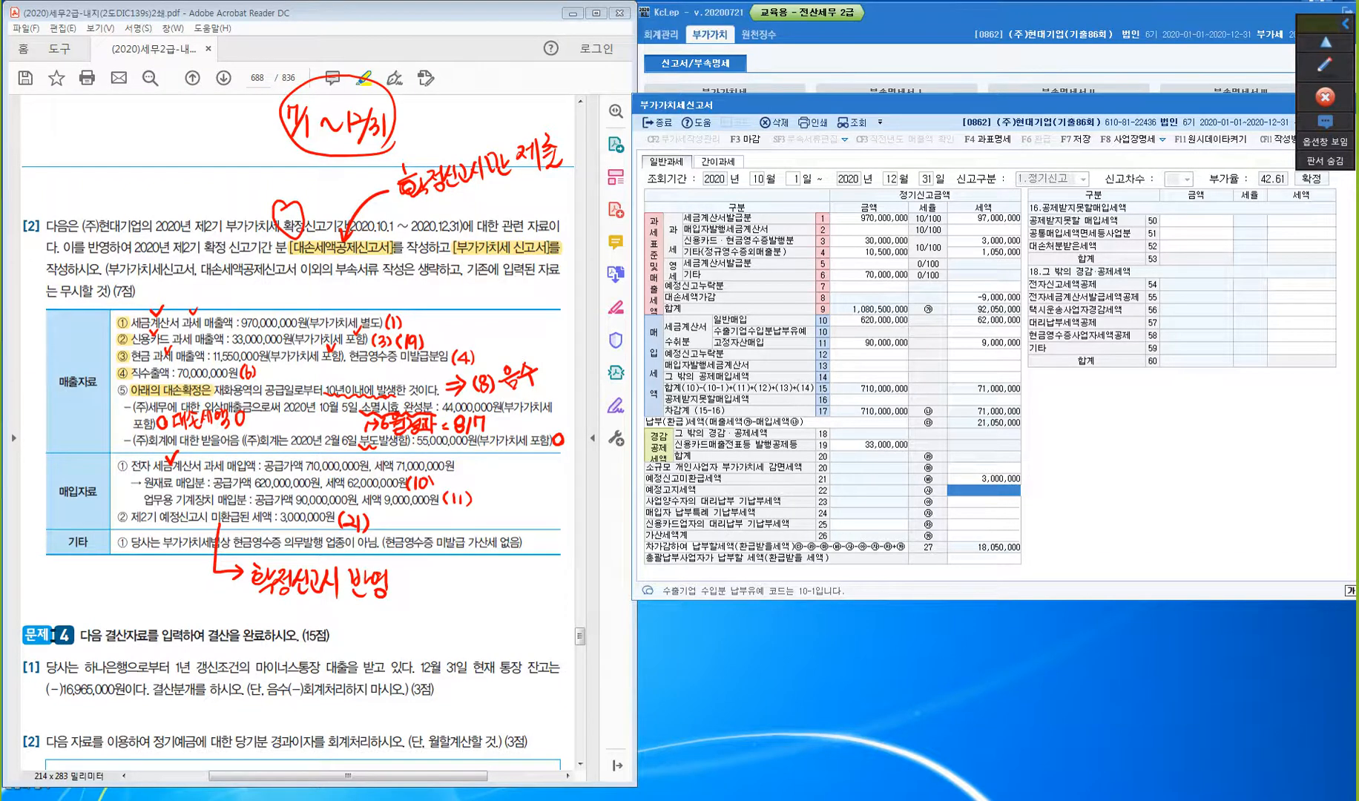
left_click(984, 535)
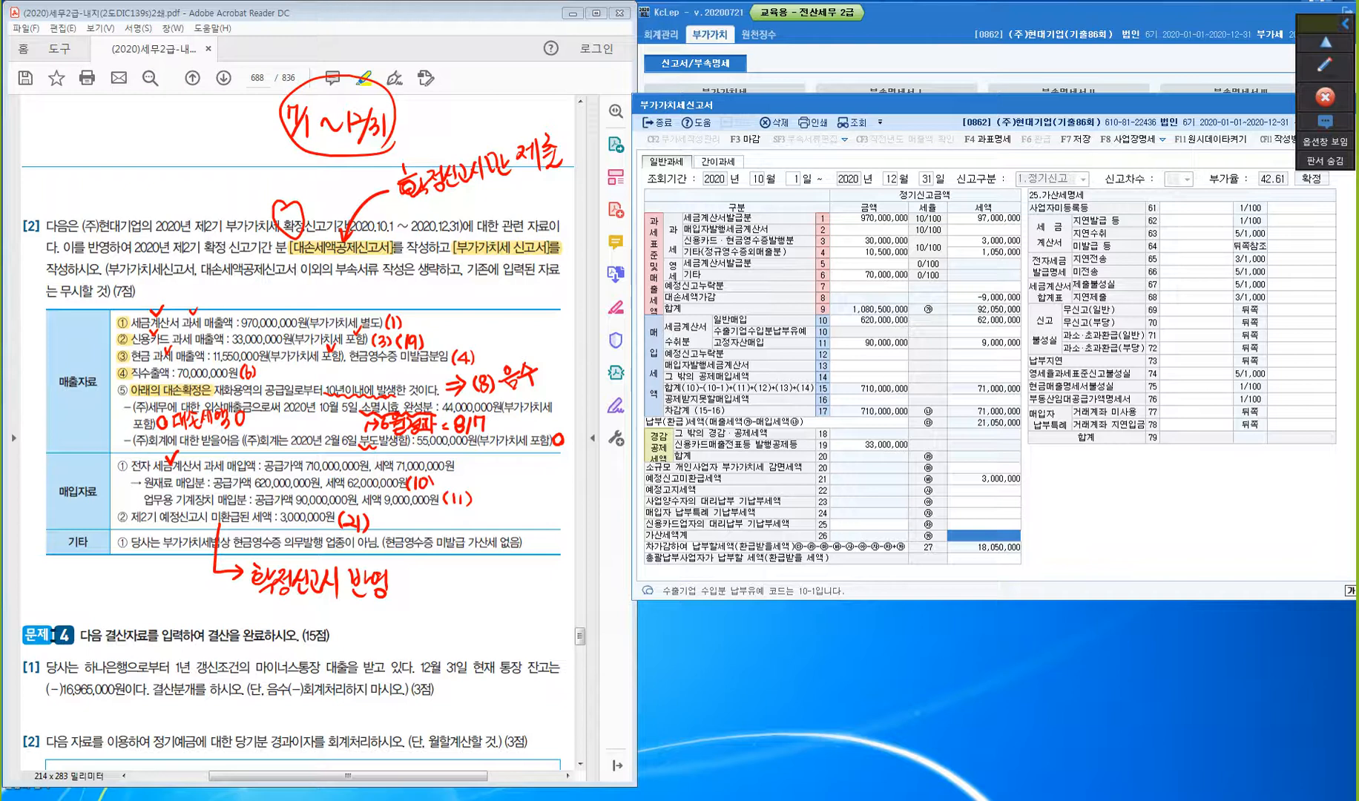
- Save and close the completed 부가가치세신고서, and clear the handwritten notes from the screen
left_click(1074, 138)
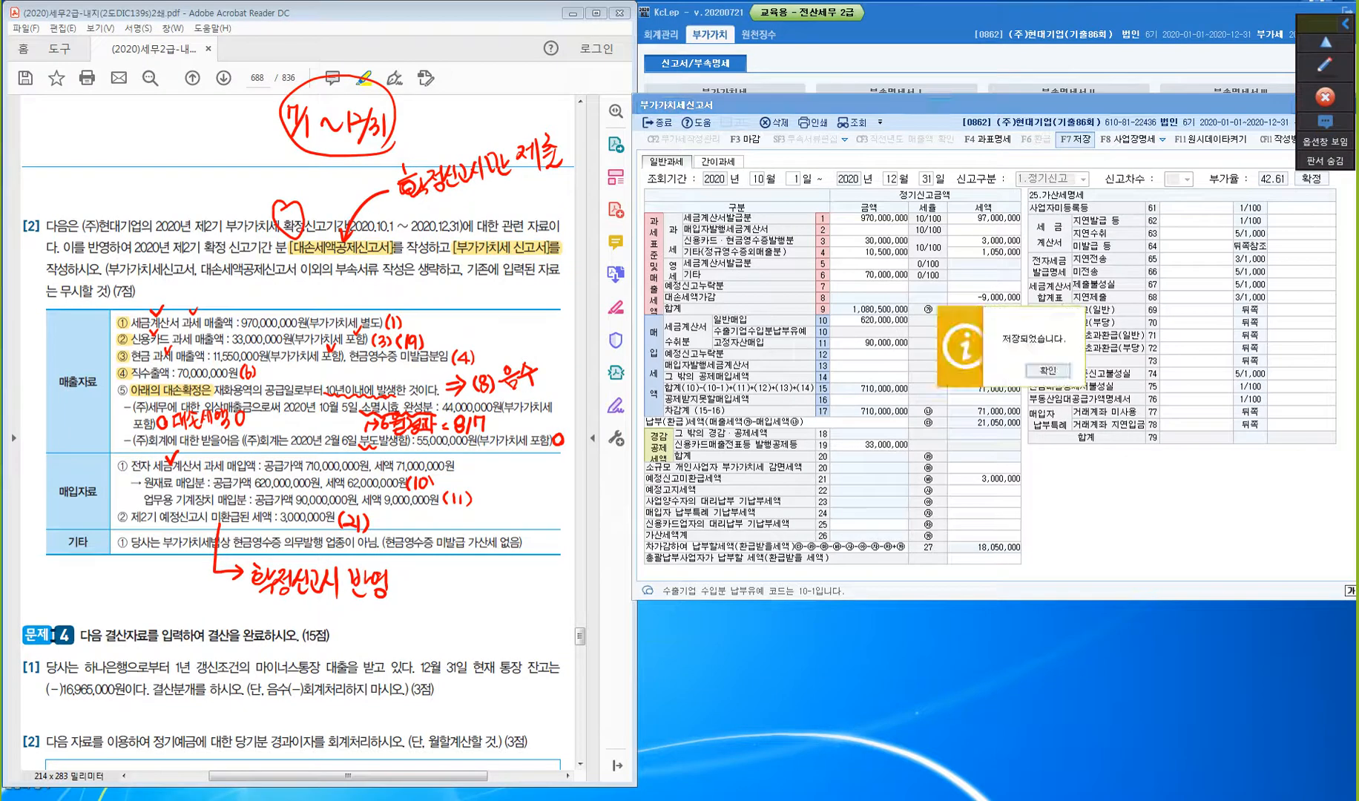
left_click(1048, 370)
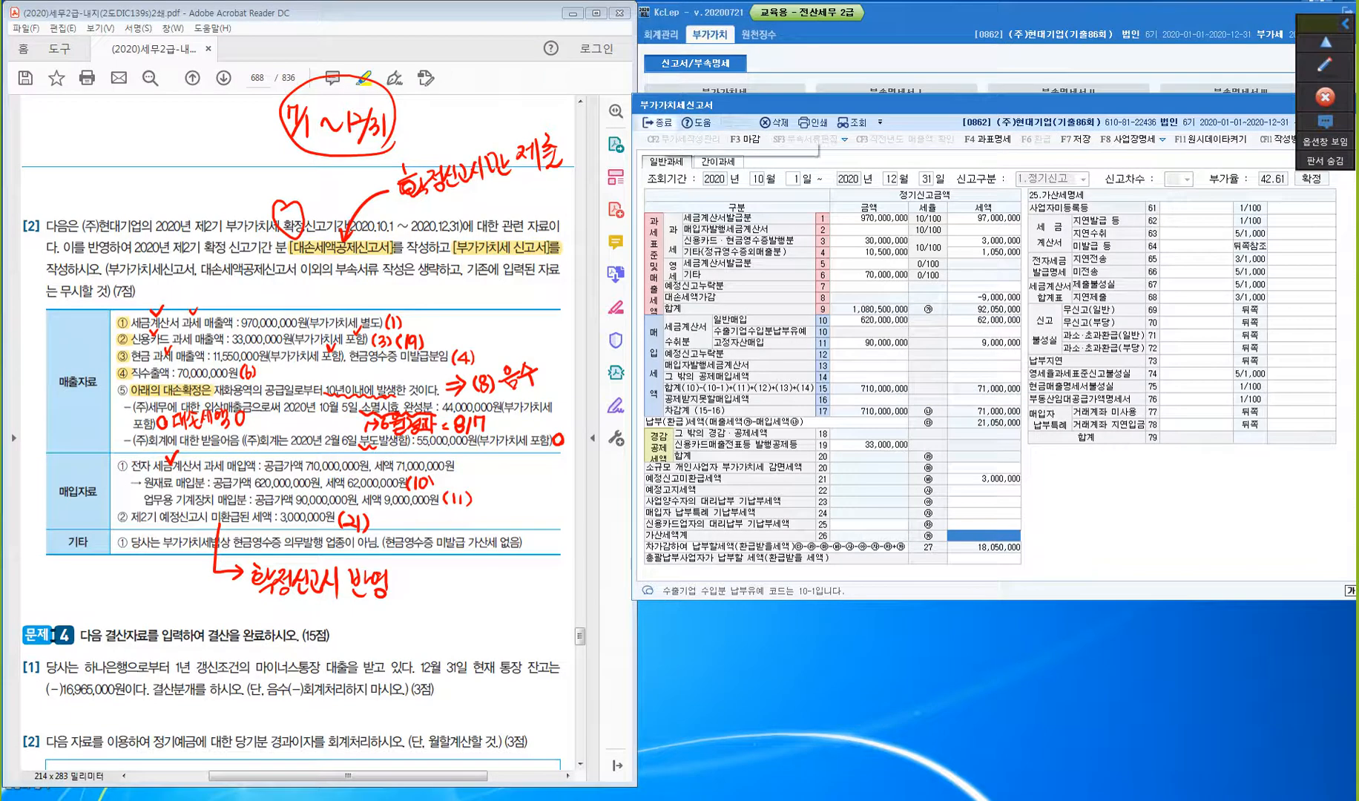
left_click(657, 122)
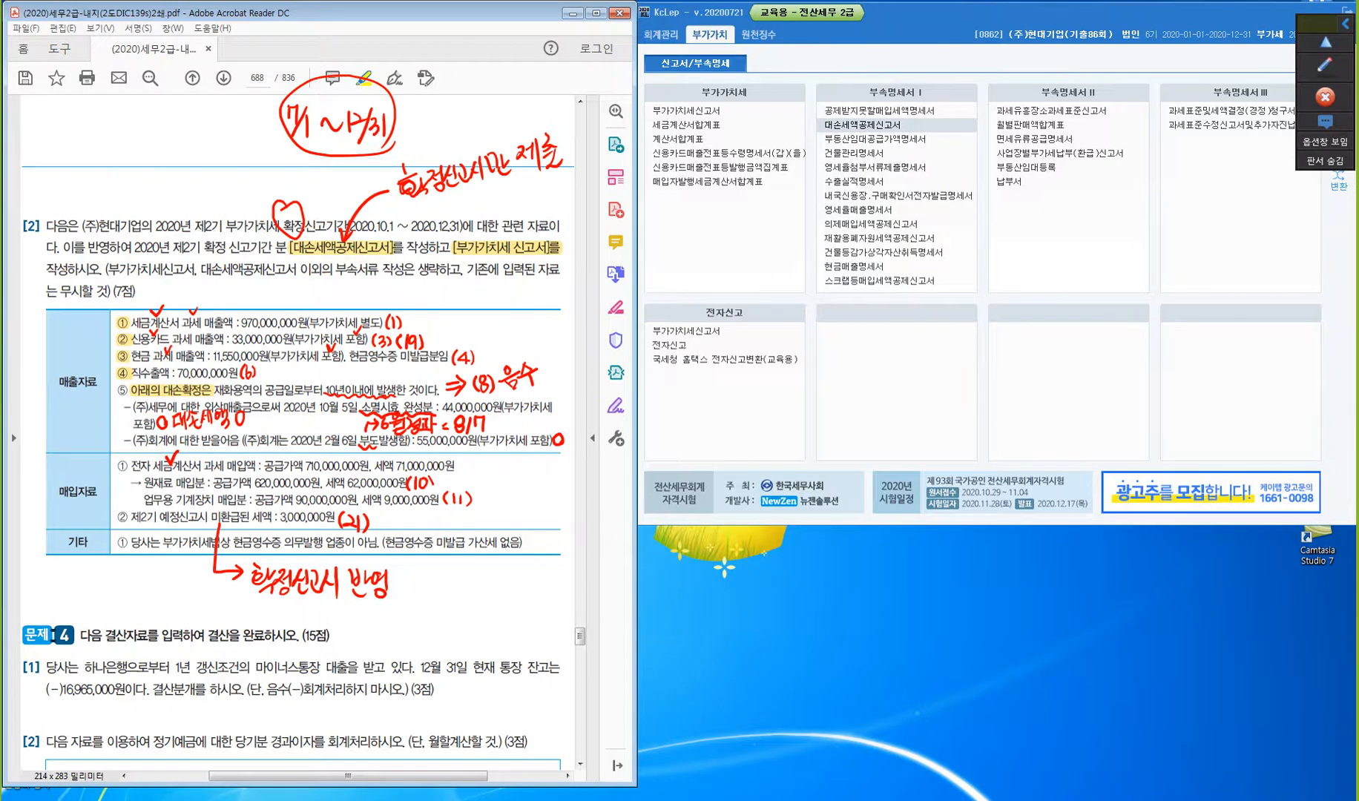
key("Escape")
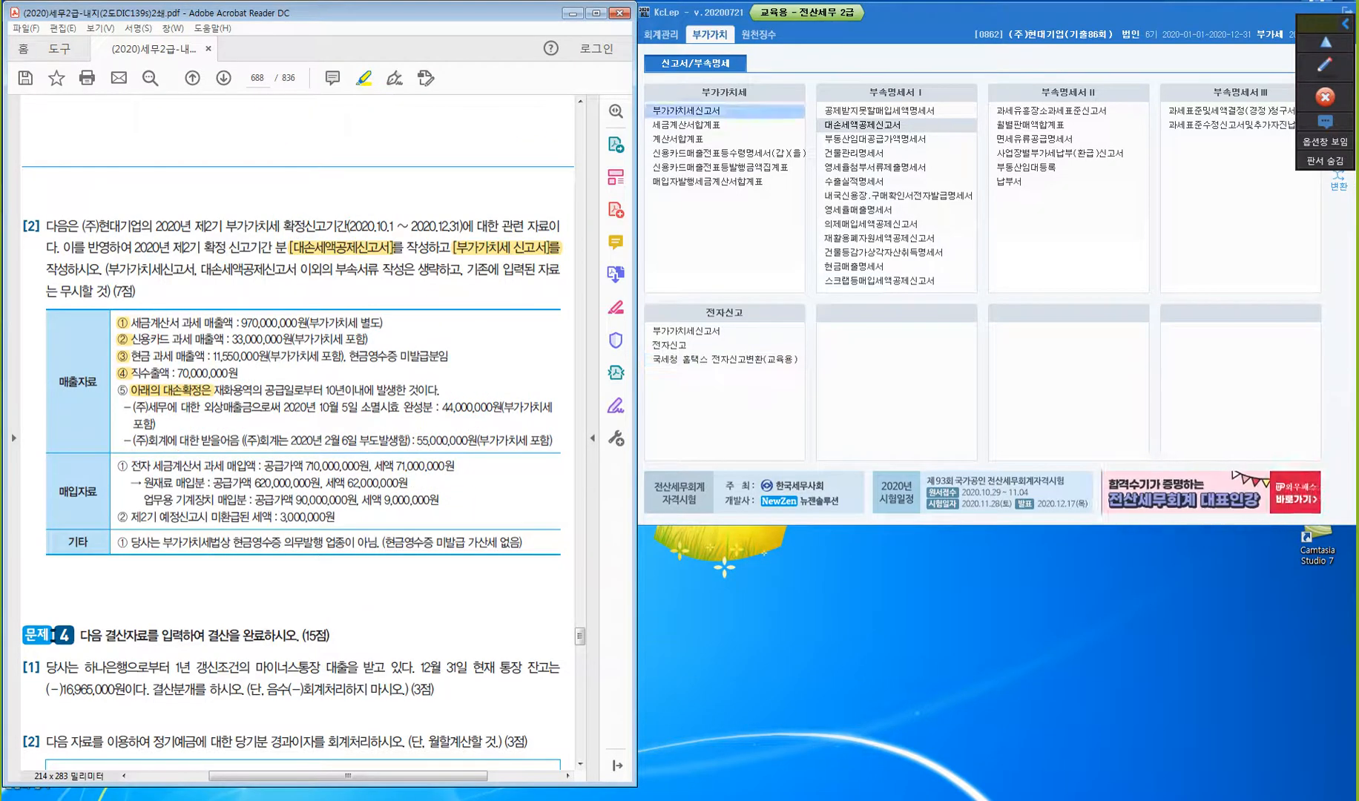
- Look at the 합계잔액시산표 as of December 31, 2020 under 회계관리, and close it
left_click(660, 34)
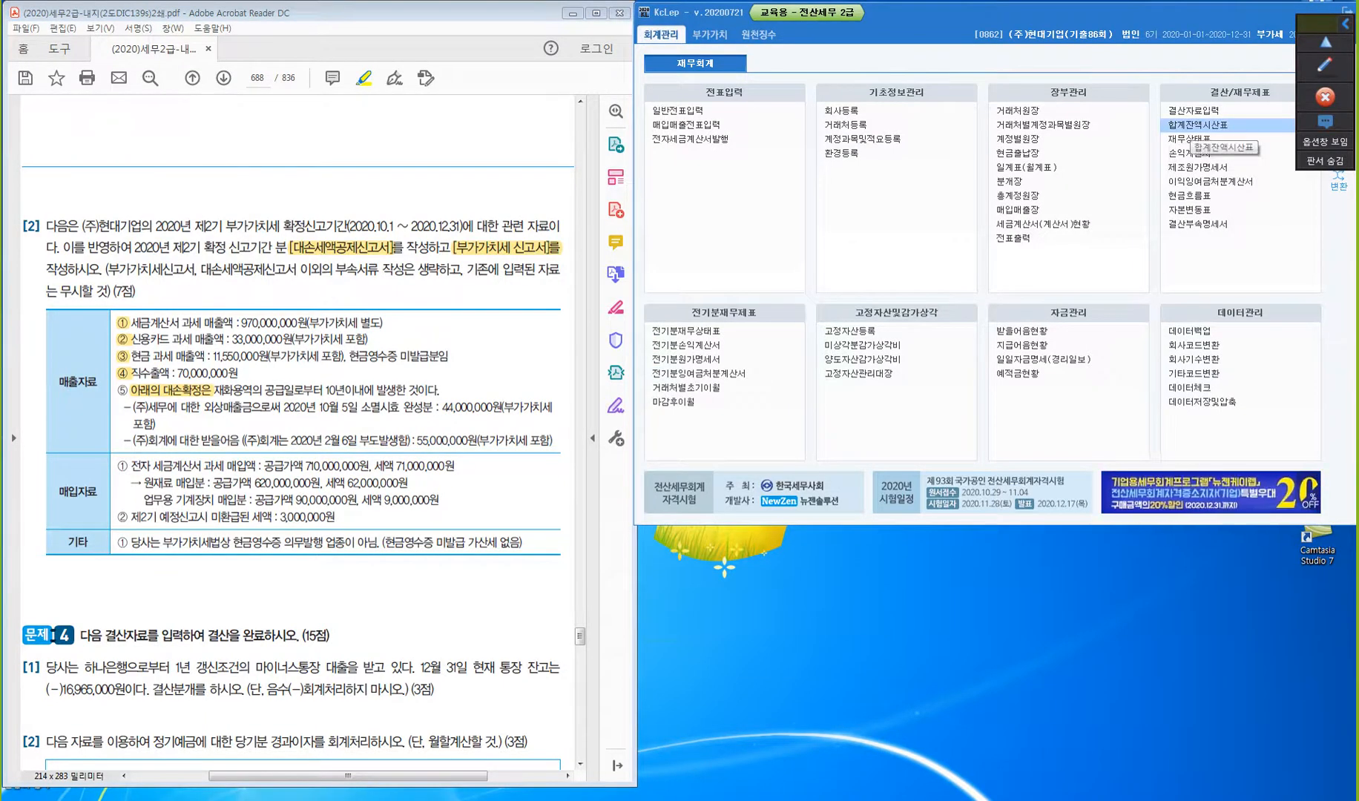
left_click(1197, 125)
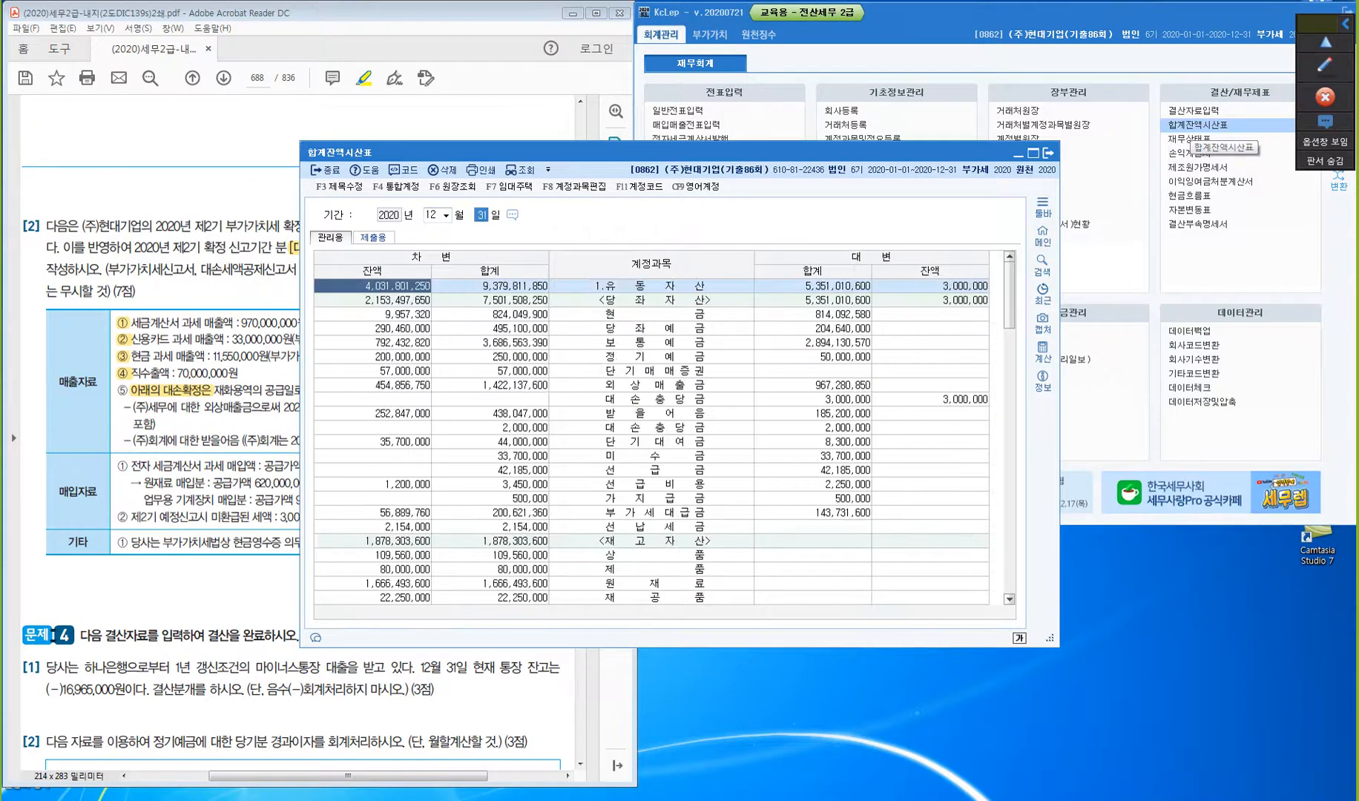
left_click_drag(593, 153, 923, 184)
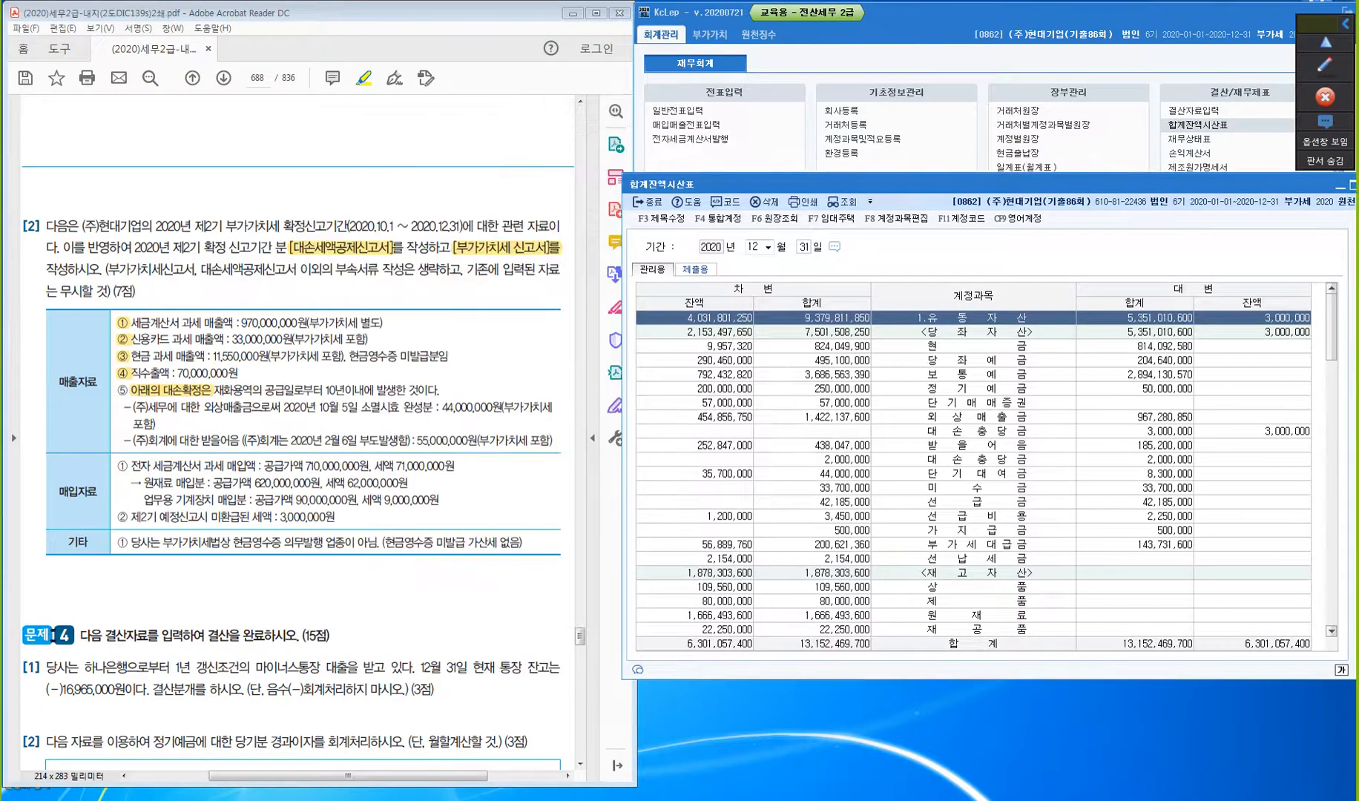
key("Escape")
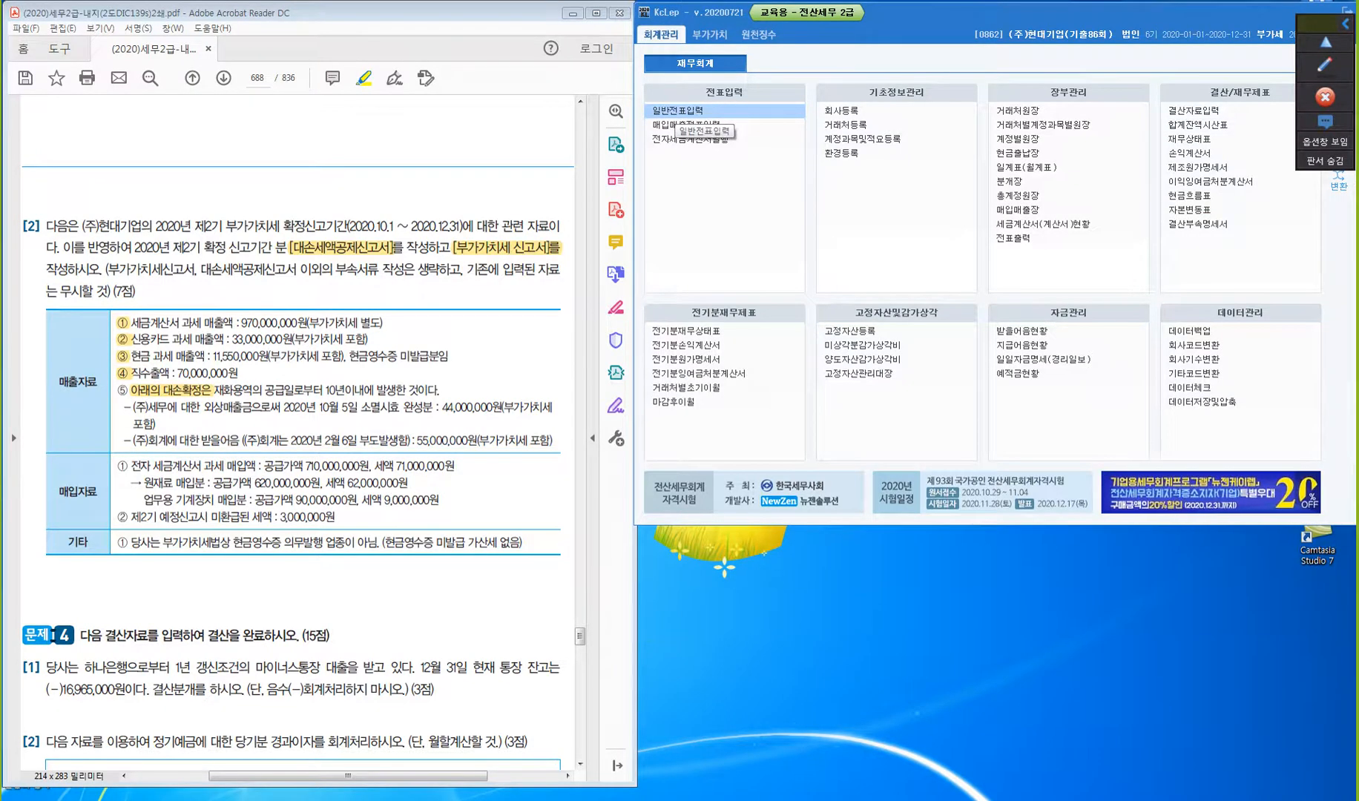
- Open 일반전표입력 for December 31, 2020 and bring 문제 4 into view in the PDF
left_click(677, 111)
type("12")
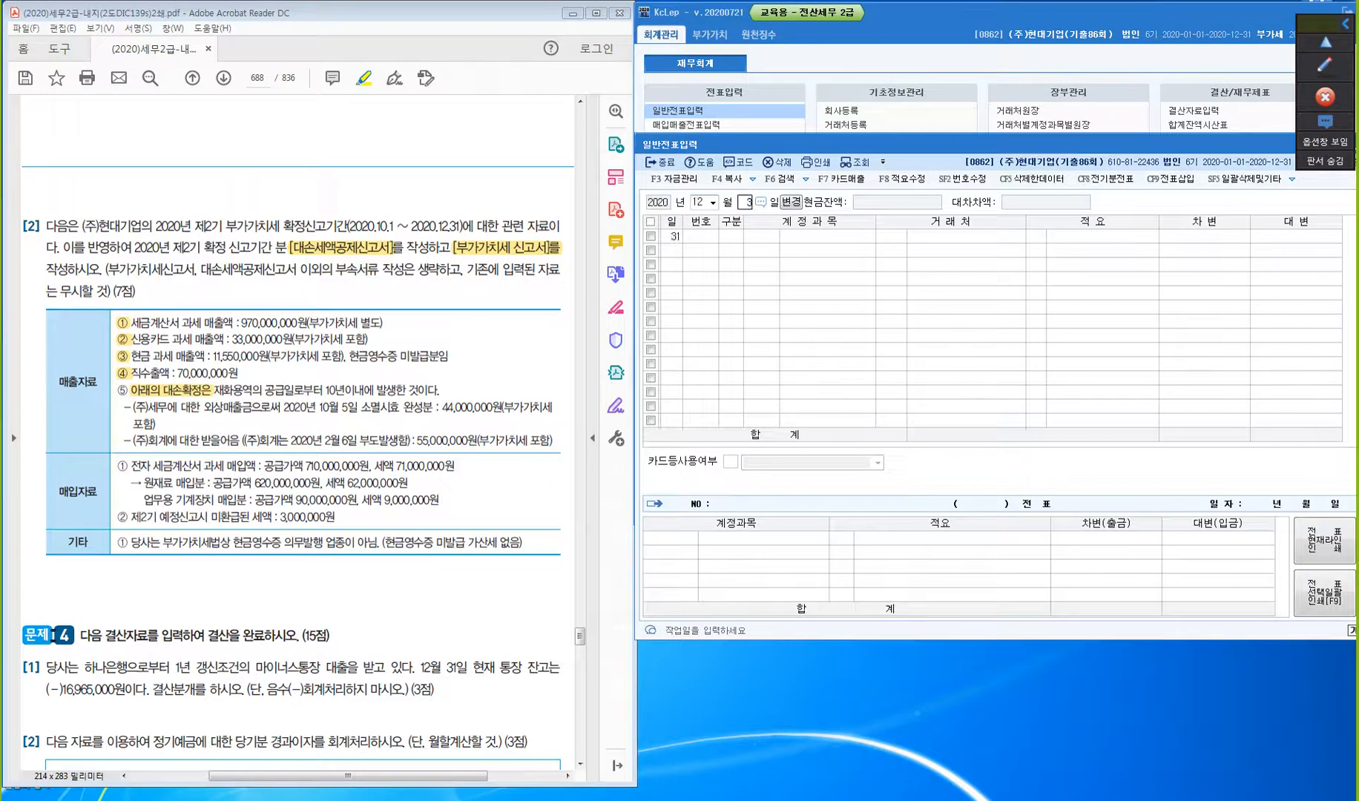
type("31")
scroll(297, 445, "down", 3)
scroll(296, 416, "down", 5)
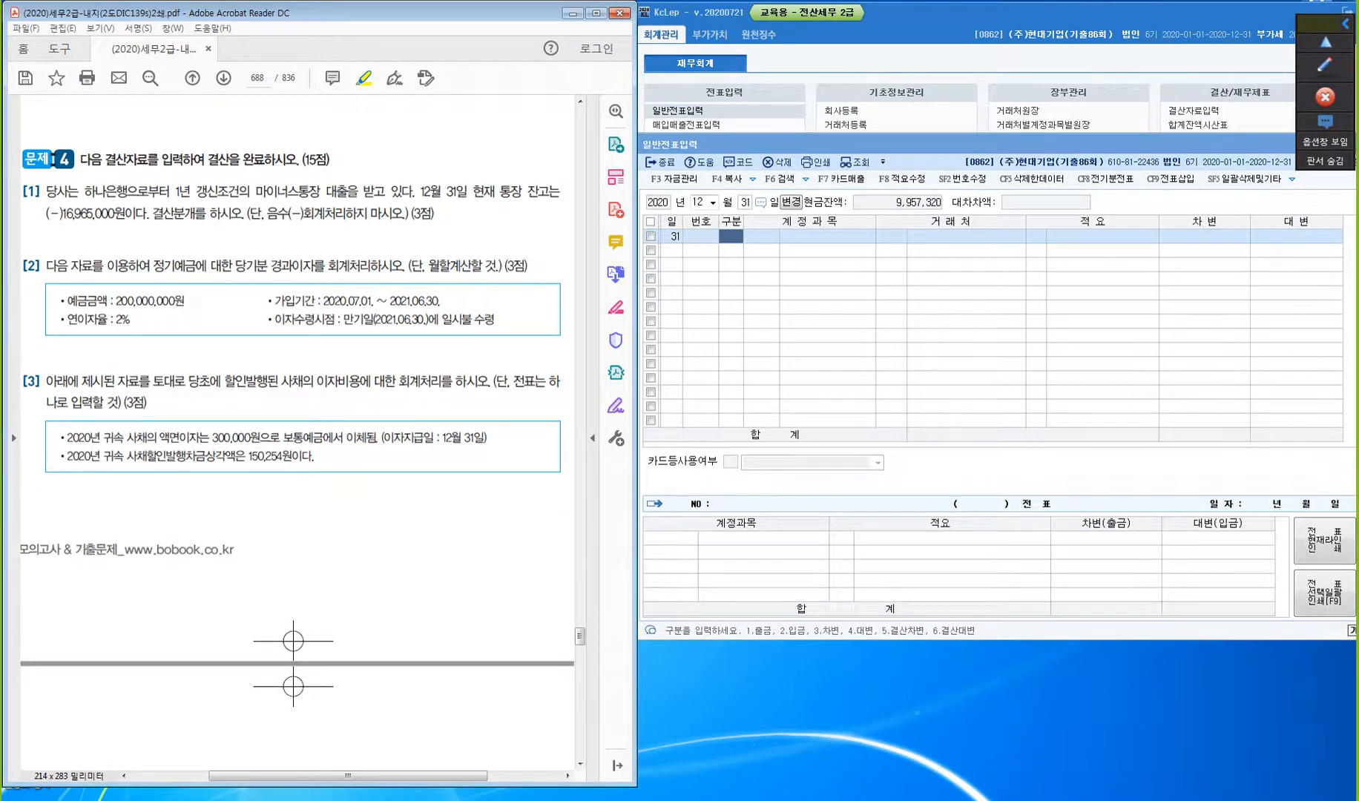
scroll(296, 415, "down", 1)
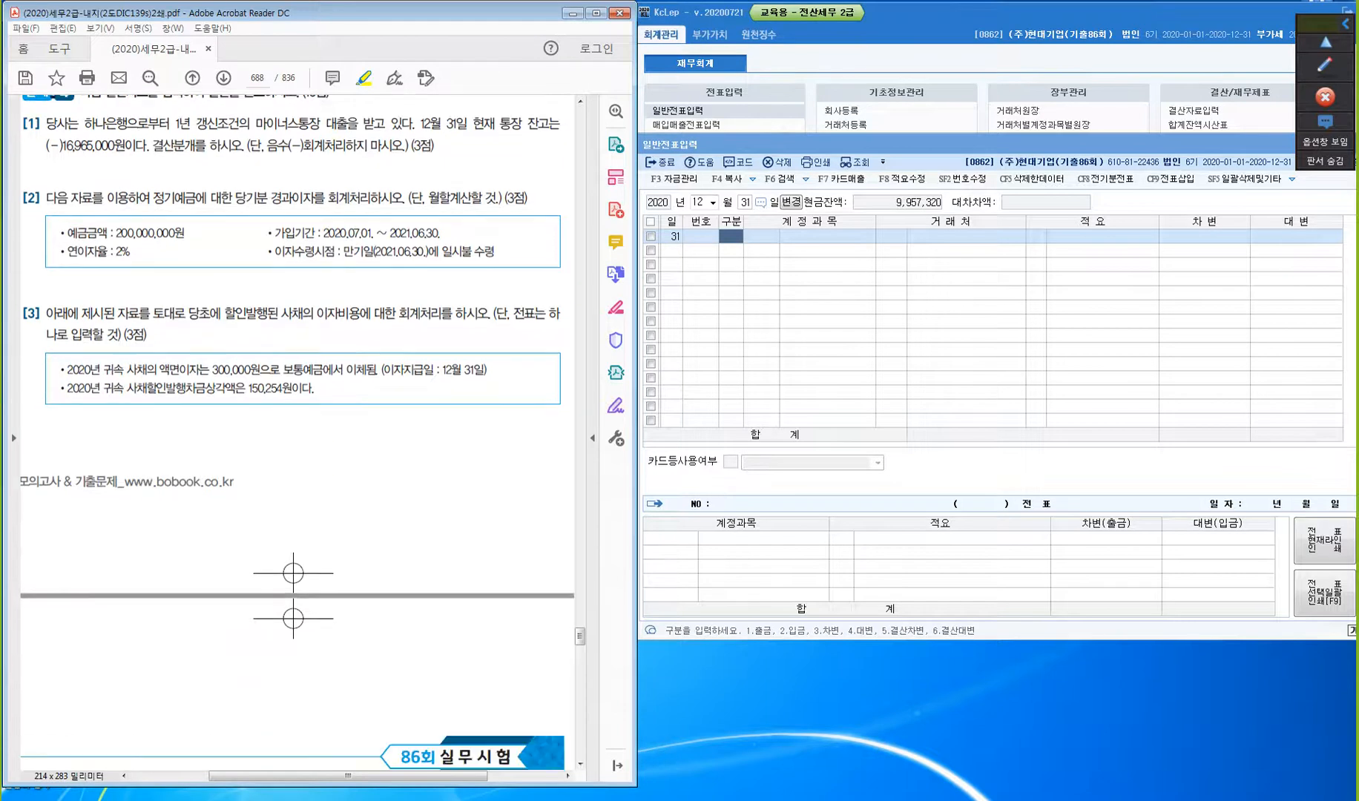
scroll(297, 415, "up", 1)
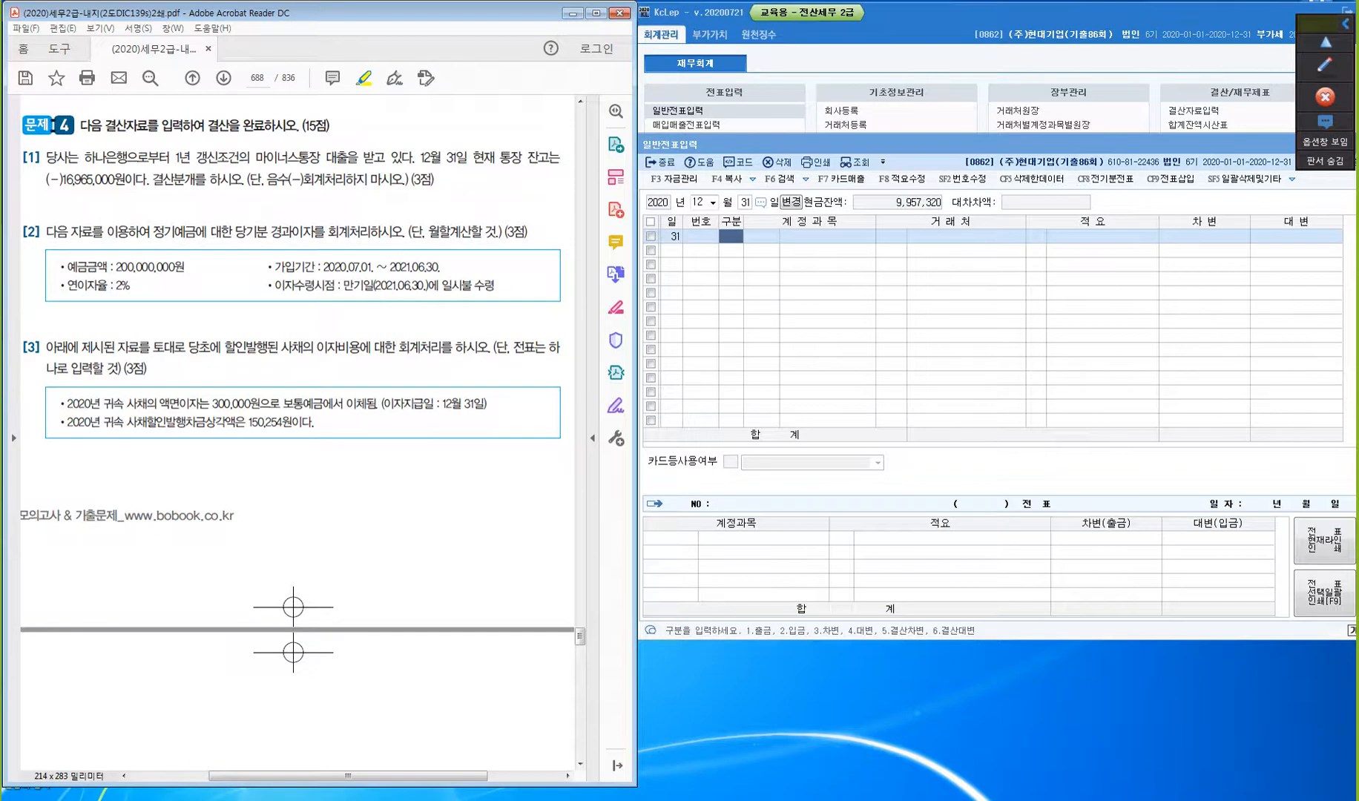
- With the screen-annotation pen, mark 하나은행 in 문제 4 [1], underline (-)16,965,000원 and write 보·예 beneath it
left_click(1325, 66)
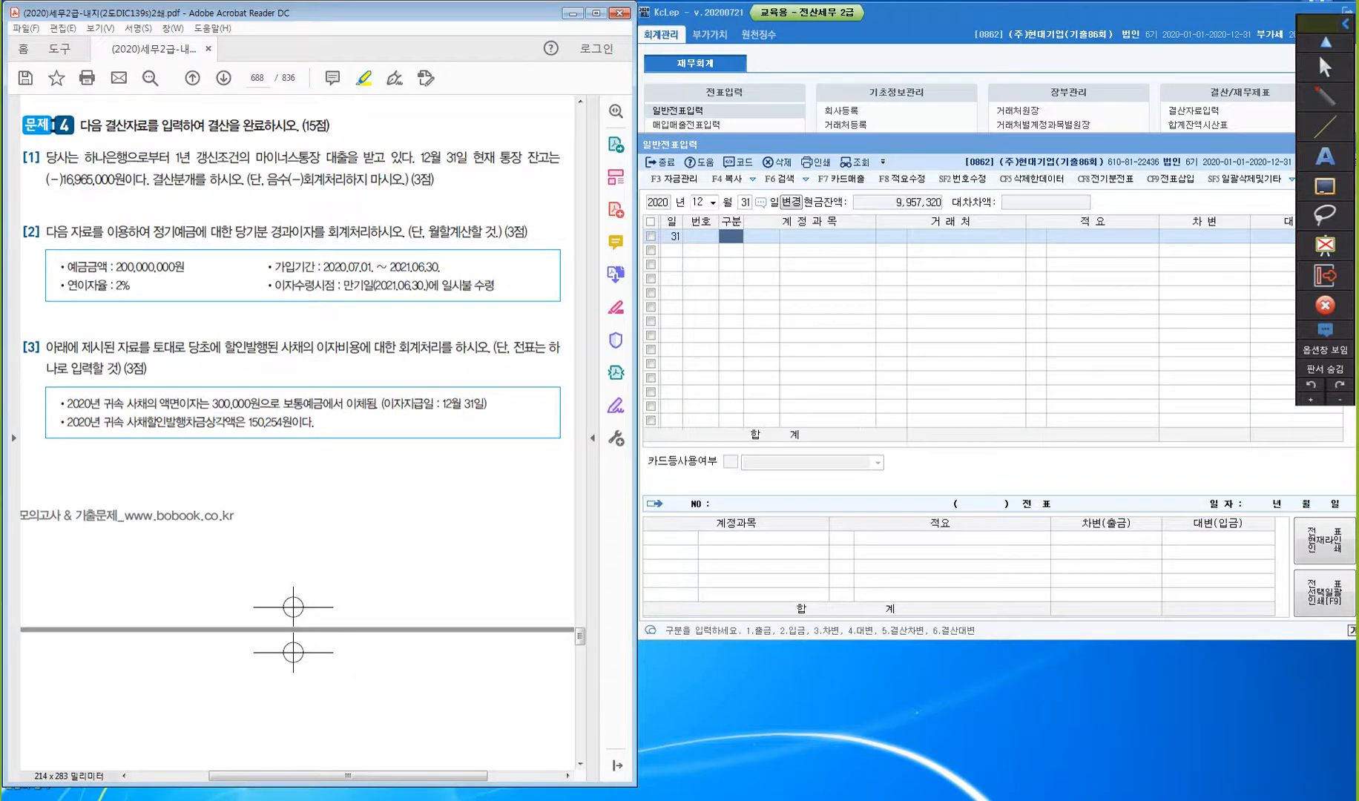
mouse_move(100, 140)
left_mouse_down()
mouse_move(108, 154)
mouse_move(117, 137)
left_mouse_up()
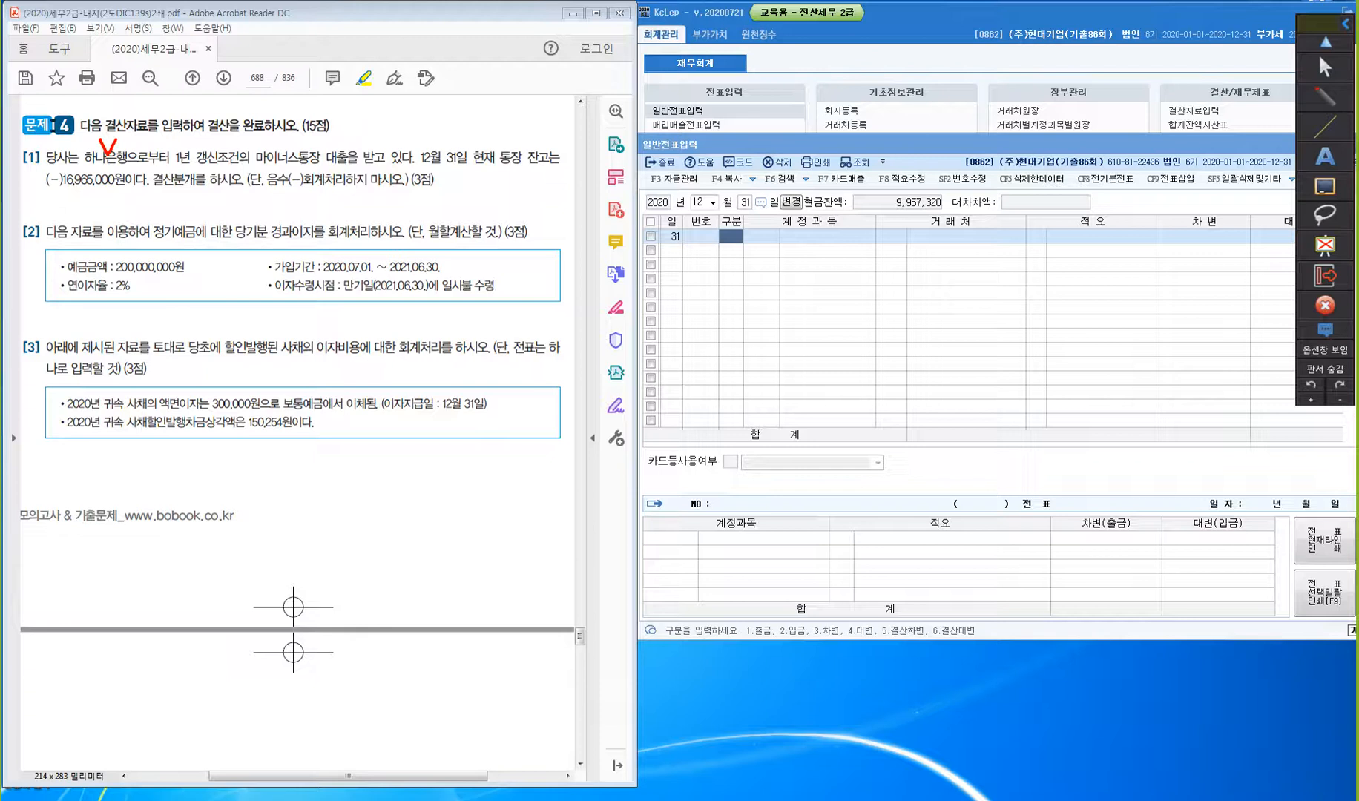
left_click_drag(39, 189, 124, 187)
left_click_drag(76, 199, 78, 211)
left_click_drag(81, 210, 107, 212)
left_click(91, 209)
left_click_drag(112, 195, 112, 212)
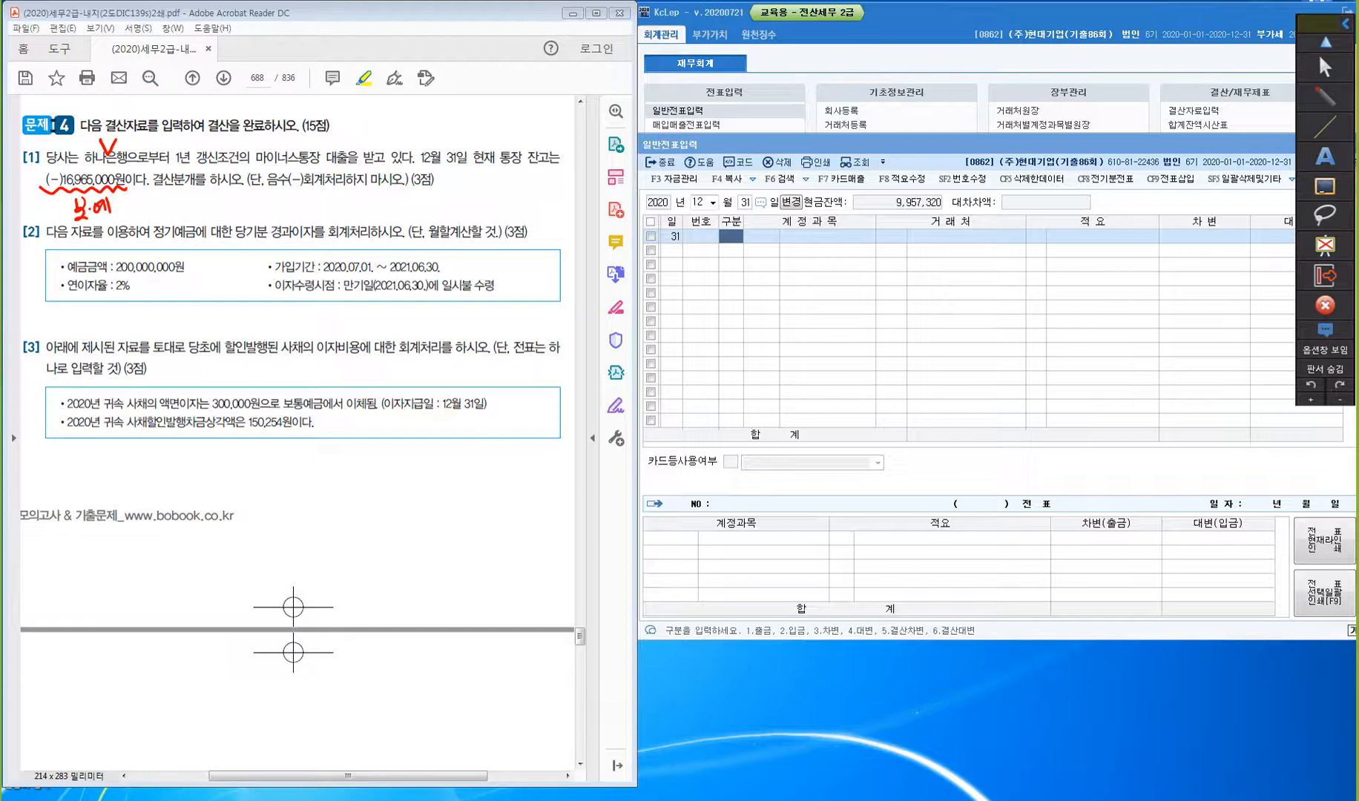
- Circle 1년 and point to 갱신조건 in [1], then handwrite 단기차입금(대) above and (차) beside 보·예, and leave annotation mode
mouse_move(201, 165)
left_mouse_down()
mouse_move(182, 141)
mouse_move(200, 169)
mouse_move(222, 133)
mouse_move(223, 150)
mouse_move(231, 142)
left_mouse_up()
left_click_drag(343, 144, 392, 119)
left_click_drag(380, 125, 401, 139)
mouse_move(400, 122)
left_mouse_down()
mouse_move(412, 139)
mouse_move(433, 133)
left_mouse_up()
left_click_drag(430, 111, 445, 126)
left_click_drag(434, 122, 445, 139)
left_click_drag(451, 107, 462, 123)
left_click_drag(445, 122, 463, 141)
left_click_drag(470, 109, 472, 137)
left_click_drag(474, 114, 491, 133)
left_click_drag(497, 107, 492, 142)
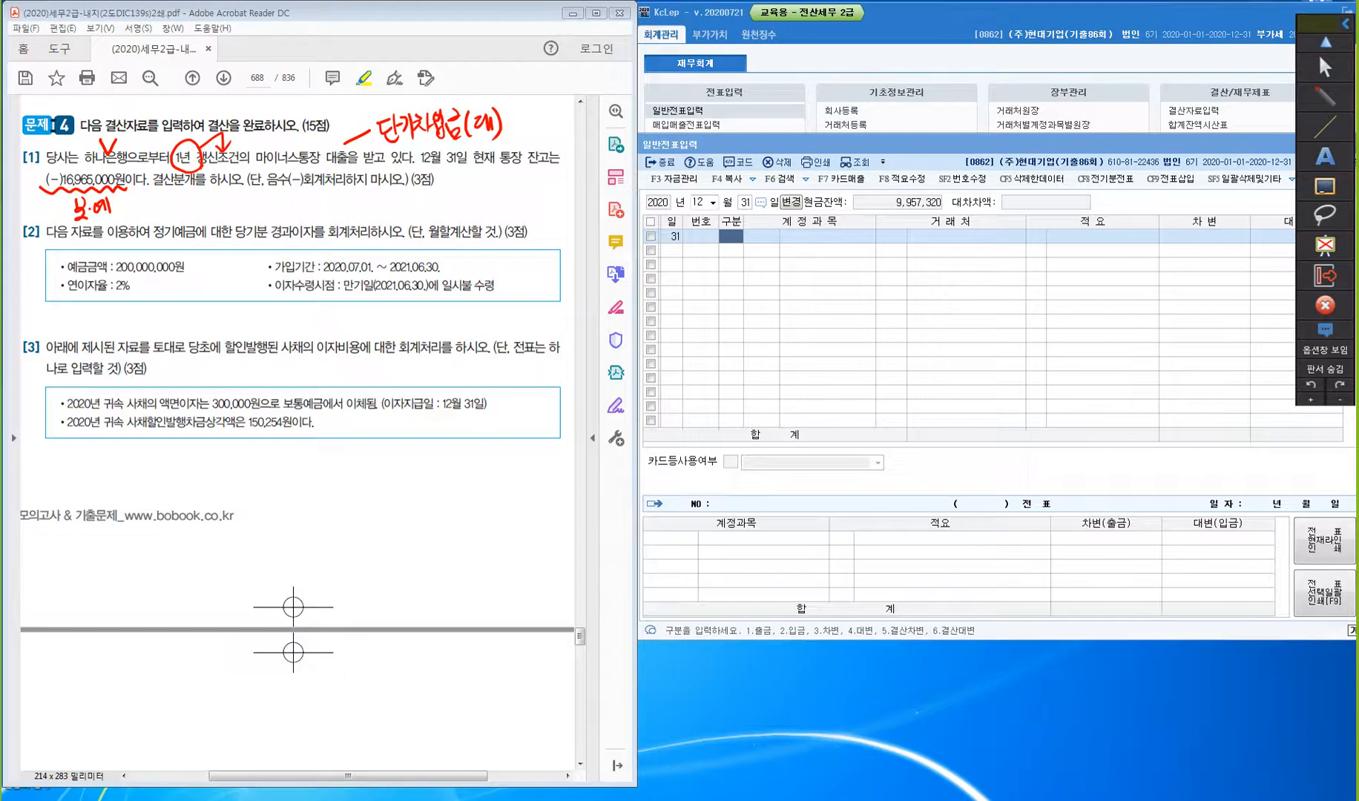
mouse_move(126, 196)
left_mouse_down()
mouse_move(118, 209)
mouse_move(135, 210)
left_mouse_up()
left_click_drag(129, 203, 147, 220)
left_click(1326, 67)
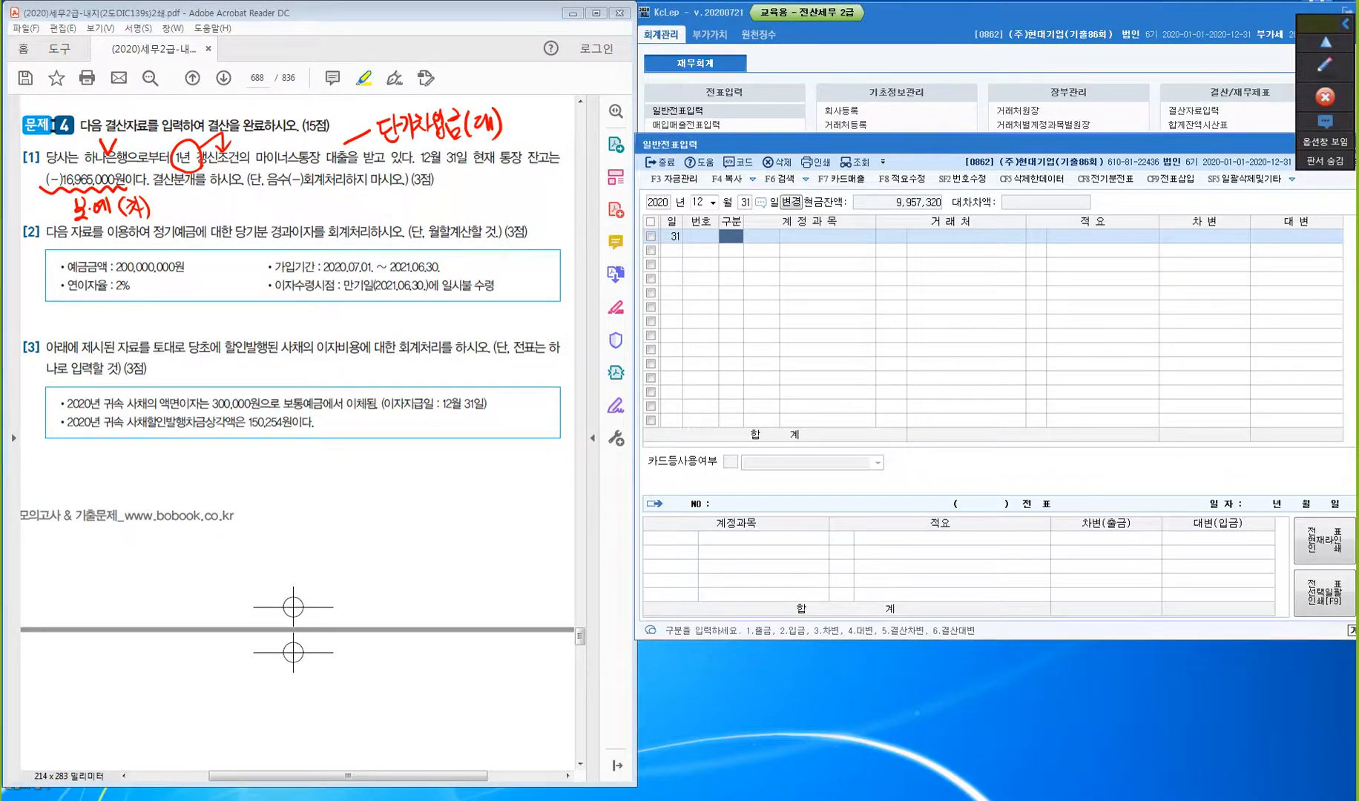
- Enter a December 31 debit line for 보통예금 (0103) with 하나은행 as 거래처 and an amount of 16,965,000
type("3")
key("Return")
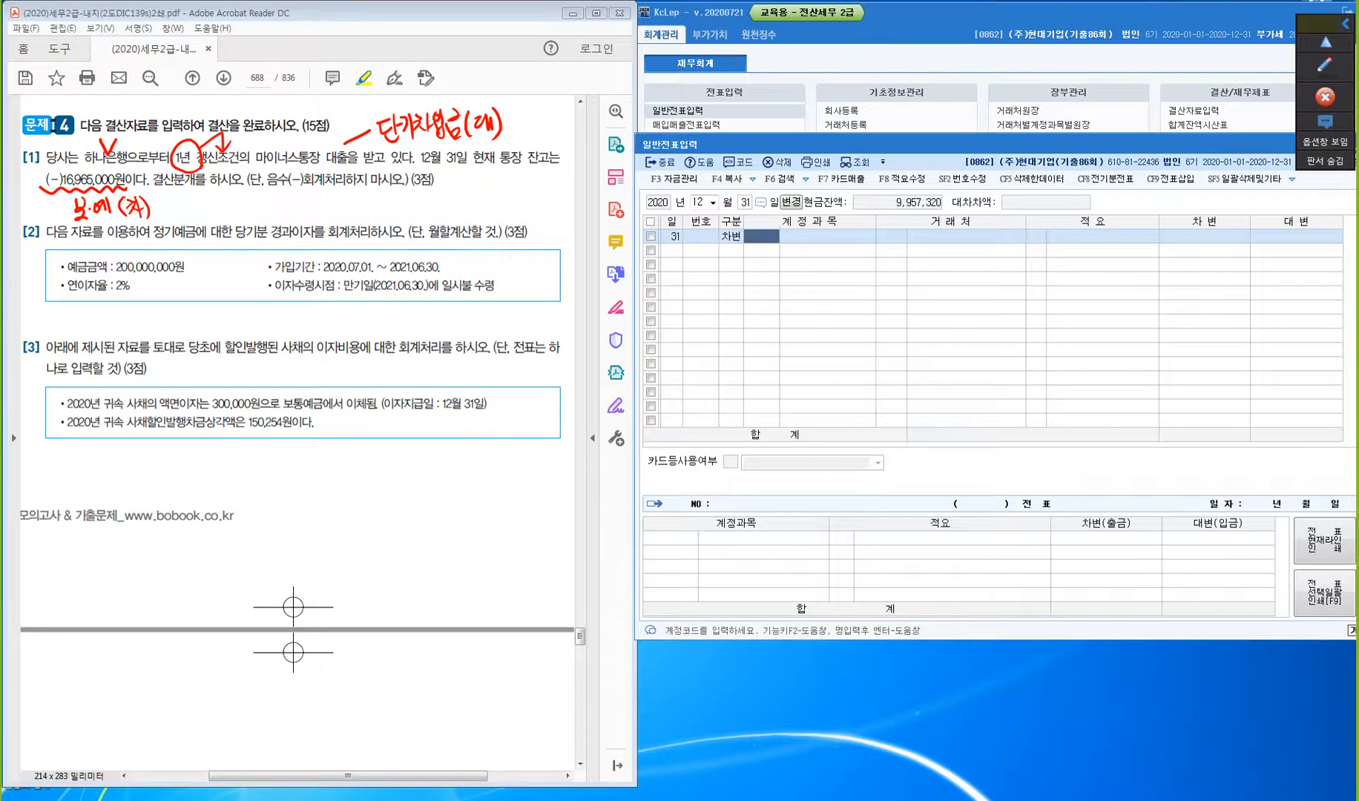
type("103")
key("Return")
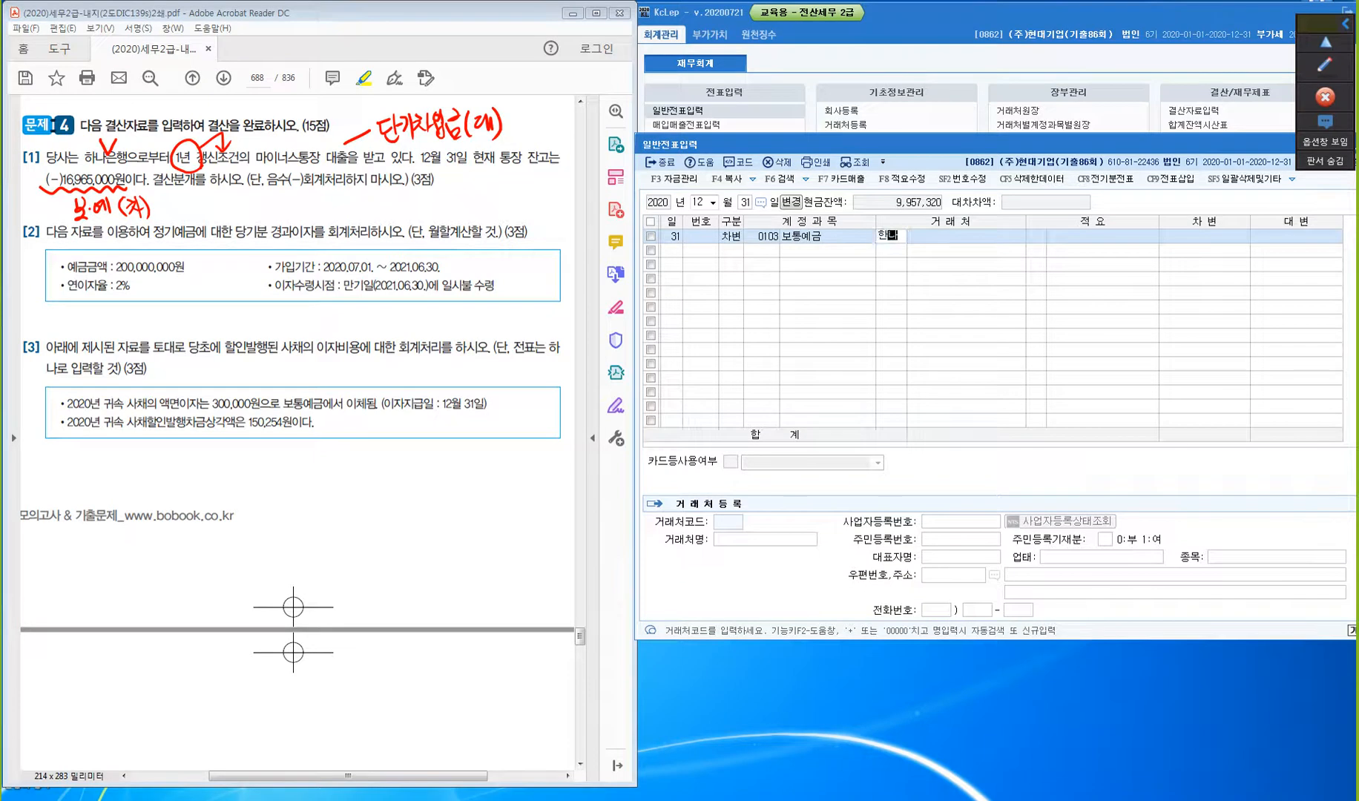
type("하나")
key("Return")
key("Down")
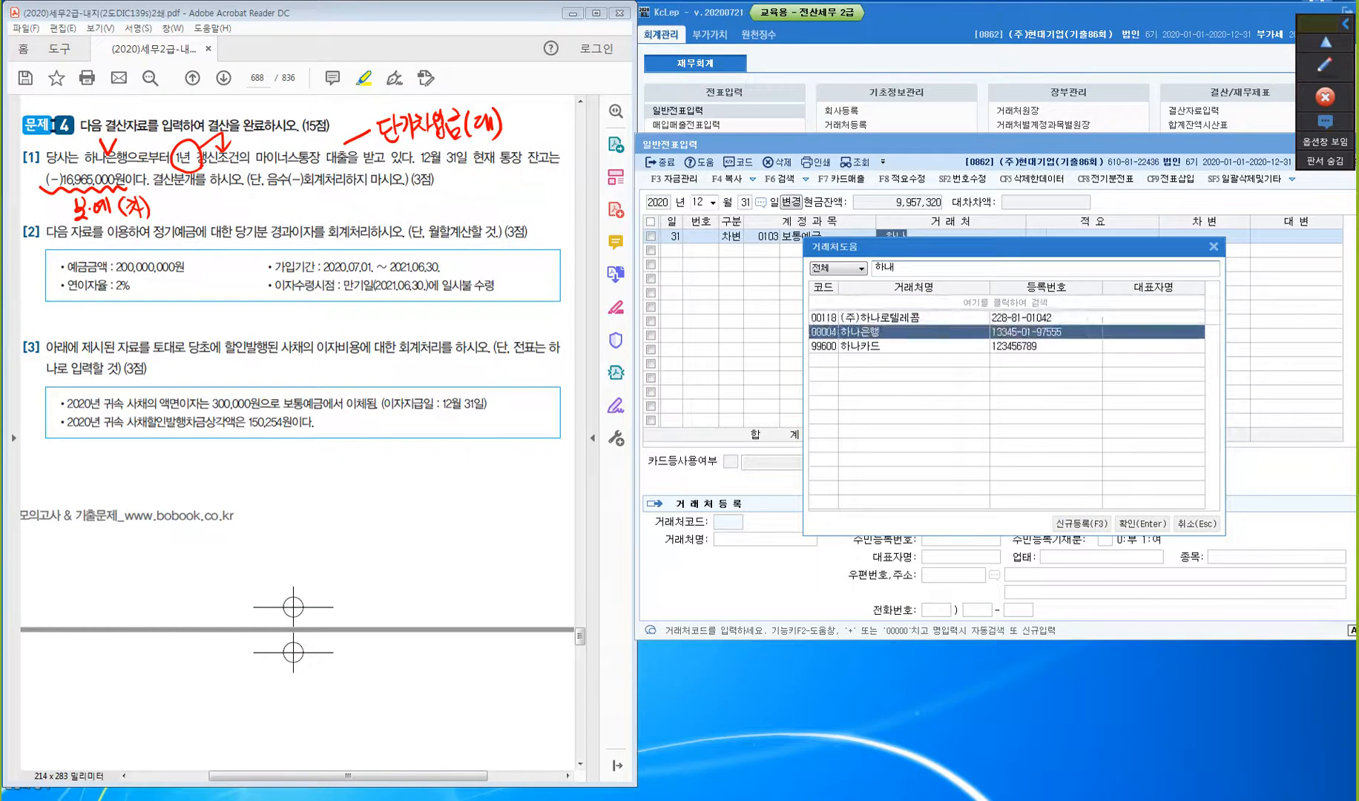
key("Return")
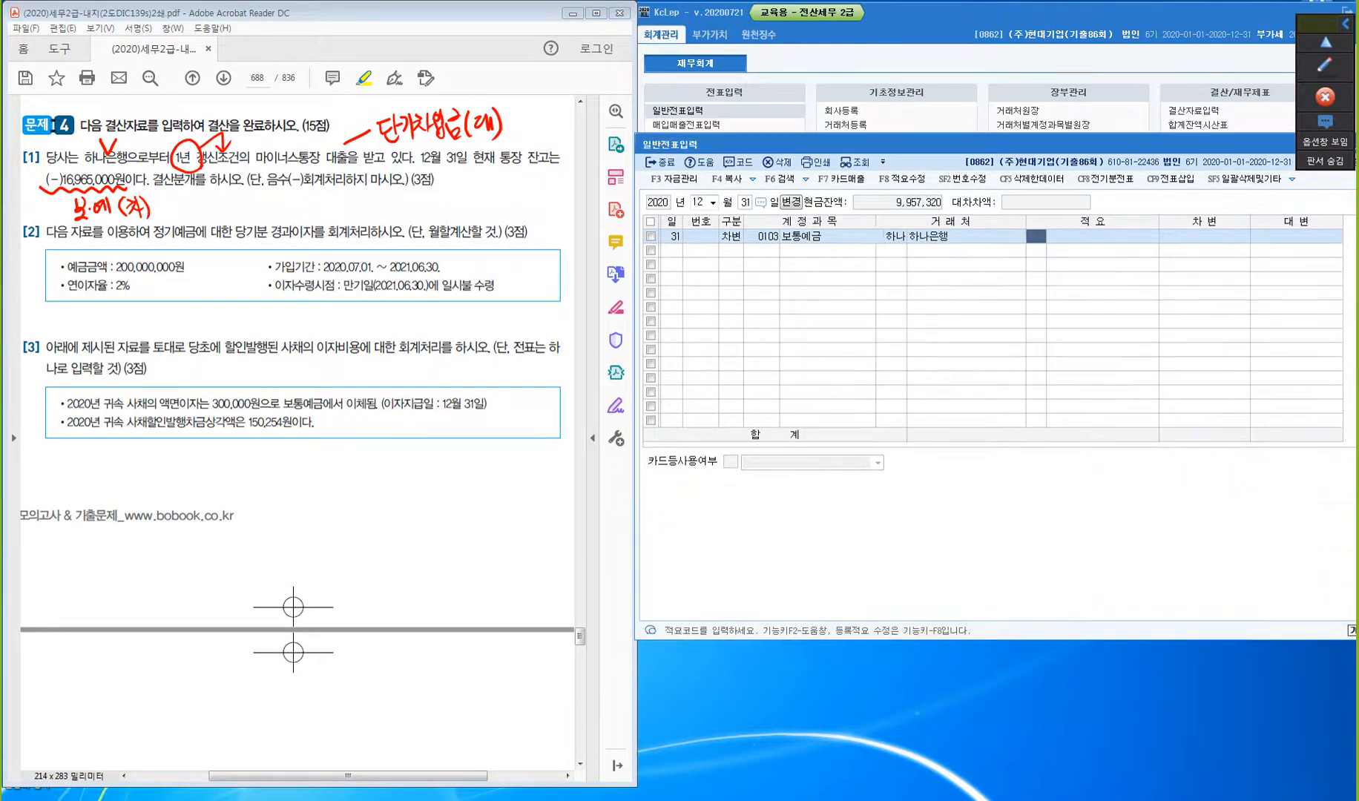
key("Return")
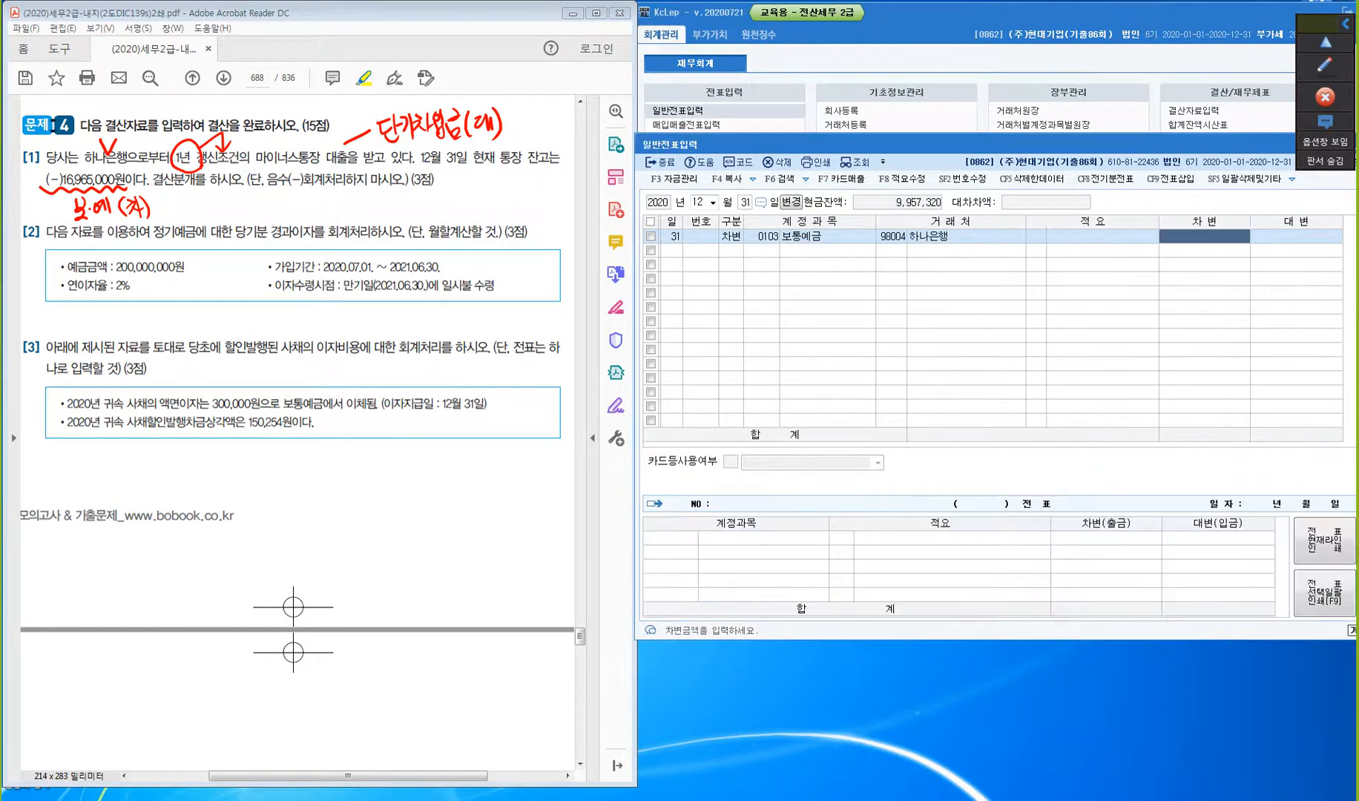
type("16965000")
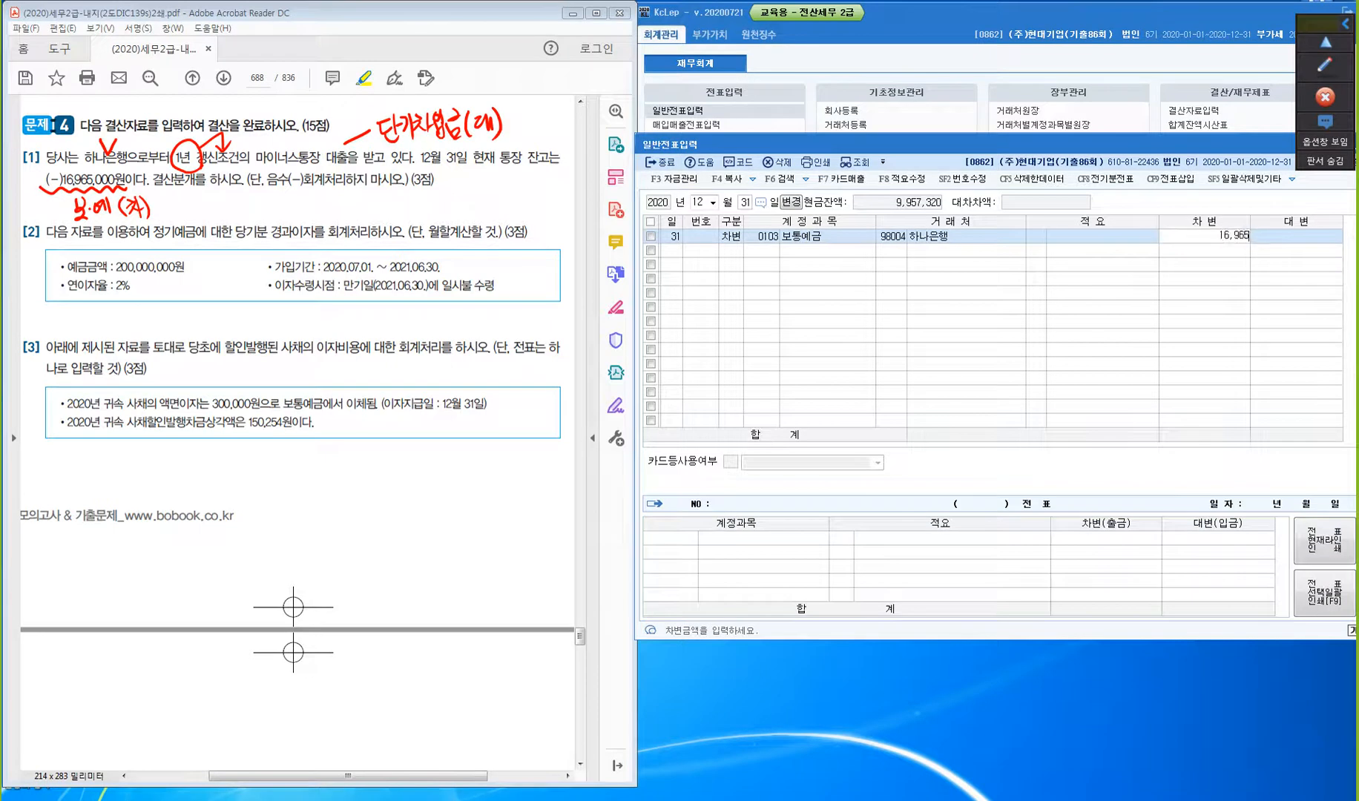
key("Return")
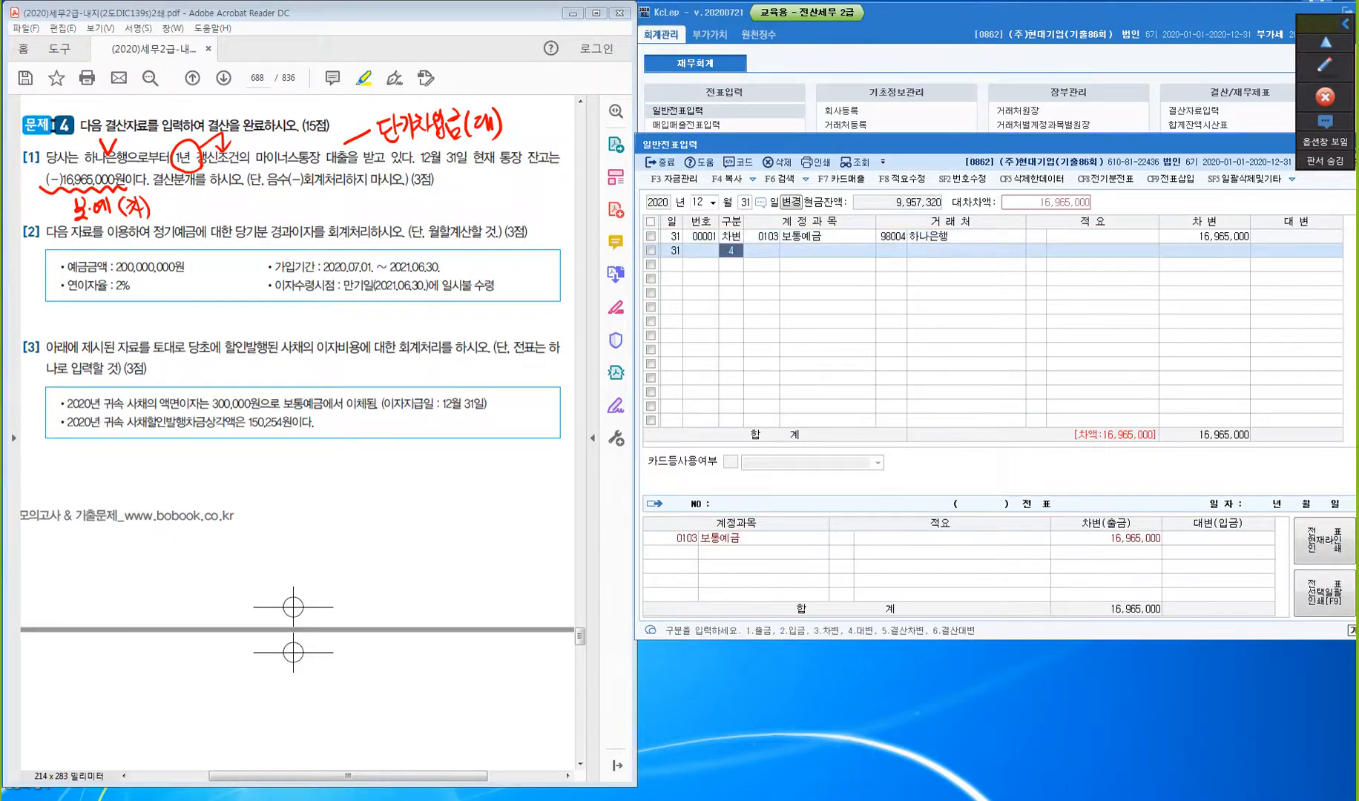
- Add the balancing credit line for 단기차입금 (0260) with 하나은행 as 거래처 and 16,965,000
key("4")
type("단기")
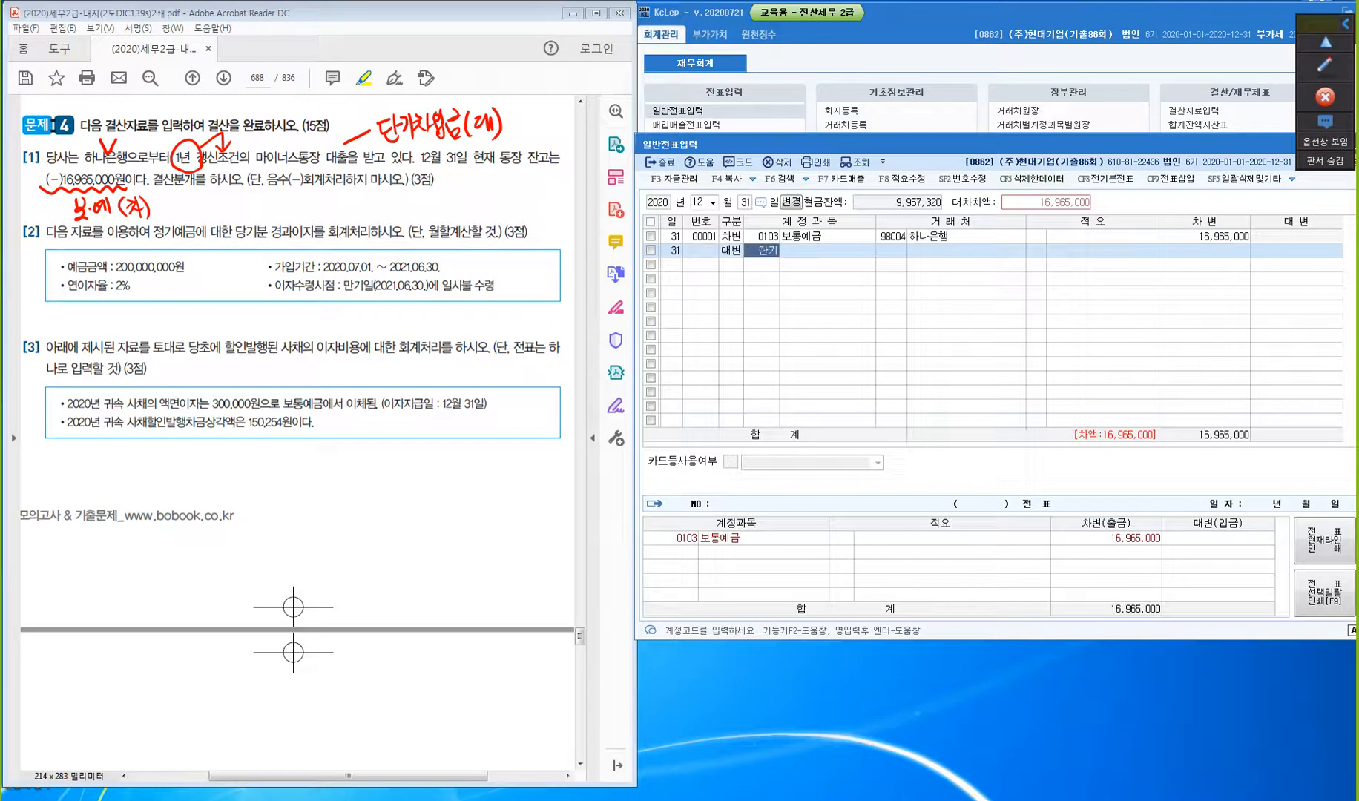
key("Return")
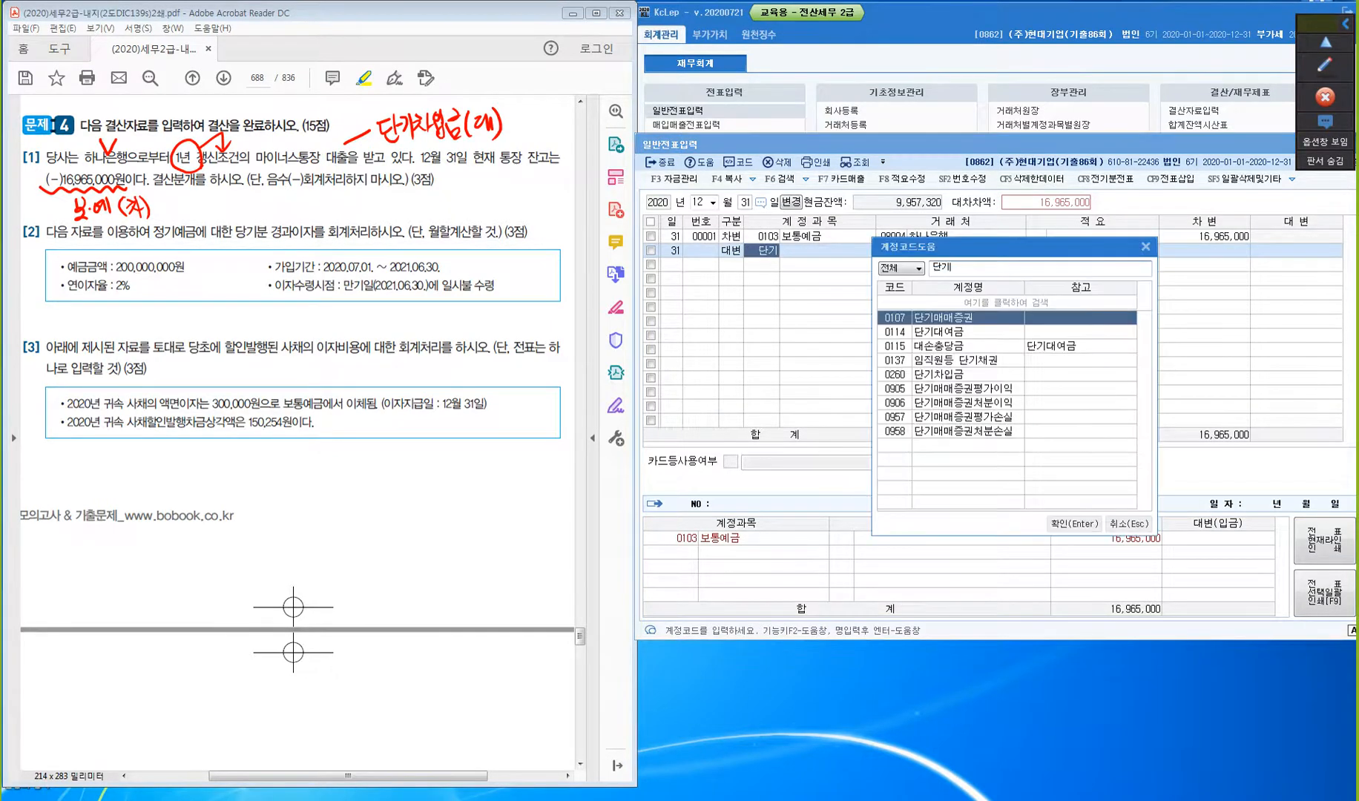
key("Down")
key("Down")
key("Down")
key("Down")
key("Return")
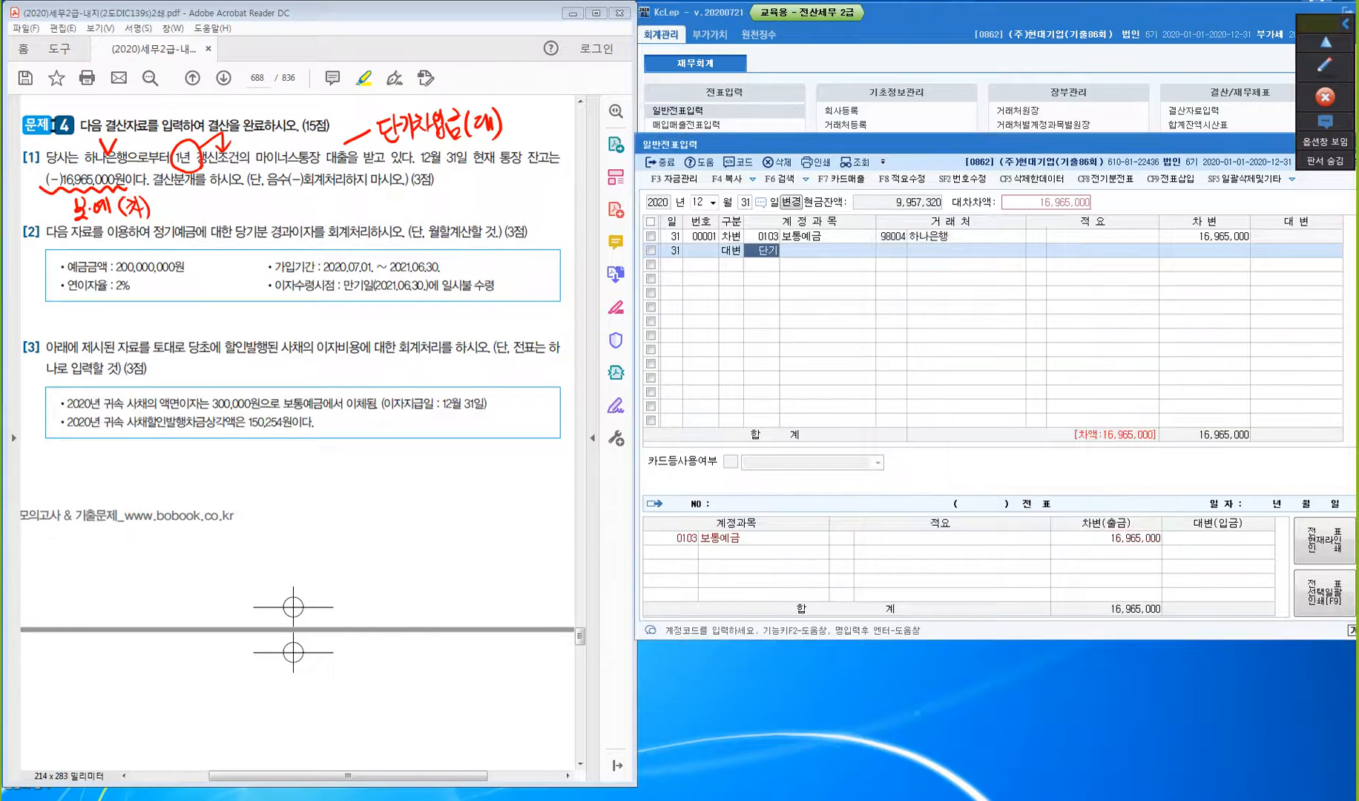
key("Return")
key("Return")
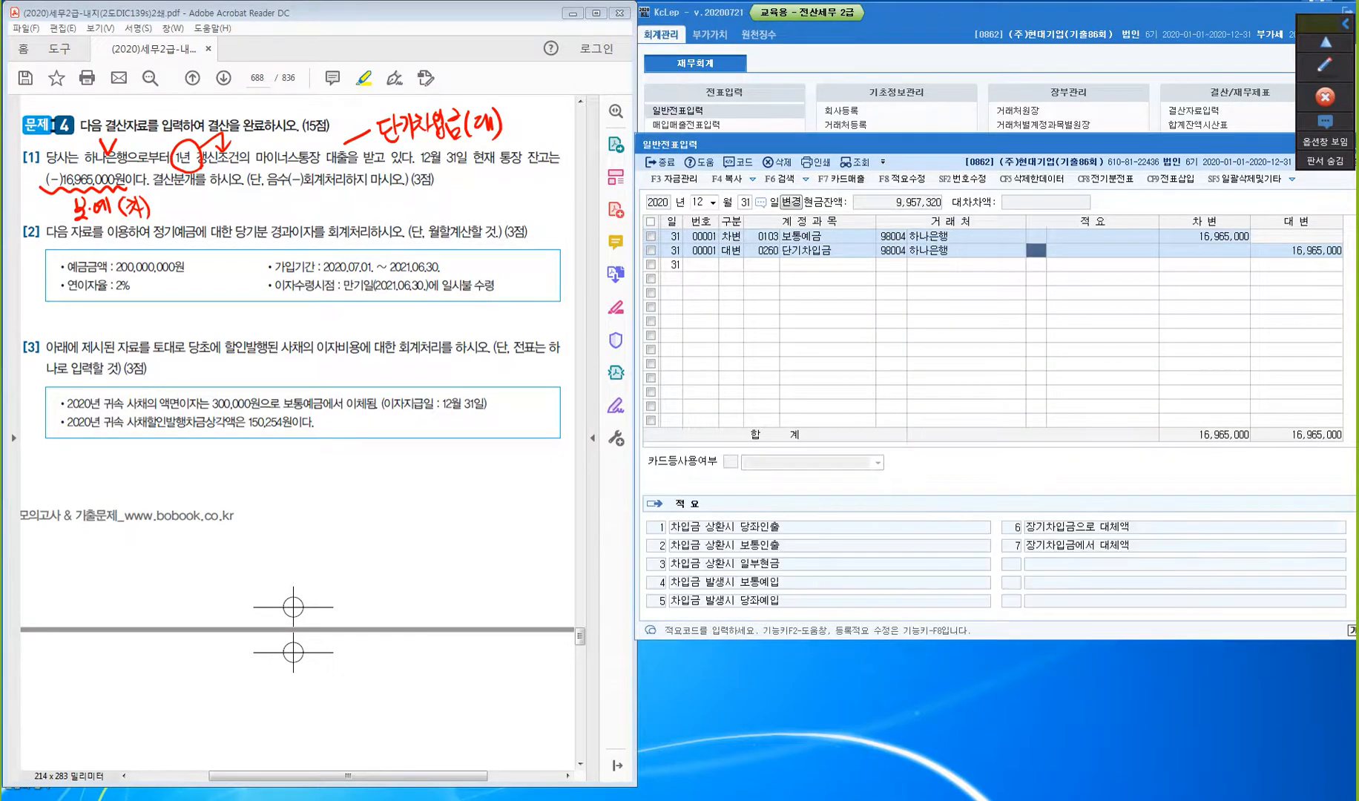
key("Return")
key("Return")
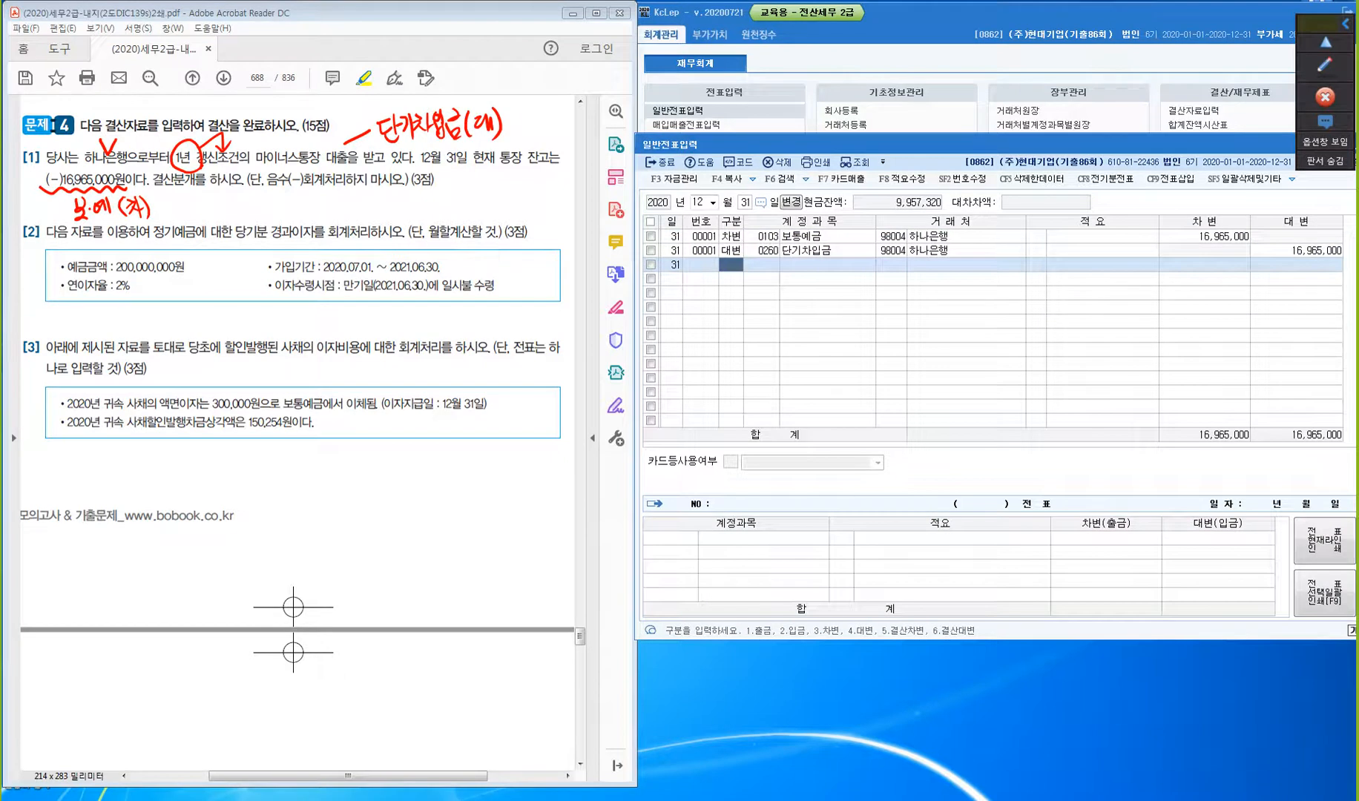
key("Up")
key("Return")
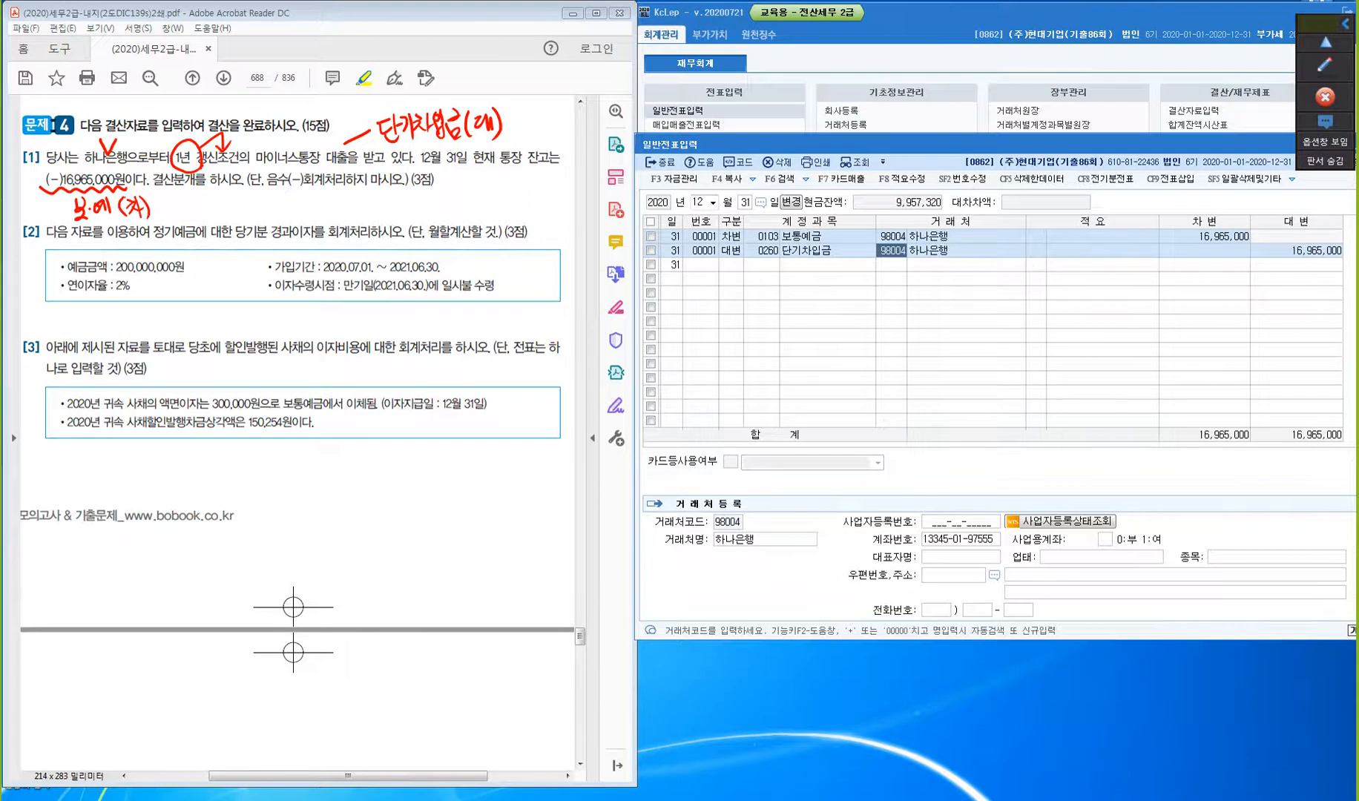
- In 문제 4 [2], underline the 만기일 일시불 수령 condition in pen and write the accrual period 2020.7.1~2020.12.31
left_click(1325, 66)
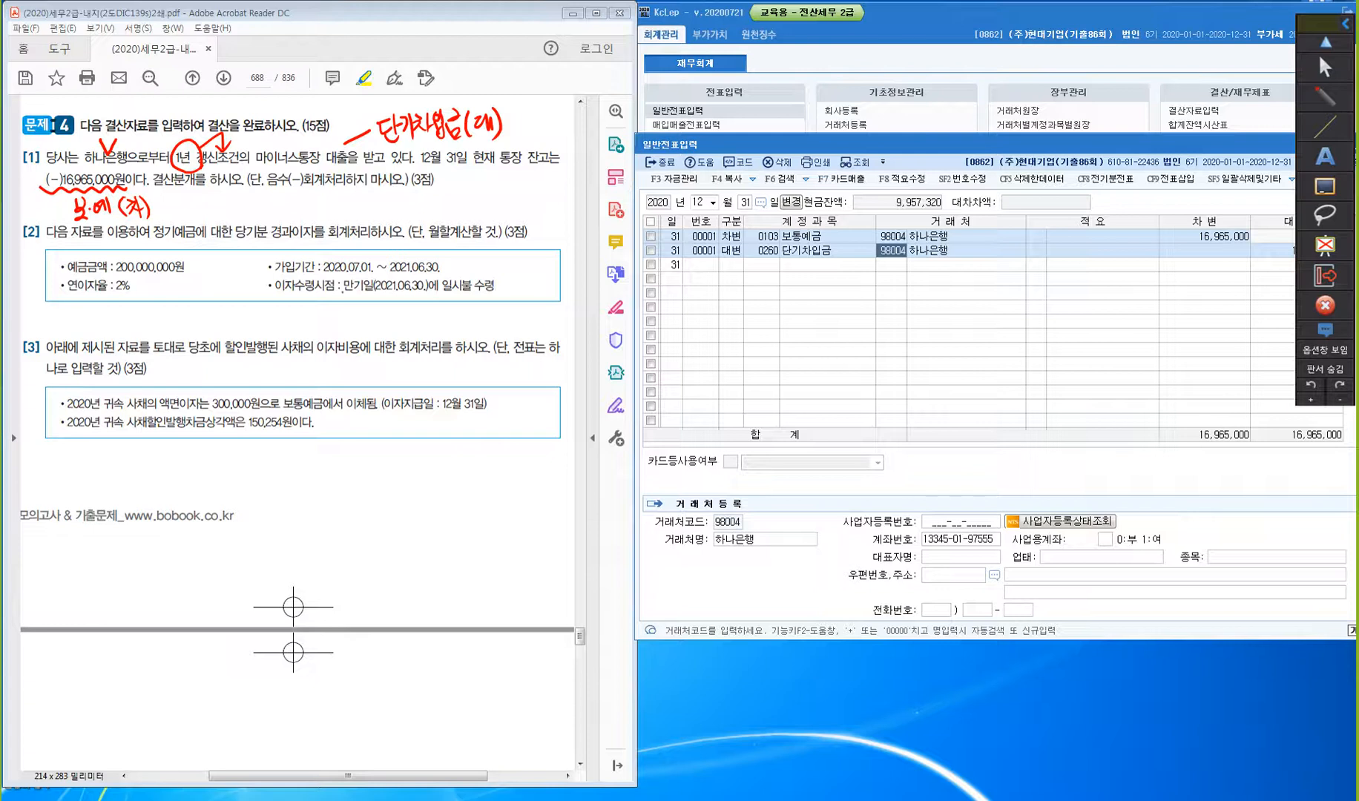
left_click_drag(343, 292, 508, 295)
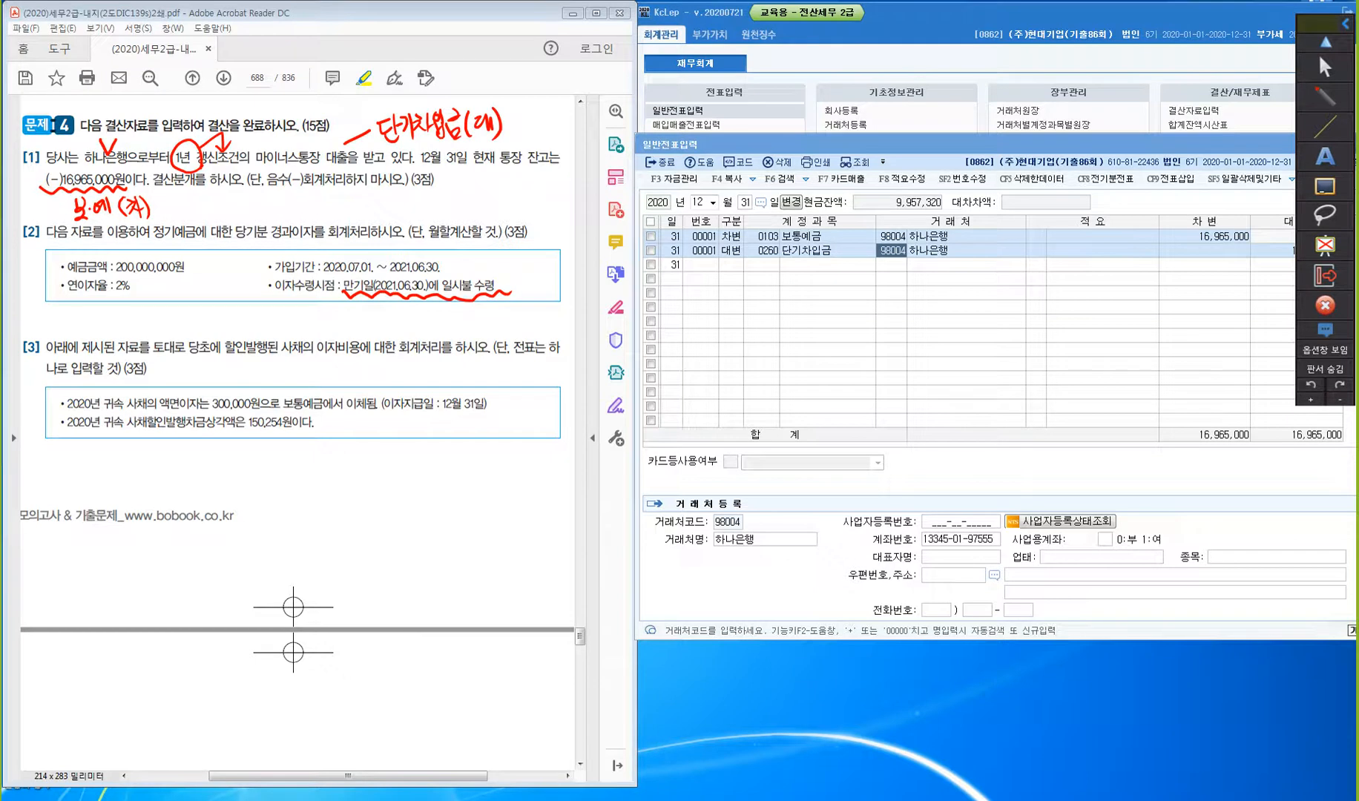
mouse_move(327, 242)
left_mouse_down()
mouse_move(337, 255)
mouse_move(345, 244)
mouse_move(429, 253)
left_mouse_up()
left_click_drag(433, 244, 465, 257)
left_click(458, 253)
left_click_drag(469, 245, 501, 256)
left_click(480, 255)
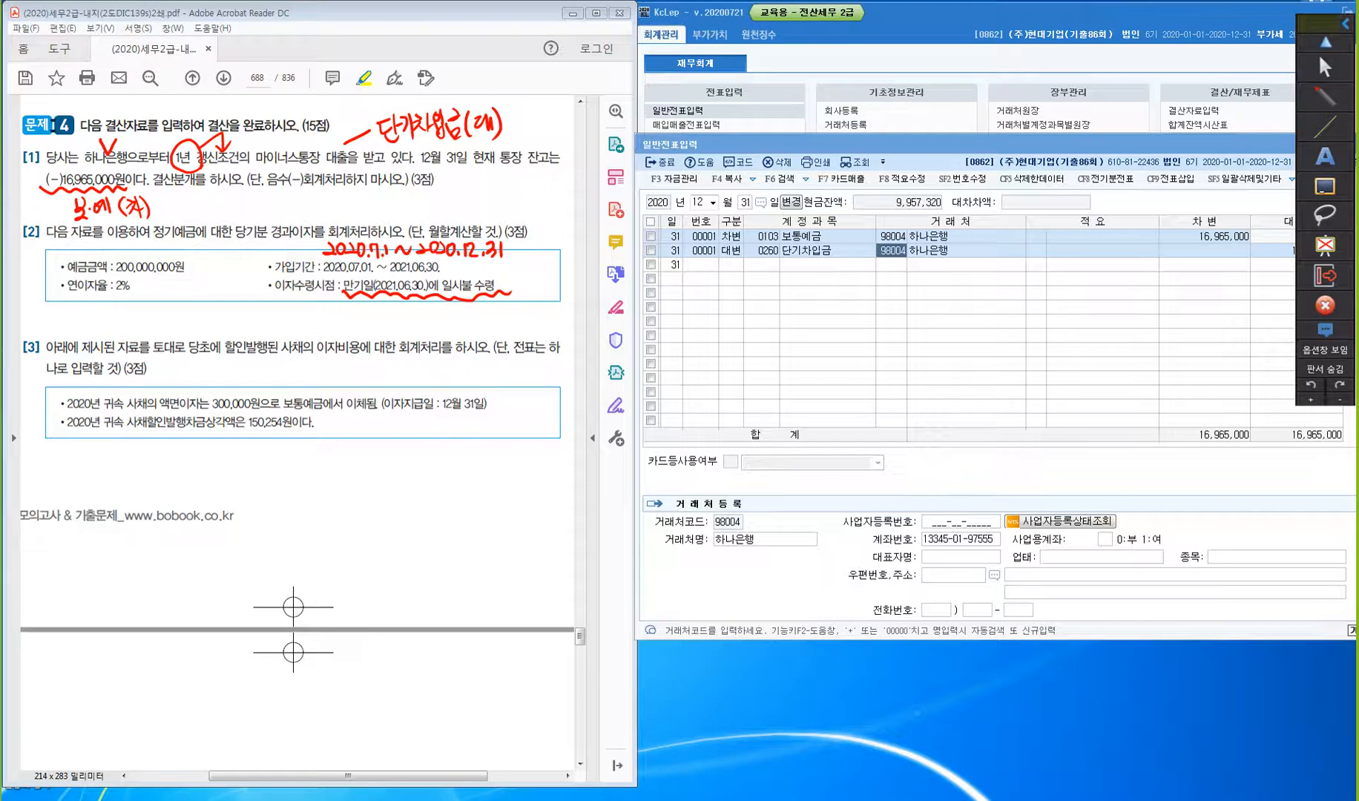
- Underline 정기예금 in [2], draw an arrow to 경과이자 and handwrite 이자수익 beside it
mouse_move(152, 244)
left_mouse_down()
mouse_move(197, 243)
mouse_move(289, 199)
mouse_move(289, 226)
mouse_move(319, 218)
left_mouse_up()
left_click_drag(320, 199, 334, 211)
mouse_move(334, 194)
left_mouse_down()
mouse_move(336, 214)
mouse_move(346, 192)
mouse_move(341, 211)
left_mouse_up()
left_click_drag(348, 206, 351, 219)
left_click_drag(362, 193, 369, 204)
left_click_drag(358, 206, 371, 216)
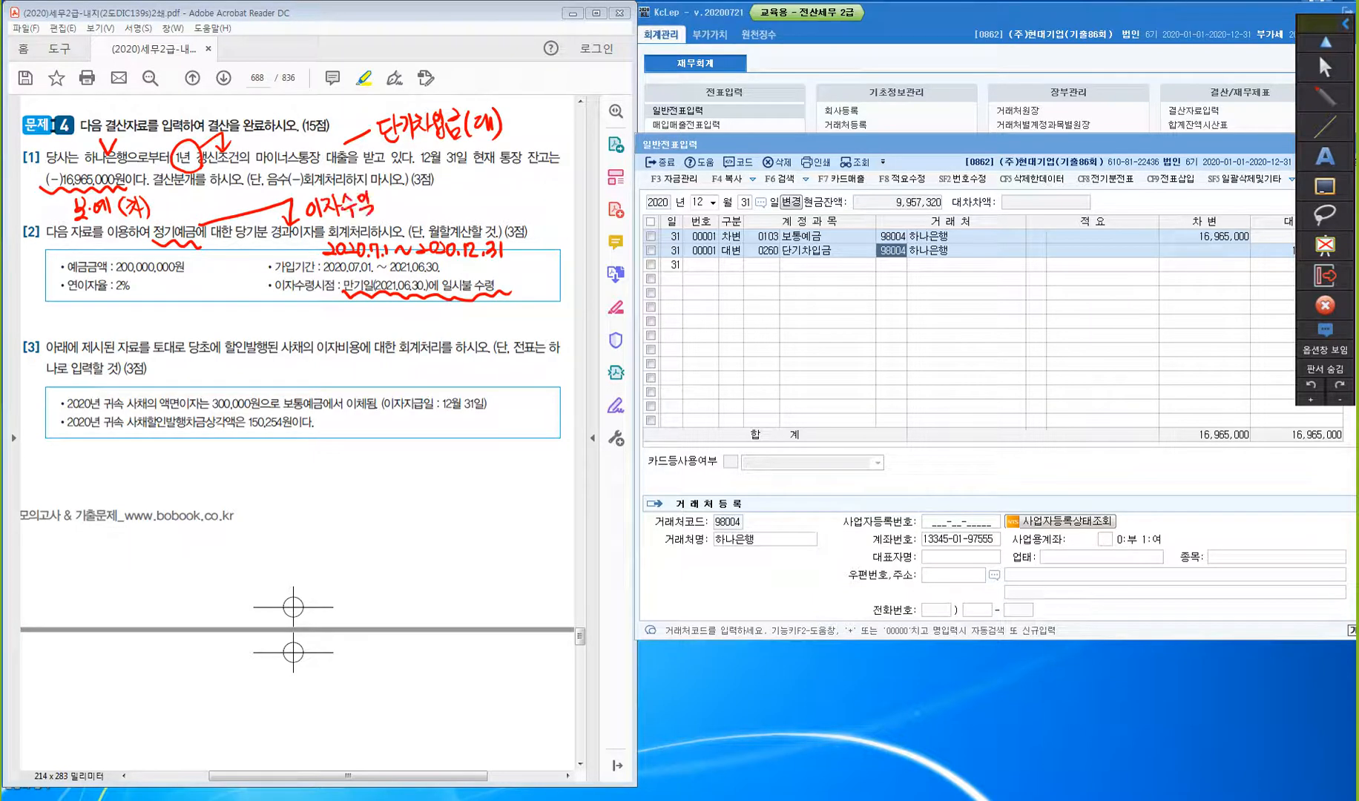
- Handwrite the accrued interest calculation 2억 × 2% × 6/12 = 2,000,000 beneath the deposit data in [2], and leave annotation mode
mouse_move(75, 304)
left_mouse_down()
mouse_move(86, 317)
mouse_move(88, 303)
left_mouse_up()
left_click_drag(95, 307, 116, 323)
left_click(113, 312)
mouse_move(119, 309)
left_mouse_down()
mouse_move(107, 324)
mouse_move(144, 309)
left_mouse_up()
mouse_move(150, 301)
left_mouse_down()
mouse_move(142, 322)
mouse_move(168, 317)
left_mouse_up()
left_click_drag(170, 302, 162, 318)
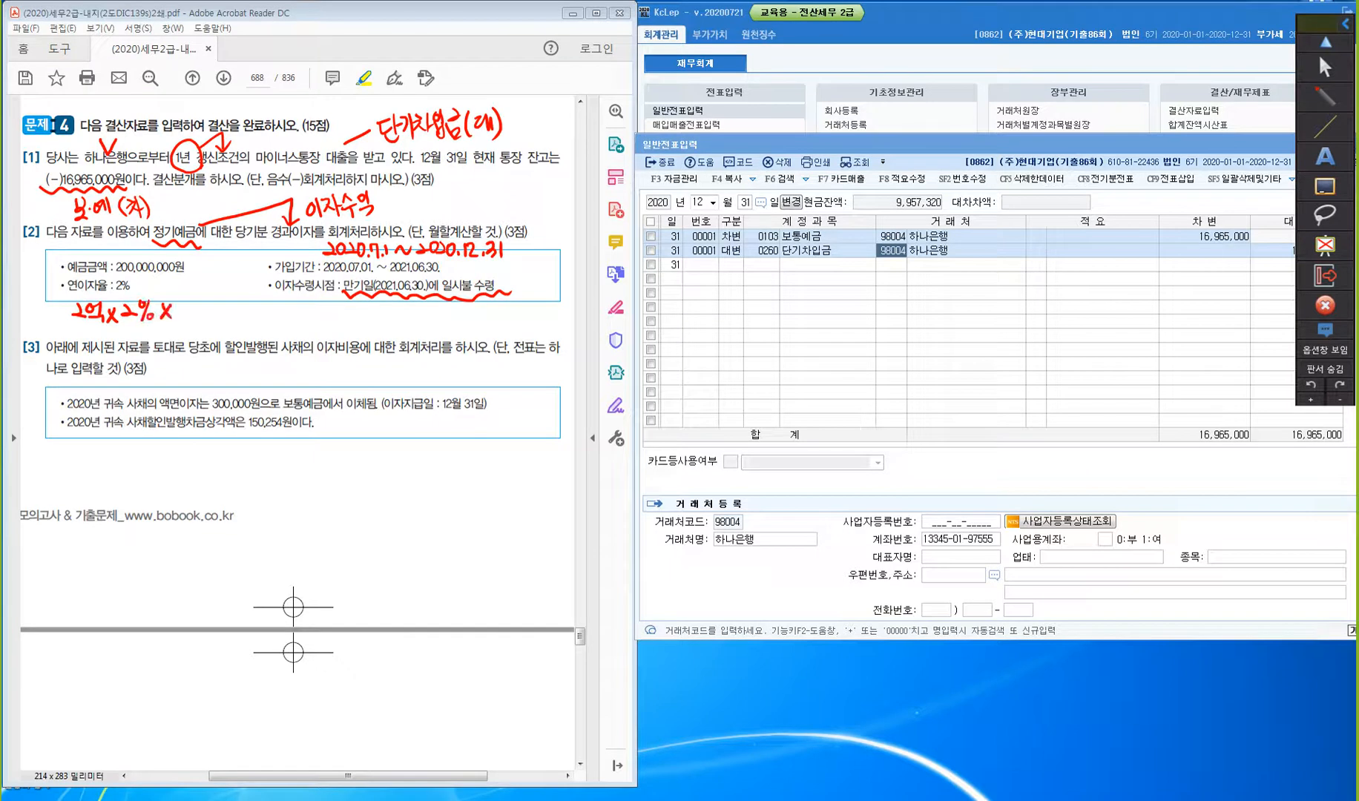
left_click_drag(187, 313, 187, 329)
mouse_move(193, 314)
left_mouse_down()
mouse_move(209, 328)
mouse_move(214, 305)
left_mouse_up()
mouse_move(201, 279)
left_mouse_down()
mouse_move(190, 294)
mouse_move(232, 313)
left_mouse_up()
left_click_drag(243, 303, 257, 322)
left_click_drag(269, 309, 294, 319)
left_click(294, 317)
left_click_drag(303, 307, 303, 309)
left_click_drag(313, 307, 322, 308)
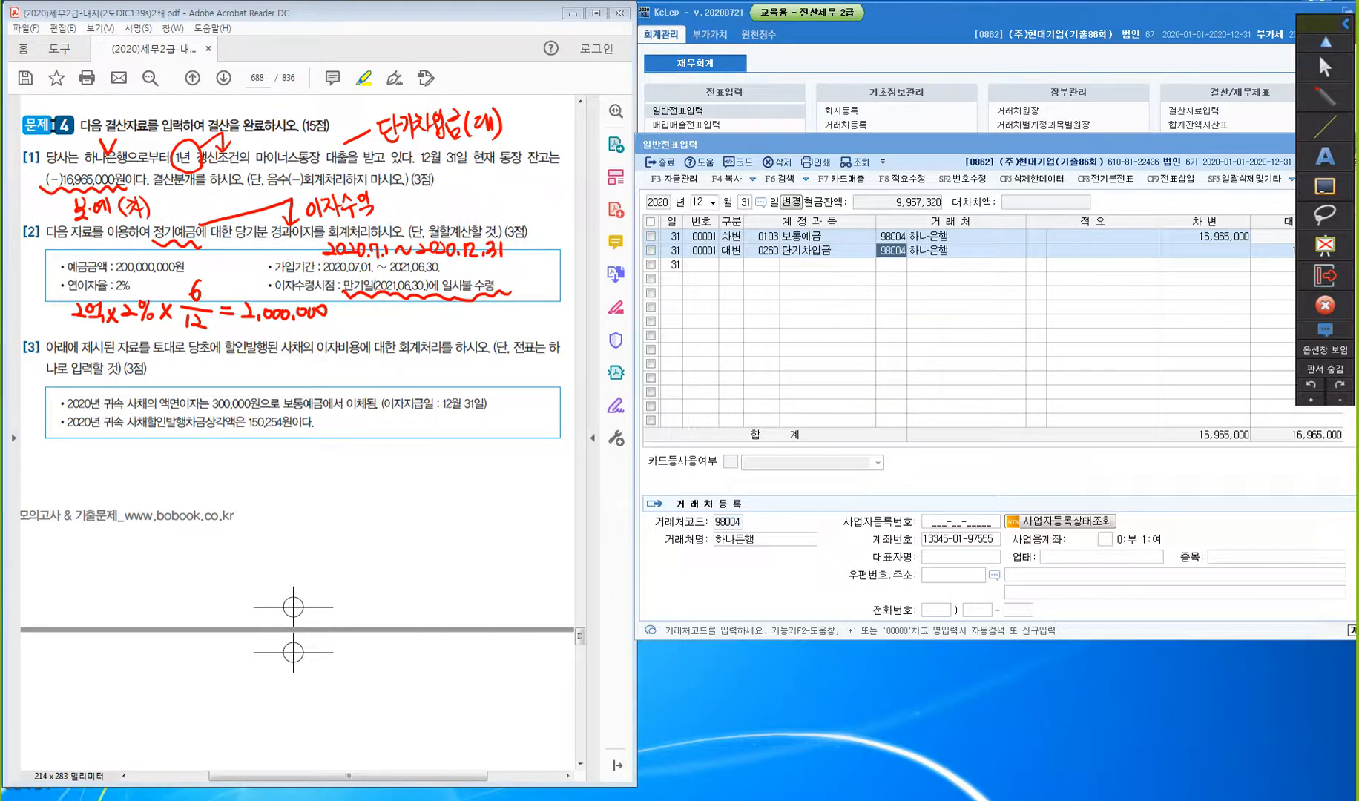
left_click(1326, 67)
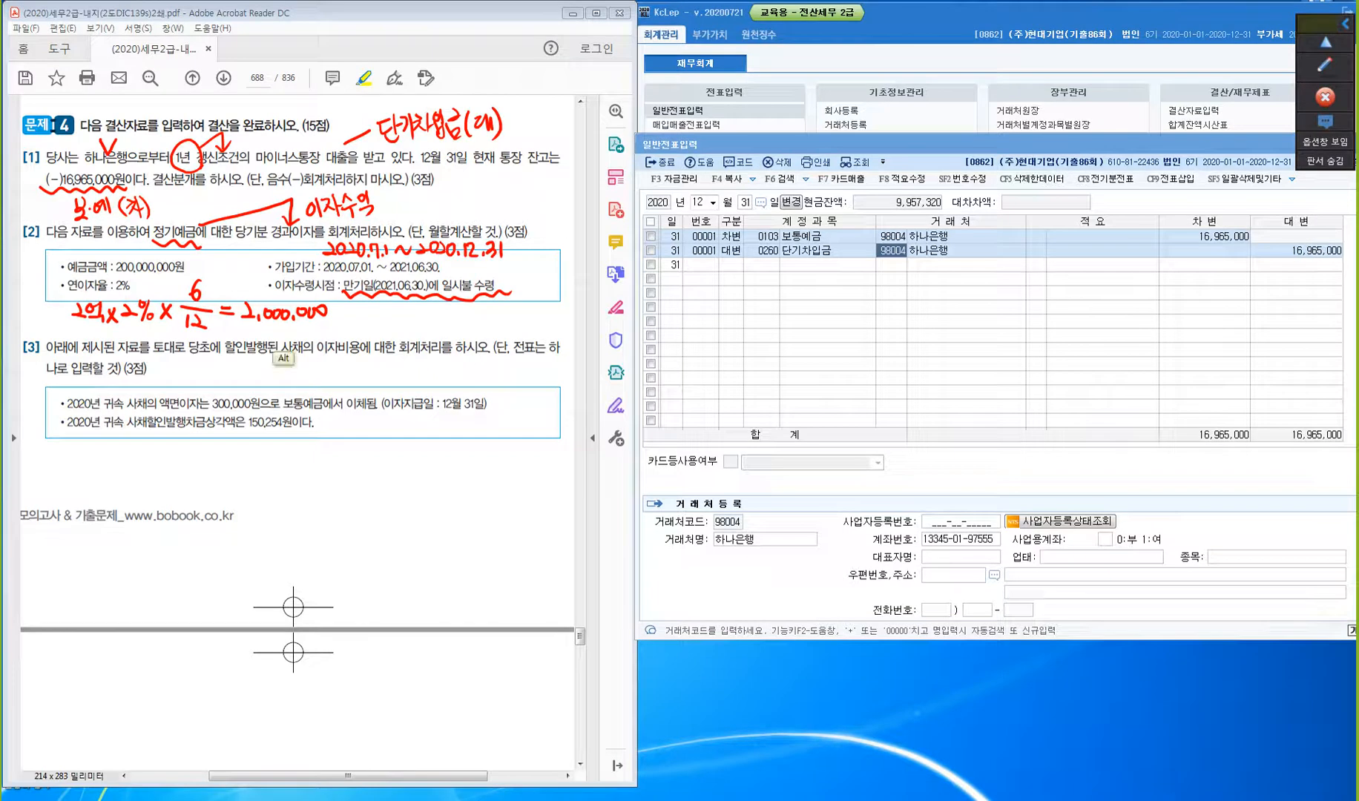
- Handwrite 미수수익 under the 이자수령시점 line in [2], and leave annotation mode
left_click(1325, 65)
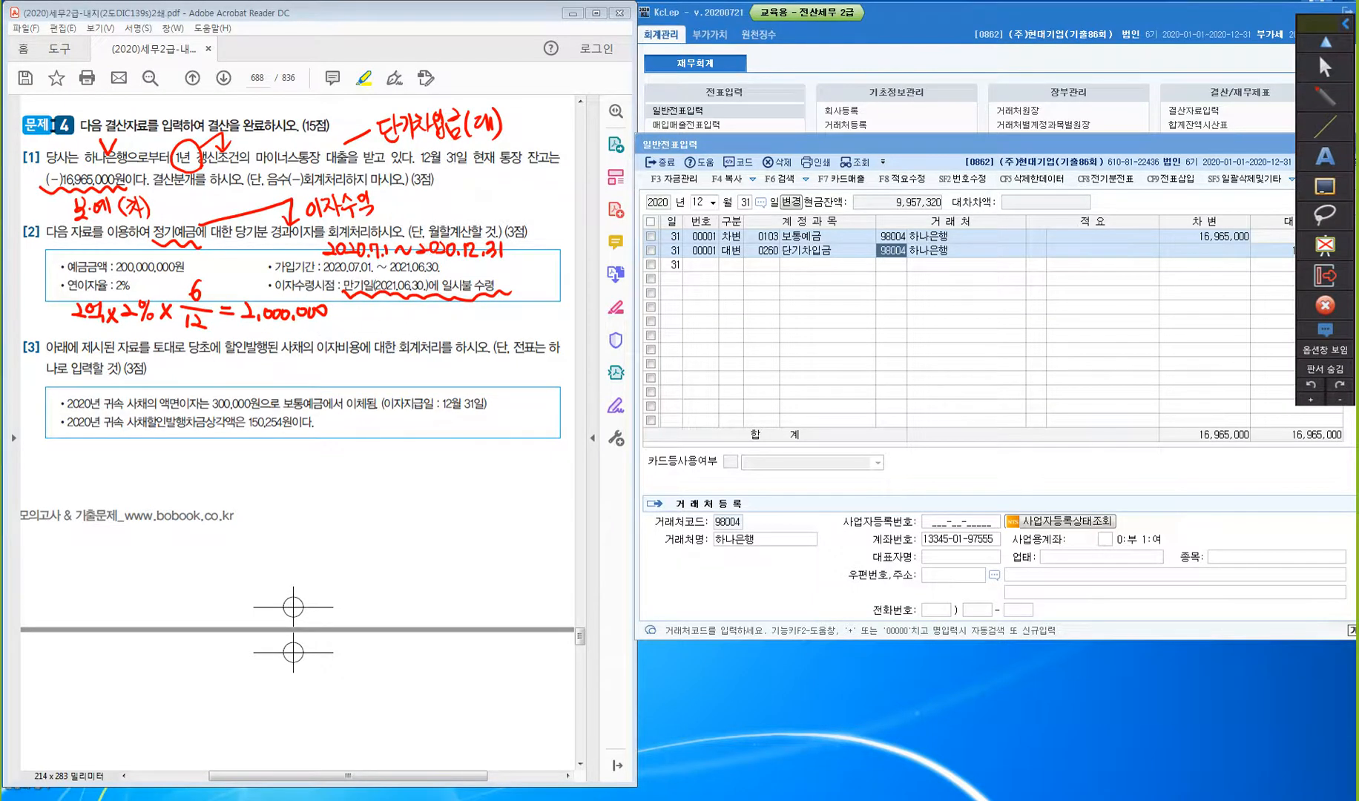
left_click_drag(385, 309, 403, 323)
mouse_move(413, 300)
left_mouse_down()
mouse_move(406, 313)
mouse_move(422, 311)
left_mouse_up()
mouse_move(404, 315)
left_mouse_down()
mouse_move(426, 313)
mouse_move(419, 327)
mouse_move(424, 315)
left_mouse_up()
left_click_drag(430, 306, 443, 313)
mouse_move(436, 315)
left_mouse_down()
mouse_move(436, 327)
mouse_move(447, 307)
left_mouse_up()
left_click_drag(457, 304, 456, 330)
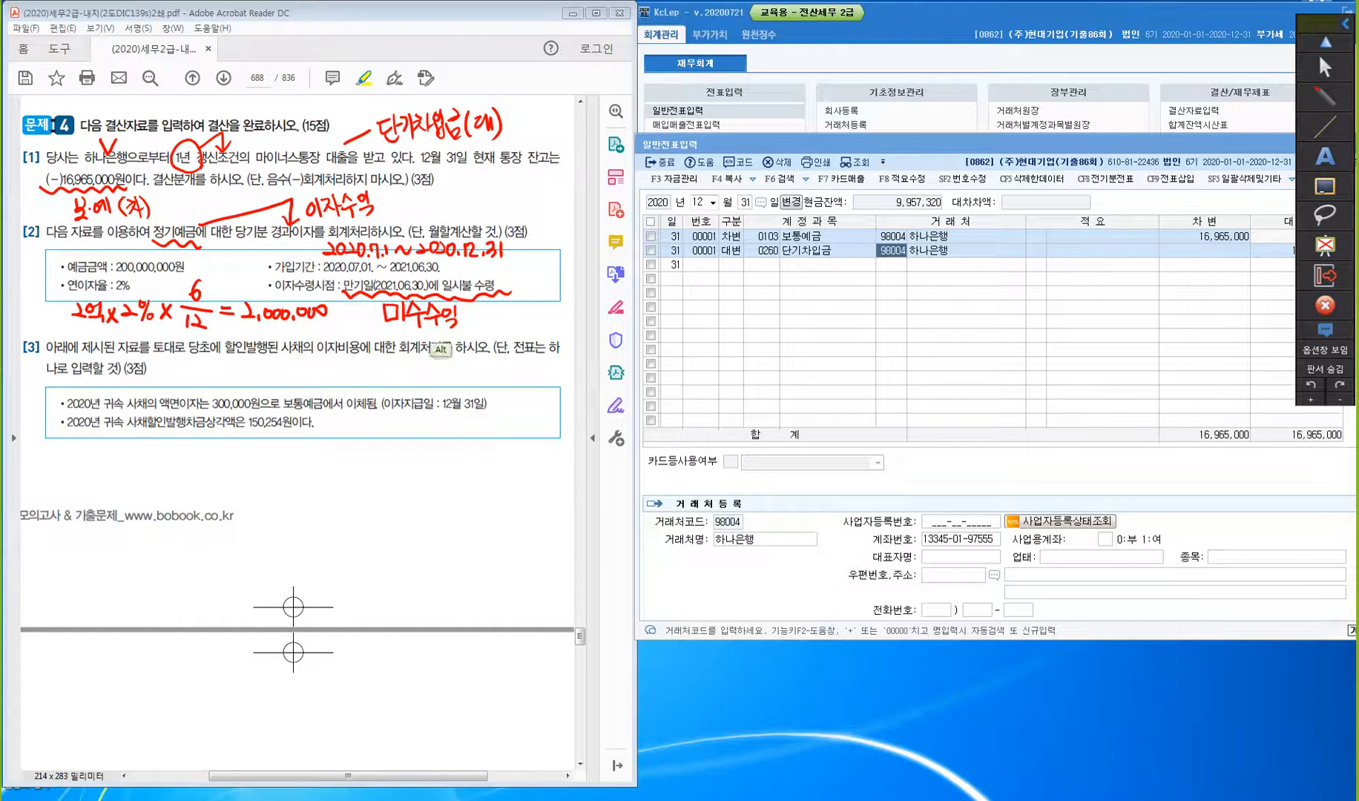
left_click(1326, 68)
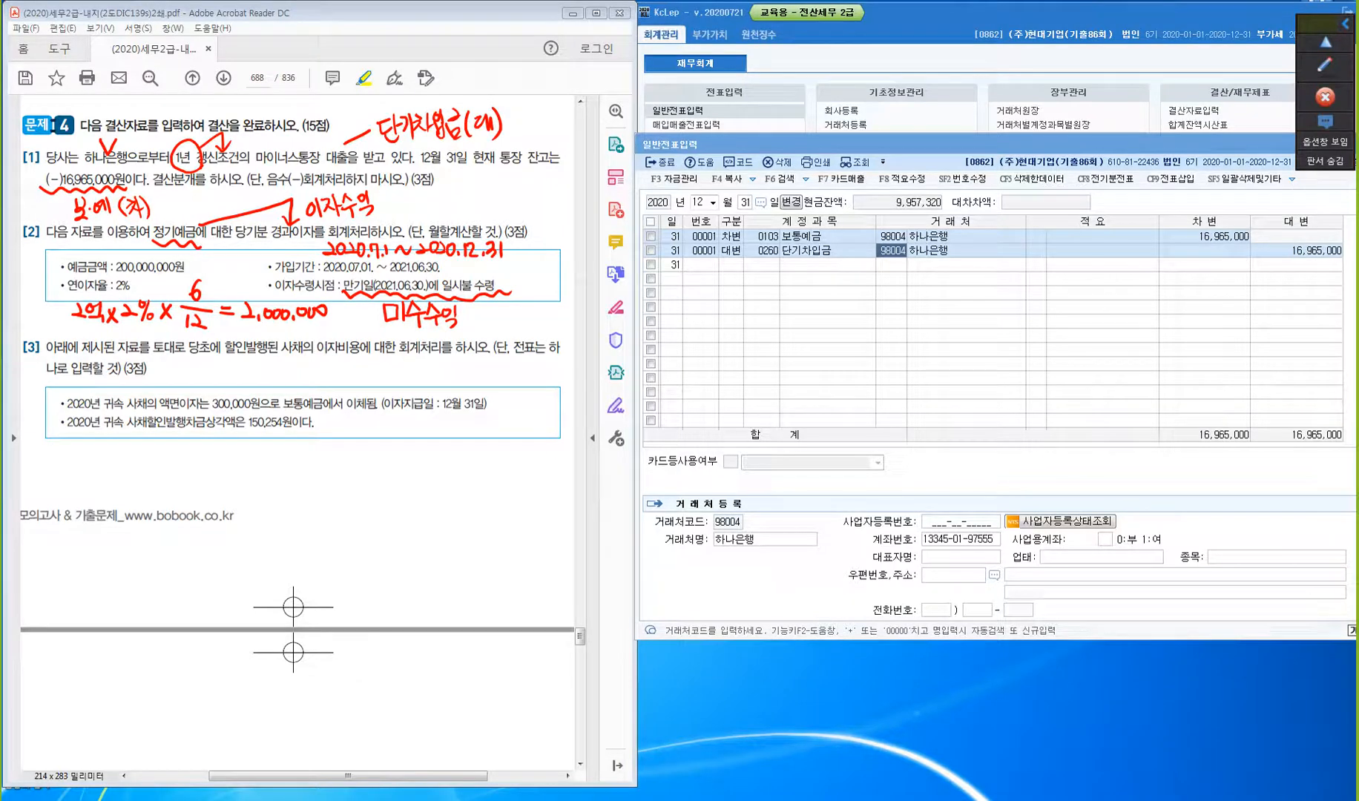
- Enter a new debit line for 미수수익 (0116) of 2,000,000 on December 31, leaving 거래처 blank
key("Return")
key("Return")
key("Return")
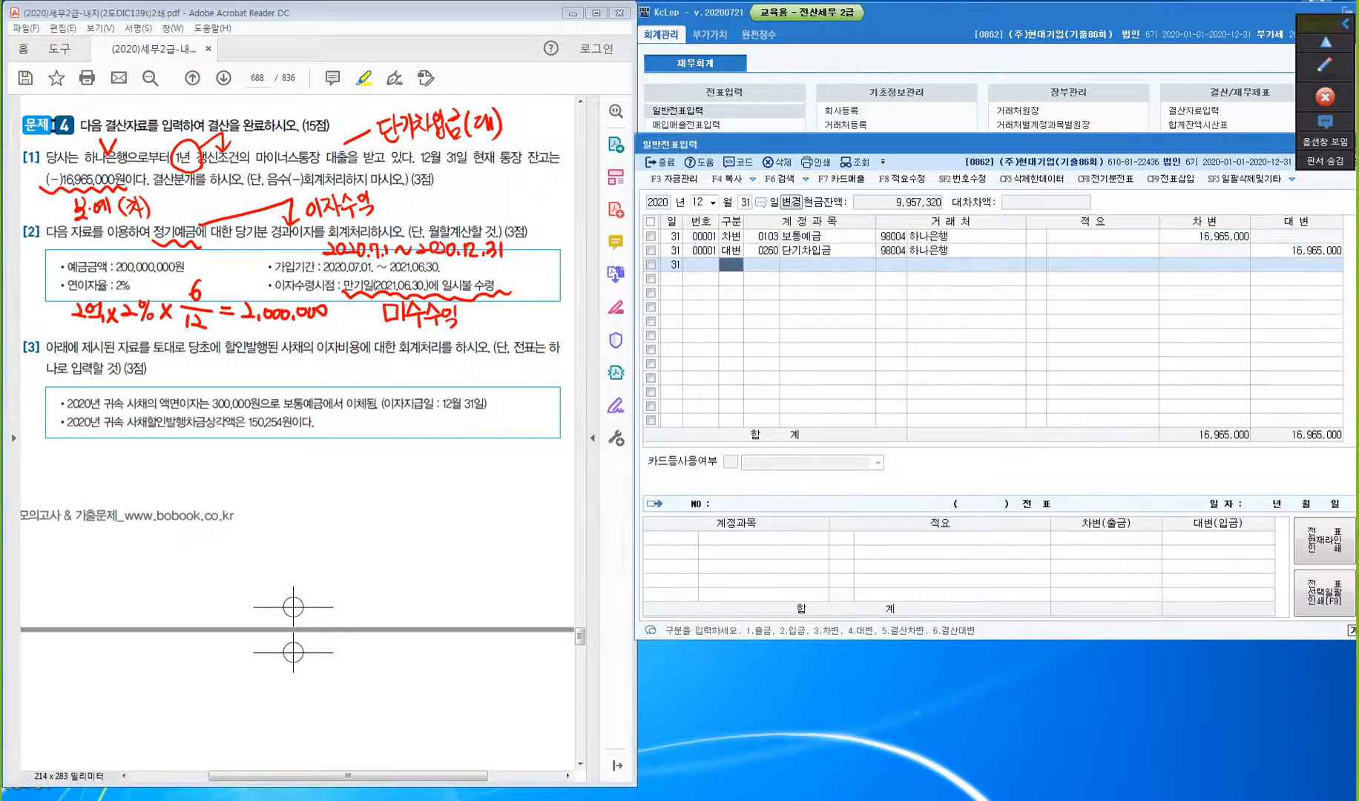
key("Return")
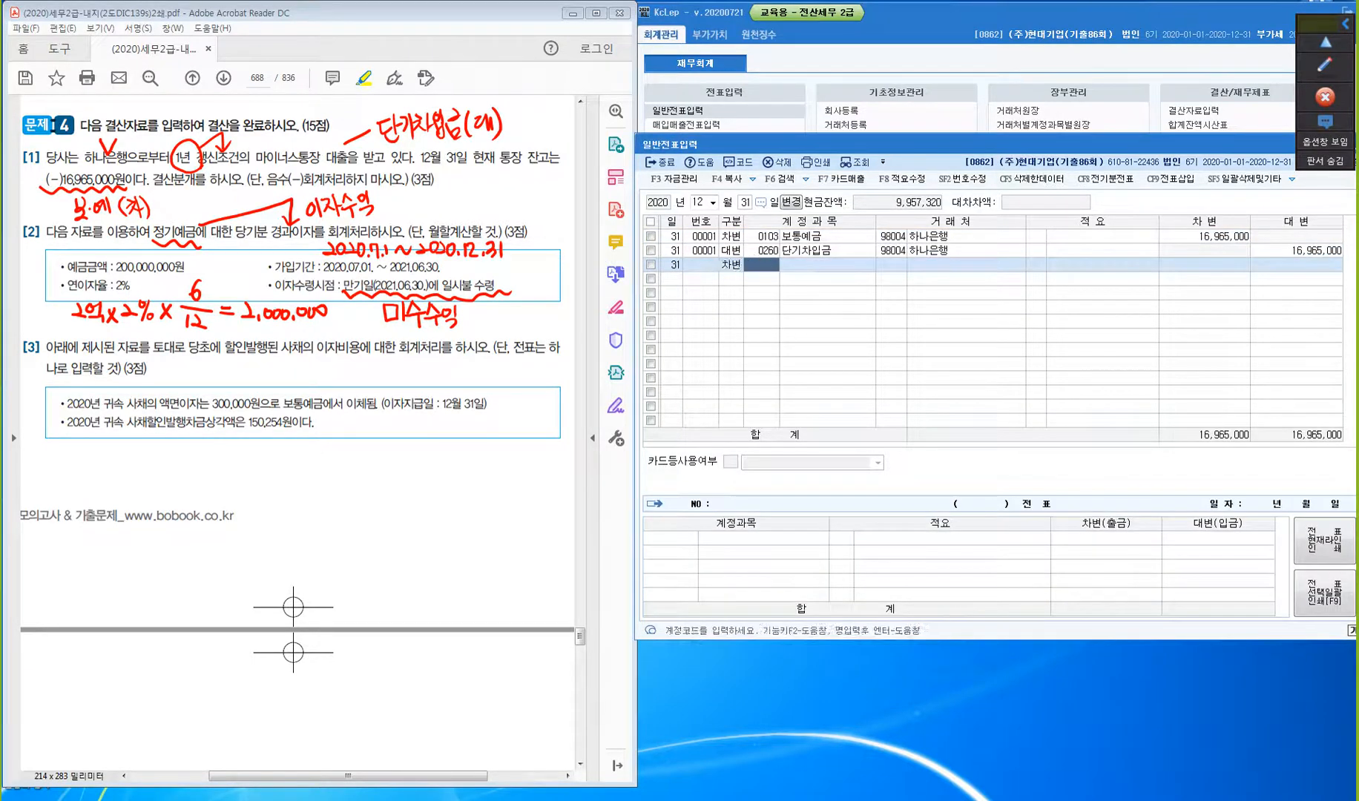
type("미수수익")
key("Return")
key("Return")
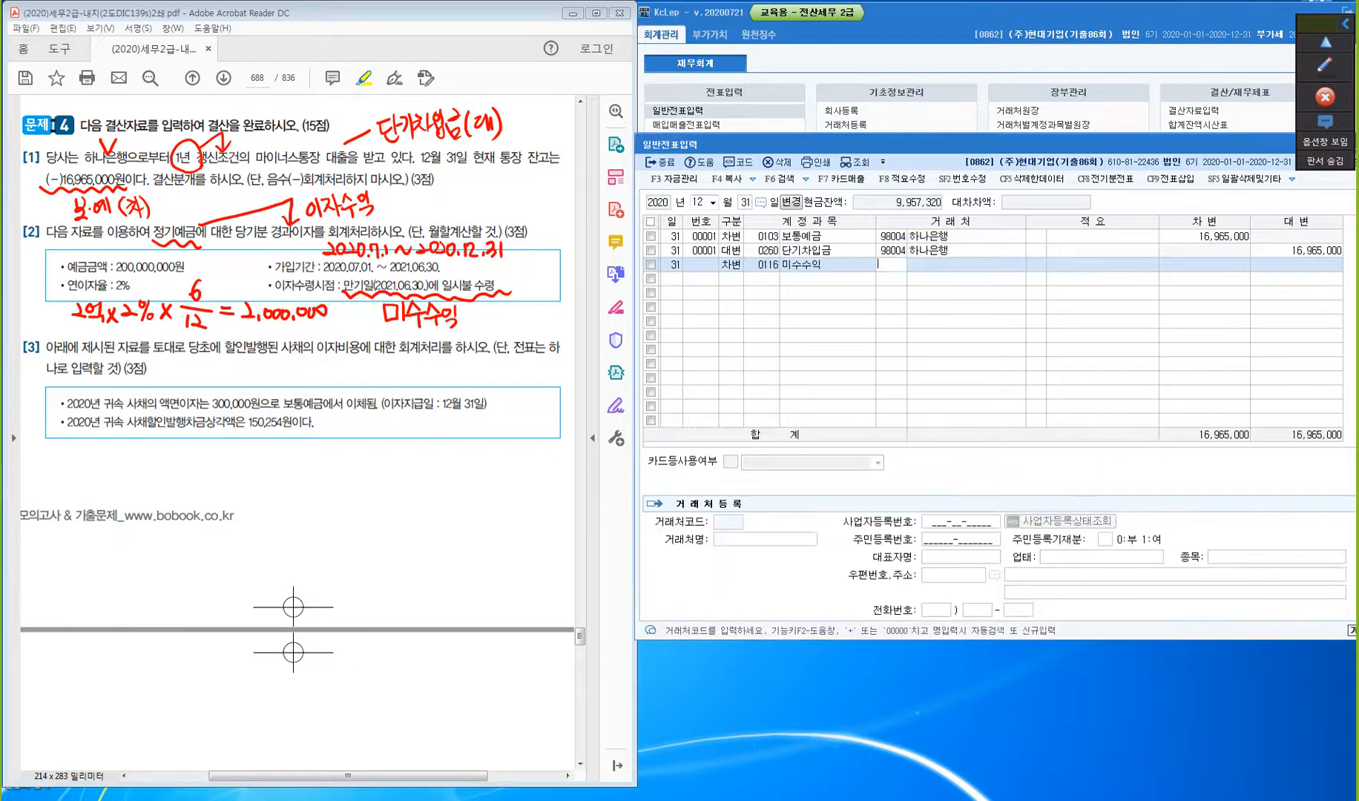
key("Return")
key("Return")
key("Left")
key("Delete")
key("Return")
key("Return")
key("Return")
type("2000000")
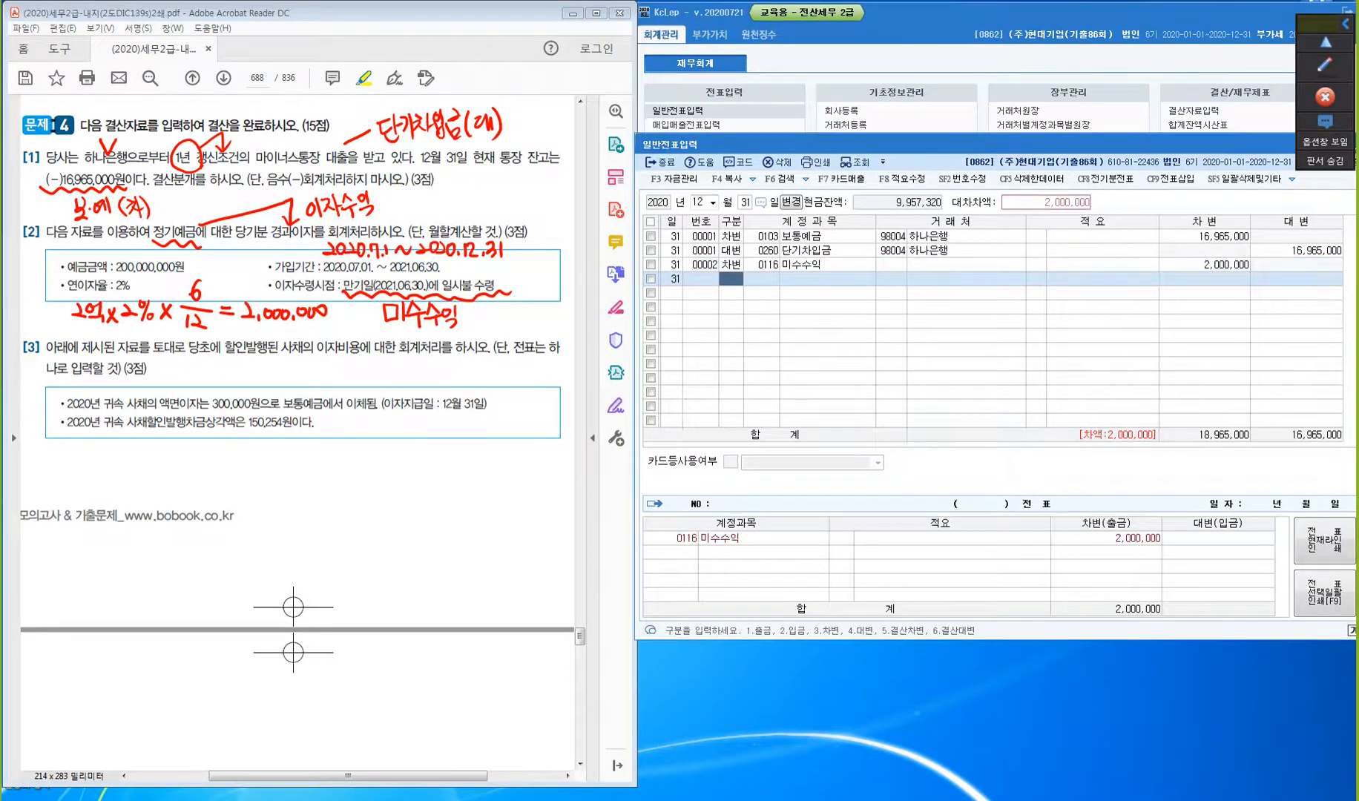
- Add the balancing credit line for 이자수익 (0901) of 2,000,000, and switch the screen-annotation pen back on
type("4")
key("Return")
type("이자수")
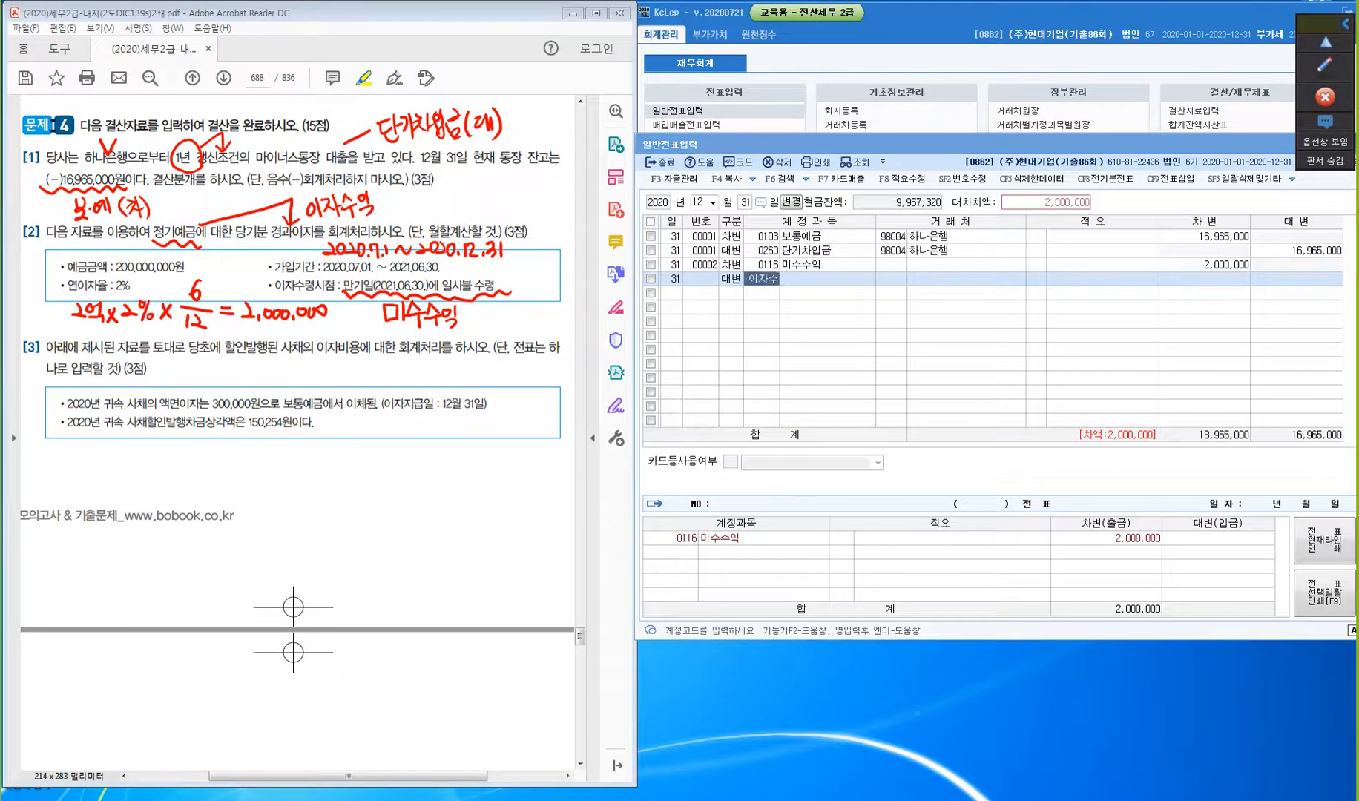
key("Return")
key("Return")
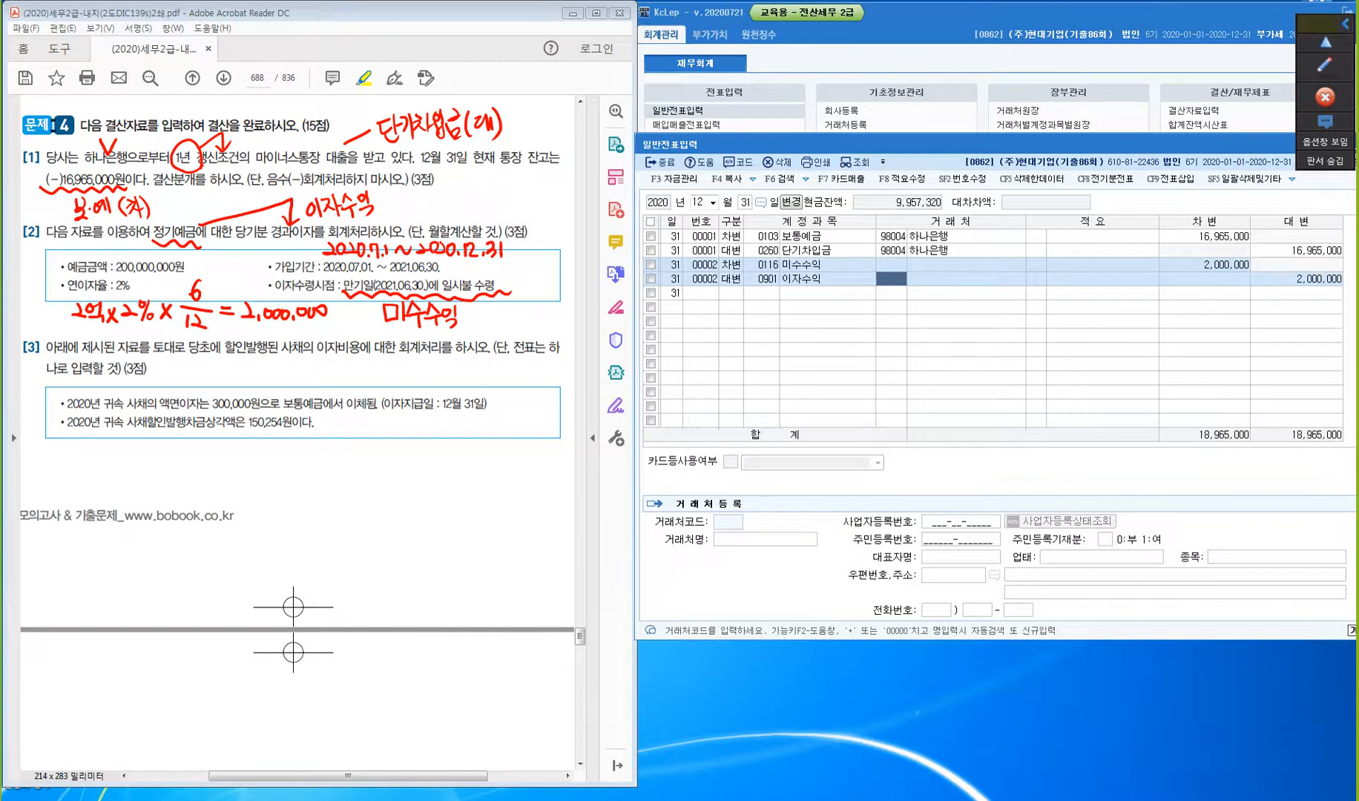
left_click(1324, 66)
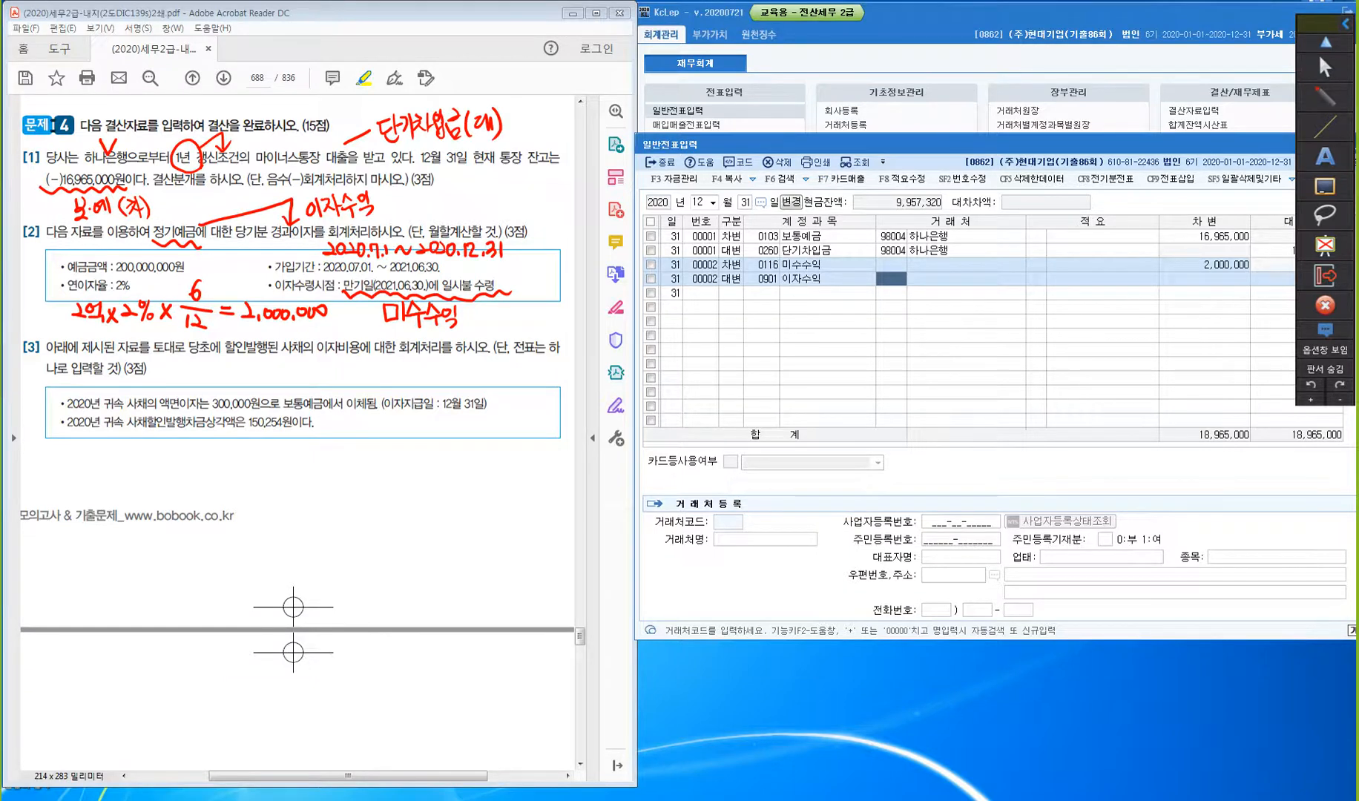
- Clear the old handwriting, and mark the discount-issued bond wording, 보통예금, 12월 31일 and the amortization amount in [3]
key("Delete")
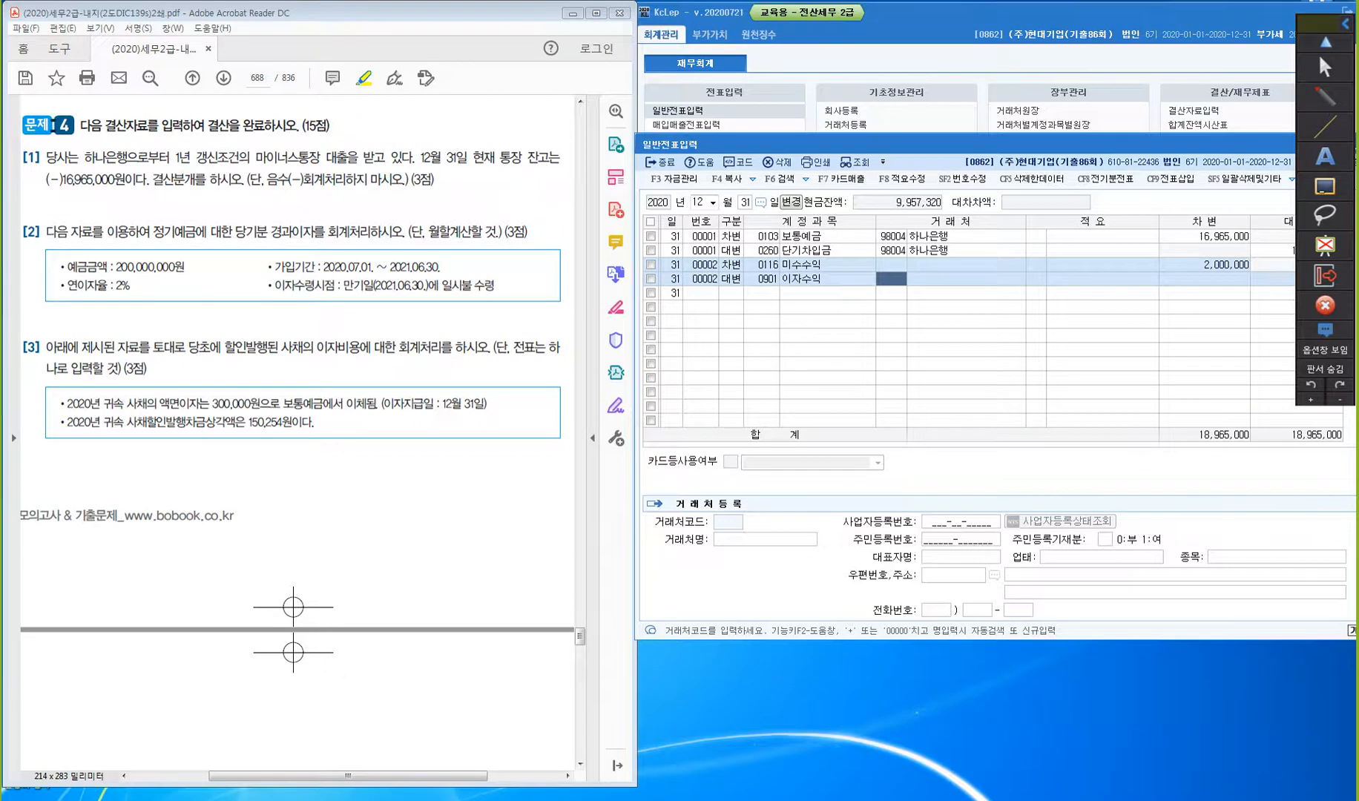
left_click_drag(225, 351, 363, 353)
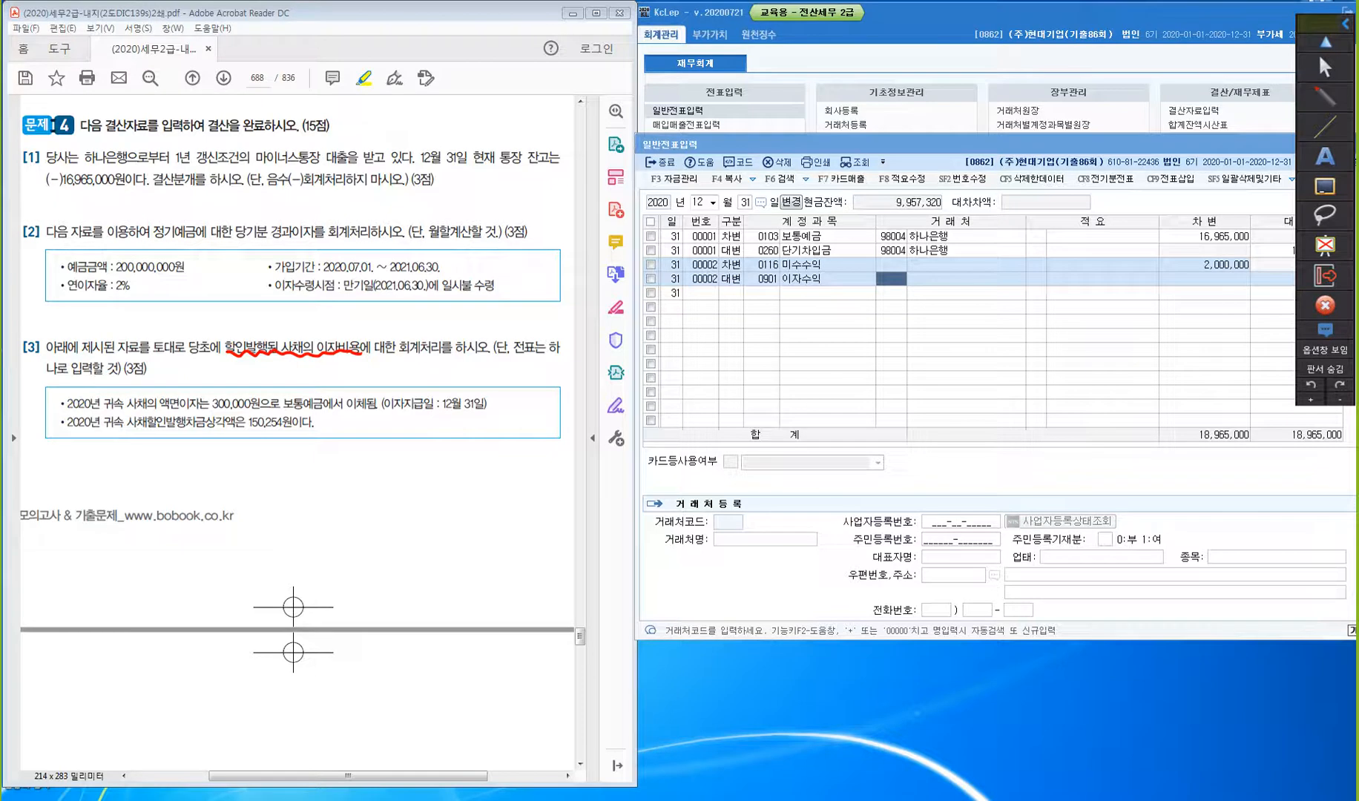
mouse_move(280, 385)
left_mouse_down()
mouse_move(276, 401)
mouse_move(319, 401)
left_mouse_up()
left_click_drag(436, 410, 486, 409)
mouse_move(505, 394)
left_mouse_down()
mouse_move(498, 409)
mouse_move(509, 420)
mouse_move(528, 402)
mouse_move(523, 420)
left_mouse_up()
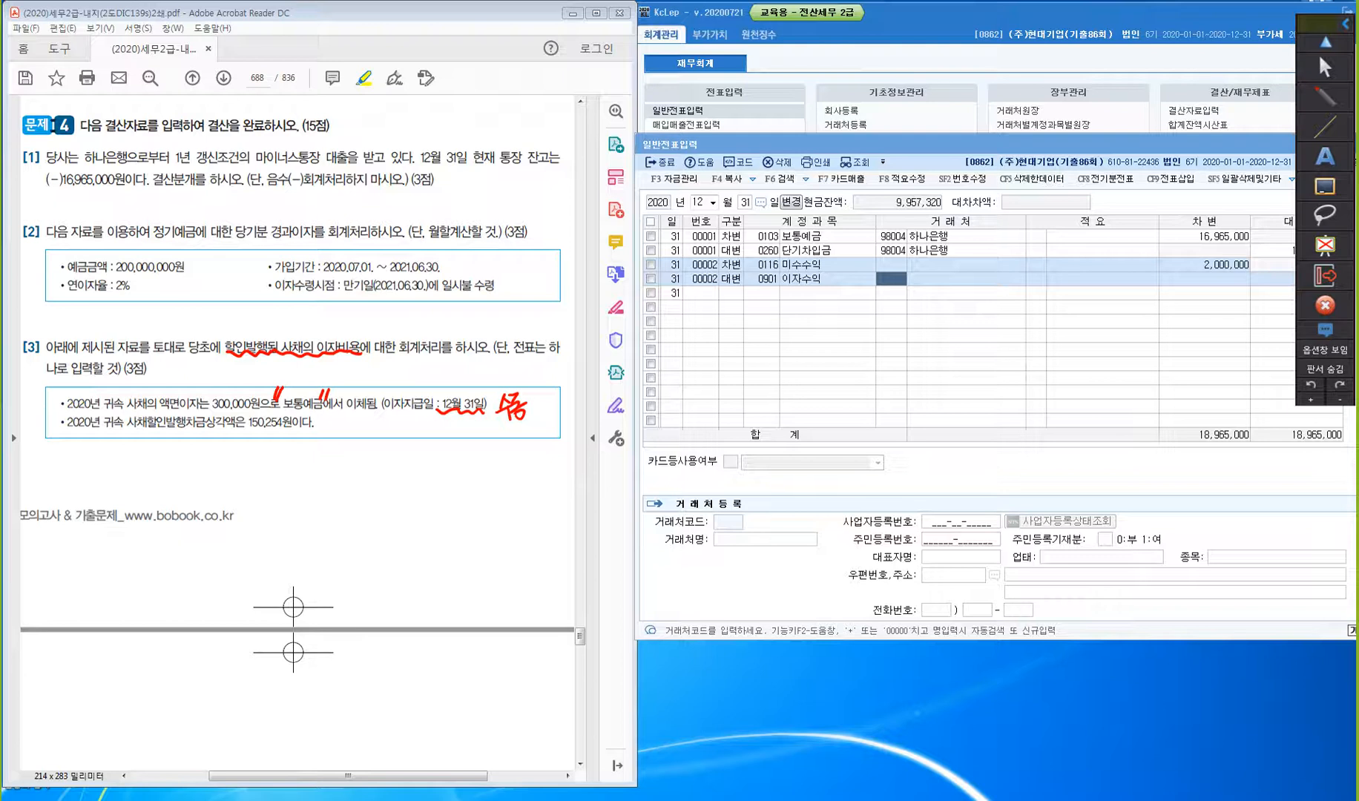
mouse_move(206, 430)
left_mouse_down()
mouse_move(241, 432)
mouse_move(238, 448)
mouse_move(263, 448)
mouse_move(265, 434)
left_mouse_up()
mouse_move(245, 362)
left_mouse_down()
mouse_move(216, 338)
mouse_move(239, 369)
left_mouse_up()
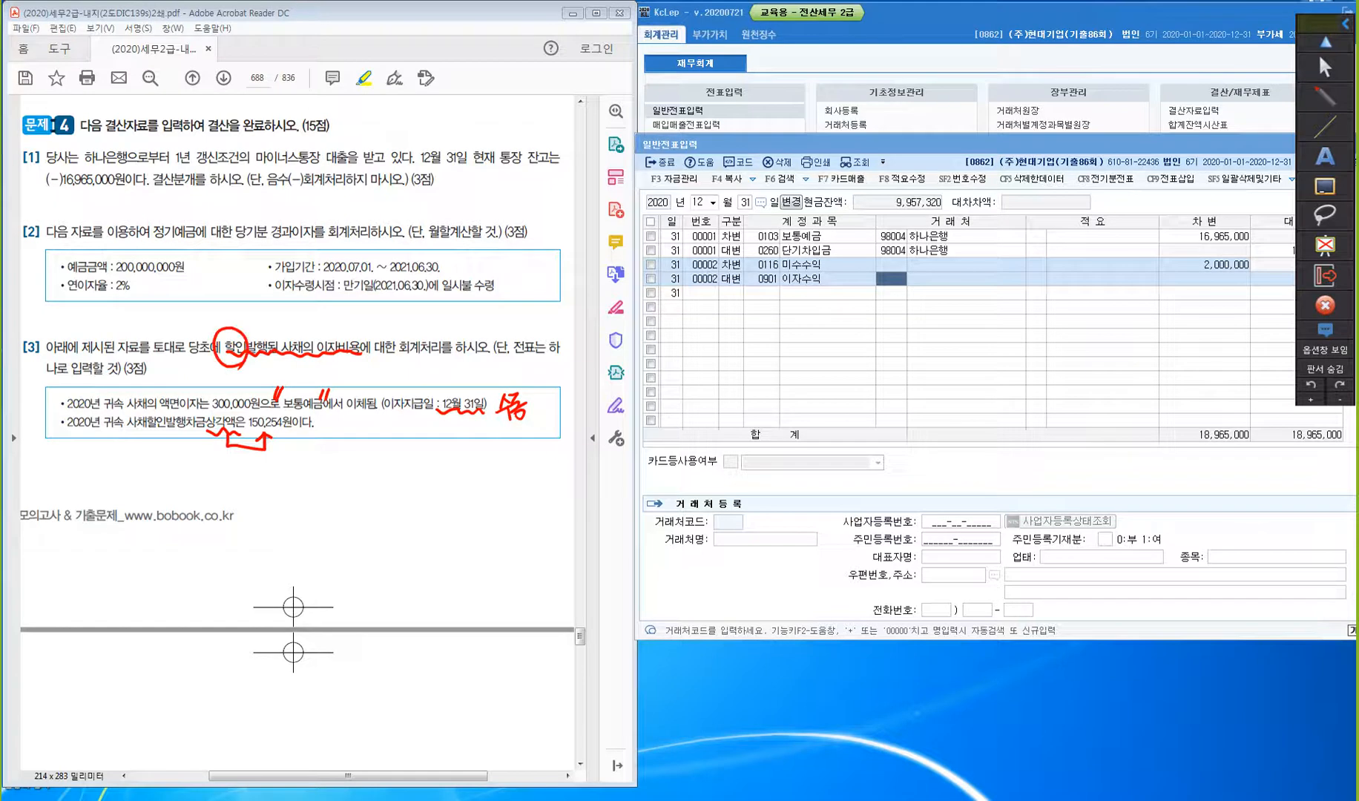
- Handwrite the discount-issue example (차) 현금등 90 and (대) 사채(액면) 100 above [3]
left_click_drag(261, 295, 259, 311)
left_click_drag(266, 304, 274, 316)
left_click_drag(275, 304, 279, 314)
left_click_drag(290, 289, 297, 295)
left_click_drag(292, 299, 304, 298)
left_click_drag(304, 292, 304, 307)
left_click_drag(295, 306, 317, 302)
left_click_drag(309, 307, 309, 315)
left_click_drag(309, 306, 332, 304)
left_click_drag(320, 308, 331, 316)
mouse_move(404, 294)
left_mouse_down()
mouse_move(400, 315)
mouse_move(417, 296)
mouse_move(420, 309)
left_mouse_up()
left_click_drag(418, 294, 425, 300)
left_click_drag(425, 292, 426, 312)
mouse_move(428, 291)
left_mouse_down()
mouse_move(431, 314)
mouse_move(442, 310)
left_mouse_up()
mouse_move(449, 290)
left_mouse_down()
mouse_move(449, 314)
mouse_move(455, 298)
left_mouse_up()
left_click_drag(458, 289, 466, 297)
left_click_drag(460, 298, 464, 305)
left_click_drag(467, 291, 479, 307)
left_click_drag(491, 293, 497, 302)
left_click_drag(504, 287, 505, 310)
left_click_drag(505, 290, 519, 306)
left_click_drag(511, 302, 523, 314)
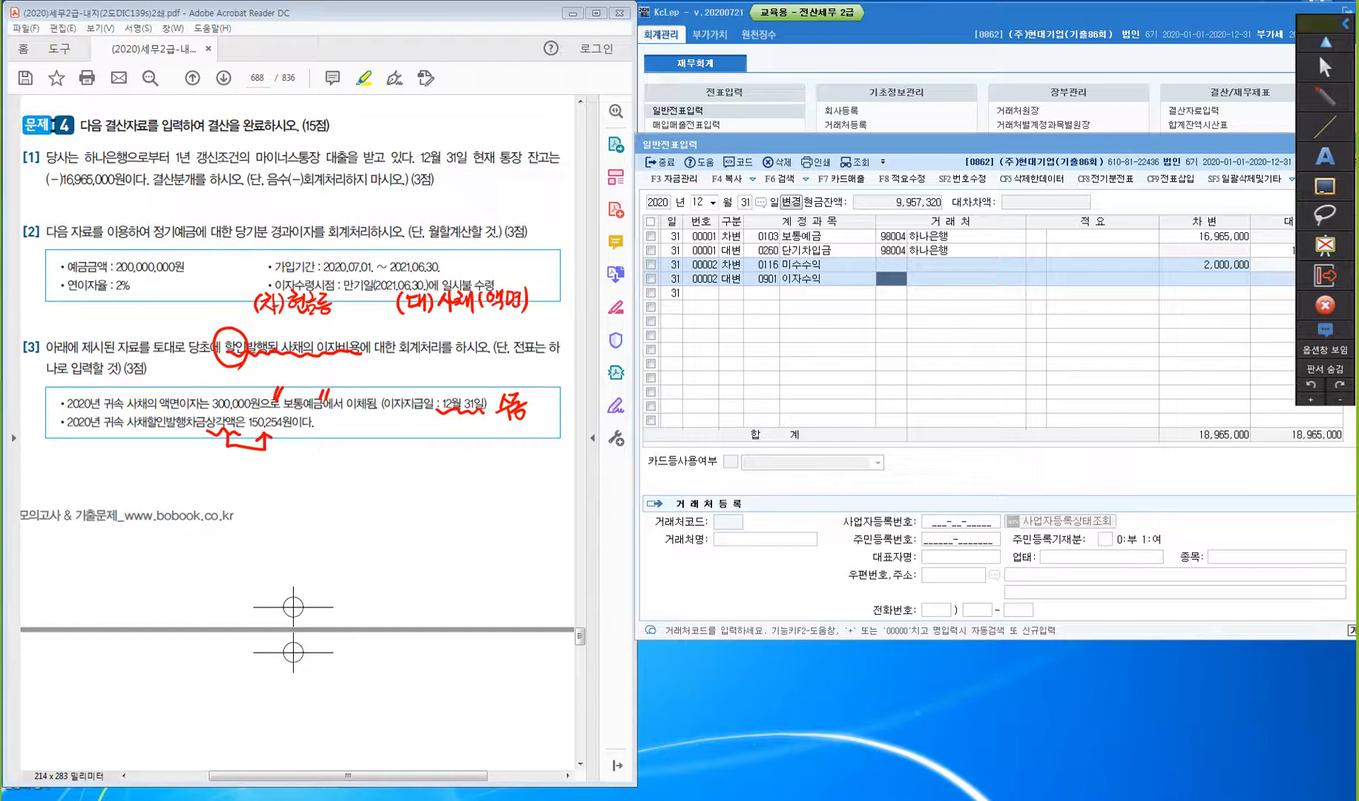
left_click_drag(541, 289, 540, 304)
mouse_move(550, 292)
left_mouse_down()
mouse_move(547, 302)
mouse_move(551, 291)
left_mouse_up()
mouse_move(564, 292)
left_mouse_down()
mouse_move(557, 301)
mouse_move(565, 291)
left_mouse_up()
- Handwrite 사채할인발행차금 10 as the second debit item beneath 현금등 in the example
mouse_move(354, 290)
left_mouse_down()
mouse_move(348, 308)
mouse_move(362, 291)
mouse_move(292, 331)
mouse_move(312, 323)
left_mouse_up()
left_click_drag(308, 325, 317, 339)
left_click_drag(324, 318, 328, 331)
left_click_drag(330, 319, 338, 337)
left_click_drag(341, 317, 338, 330)
left_click_drag(337, 330, 356, 331)
left_click_drag(359, 316, 367, 339)
left_click_drag(362, 318, 373, 336)
mouse_move(375, 318)
left_mouse_down()
mouse_move(378, 339)
mouse_move(388, 331)
left_mouse_up()
left_click_drag(377, 332, 393, 337)
left_click_drag(394, 316, 403, 337)
left_click_drag(410, 319, 419, 335)
left_click_drag(419, 321, 425, 332)
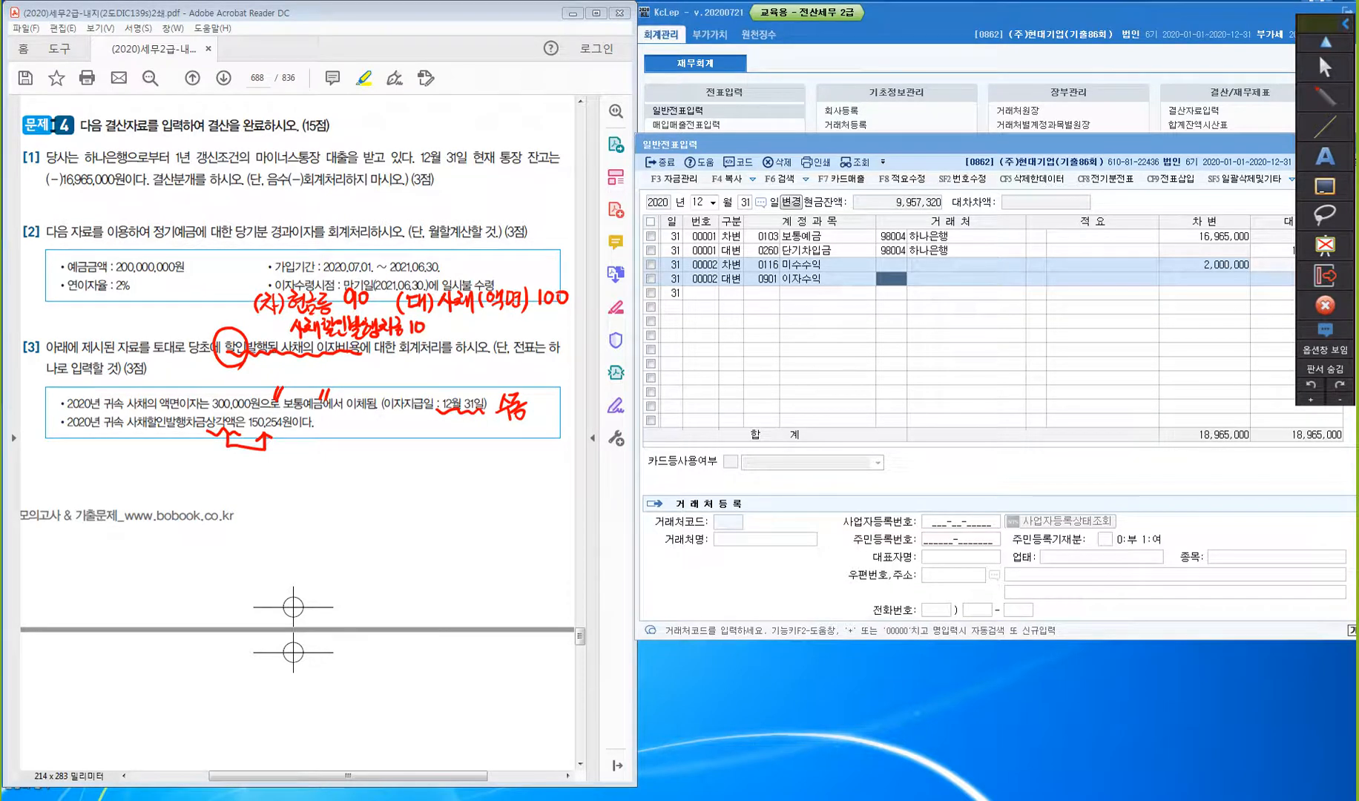
- Add an arrow after 사채할인발행차금 10 with the handwritten note 이자지급시 상각
left_click_drag(432, 326, 448, 329)
mouse_move(446, 319)
left_mouse_down()
mouse_move(457, 328)
mouse_move(447, 335)
left_mouse_up()
mouse_move(469, 319)
left_mouse_down()
mouse_move(466, 331)
mouse_move(470, 320)
left_mouse_up()
left_click_drag(475, 317, 489, 340)
left_click_drag(490, 326, 558, 337)
left_click_drag(553, 330, 573, 329)
left_click_drag(564, 334, 574, 344)
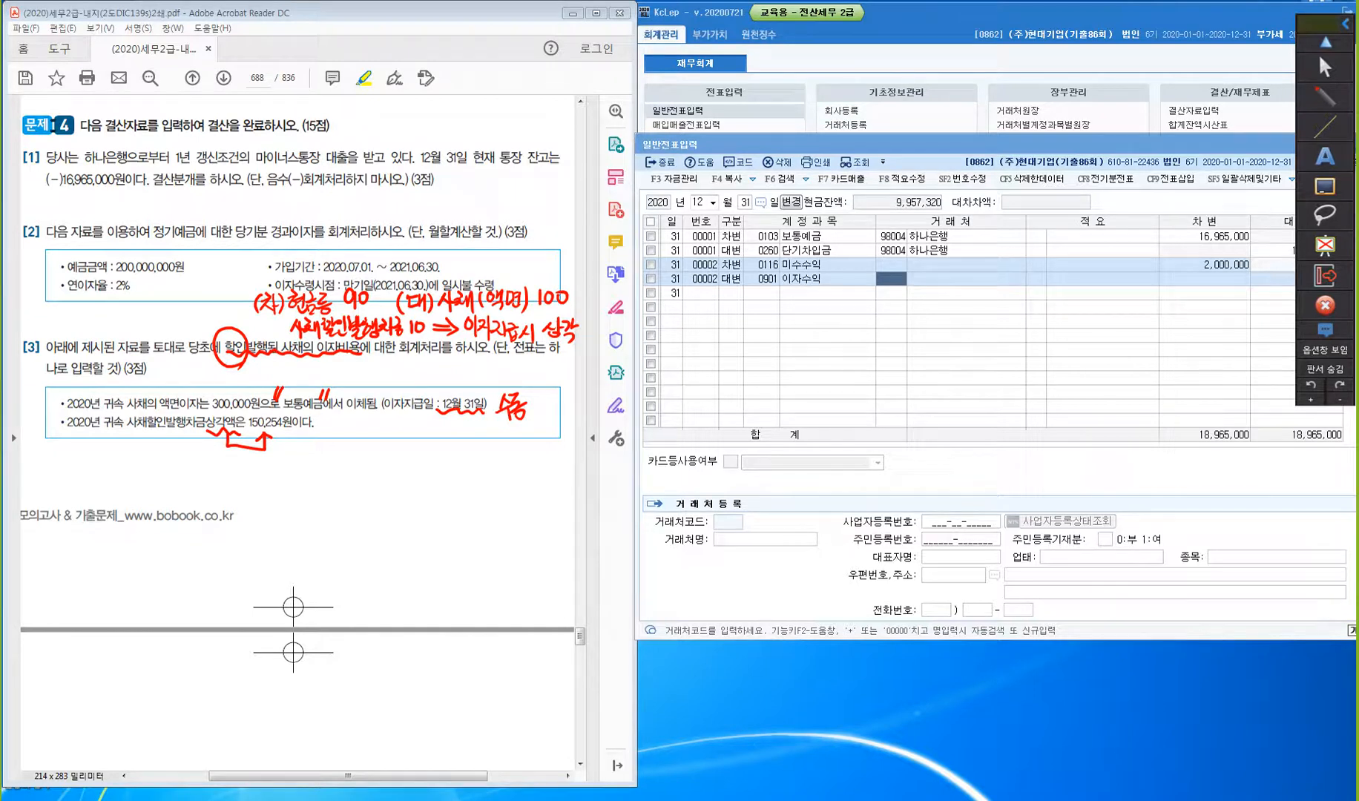
- Handwrite the credit side (대) 사·할·차 150,254 beneath the data box in [3]
mouse_move(322, 451)
left_mouse_down()
mouse_move(321, 477)
mouse_move(347, 479)
left_mouse_up()
mouse_move(350, 454)
left_mouse_down()
mouse_move(352, 482)
mouse_move(370, 468)
mouse_move(383, 486)
left_mouse_up()
left_click_drag(383, 470, 414, 475)
mouse_move(411, 470)
left_mouse_down()
mouse_move(416, 485)
mouse_move(439, 466)
left_mouse_up()
left_click(425, 475)
left_click_drag(428, 470, 445, 486)
left_click_drag(446, 474, 479, 487)
left_click_drag(484, 466, 489, 488)
mouse_move(486, 467)
left_mouse_down()
mouse_move(535, 487)
mouse_move(545, 466)
left_mouse_up()
left_click(511, 485)
left_click_drag(546, 470, 552, 494)
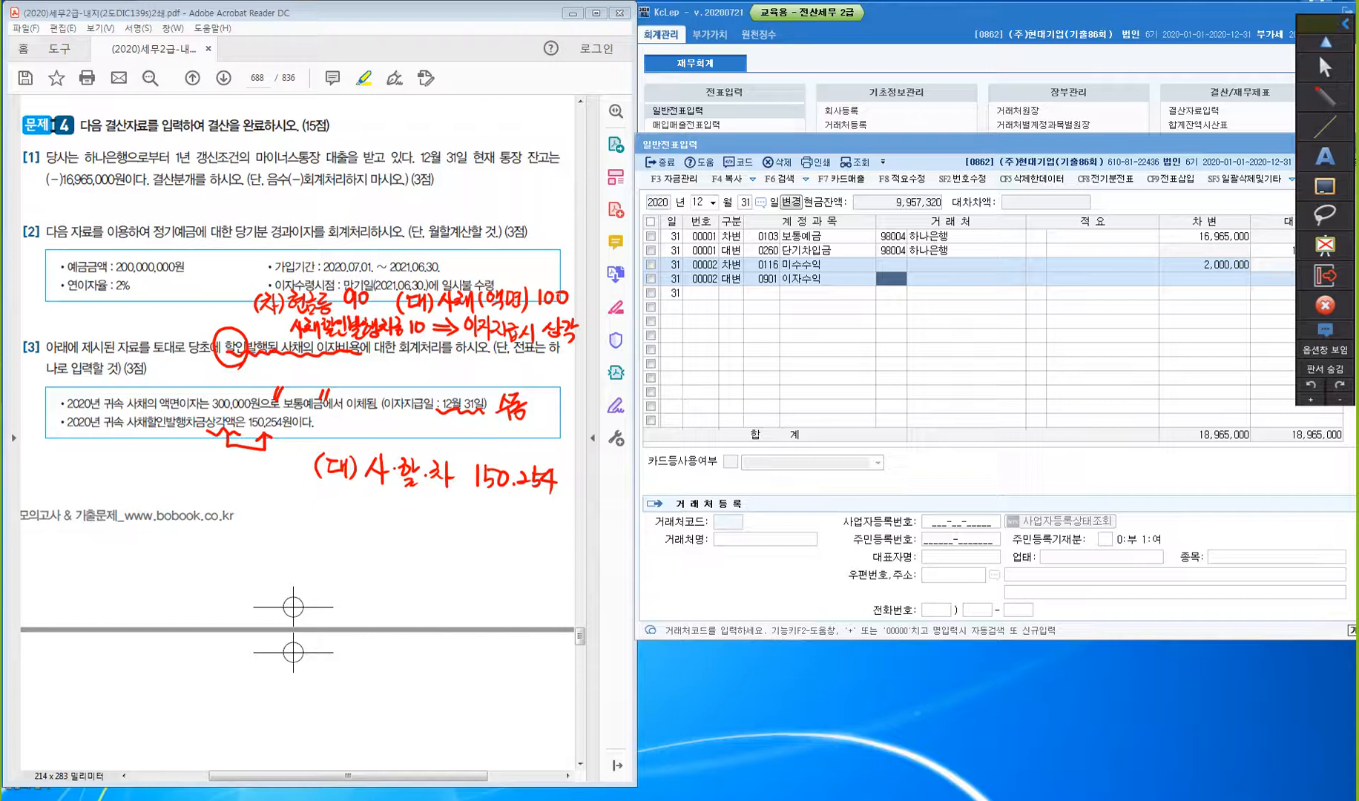
- Handwrite 보·예 300,000 as the second credit item under 사·할·차
left_click_drag(375, 502, 375, 522)
left_click_drag(384, 505, 385, 523)
left_click_drag(370, 536, 420, 522)
left_click(401, 524)
mouse_move(421, 506)
left_mouse_down()
mouse_move(427, 549)
mouse_move(519, 518)
mouse_move(556, 528)
left_mouse_up()
left_click(524, 524)
- Handwrite the debit side (차) 이자비용 beneath the data box in [3], before the credit items
mouse_move(91, 449)
left_mouse_down()
mouse_move(90, 484)
mouse_move(104, 459)
mouse_move(95, 473)
left_mouse_up()
mouse_move(107, 452)
left_mouse_down()
mouse_move(109, 482)
mouse_move(144, 460)
mouse_move(156, 486)
left_mouse_up()
mouse_move(160, 460)
left_mouse_down()
mouse_move(171, 459)
mouse_move(161, 478)
left_mouse_up()
mouse_move(176, 455)
left_mouse_down()
mouse_move(178, 487)
mouse_move(189, 480)
left_mouse_up()
mouse_move(192, 456)
left_mouse_down()
mouse_move(199, 486)
mouse_move(207, 455)
left_mouse_up()
left_click_drag(208, 465, 208, 471)
left_click_drag(213, 465, 220, 472)
left_click_drag(216, 476, 215, 476)
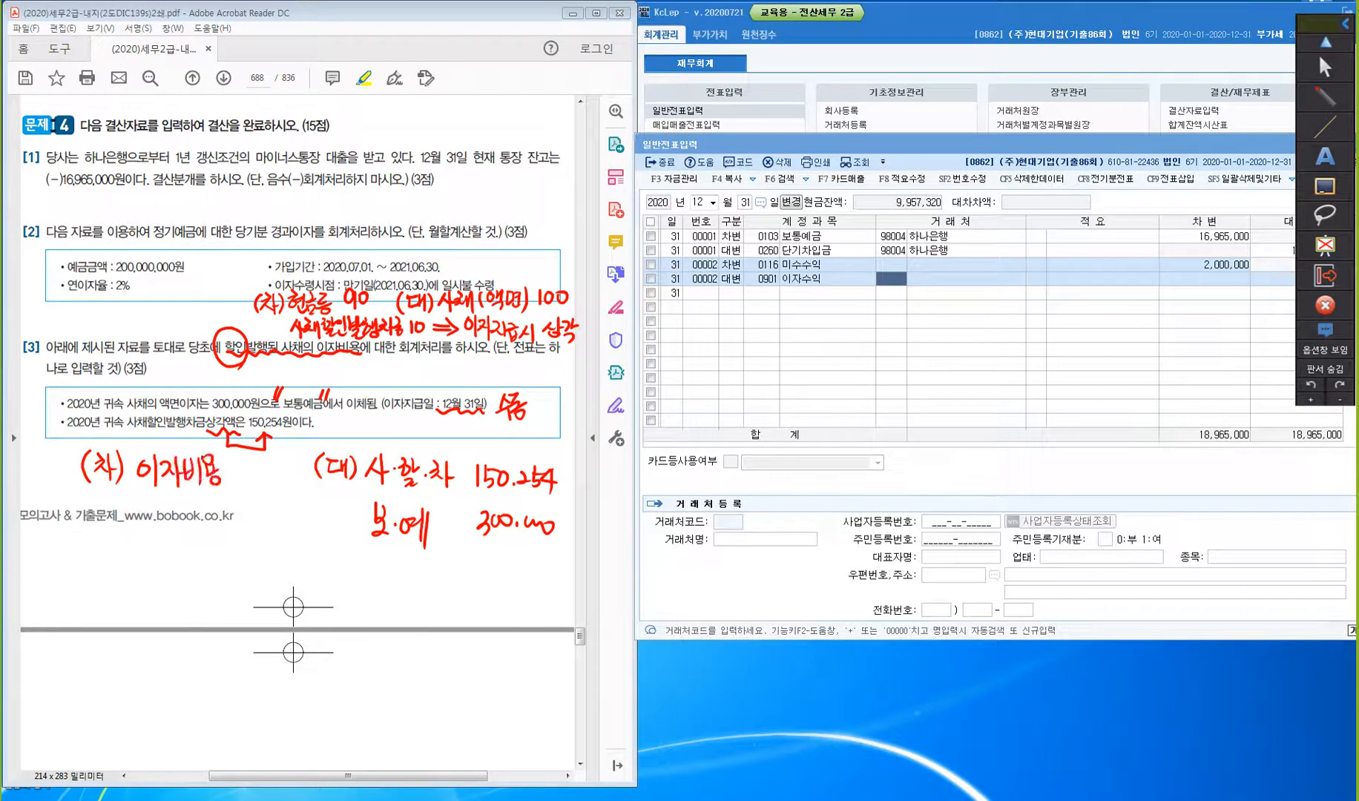
- Link the underlined 이자비용 in [3] to the handwritten debit with an arrow, write 450,254 beside it, and leave annotation mode
mouse_move(161, 439)
left_mouse_down()
mouse_move(168, 451)
mouse_move(180, 428)
left_mouse_up()
mouse_move(222, 353)
left_mouse_down()
mouse_move(165, 425)
mouse_move(166, 448)
left_mouse_up()
left_click_drag(242, 468, 250, 480)
left_click_drag(242, 471, 241, 491)
left_click_drag(251, 467, 249, 485)
left_click_drag(252, 471, 287, 487)
left_click(274, 484)
left_click_drag(288, 466, 308, 478)
left_click_drag(302, 471, 302, 491)
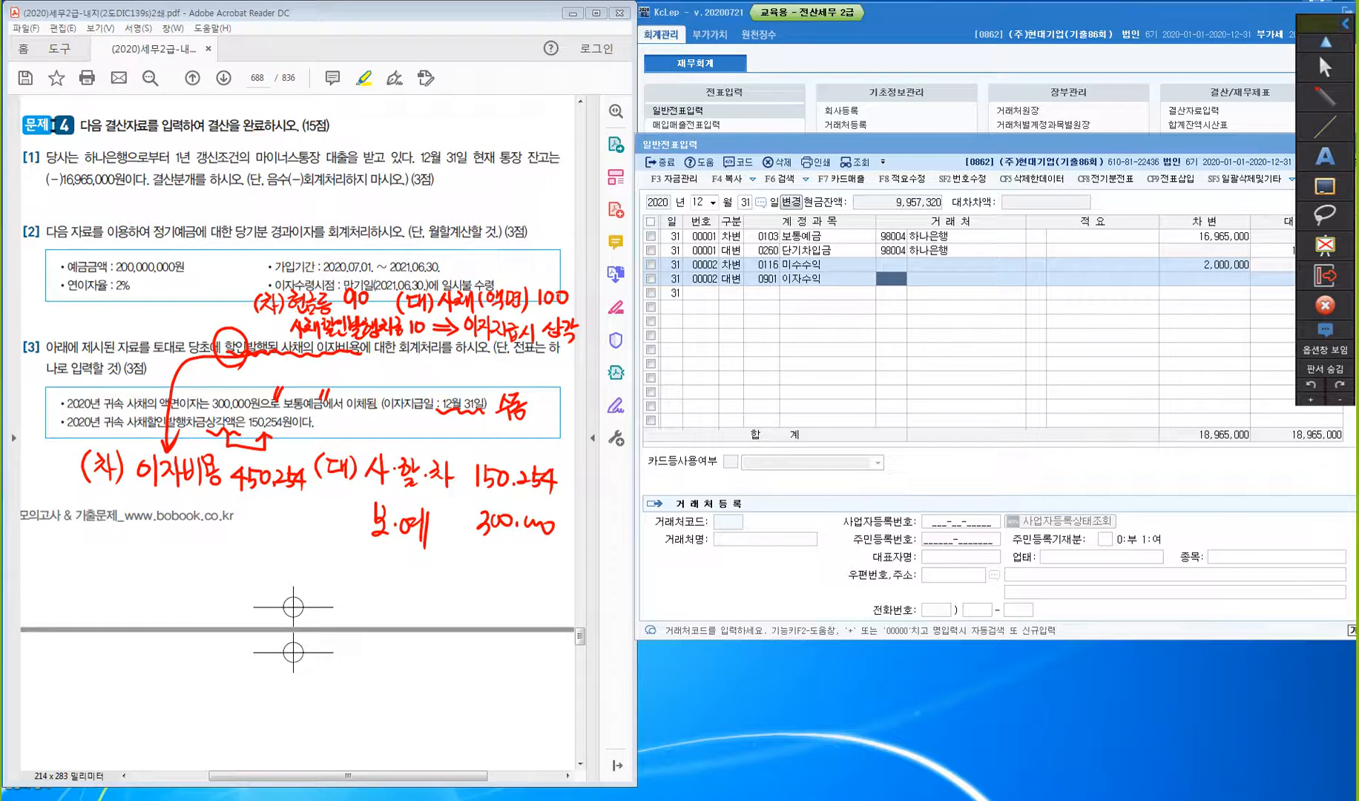
key("Escape")
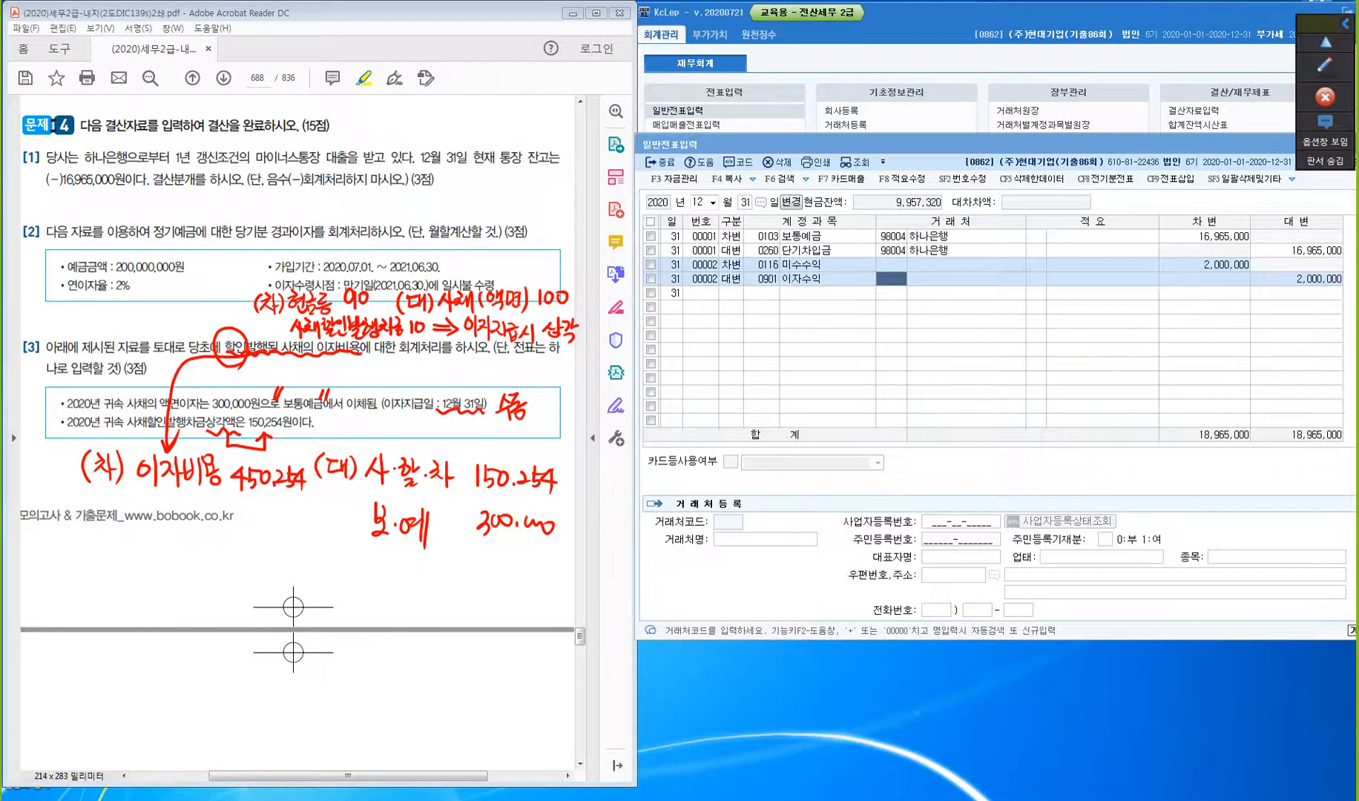
- Enter a new debit line for 이자비용 (0951) of 450,254 on December 31, leaving 거래처 blank
left_click(730, 293)
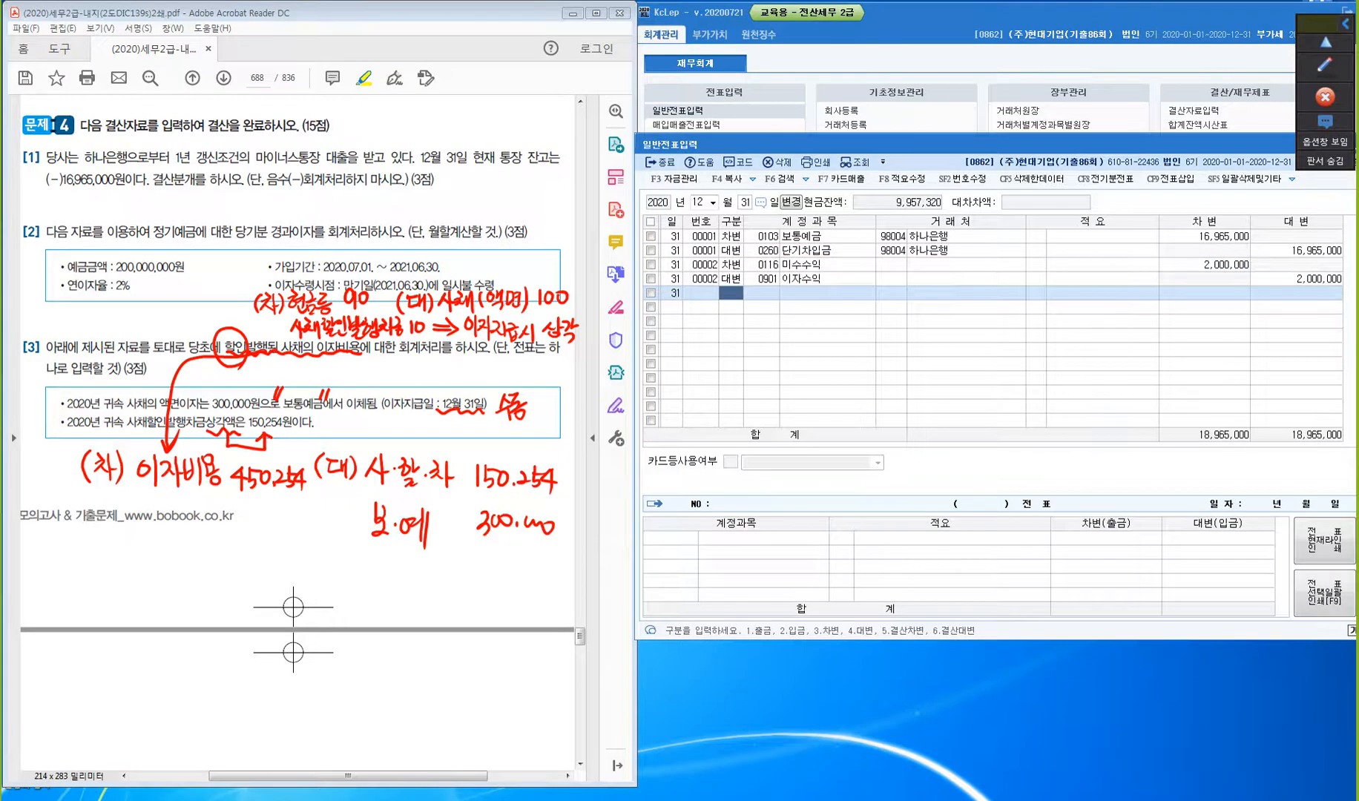
type("3")
key("Return")
type("이자비")
key("Return")
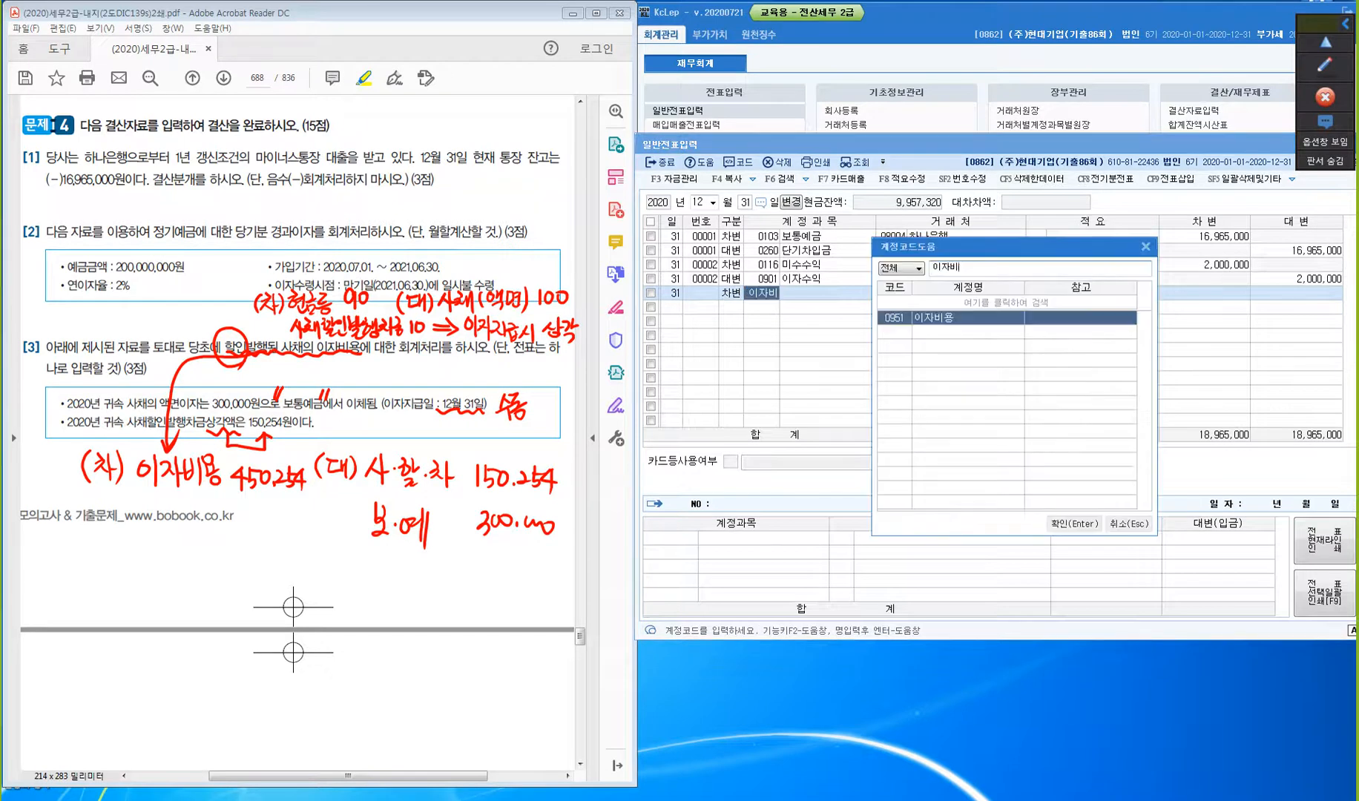
key("Return")
key("Return")
key("Return")
key("Return")
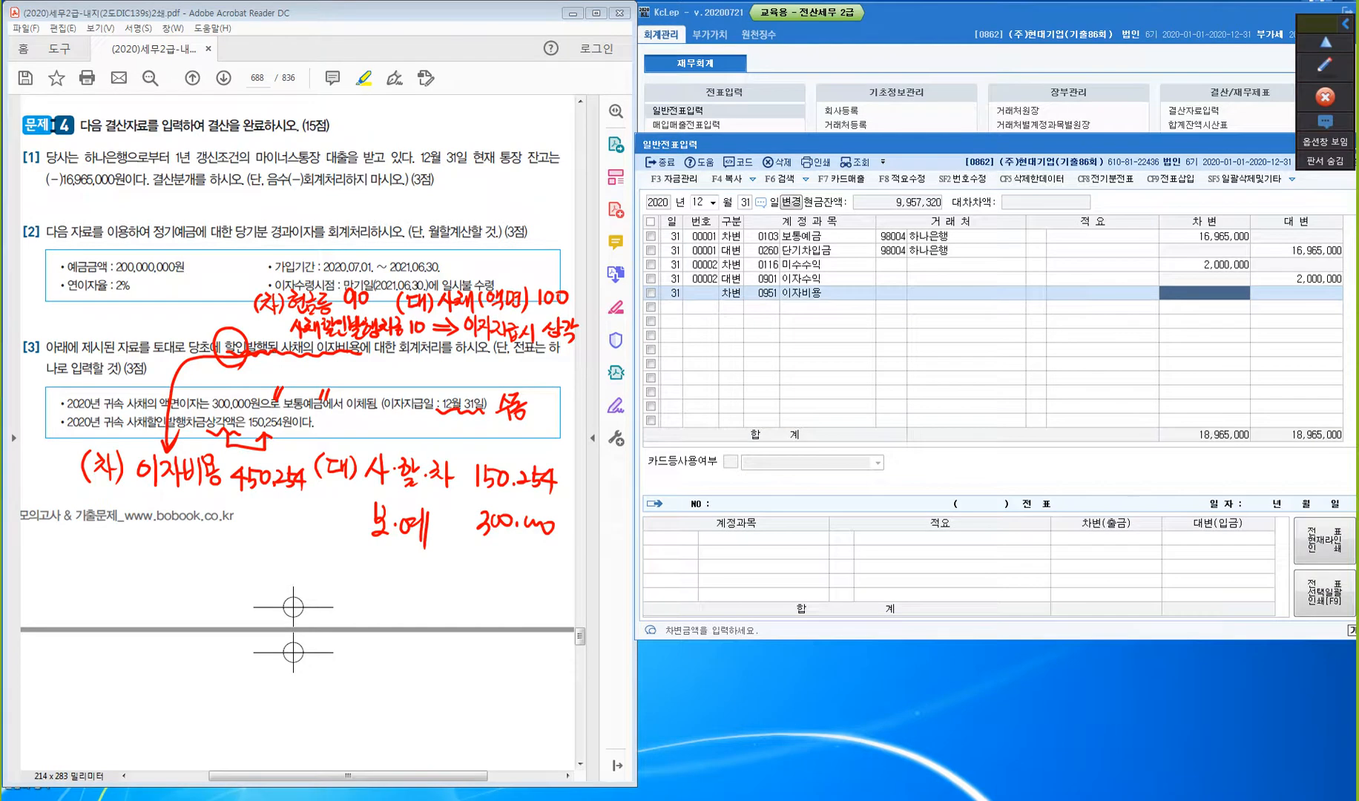
type("450254")
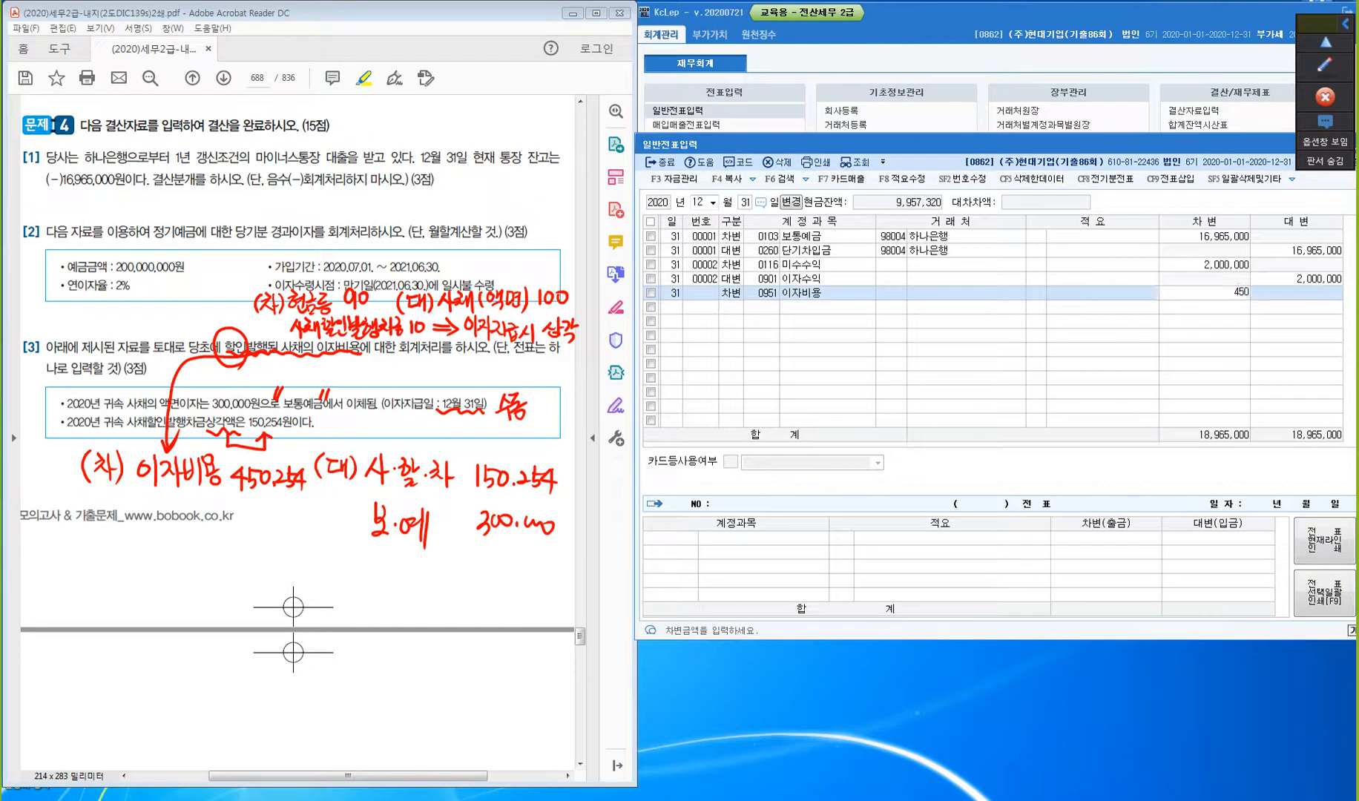
key("Return")
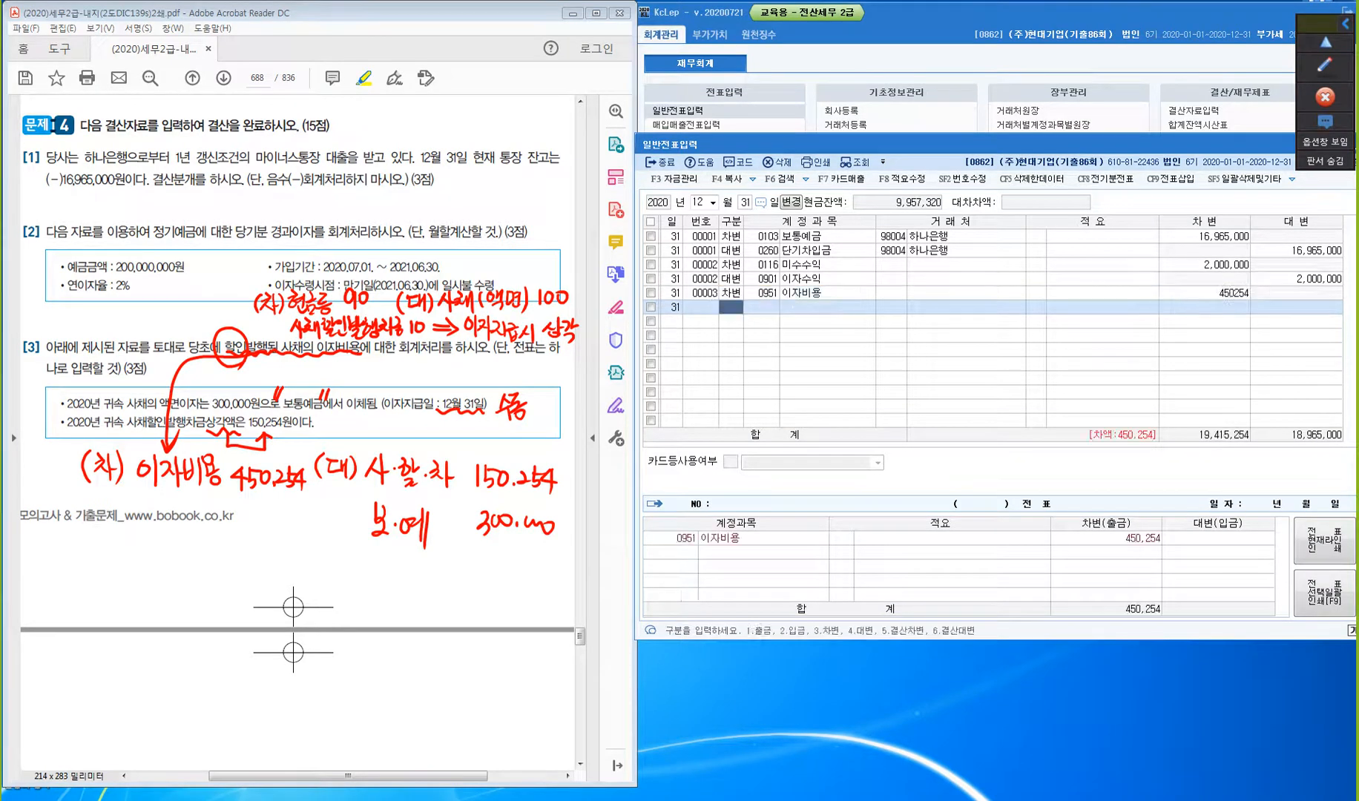
- Add a credit line for 보통예금 (0103) of 300,000 to the same voucher, leaving 거래처 blank
key("4")
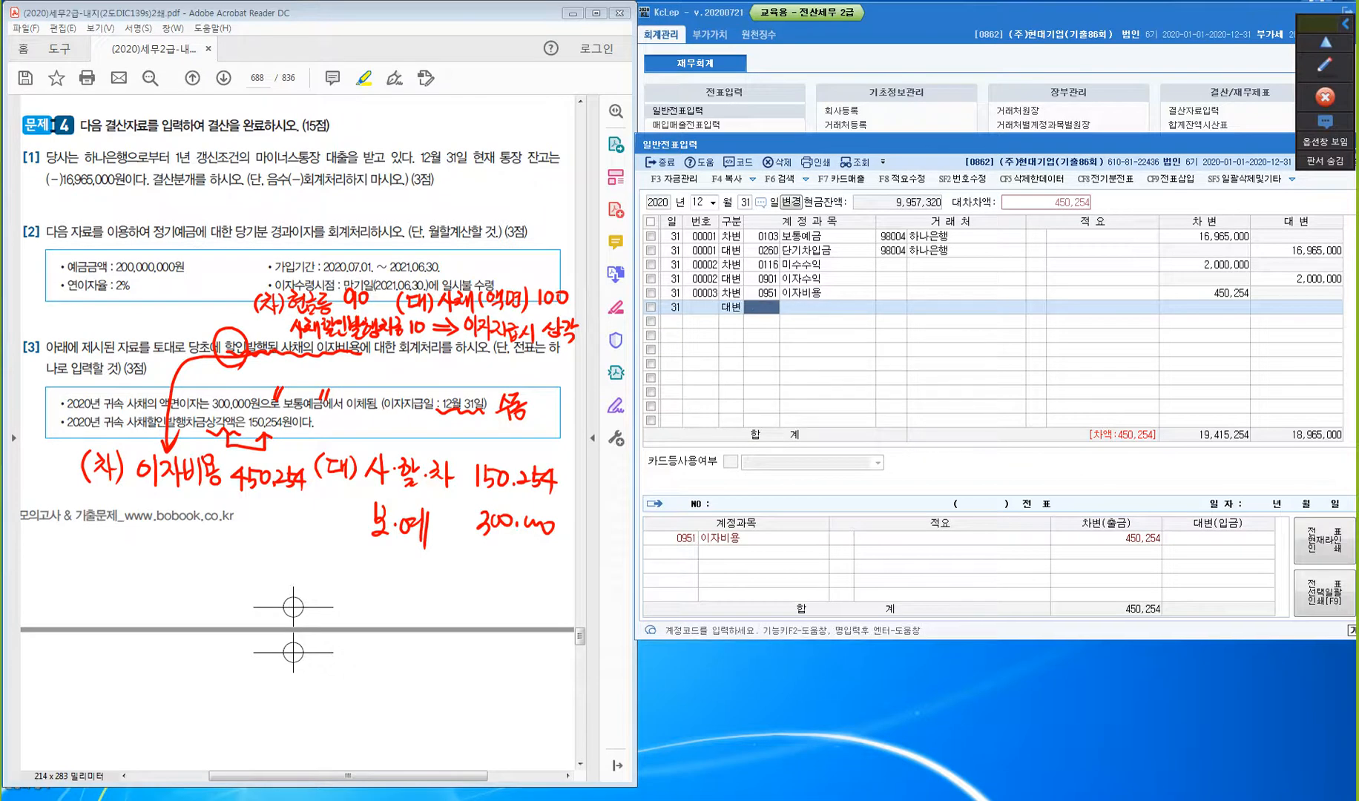
type("103")
key("Return")
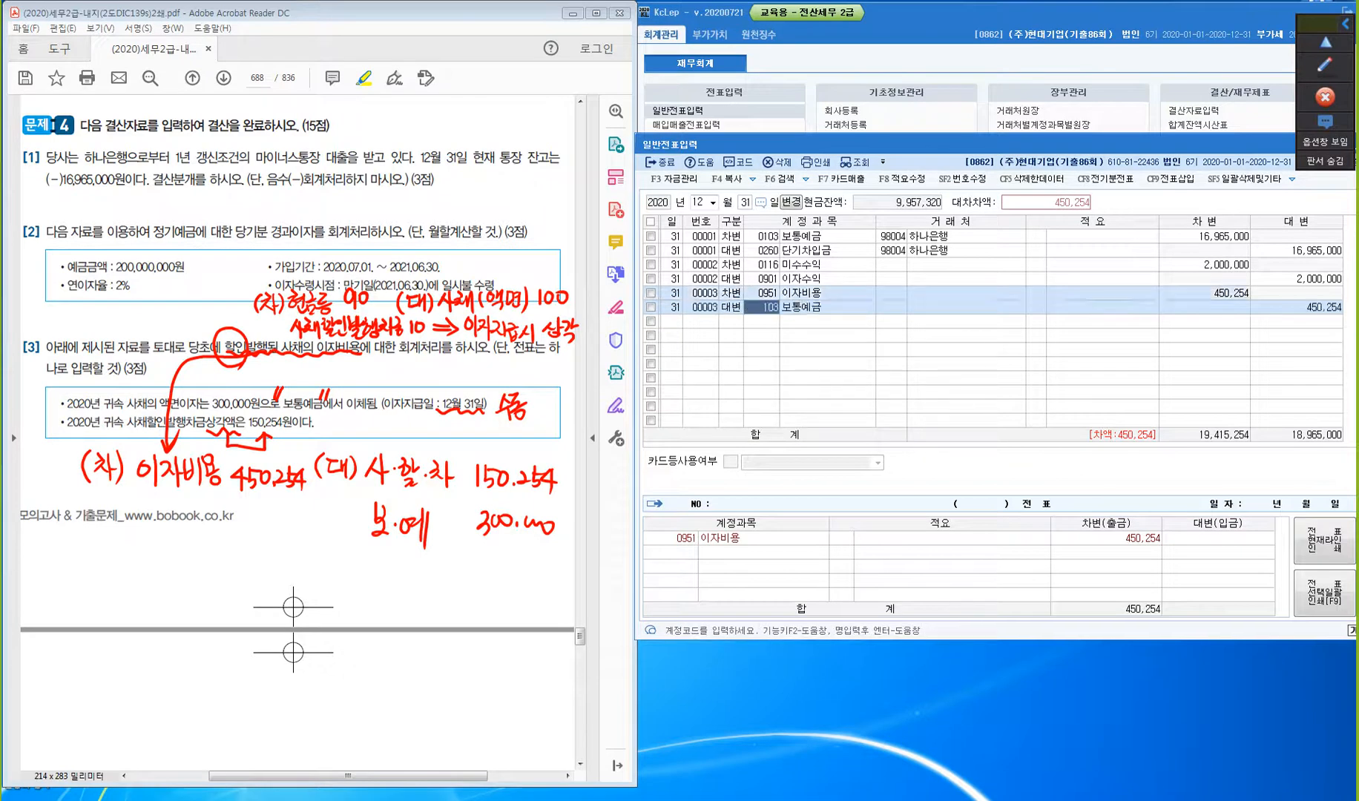
key("Return")
key("Return")
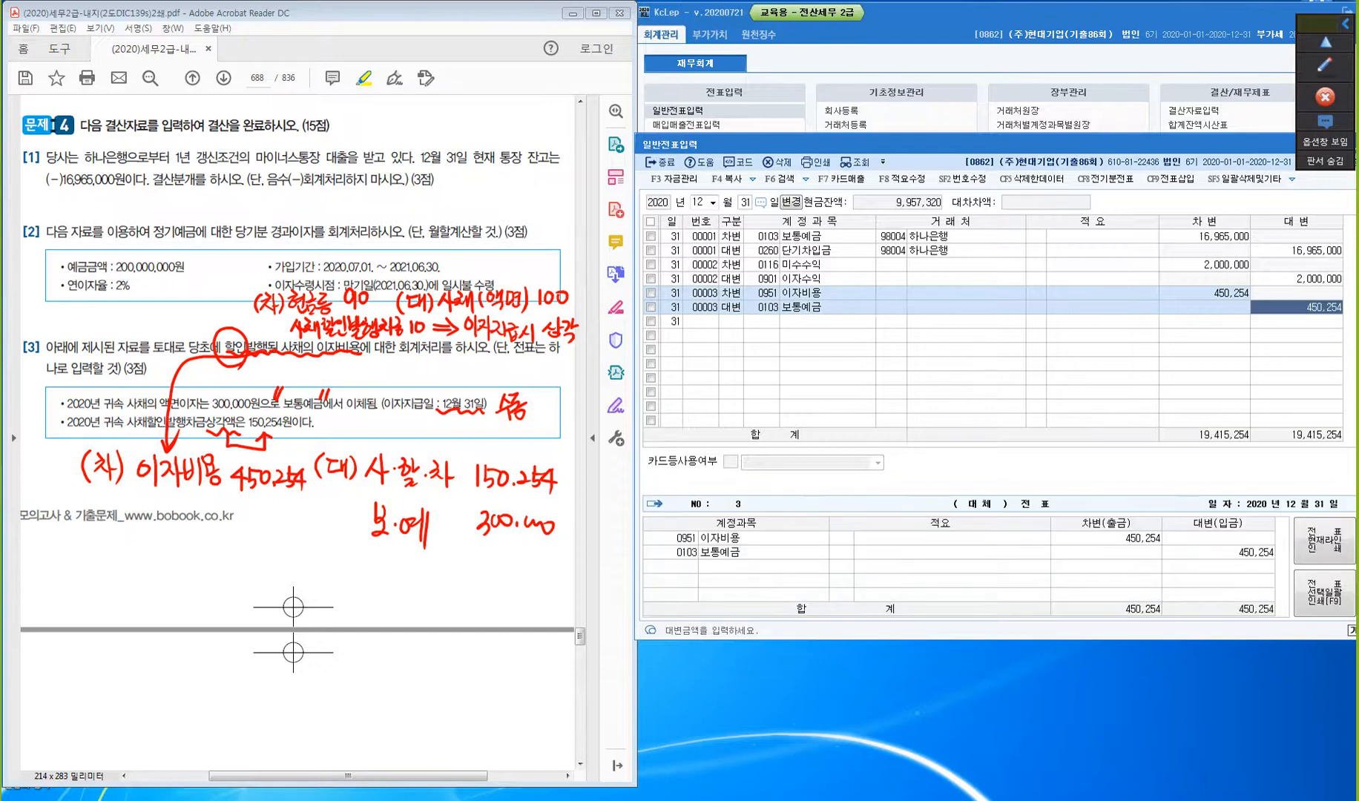
type("3000000")
key("Return")
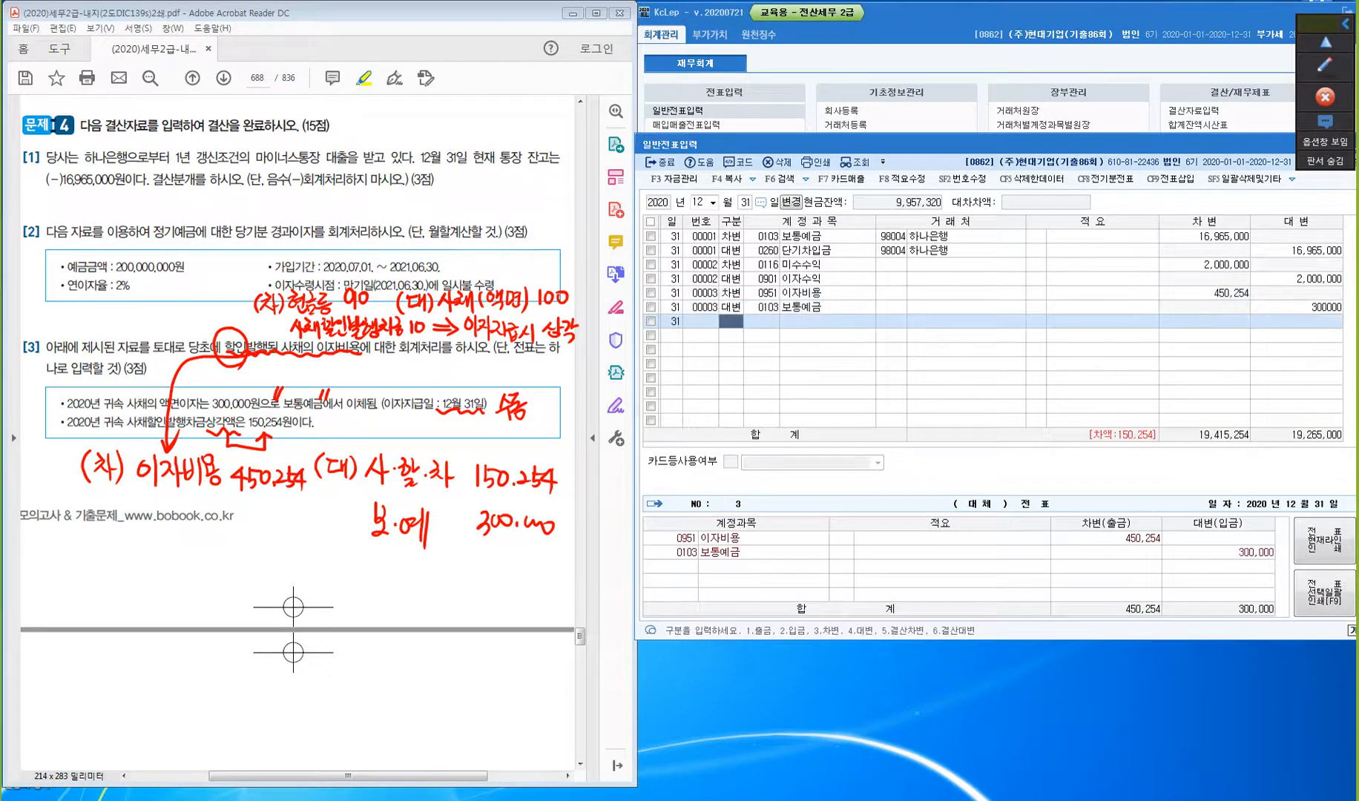
- Add the balancing credit line for 사채할인발행차금 (0292) of 150,254
type("4")
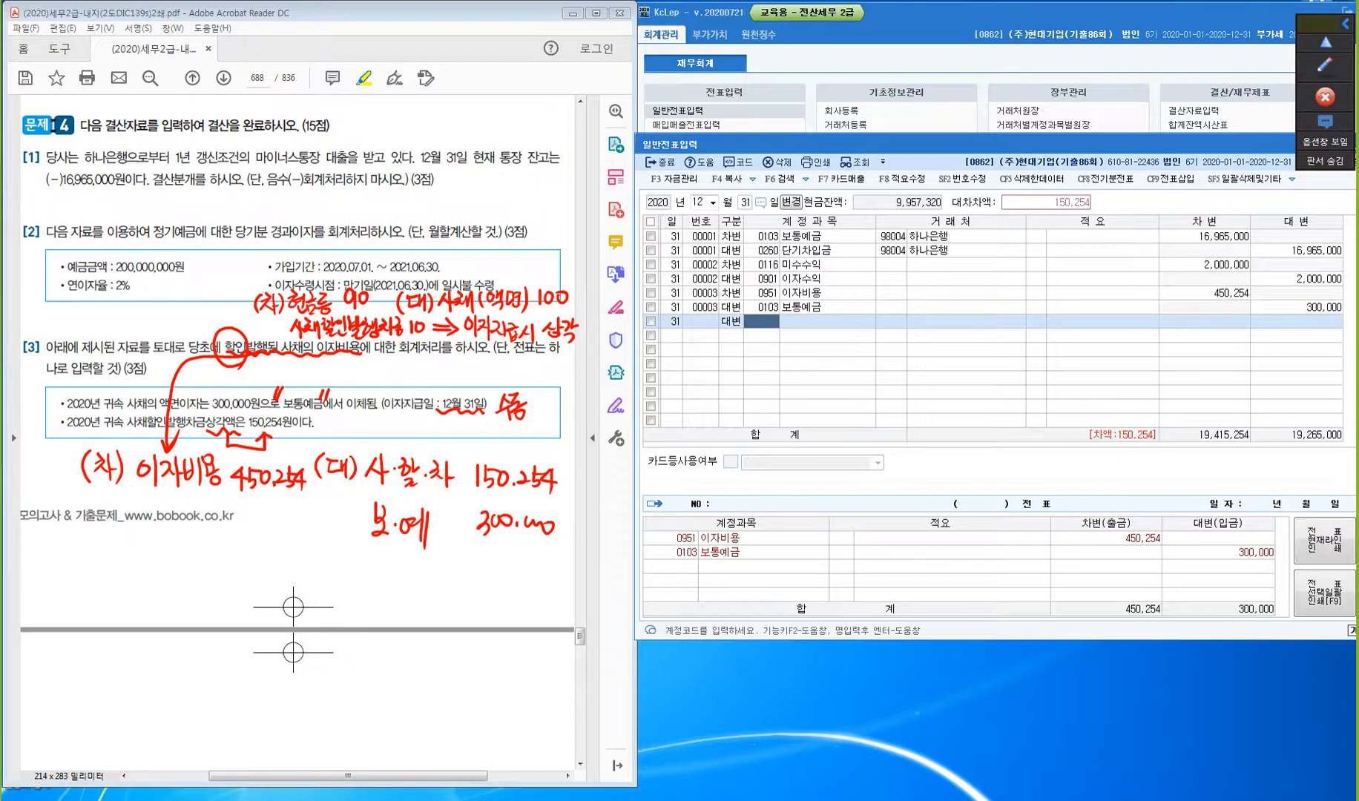
type("사채할")
key("Return")
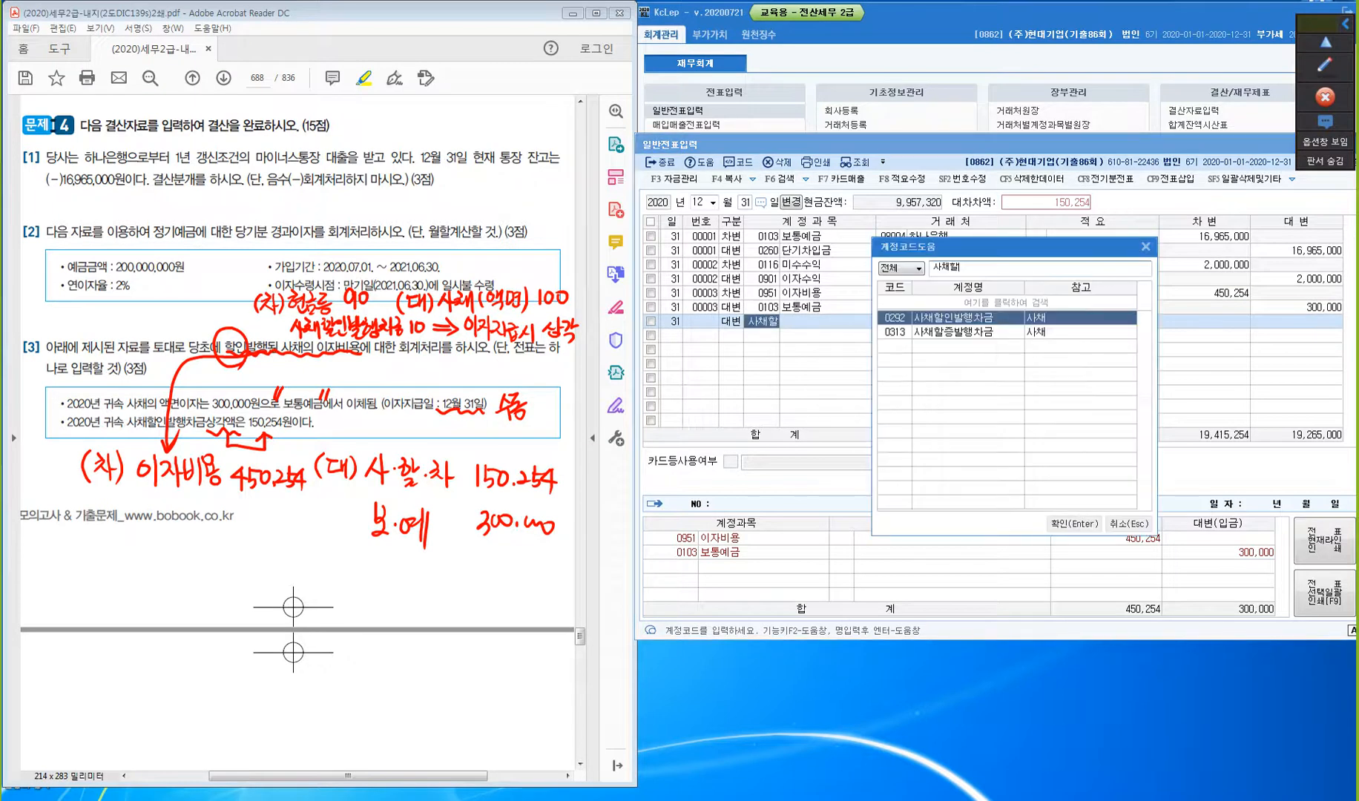
key("Return")
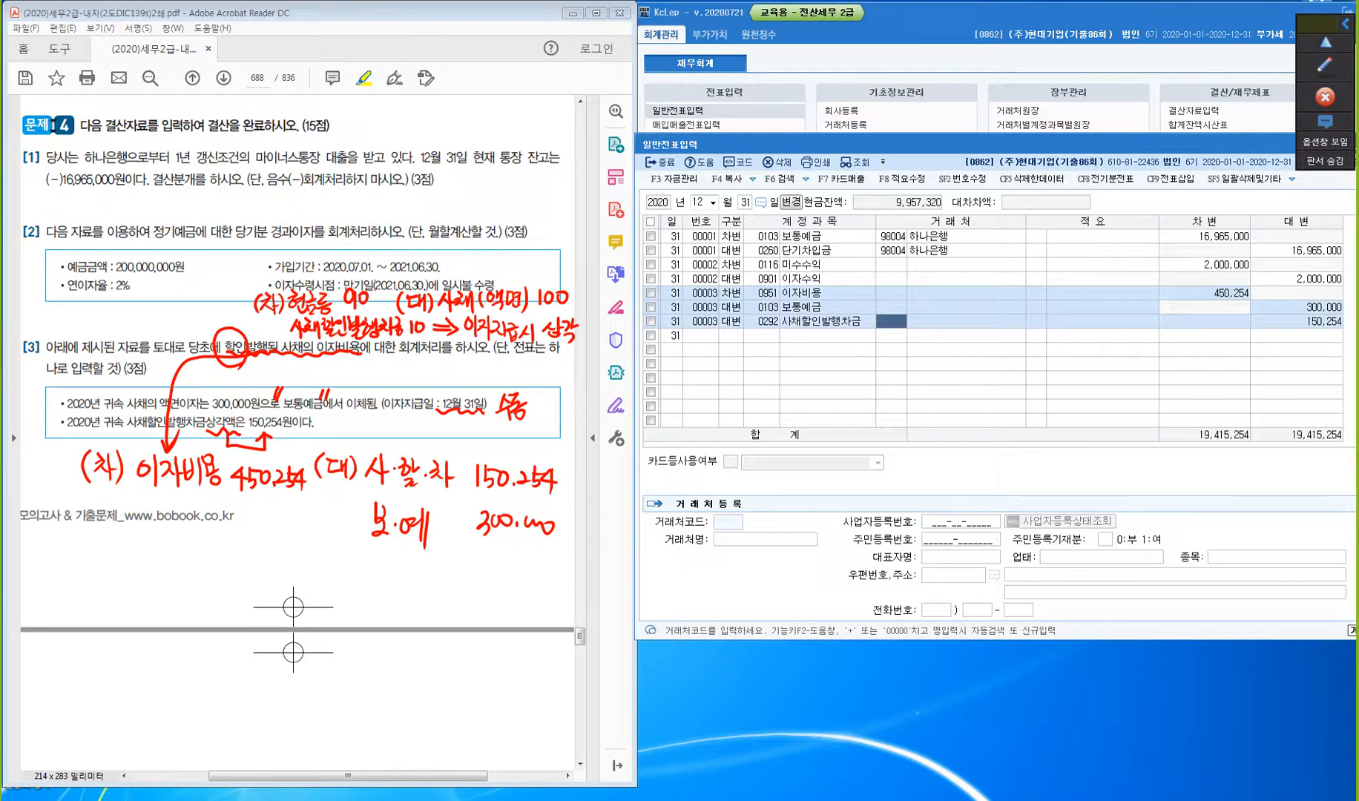
- Clear the handwriting, bring up items [4] and [5], and handwrite (판) above 영업부 in [4]
key("Escape")
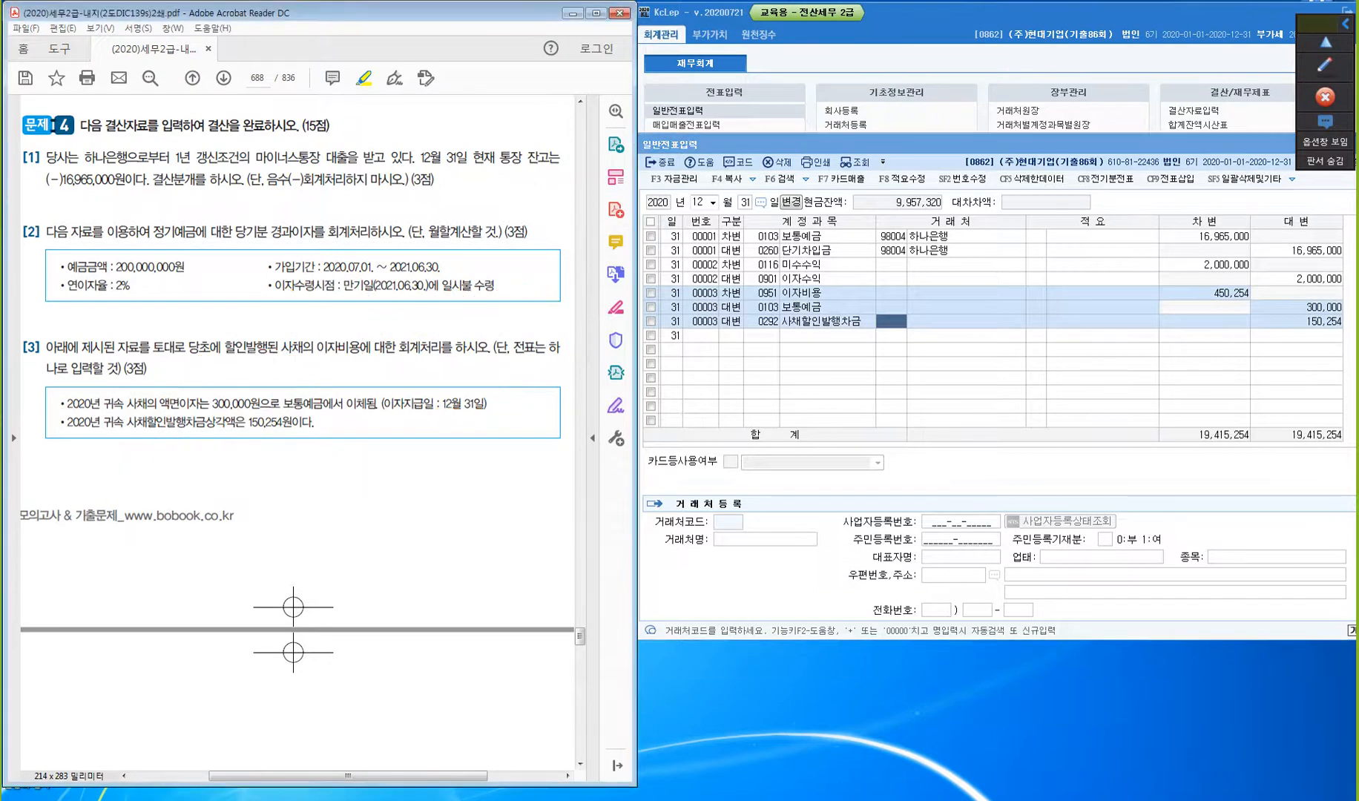
scroll(296, 430, "down", 5)
scroll(296, 430, "down", 10)
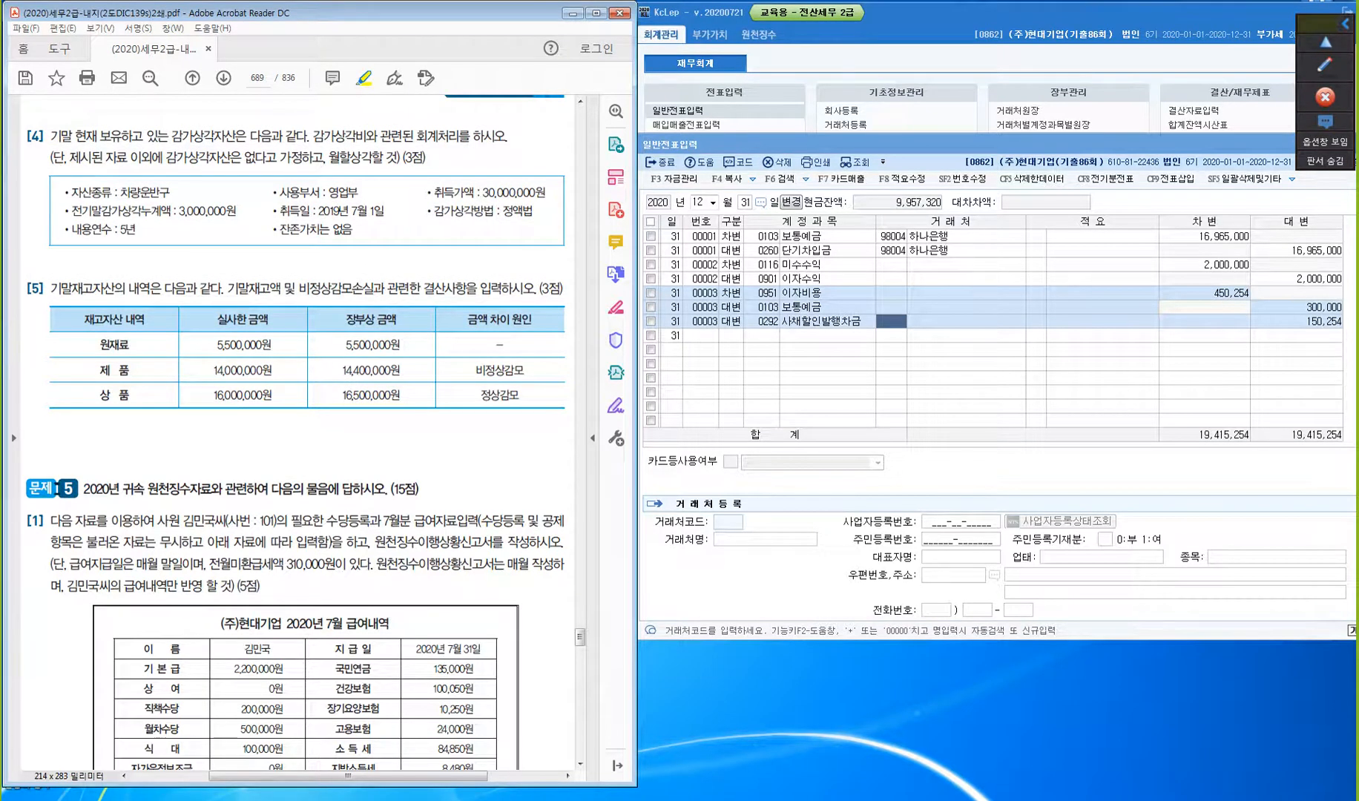
left_click(1325, 66)
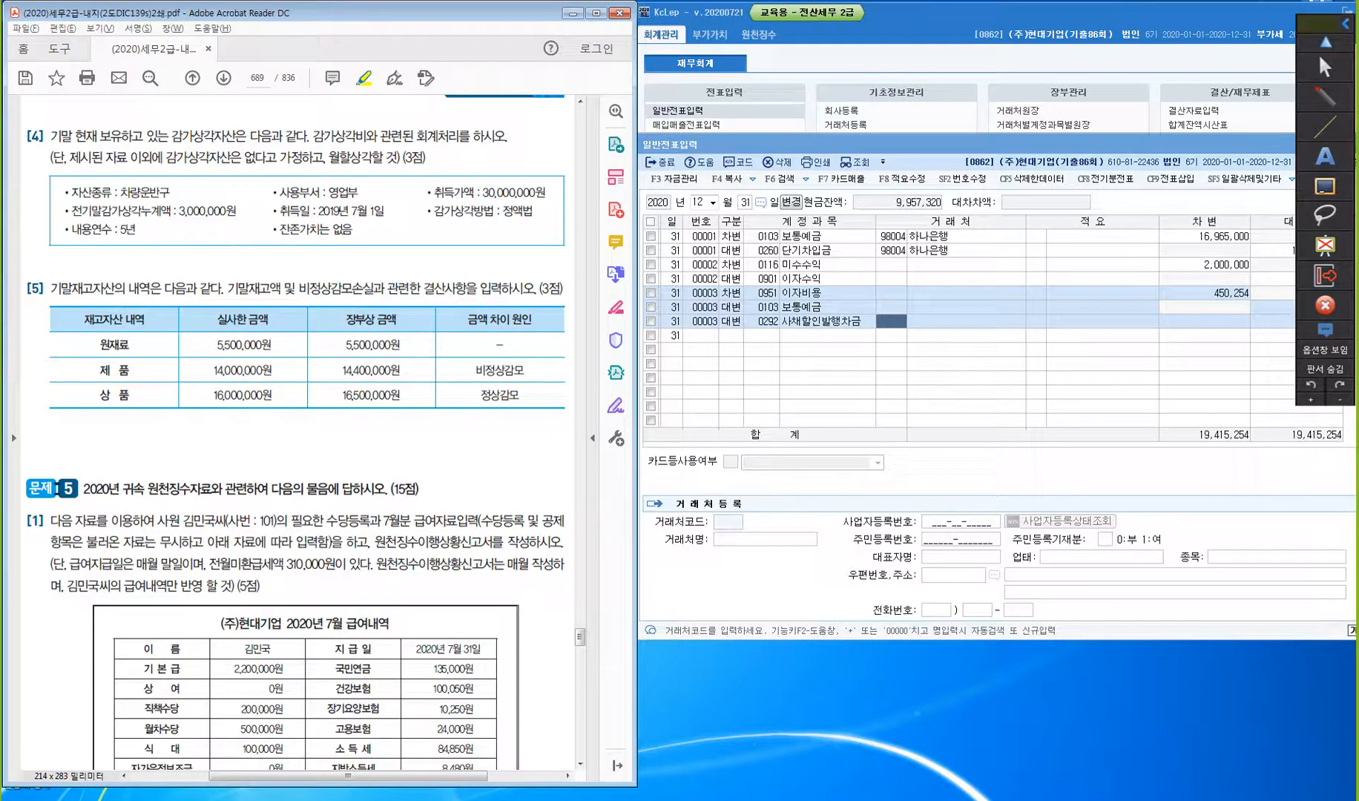
mouse_move(335, 170)
left_mouse_down()
mouse_move(336, 185)
mouse_move(349, 169)
mouse_move(359, 183)
left_mouse_up()
left_click_drag(361, 159, 362, 185)
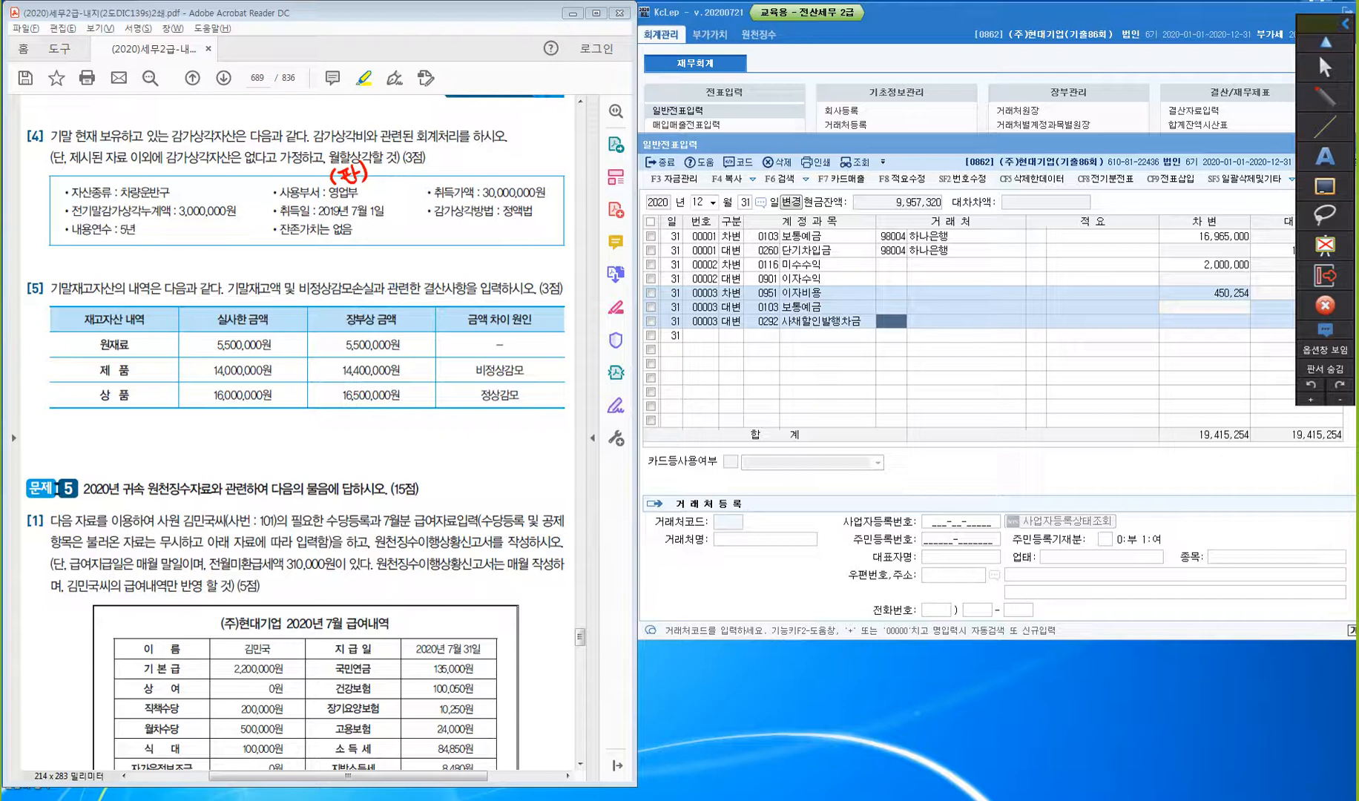
- Handwrite the depreciation formula (취득원가 - 잔존가치) / 내용연수 above [4], with an arrow to 감가상각비
mouse_move(331, 124)
left_mouse_down()
mouse_move(343, 106)
mouse_move(331, 128)
mouse_move(366, 105)
mouse_move(405, 114)
left_mouse_up()
mouse_move(407, 97)
left_mouse_down()
mouse_move(414, 111)
mouse_move(481, 108)
left_mouse_up()
left_click_drag(483, 98, 501, 110)
left_click_drag(501, 92, 501, 115)
left_click_drag(360, 95, 359, 116)
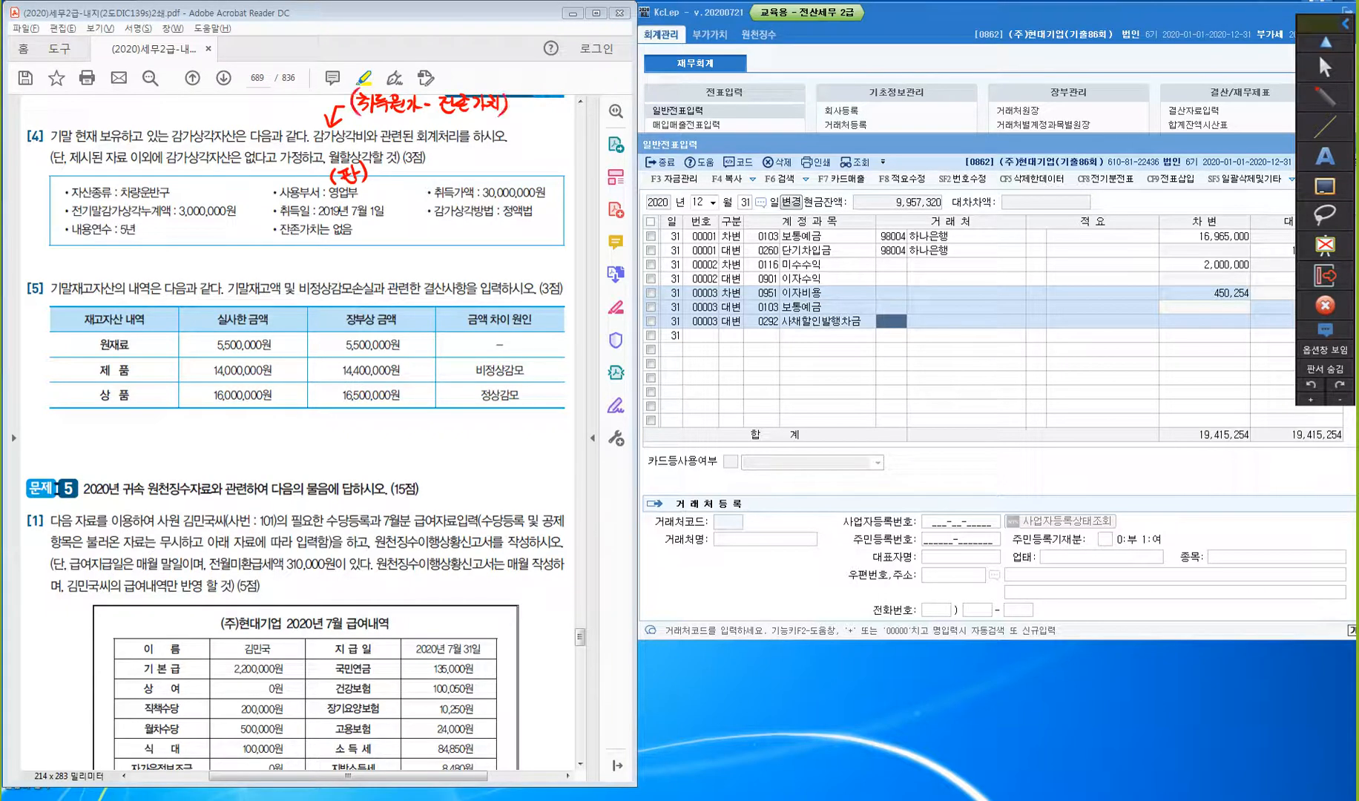
mouse_move(529, 93)
left_mouse_down()
mouse_move(509, 121)
mouse_move(535, 117)
left_mouse_up()
mouse_move(538, 106)
left_mouse_down()
mouse_move(538, 120)
mouse_move(545, 104)
mouse_move(552, 116)
left_mouse_up()
left_click_drag(542, 112, 566, 112)
left_click_drag(553, 111, 579, 113)
left_click_drag(578, 115, 579, 125)
- Handwrite = 30,000,000 / 5년 = 6,000,000 above the formula, and mark [4] with 자동 and an underline beneath 2019년
left_click_drag(351, 66, 394, 76)
left_click_drag(405, 64, 409, 68)
left_click_drag(420, 65, 435, 66)
left_click_drag(443, 66, 453, 66)
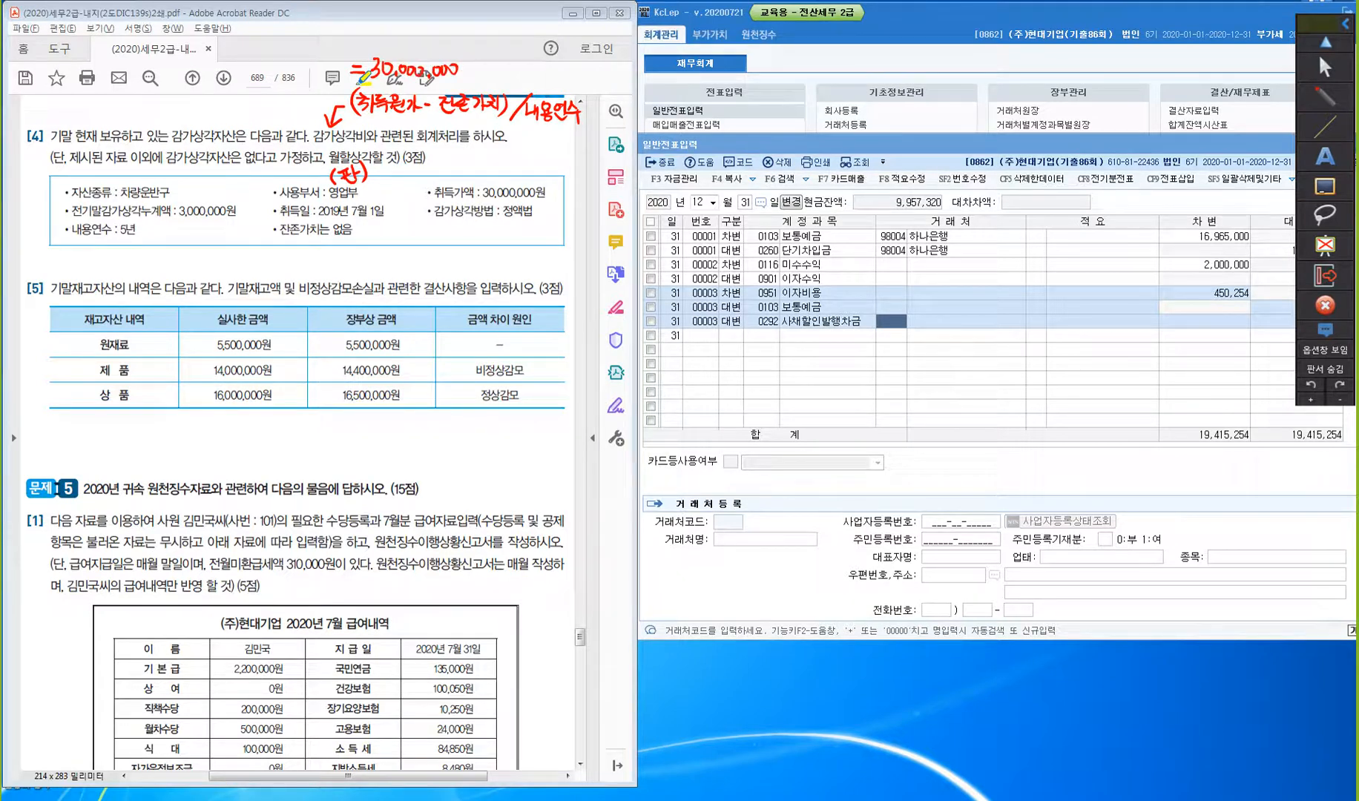
left_click_drag(469, 55, 452, 90)
mouse_move(482, 60)
left_mouse_down()
mouse_move(482, 82)
mouse_move(496, 64)
left_mouse_up()
left_click_drag(498, 56, 505, 79)
left_click_drag(315, 219, 347, 216)
left_click_drag(512, 64, 519, 63)
mouse_move(533, 58)
left_mouse_down()
mouse_move(525, 71)
mouse_move(576, 74)
left_mouse_up()
left_click_drag(580, 68, 590, 70)
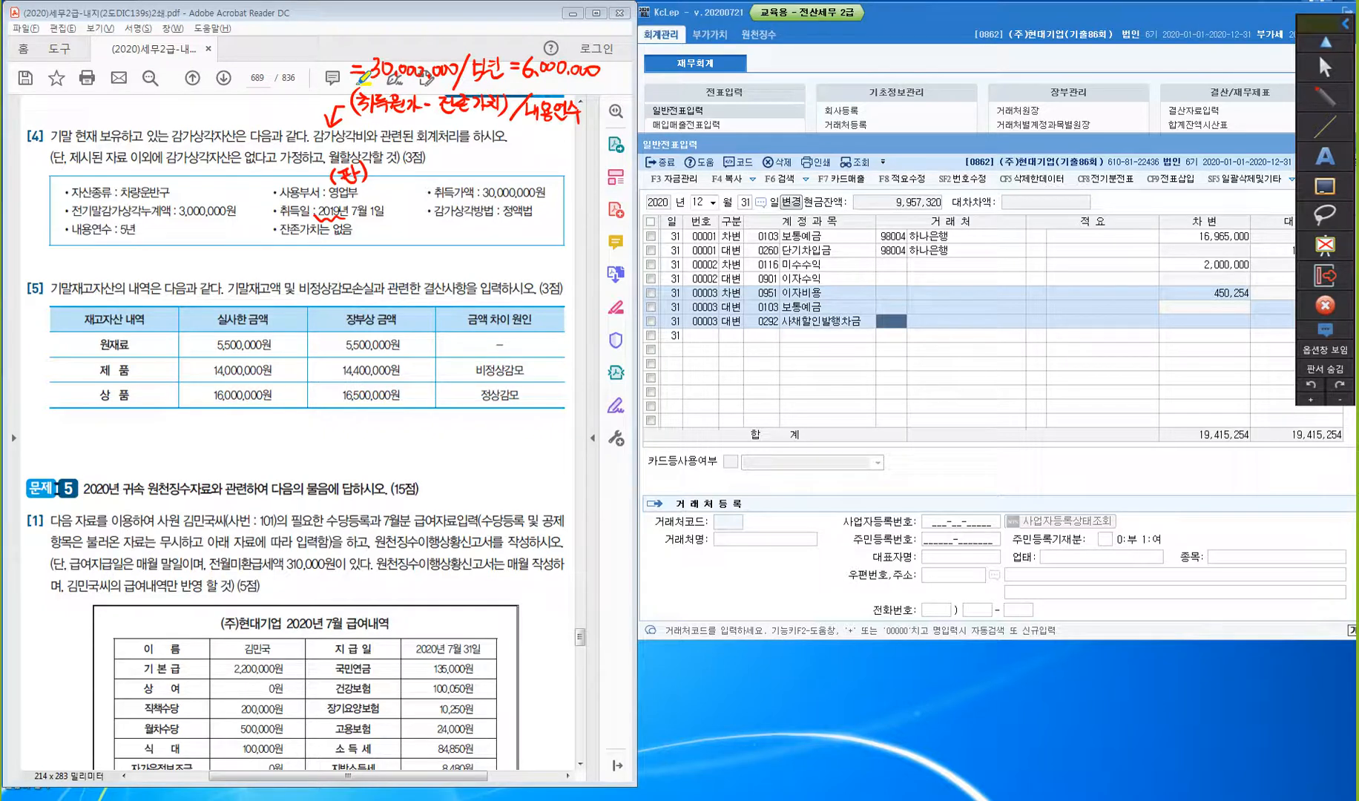
mouse_move(37, 98)
left_mouse_down()
mouse_move(52, 120)
mouse_move(69, 89)
mouse_move(71, 106)
left_mouse_up()
mouse_move(55, 113)
left_mouse_down()
mouse_move(79, 111)
mouse_move(64, 115)
left_mouse_up()
- Handwrite 감모손실 above [5] with a branching bracket, and label its first branch 정상: 매출원가
left_click_drag(62, 240, 70, 253)
left_click_drag(75, 237, 84, 257)
left_click_drag(77, 260, 89, 252)
left_click_drag(95, 245, 103, 252)
left_click_drag(97, 255, 105, 260)
left_click_drag(110, 241, 116, 249)
mouse_move(107, 256)
left_mouse_down()
mouse_move(141, 280)
mouse_move(161, 246)
left_mouse_up()
mouse_move(171, 230)
left_mouse_down()
mouse_move(166, 245)
mouse_move(184, 239)
left_mouse_up()
mouse_move(167, 246)
left_mouse_down()
mouse_move(219, 254)
mouse_move(243, 227)
left_mouse_up()
mouse_move(234, 241)
left_mouse_down()
mouse_move(246, 238)
mouse_move(240, 250)
left_mouse_up()
left_click_drag(250, 230, 250, 255)
left_click_drag(253, 236, 255, 251)
left_click_drag(264, 229, 262, 255)
- Handwrite 비정상: 영업외비용 as the second branch of the 감모손실 note above [5]
left_click_drag(156, 266, 157, 282)
left_click_drag(163, 266, 165, 282)
mouse_move(170, 261)
left_mouse_down()
mouse_move(172, 288)
mouse_move(185, 278)
left_mouse_up()
left_click_drag(175, 274, 185, 276)
left_click_drag(189, 268, 202, 276)
left_click_drag(192, 277, 192, 277)
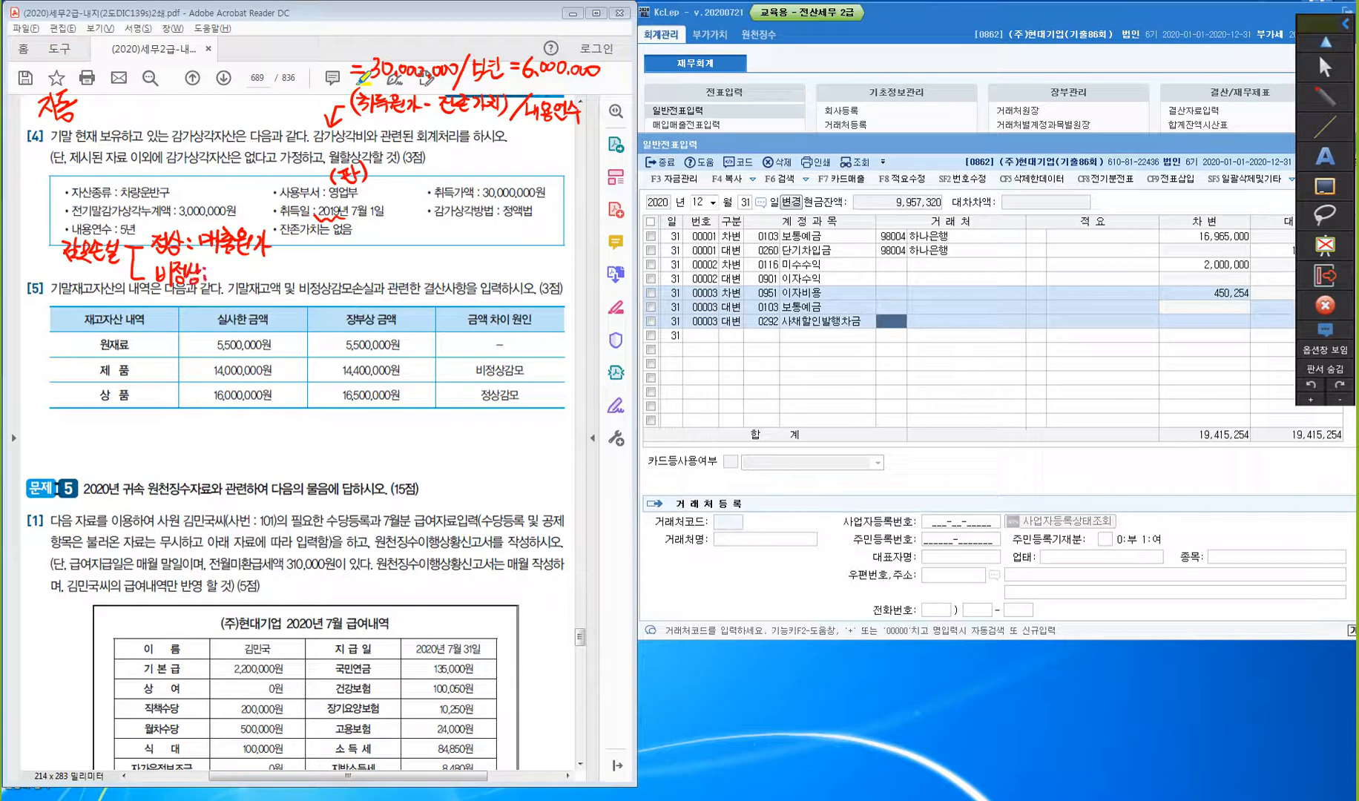
left_click_drag(219, 261, 230, 262)
left_click_drag(223, 269, 229, 268)
left_click_drag(231, 258, 227, 276)
left_click_drag(236, 259, 245, 273)
left_click_drag(235, 270, 243, 282)
left_click_drag(249, 260, 276, 282)
left_click_drag(283, 257, 285, 271)
left_click_drag(288, 265, 293, 272)
left_click_drag(287, 276, 287, 278)
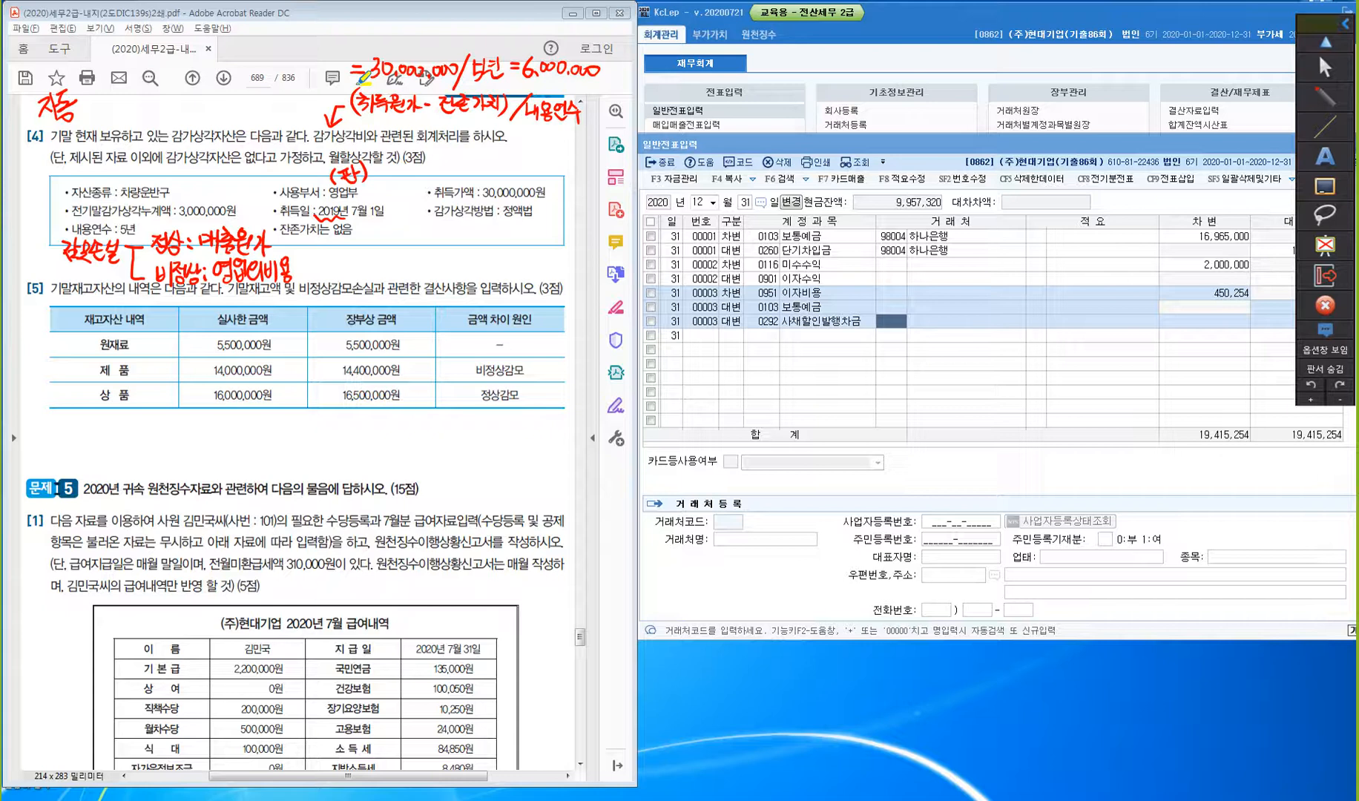
- Extend the 정상: 매출원가 branch with the handwritten note 가산 ⇒ 회계처리 없음
mouse_move(284, 233)
left_mouse_down()
mouse_move(287, 246)
mouse_move(309, 241)
left_mouse_up()
mouse_move(314, 226)
left_mouse_down()
mouse_move(315, 243)
mouse_move(325, 234)
left_mouse_up()
mouse_move(305, 244)
left_mouse_down()
mouse_move(322, 253)
mouse_move(347, 233)
left_mouse_up()
left_click_drag(333, 239, 353, 239)
mouse_move(341, 227)
left_mouse_down()
mouse_move(341, 252)
mouse_move(374, 237)
mouse_move(383, 249)
mouse_move(391, 228)
mouse_move(400, 252)
mouse_move(418, 232)
mouse_move(417, 246)
left_mouse_up()
mouse_move(420, 225)
left_mouse_down()
mouse_move(420, 248)
mouse_move(435, 245)
left_mouse_up()
left_click_drag(438, 227, 438, 248)
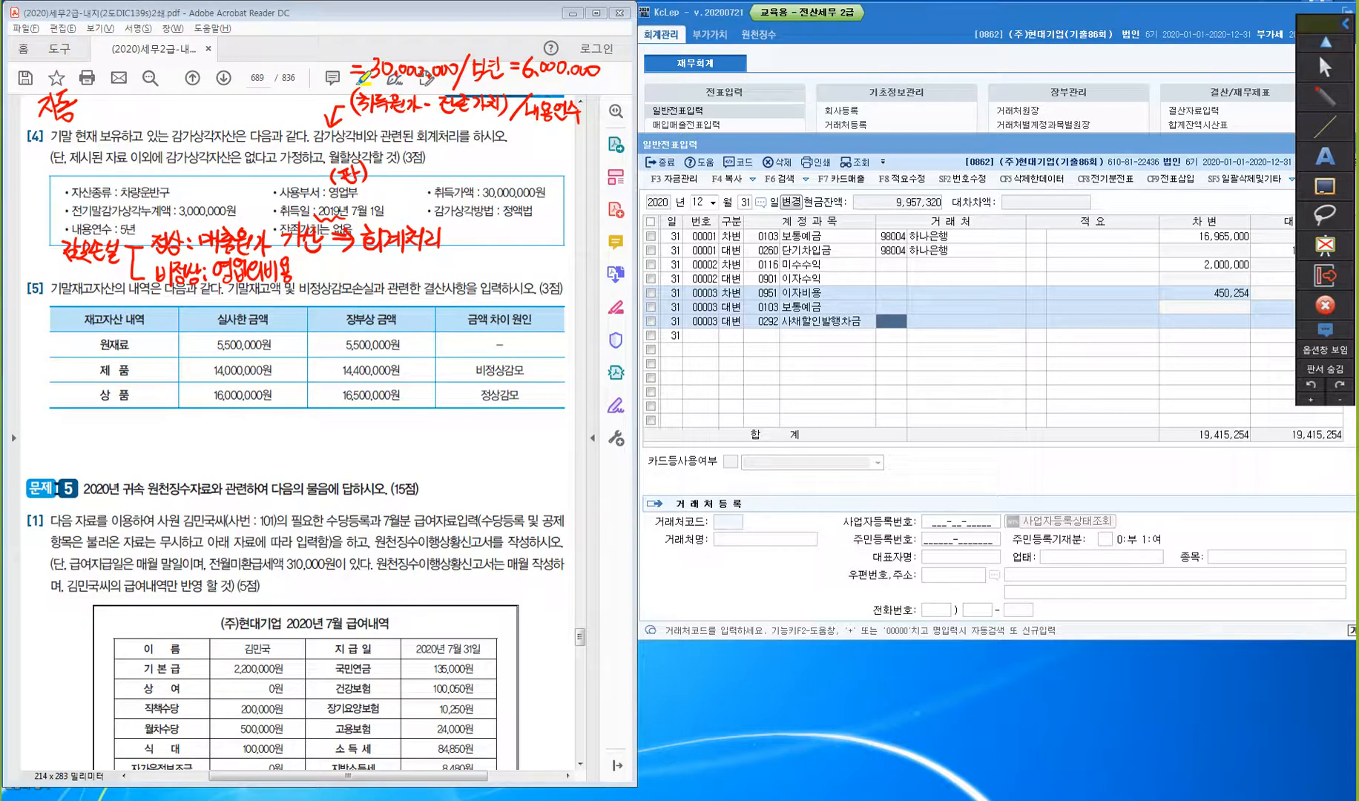
left_click_drag(450, 230, 475, 249)
left_click_drag(475, 228, 484, 242)
left_click_drag(472, 243, 486, 255)
- Underline 감모손실 in the text of [5] and handwrite ⇒ 일반전표 입력(수동) after 영업외비용
left_click_drag(330, 298, 374, 300)
left_click_drag(297, 269, 312, 275)
mouse_move(304, 261)
left_mouse_down()
mouse_move(316, 273)
mouse_move(306, 284)
mouse_move(328, 261)
mouse_move(341, 281)
left_mouse_up()
left_click_drag(342, 257, 346, 272)
left_click_drag(351, 256, 356, 282)
left_click_drag(359, 259, 371, 273)
mouse_move(371, 257)
left_mouse_down()
mouse_move(374, 285)
mouse_move(382, 260)
left_mouse_up()
left_click_drag(372, 273, 382, 282)
mouse_move(370, 284)
left_mouse_down()
mouse_move(390, 283)
mouse_move(395, 262)
mouse_move(404, 282)
left_mouse_up()
left_click_drag(406, 256, 415, 277)
left_click_drag(412, 261, 420, 278)
mouse_move(409, 274)
left_mouse_down()
mouse_move(423, 283)
mouse_move(431, 267)
left_mouse_up()
left_click_drag(438, 256, 448, 263)
mouse_move(437, 264)
left_mouse_down()
mouse_move(437, 280)
mouse_move(455, 256)
mouse_move(451, 273)
left_mouse_up()
left_click_drag(457, 257, 460, 285)
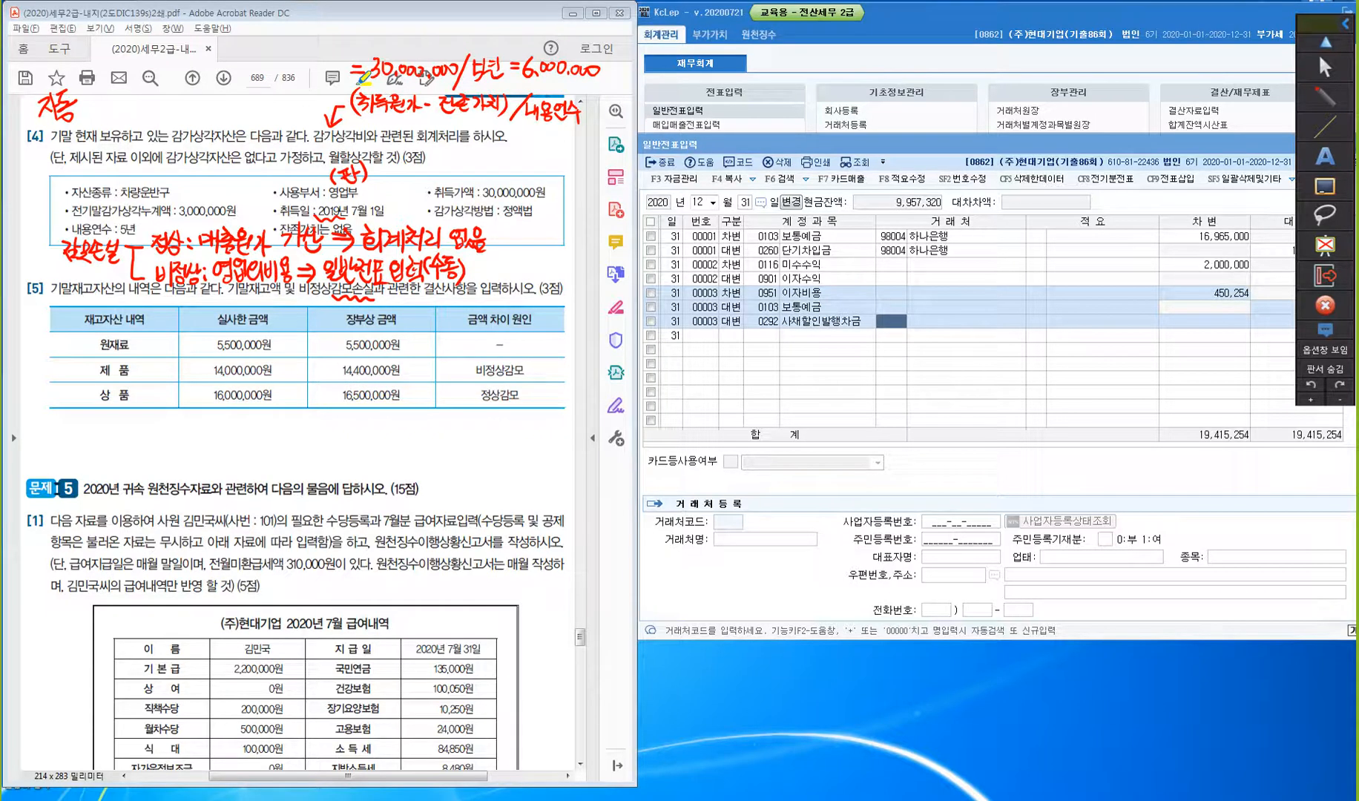
- Mark the 실사한 금액 heading with a check and handwrite 일반전표입력 with an arrow to 비정상감모
mouse_move(231, 299)
left_mouse_down()
mouse_move(237, 316)
mouse_move(256, 289)
mouse_move(231, 328)
mouse_move(246, 327)
left_mouse_up()
mouse_move(496, 347)
left_mouse_down()
mouse_move(503, 358)
mouse_move(518, 335)
mouse_move(530, 350)
left_mouse_up()
left_click_drag(528, 333, 531, 343)
left_click_drag(534, 332, 547, 345)
mouse_move(547, 333)
left_mouse_down()
mouse_move(551, 353)
mouse_move(573, 344)
left_mouse_up()
left_click_drag(572, 330, 569, 352)
mouse_move(568, 343)
left_mouse_down()
mouse_move(591, 347)
mouse_move(589, 361)
left_mouse_up()
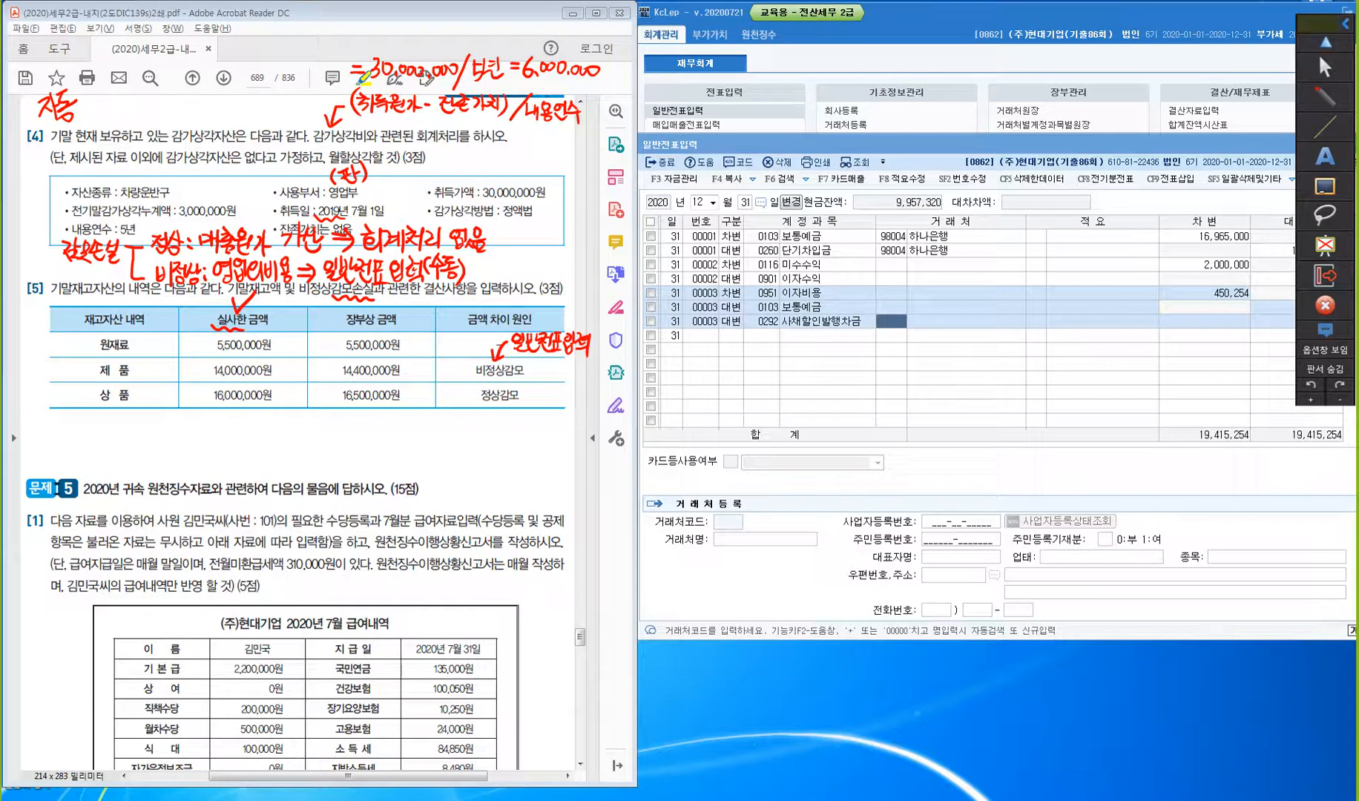
- Handwrite (적요: 8. 타계정) beside 비정상감모 in the 제품 row
left_click_drag(534, 361, 532, 375)
left_click_drag(537, 370, 548, 375)
left_click_drag(536, 375, 551, 370)
left_click_drag(551, 373, 550, 378)
left_click_drag(556, 372, 556, 378)
left_click_drag(547, 379, 595, 371)
left_click_drag(588, 367, 598, 382)
left_click_drag(598, 372, 614, 388)
left_click_drag(616, 365, 629, 378)
left_click_drag(625, 380, 631, 390)
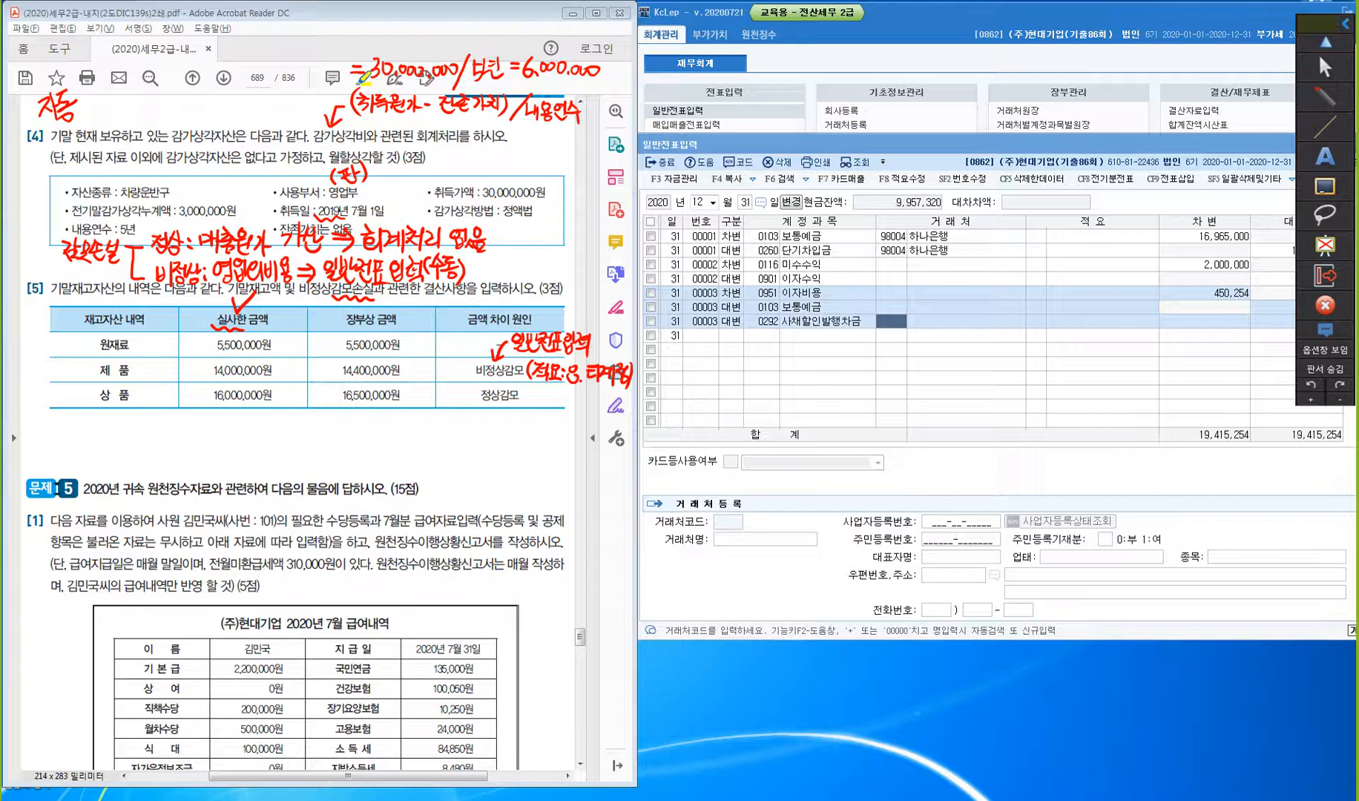
- Handwrite 400,000 beside 비정상감모 and 500,000 beside 정상감모, and circle the 실사한 금액 column
left_click_drag(422, 363, 420, 379)
mouse_move(430, 364)
left_mouse_down()
mouse_move(431, 376)
mouse_move(431, 364)
left_mouse_up()
left_click_drag(439, 363, 443, 375)
left_click_drag(450, 364, 457, 364)
mouse_move(420, 386)
left_mouse_down()
mouse_move(419, 403)
mouse_move(441, 393)
left_mouse_up()
left_click_drag(446, 400, 445, 404)
left_click_drag(451, 392, 452, 393)
left_click_drag(460, 392, 467, 391)
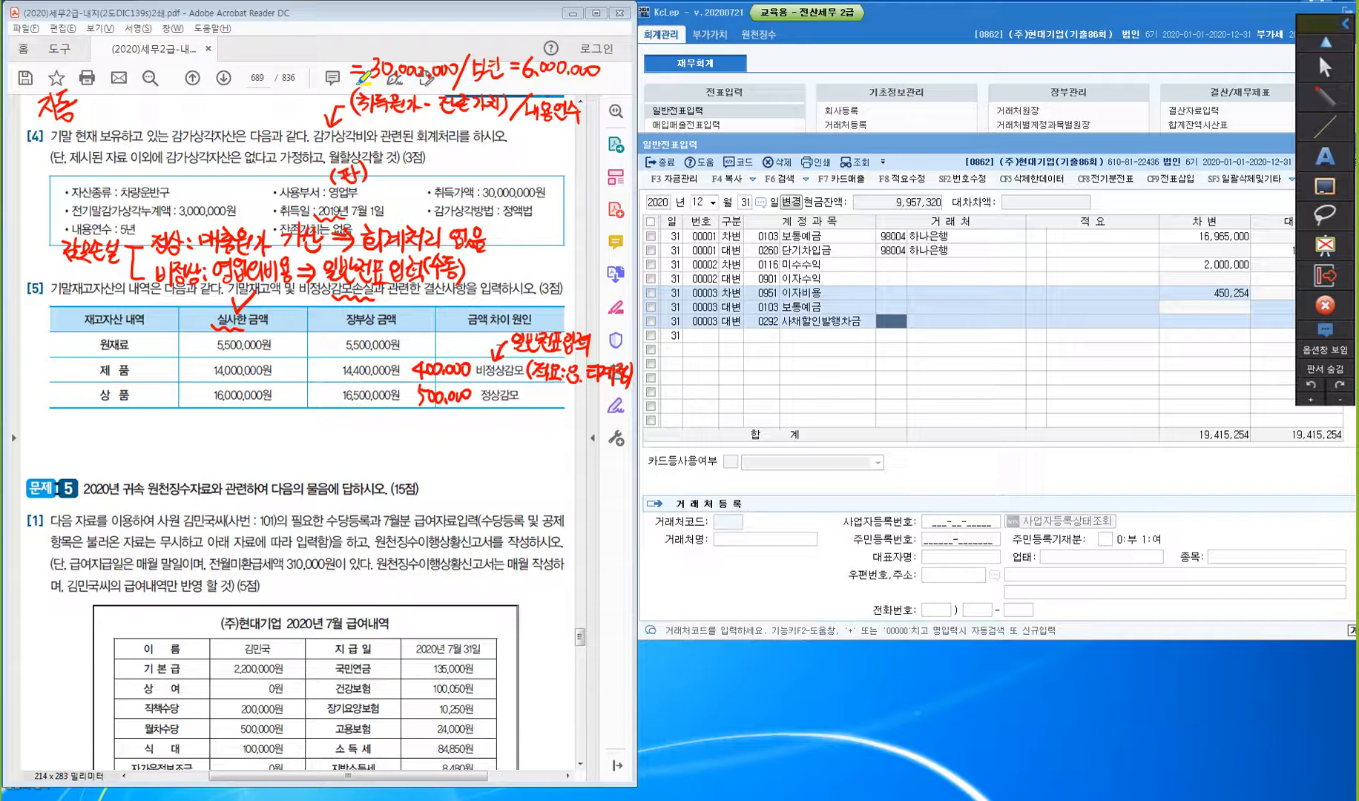
mouse_move(287, 412)
left_mouse_down()
mouse_move(230, 428)
mouse_move(215, 301)
mouse_move(299, 326)
mouse_move(280, 422)
left_mouse_up()
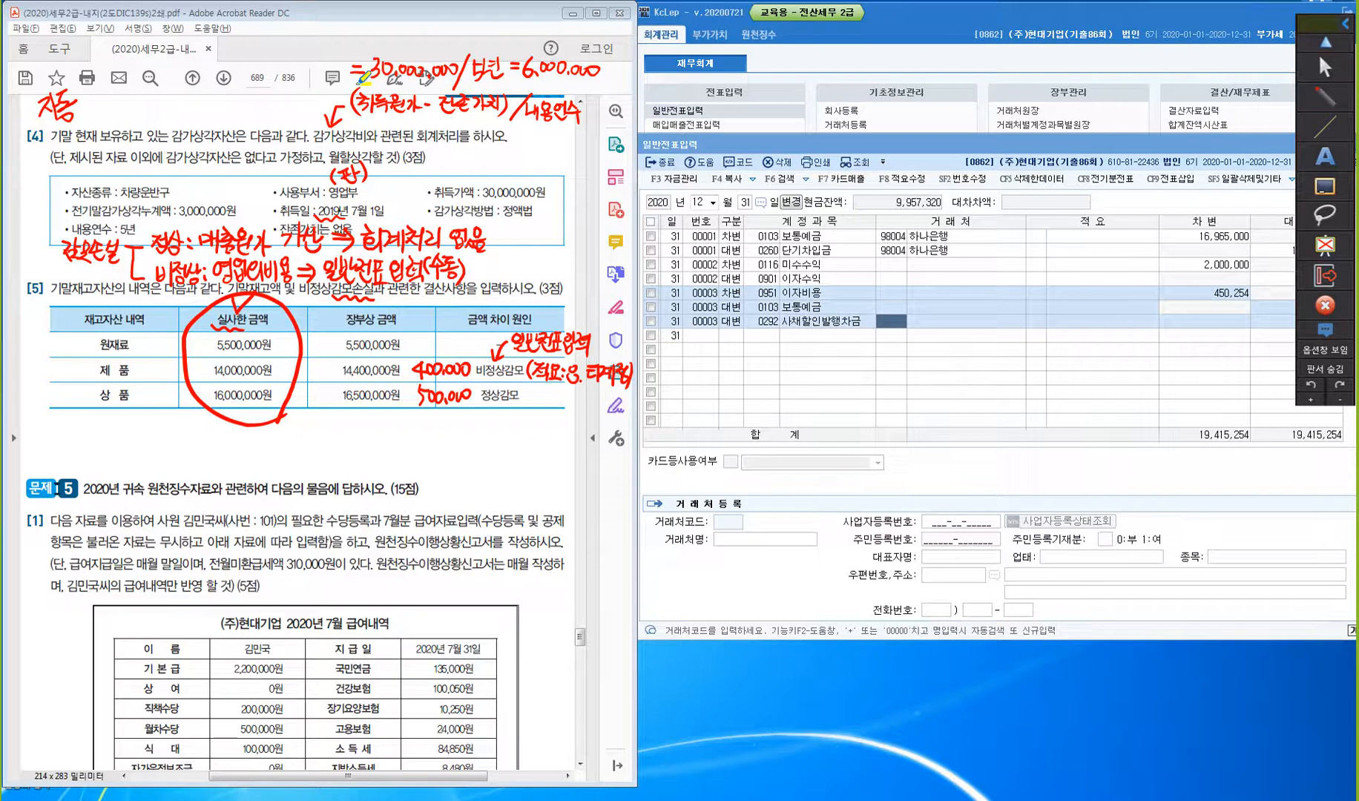
- Stop drawing and enter a December 31 debit line for 0959 재고자산감모손실 of 400,000
left_click(1325, 68)
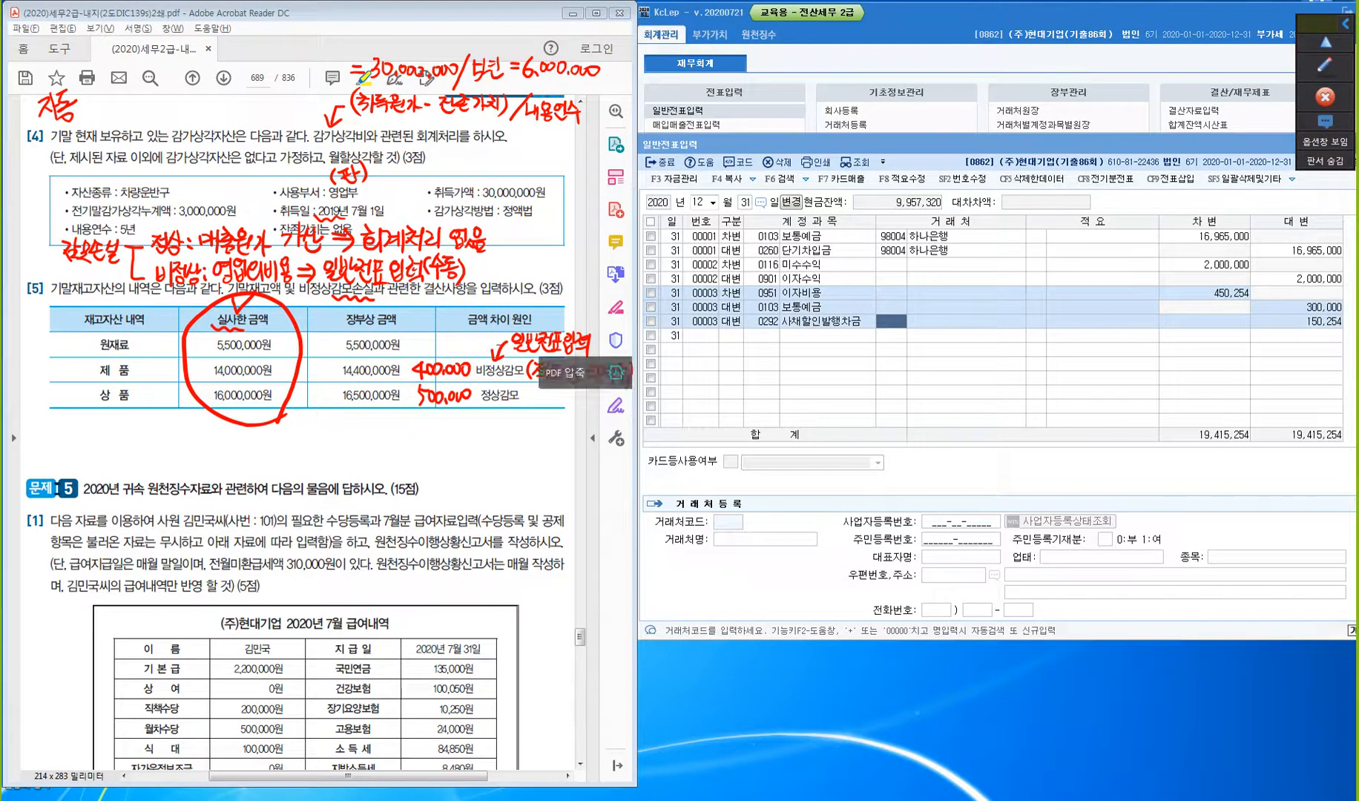
left_click(693, 432)
left_click(730, 335)
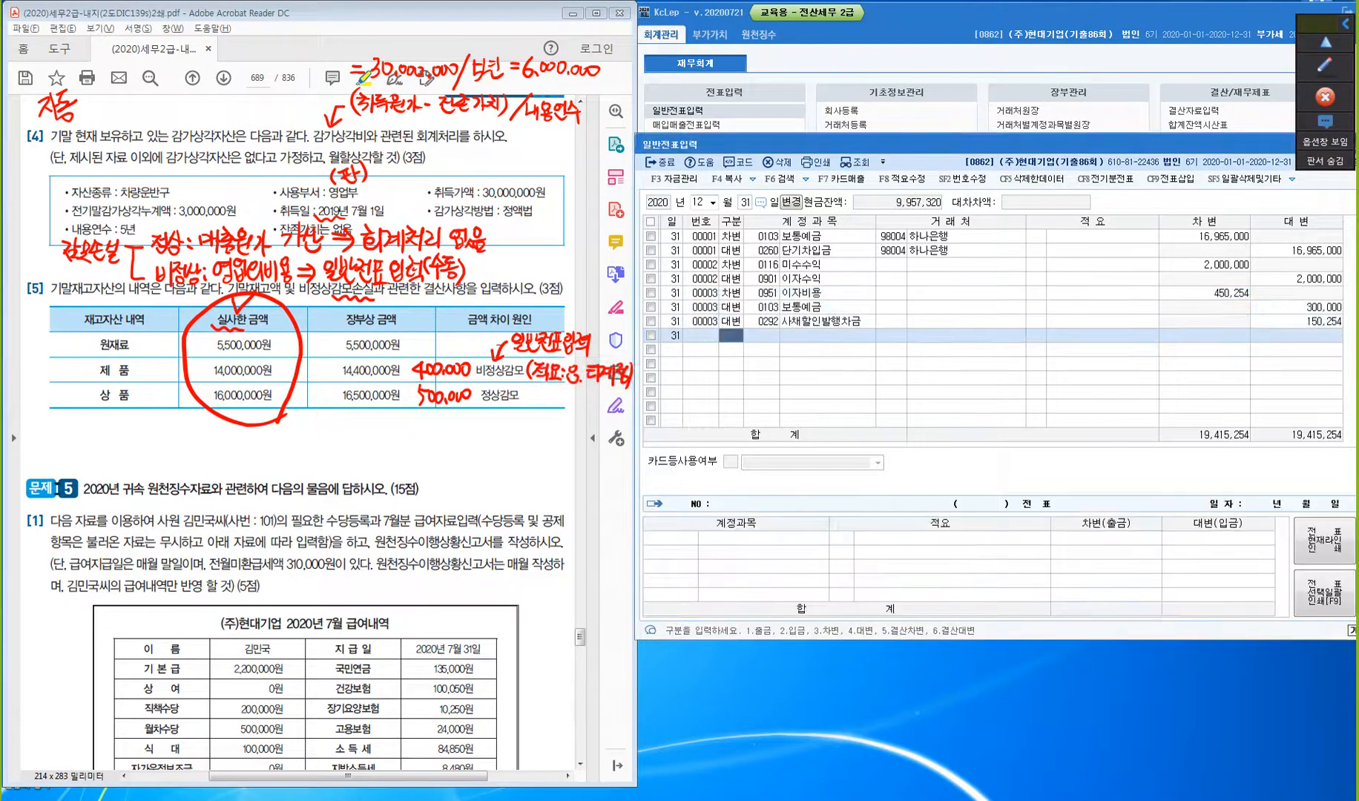
type("3")
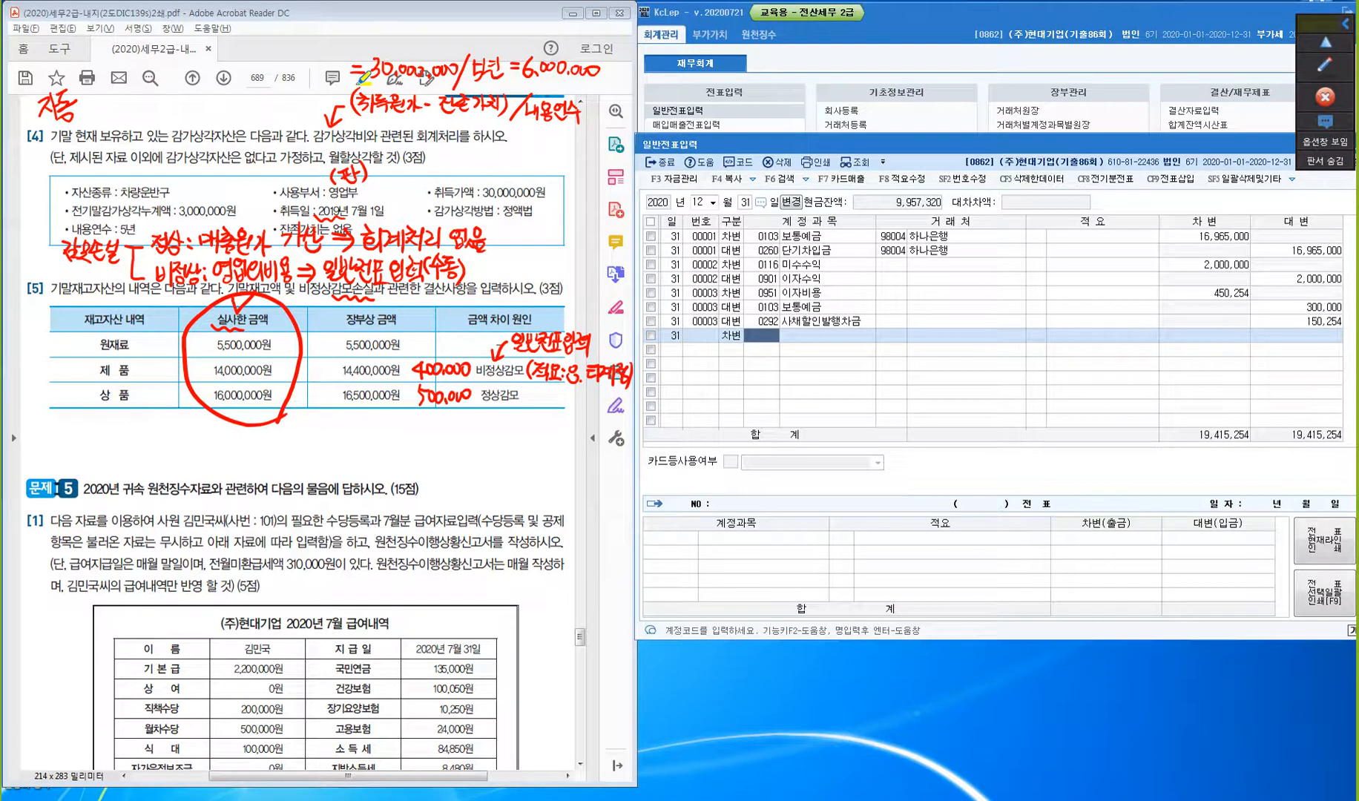
type("재고자")
key("Return")
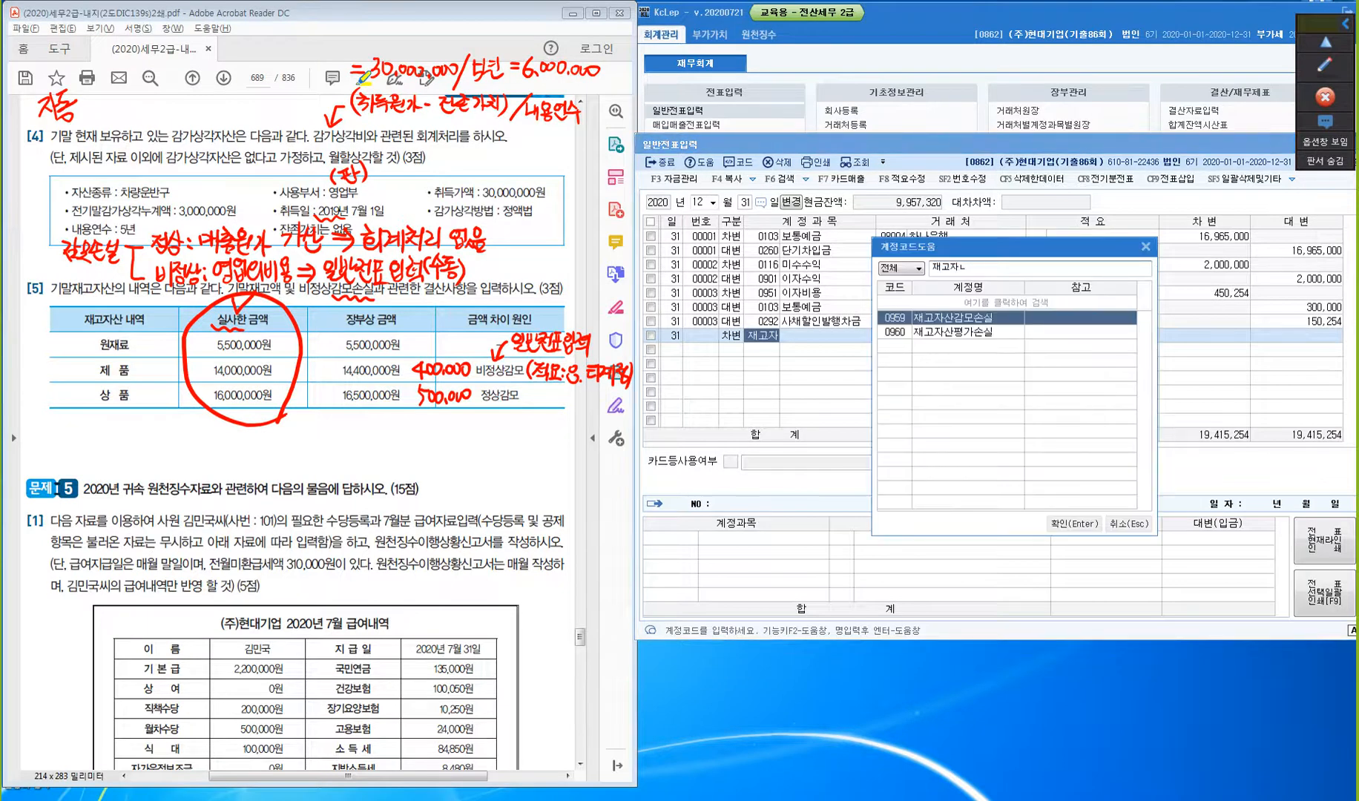
key("Return")
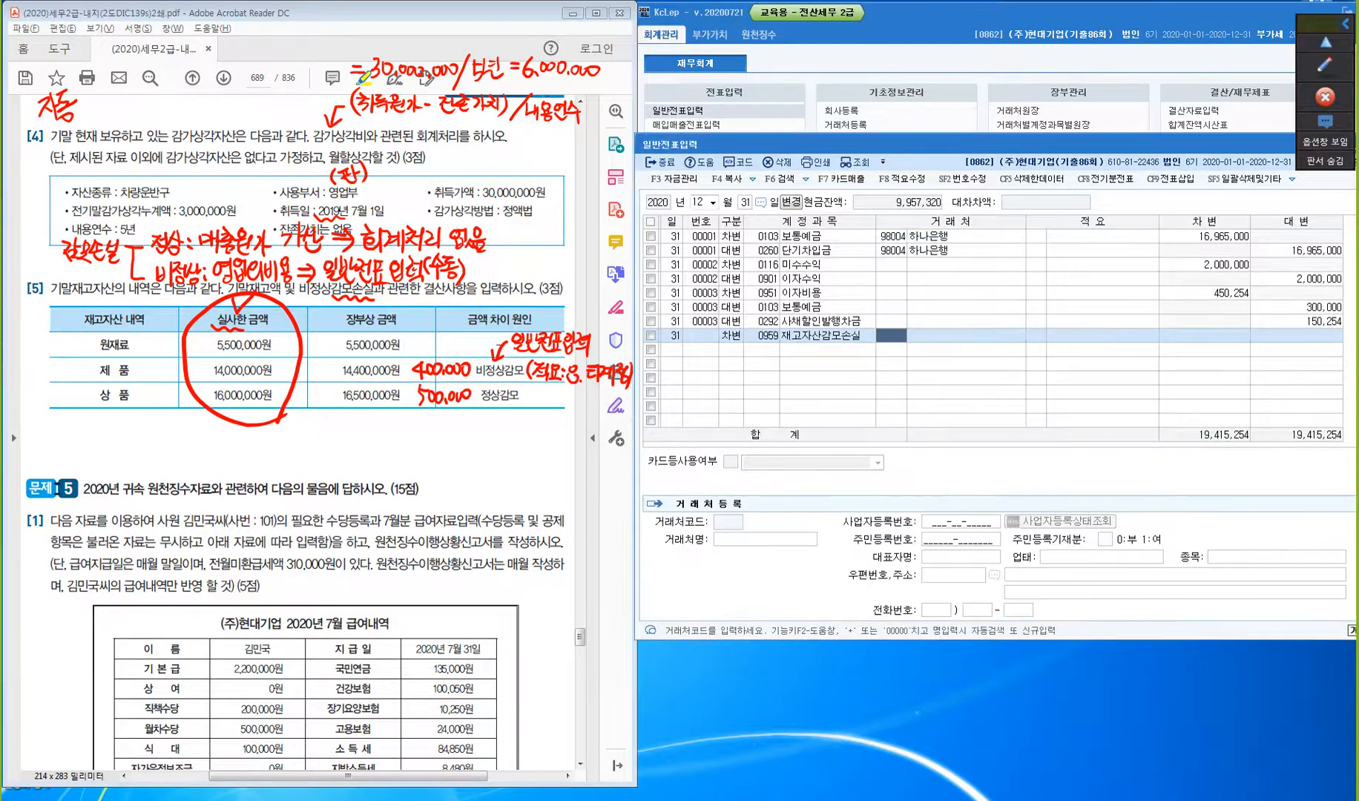
key("Return")
key("Return")
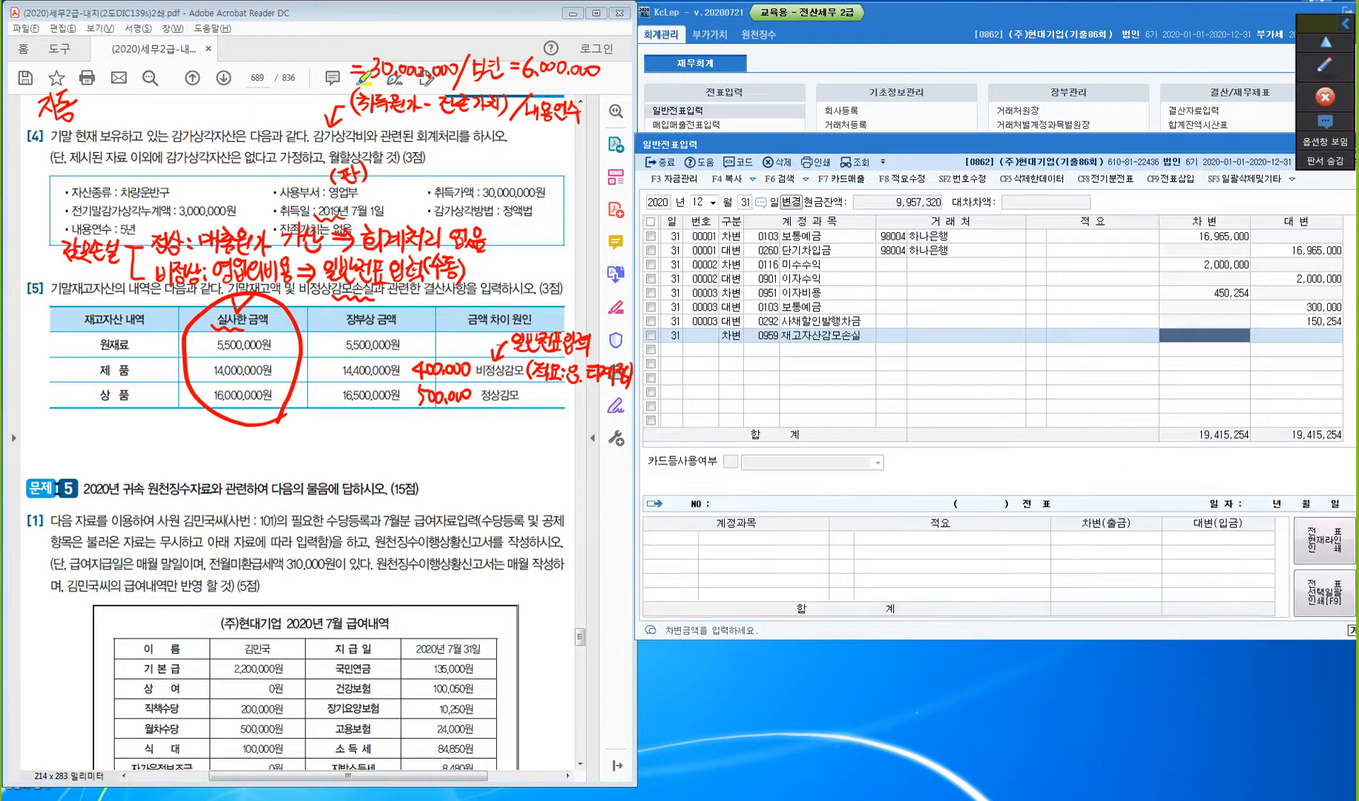
type("4000000")
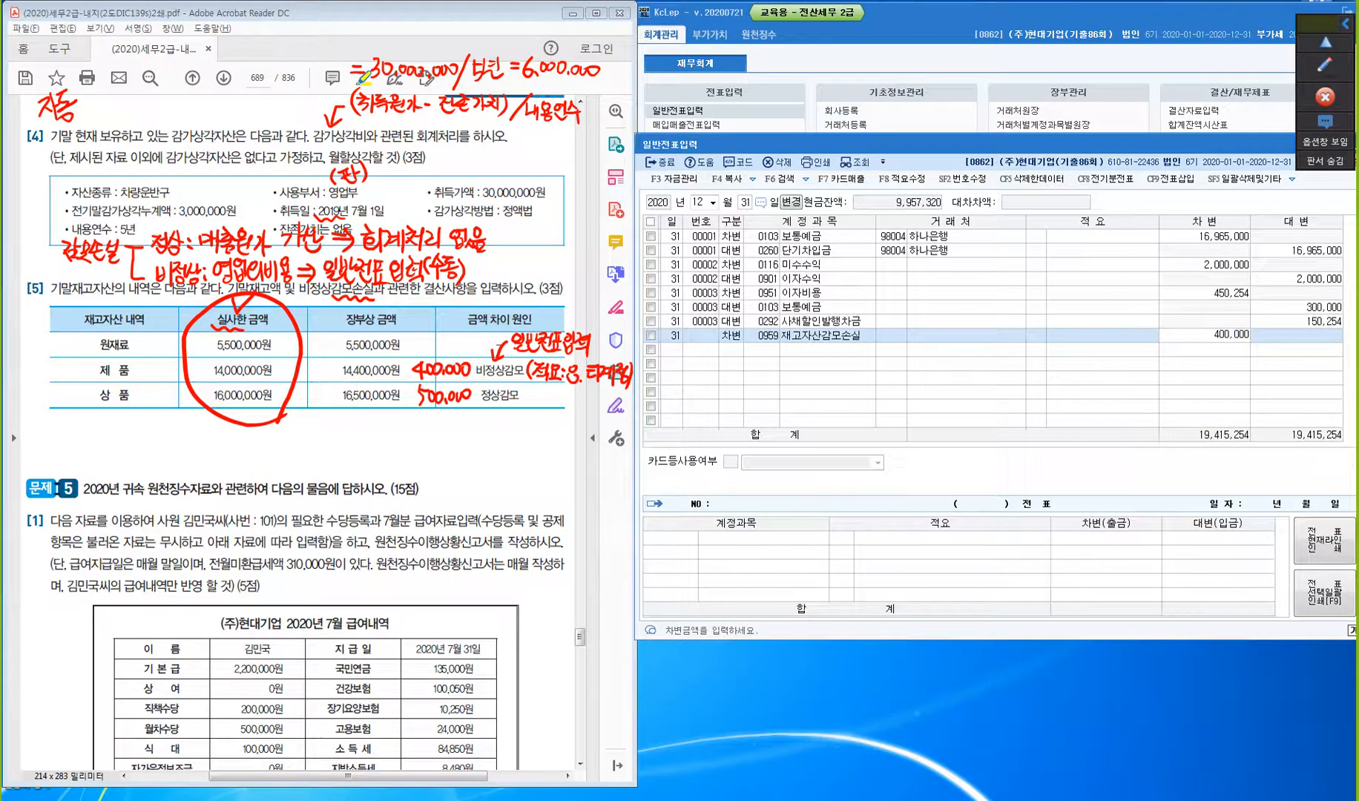
key("Return")
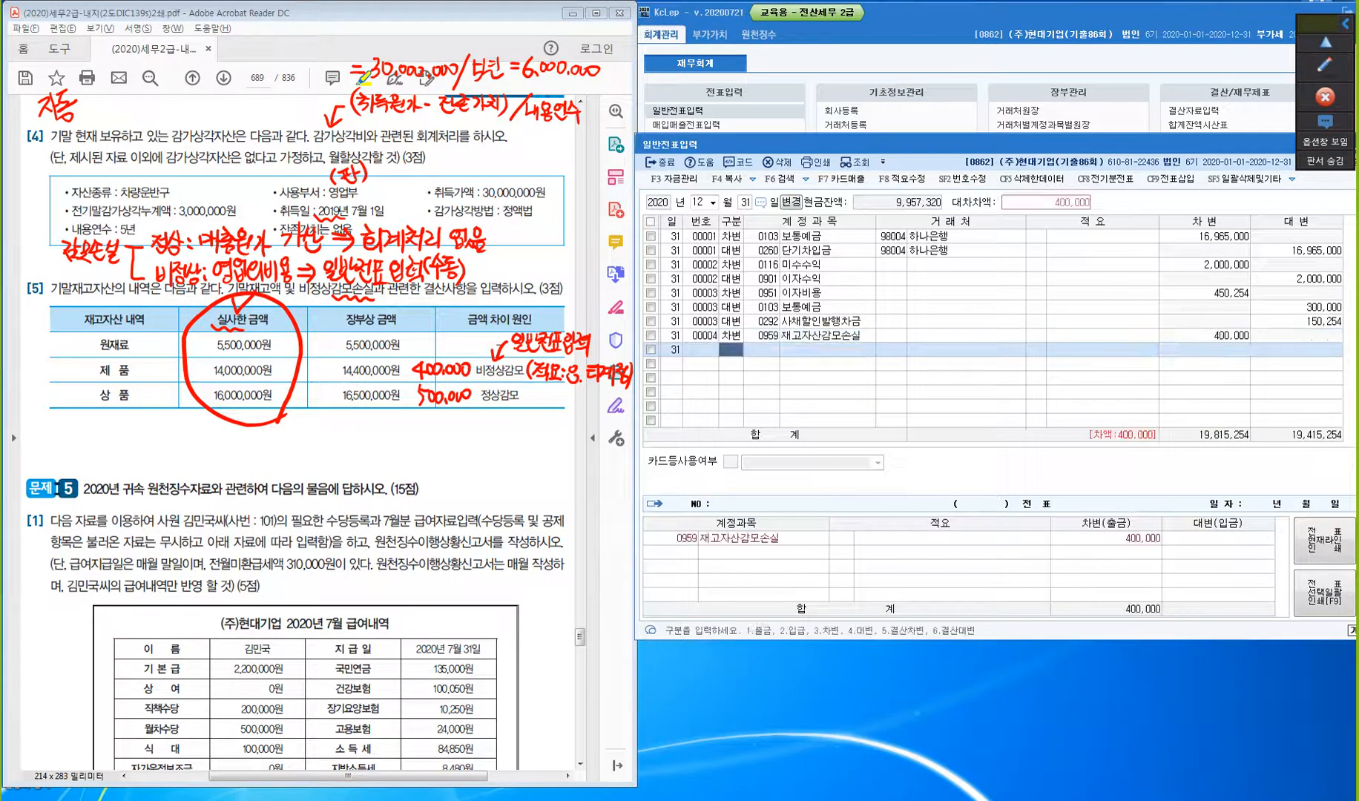
- Enter the credit line for 0150 제품 of 400,000 with 적요 8, 타계정으로 대체액
type("4")
key("Return")
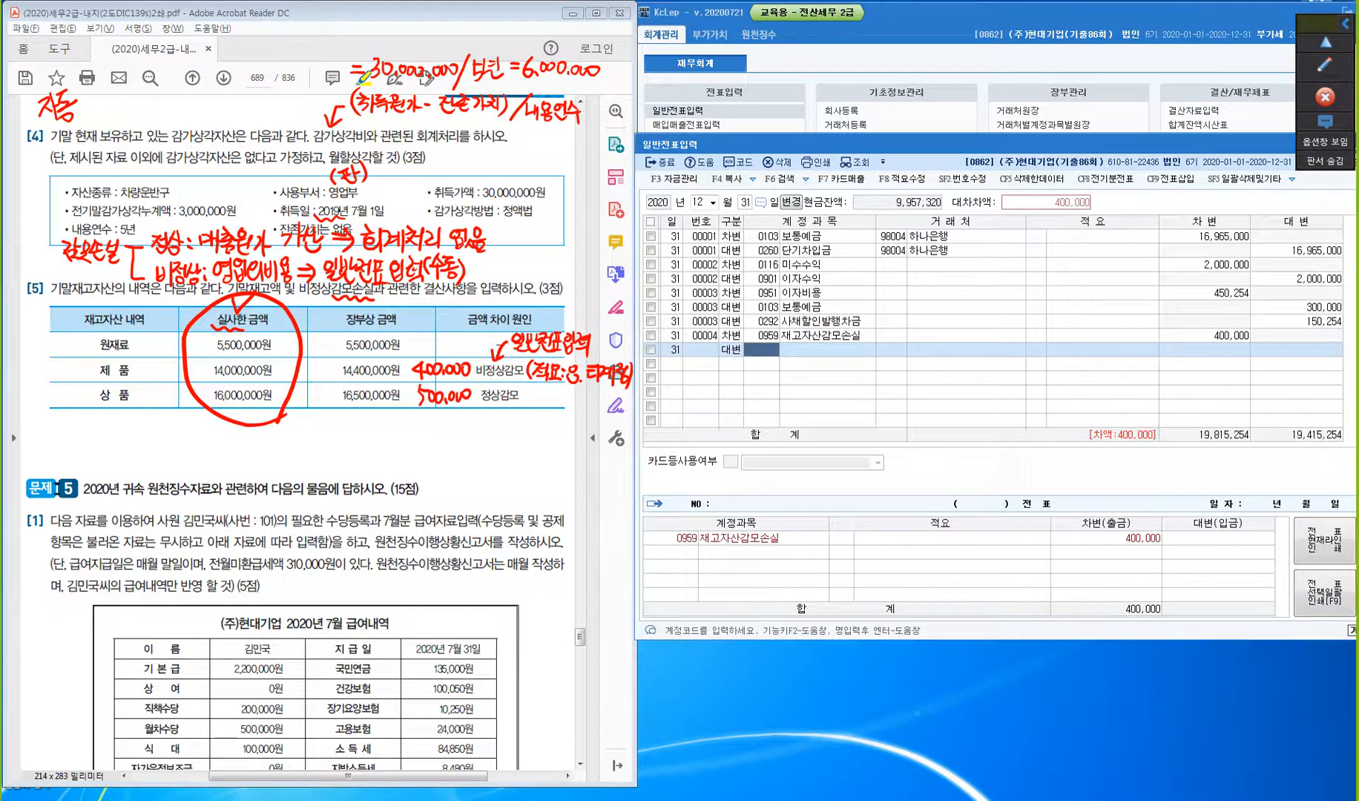
type("150")
key("Return")
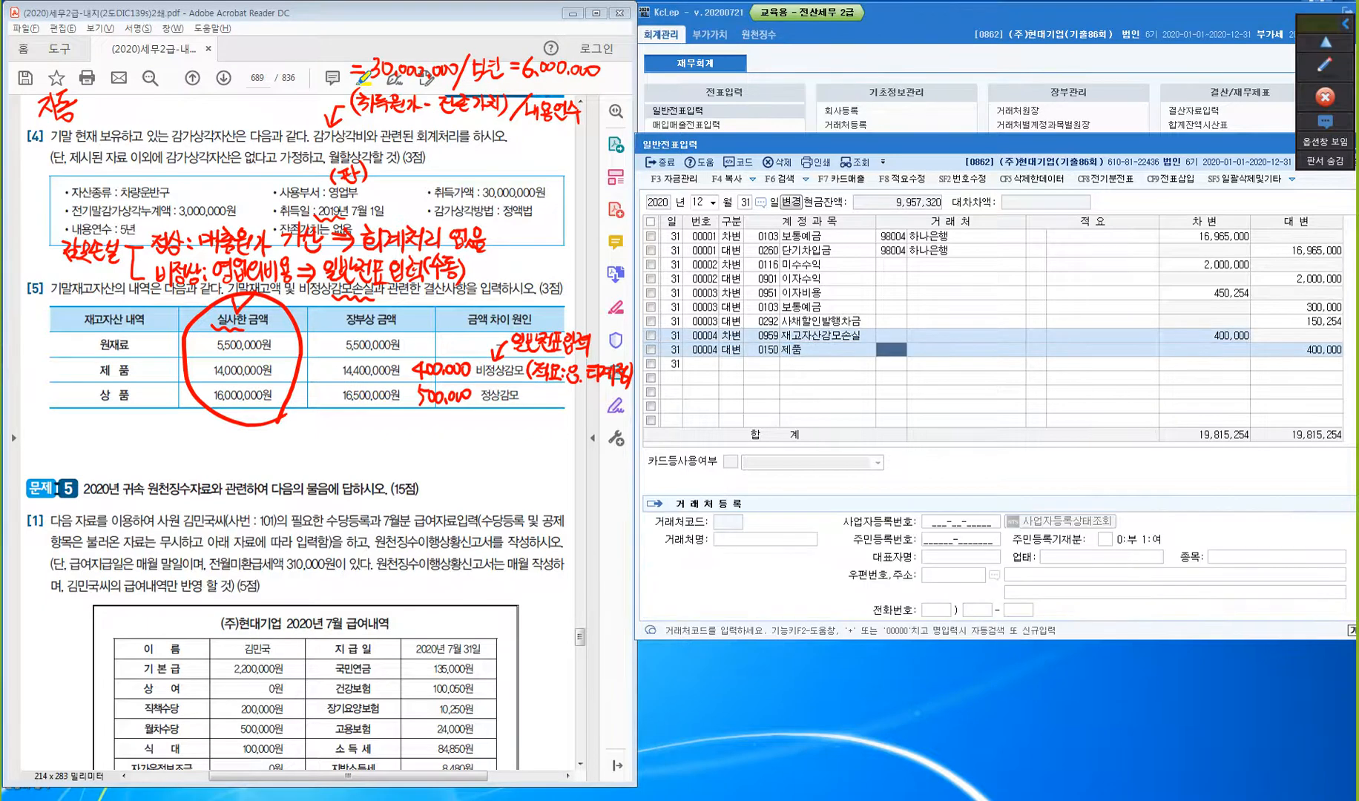
key("Return")
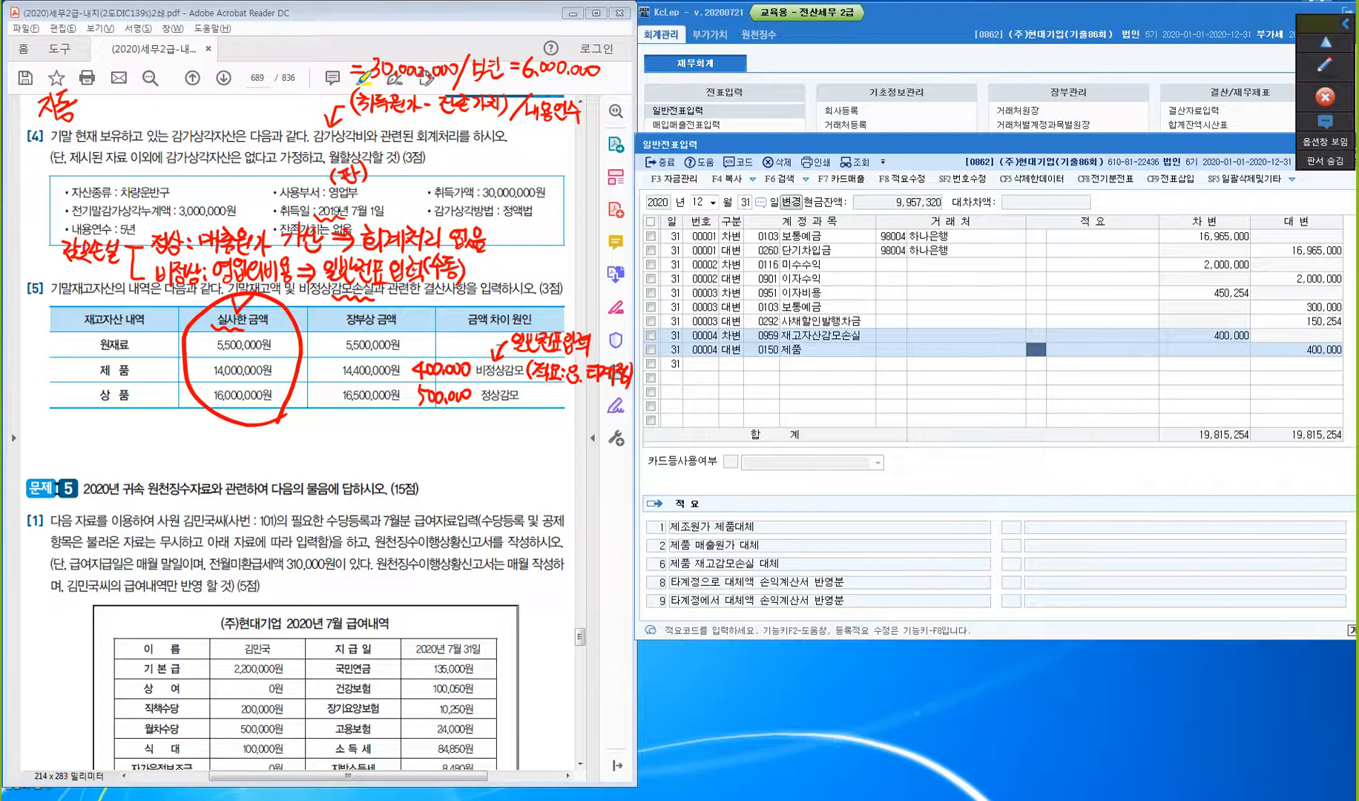
type("8")
key("Return")
key("Return")
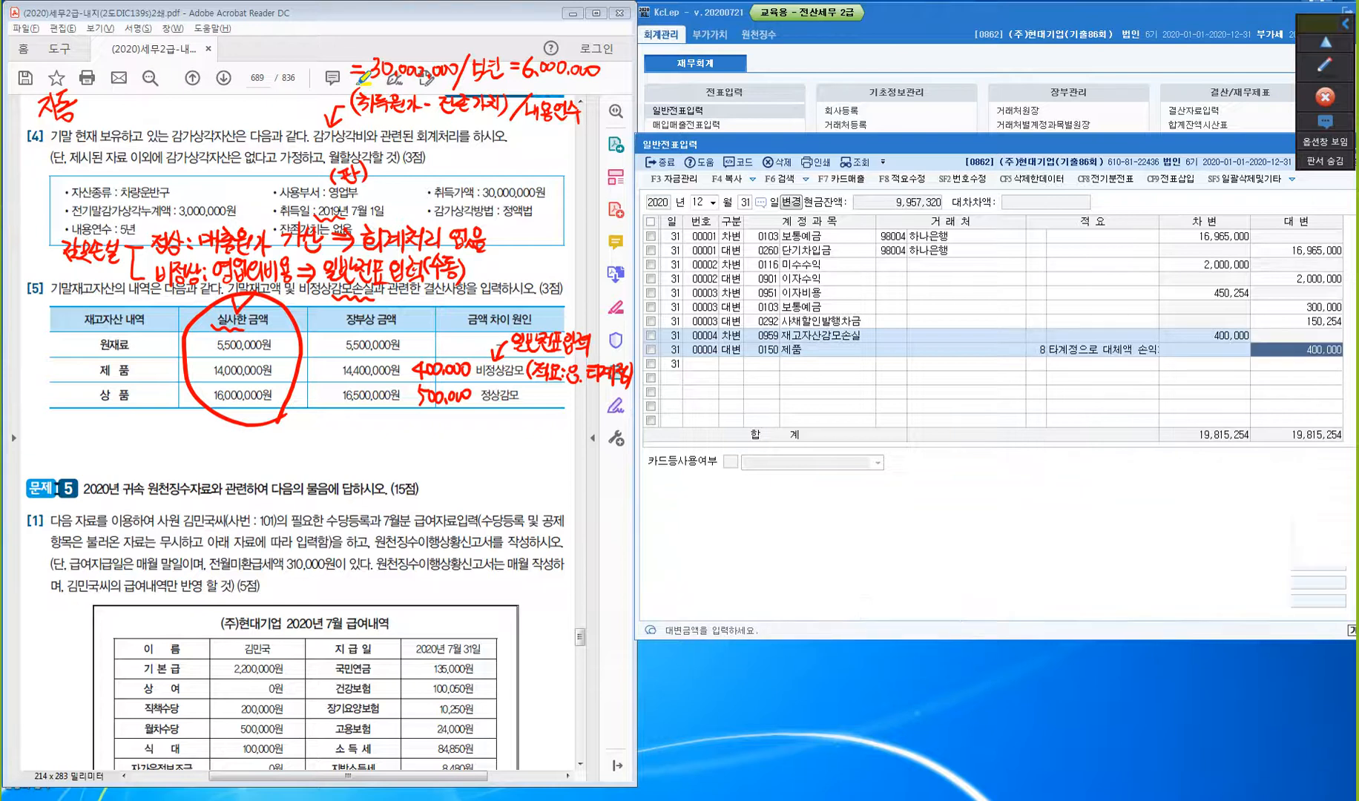
key("Return")
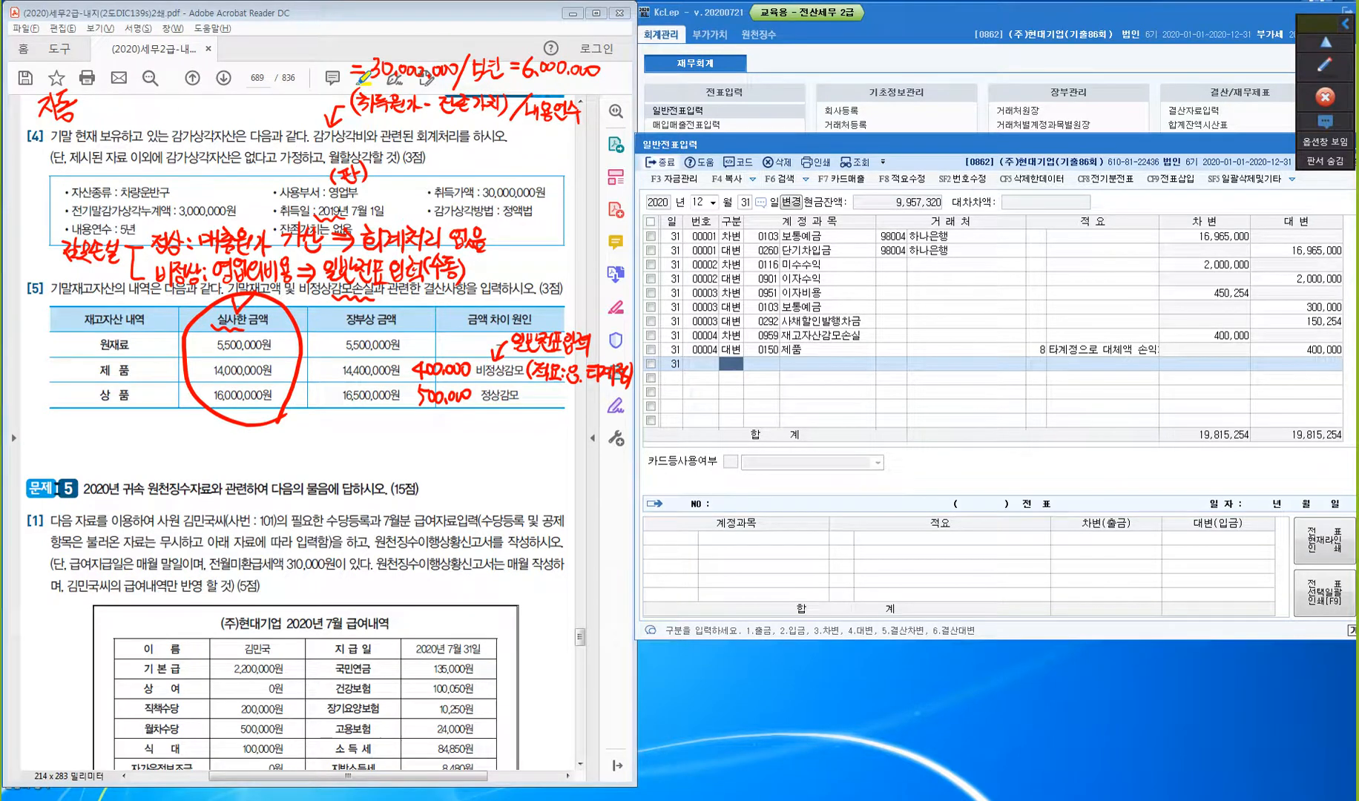
- Close 일반전표입력 and open 결산자료입력 for the period January to December 2020
key("Escape")
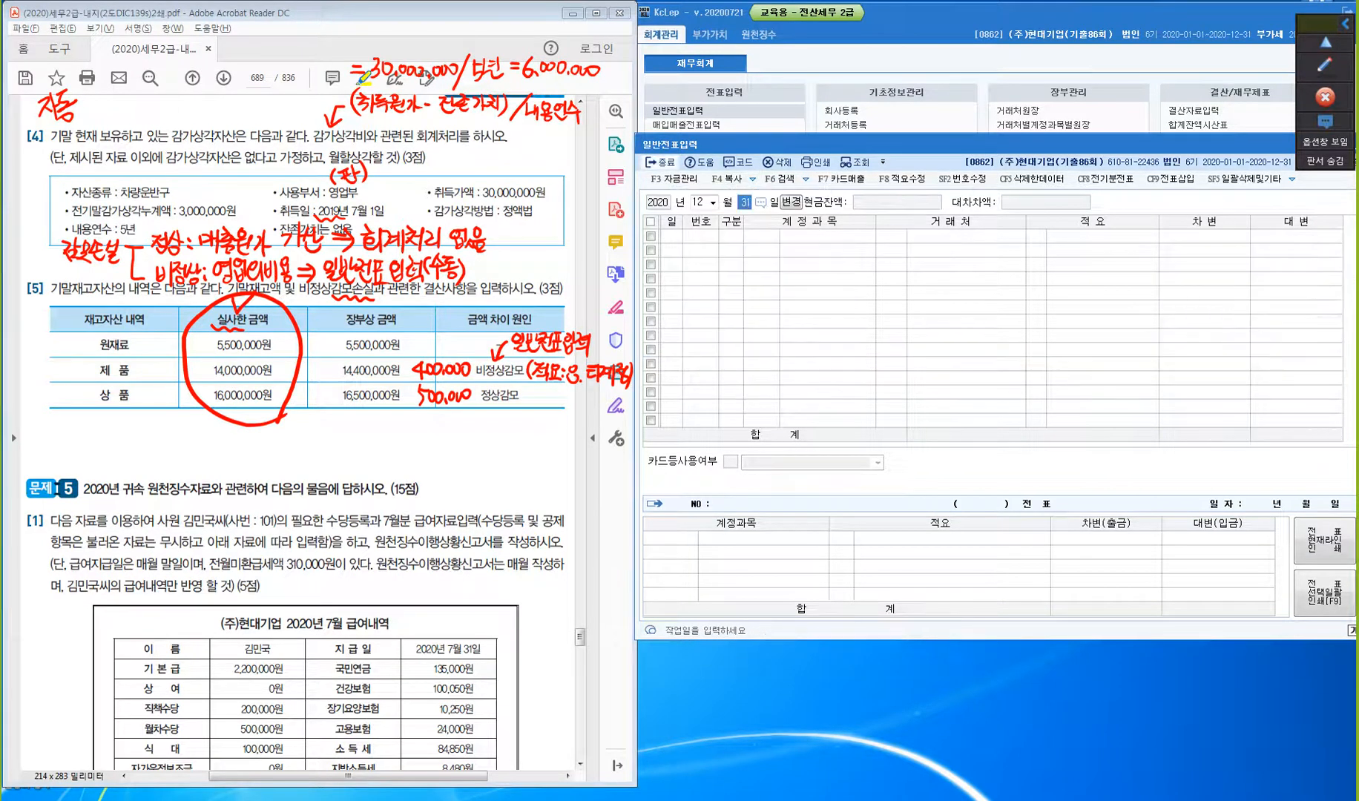
key("Escape")
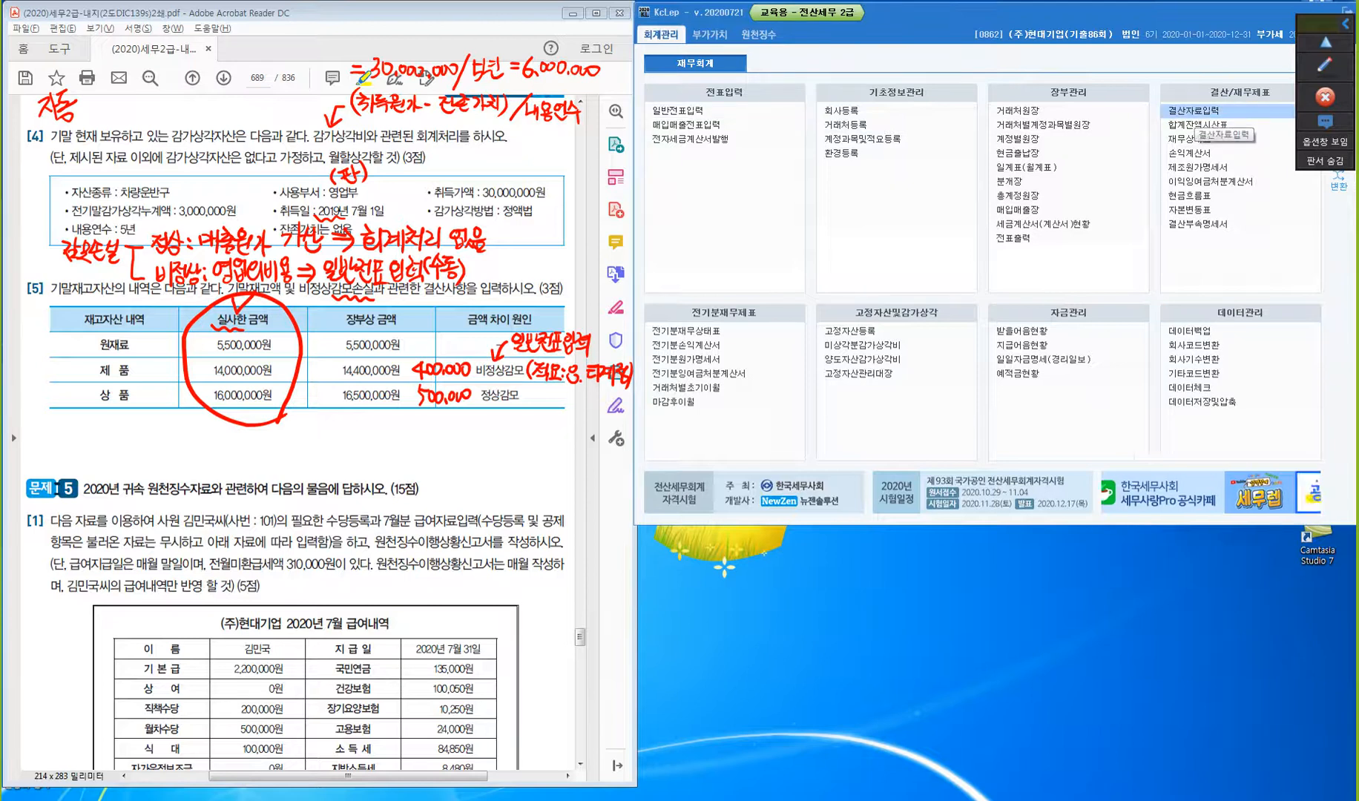
left_click(1193, 111)
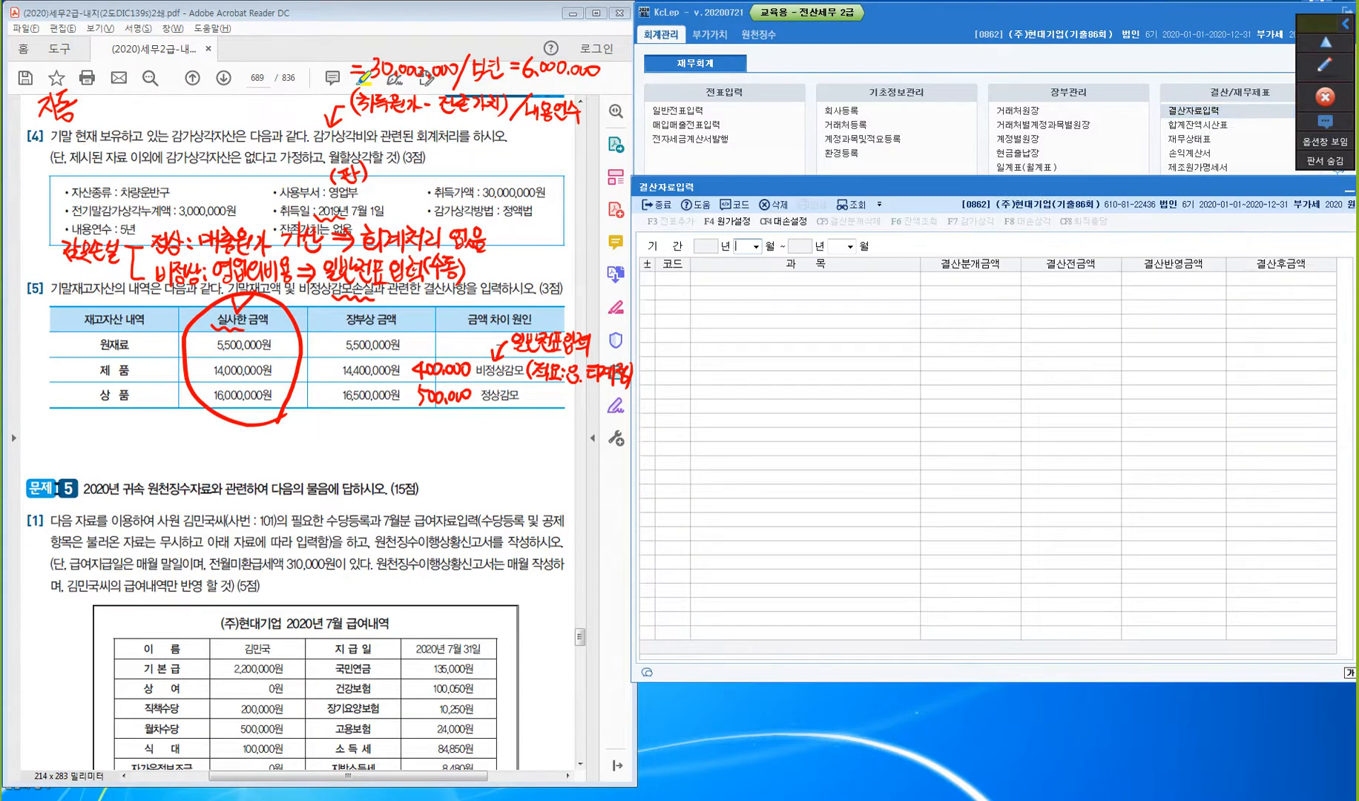
type("0112")
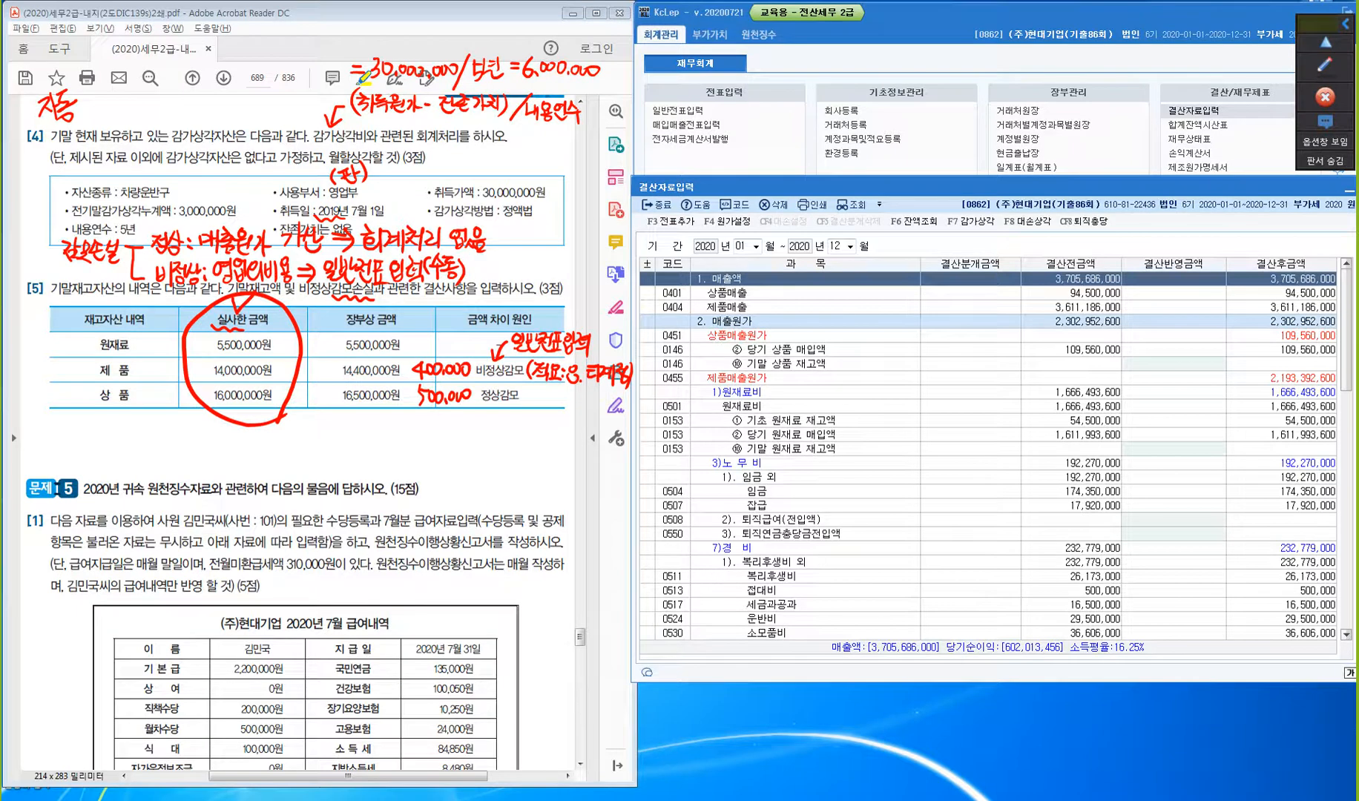
- Highlight 영업부 in [4] and enter 6,000,000 as the 결산반영금액 for 차량운반구 under 판매비와 일반관리비 감가상각비
left_click_drag(330, 192, 362, 192)
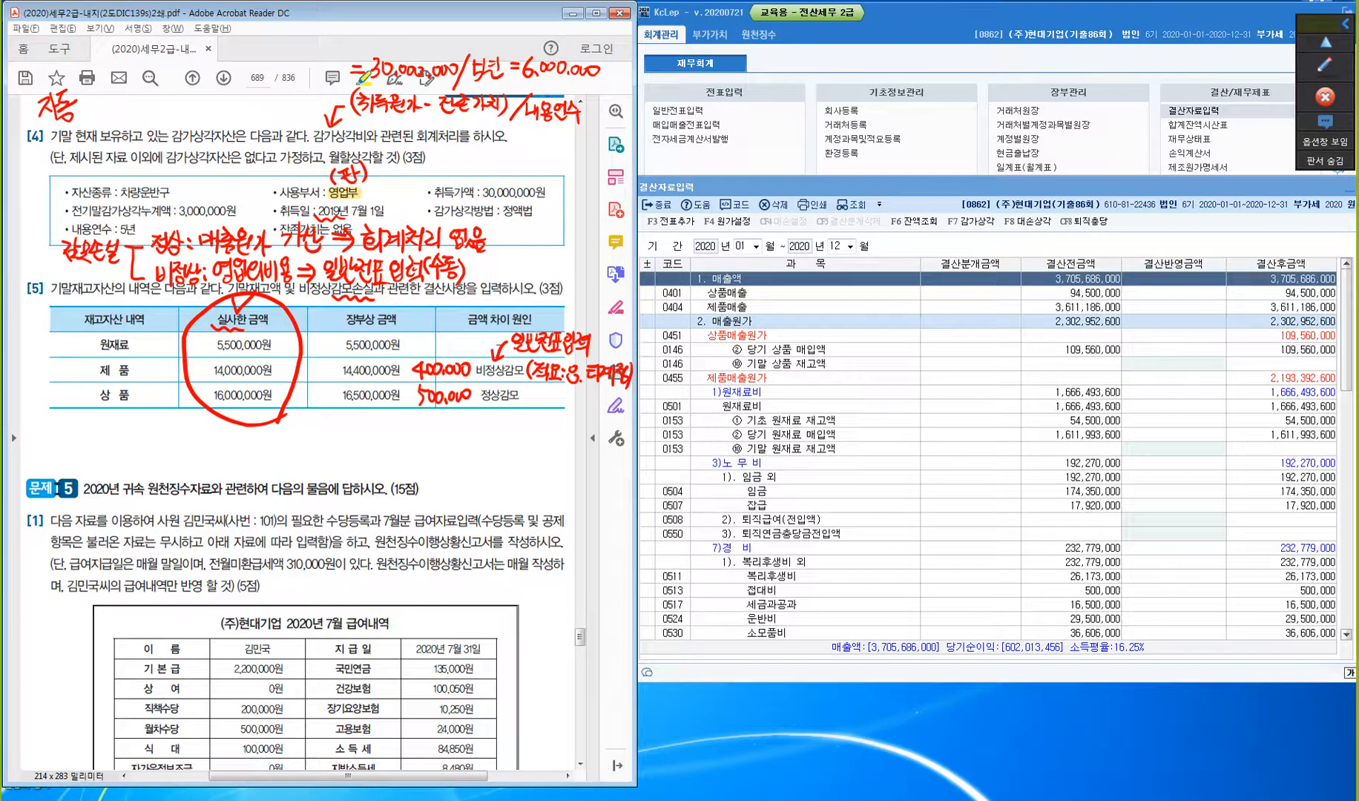
scroll(986, 452, "down", 10)
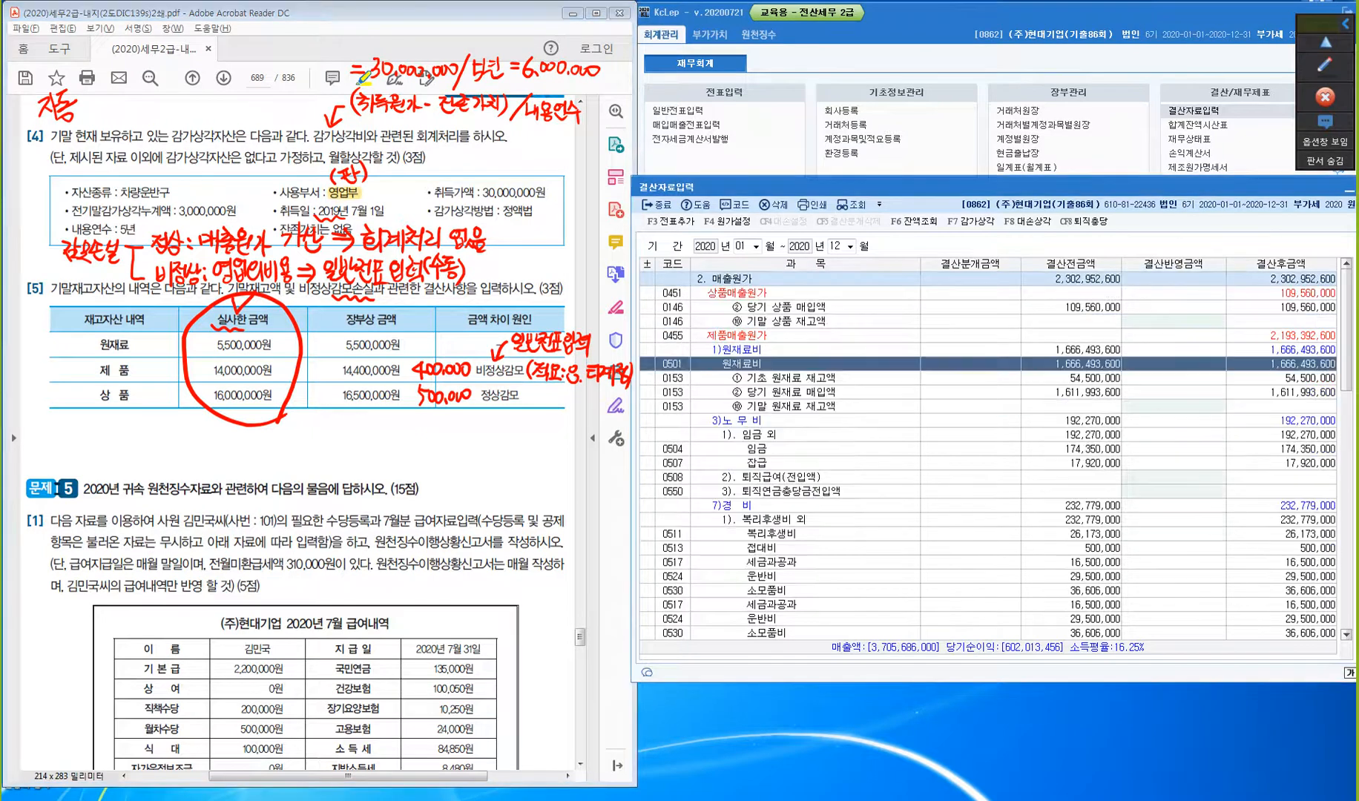
scroll(987, 453, "down", 9)
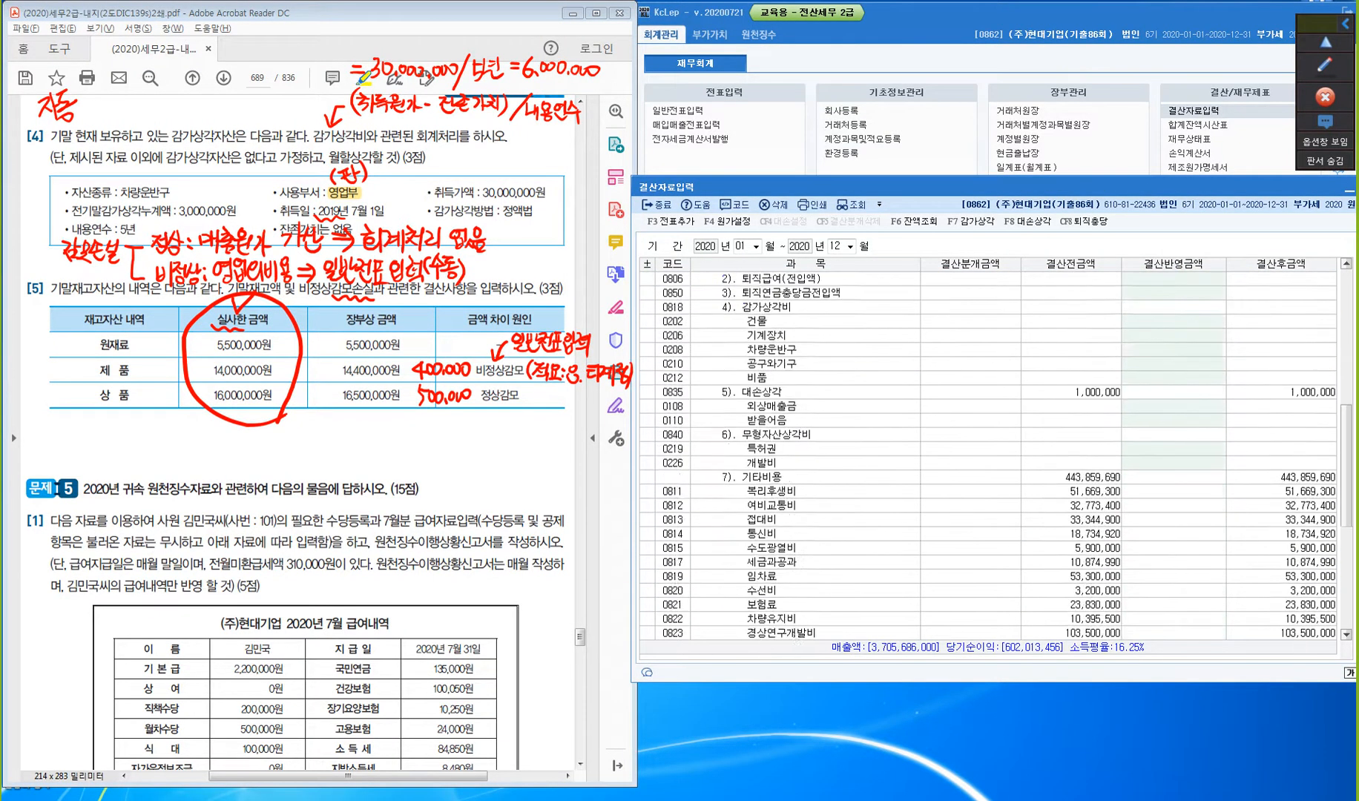
scroll(986, 452, "up", 6)
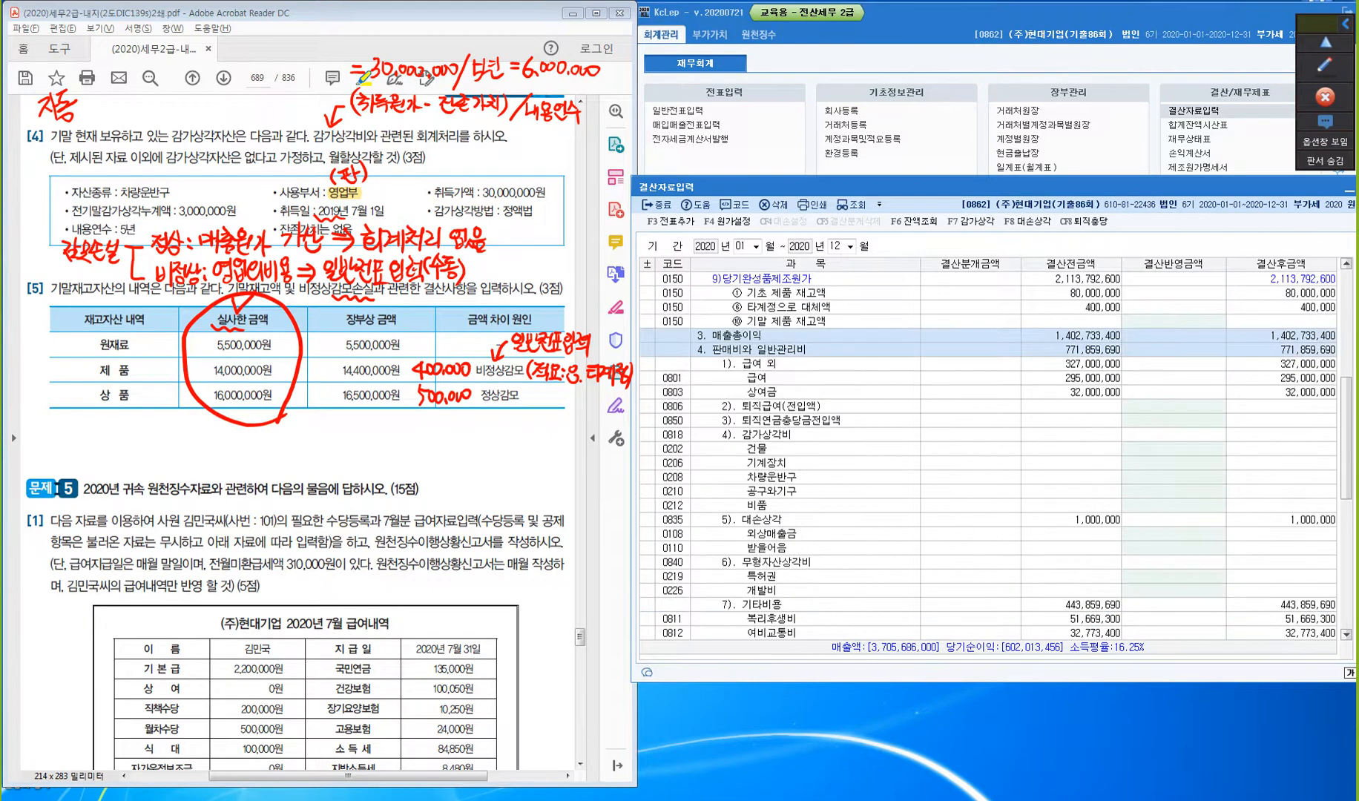
left_click(986, 350)
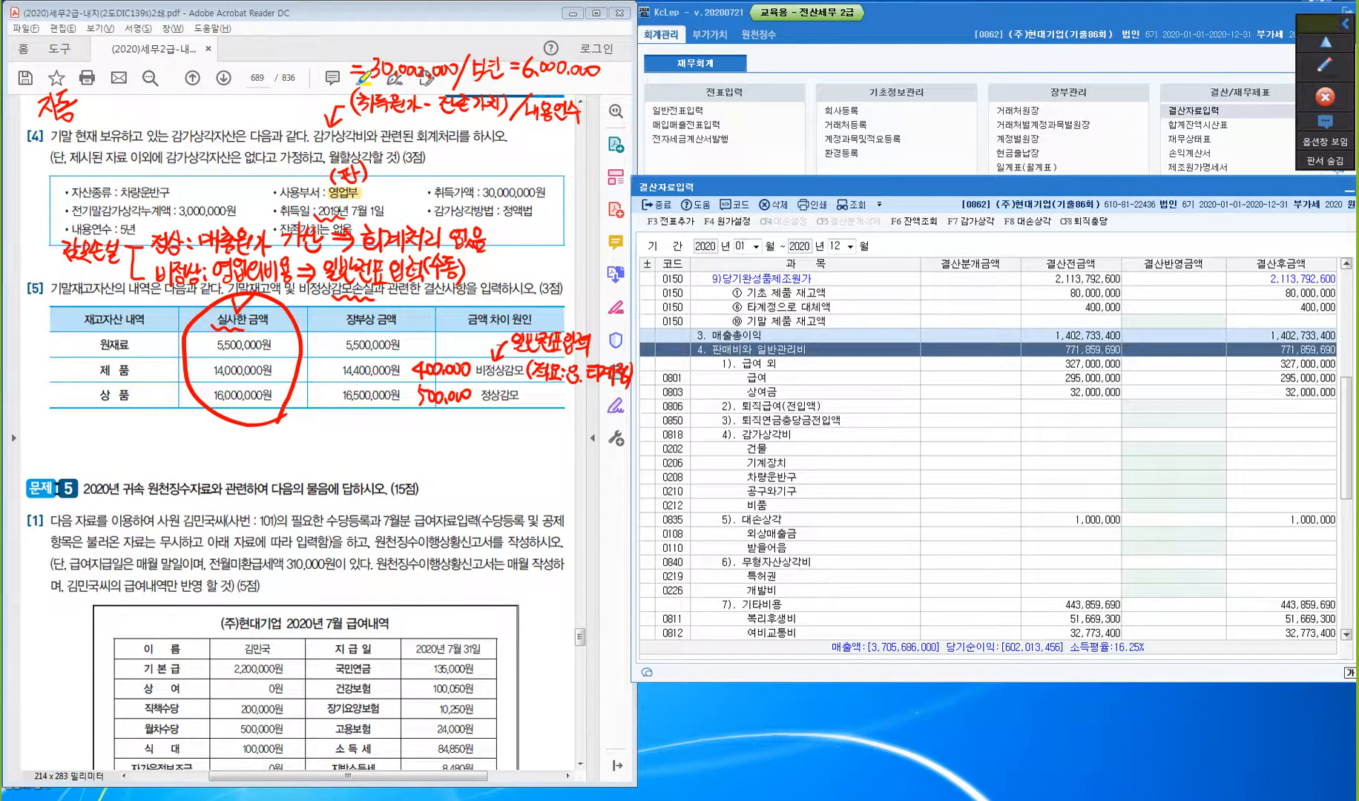
left_click(767, 435)
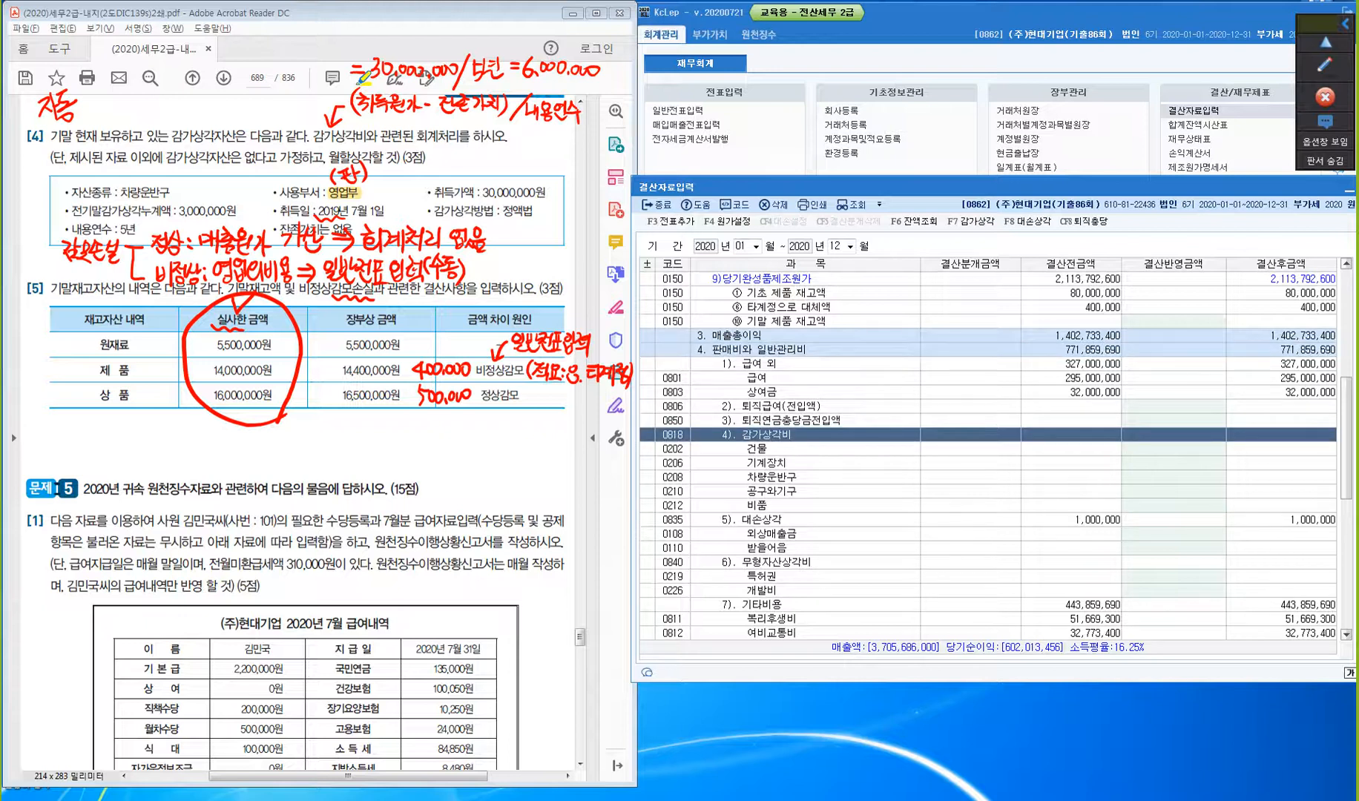
left_click(1173, 477)
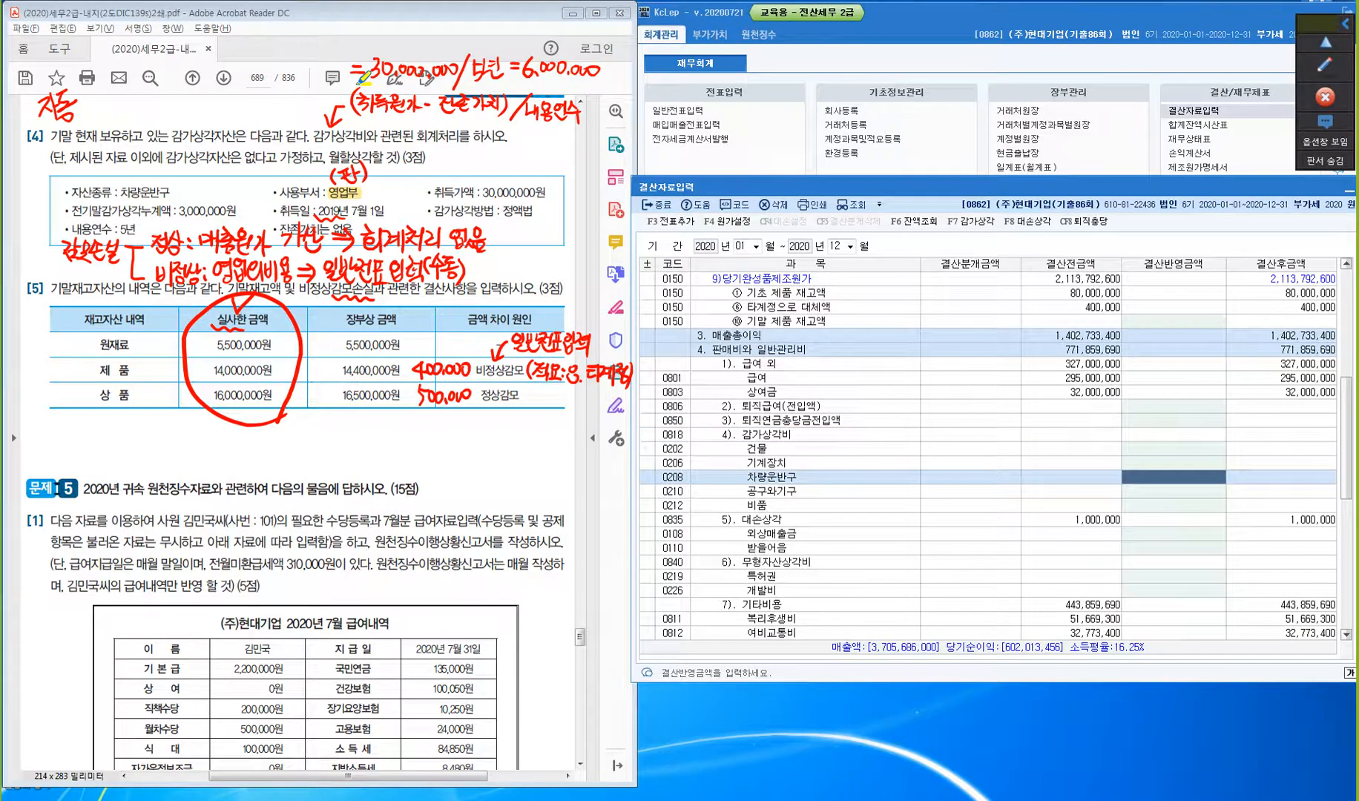
type("6000000")
key("Return")
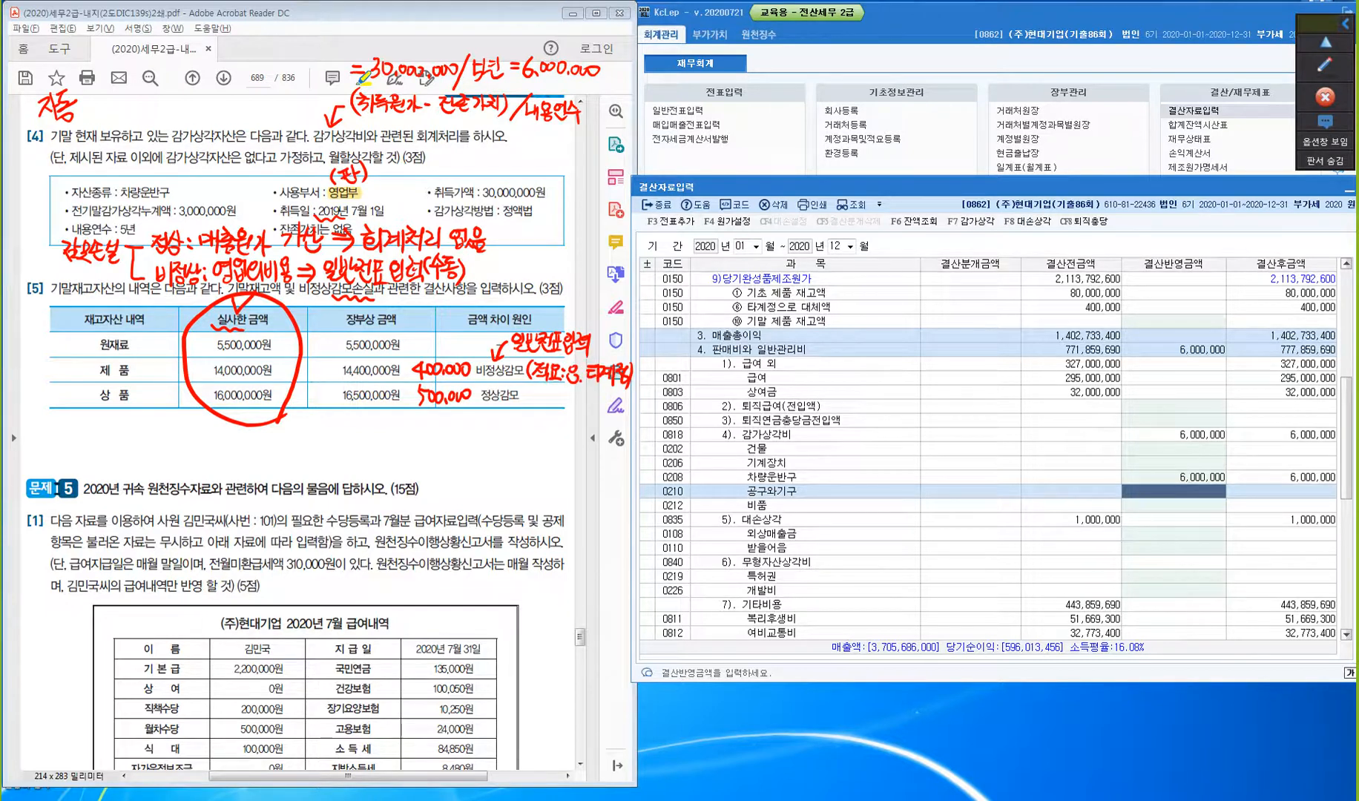
- Enter 16,000,000 as the 결산반영금액 for 기말 상품 재고액 under 상품매출원가
left_click_drag(1346, 437, 1346, 328)
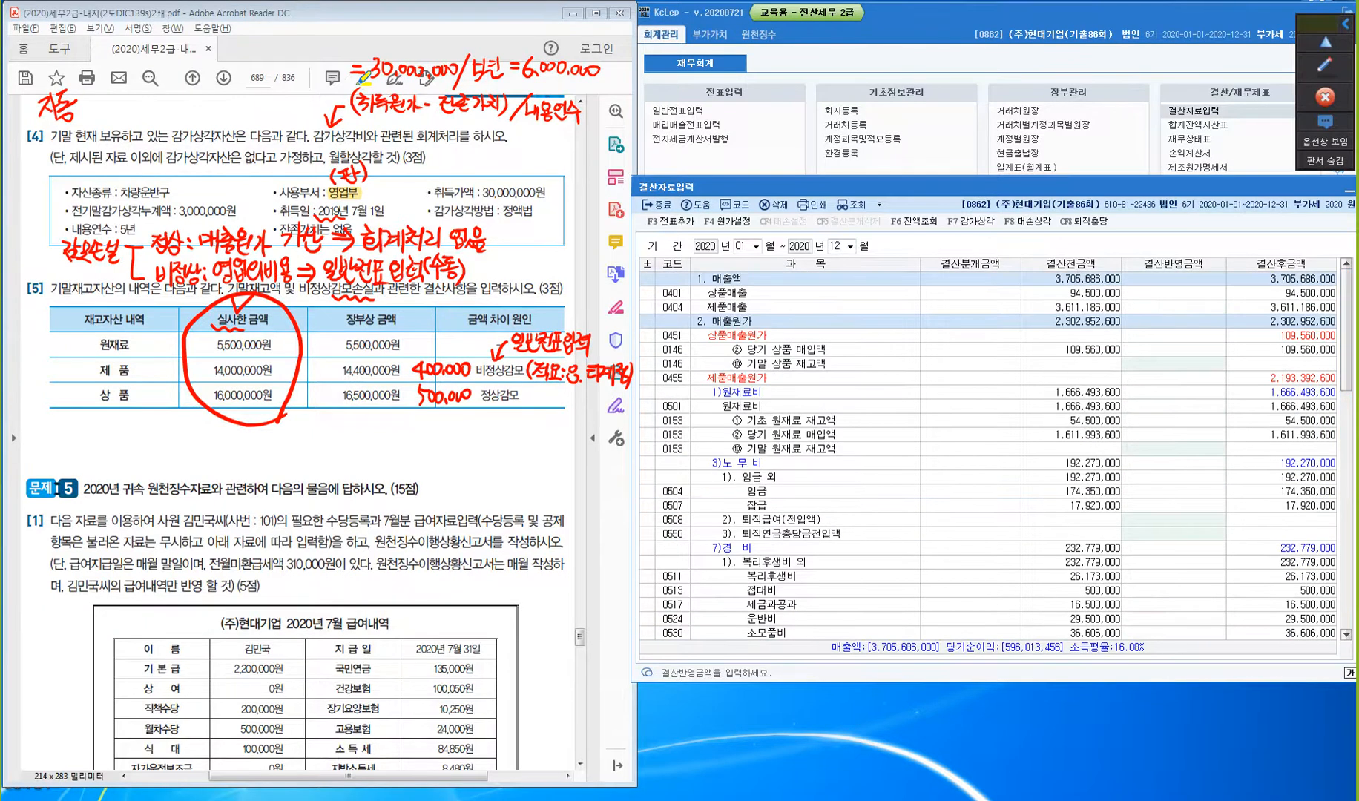
left_click(1174, 321)
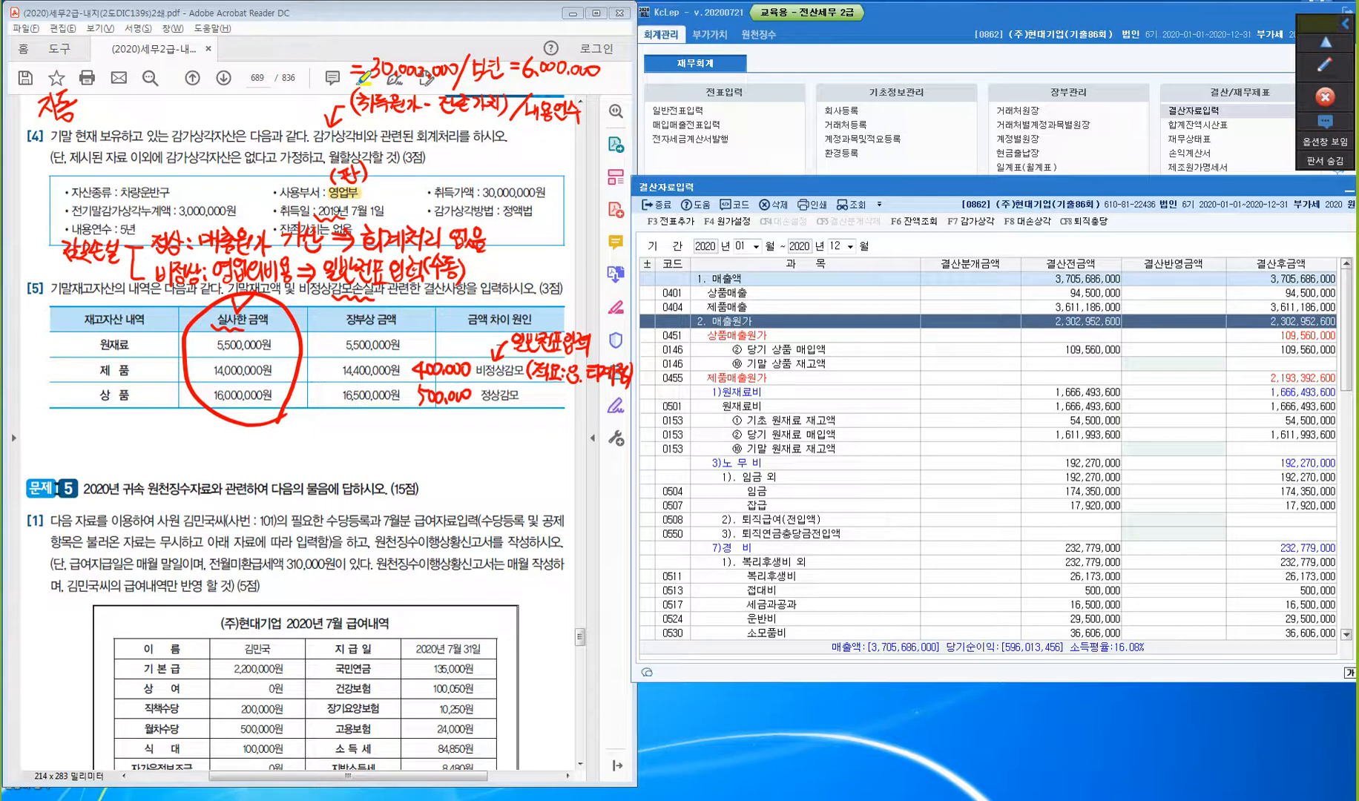
left_click(1173, 336)
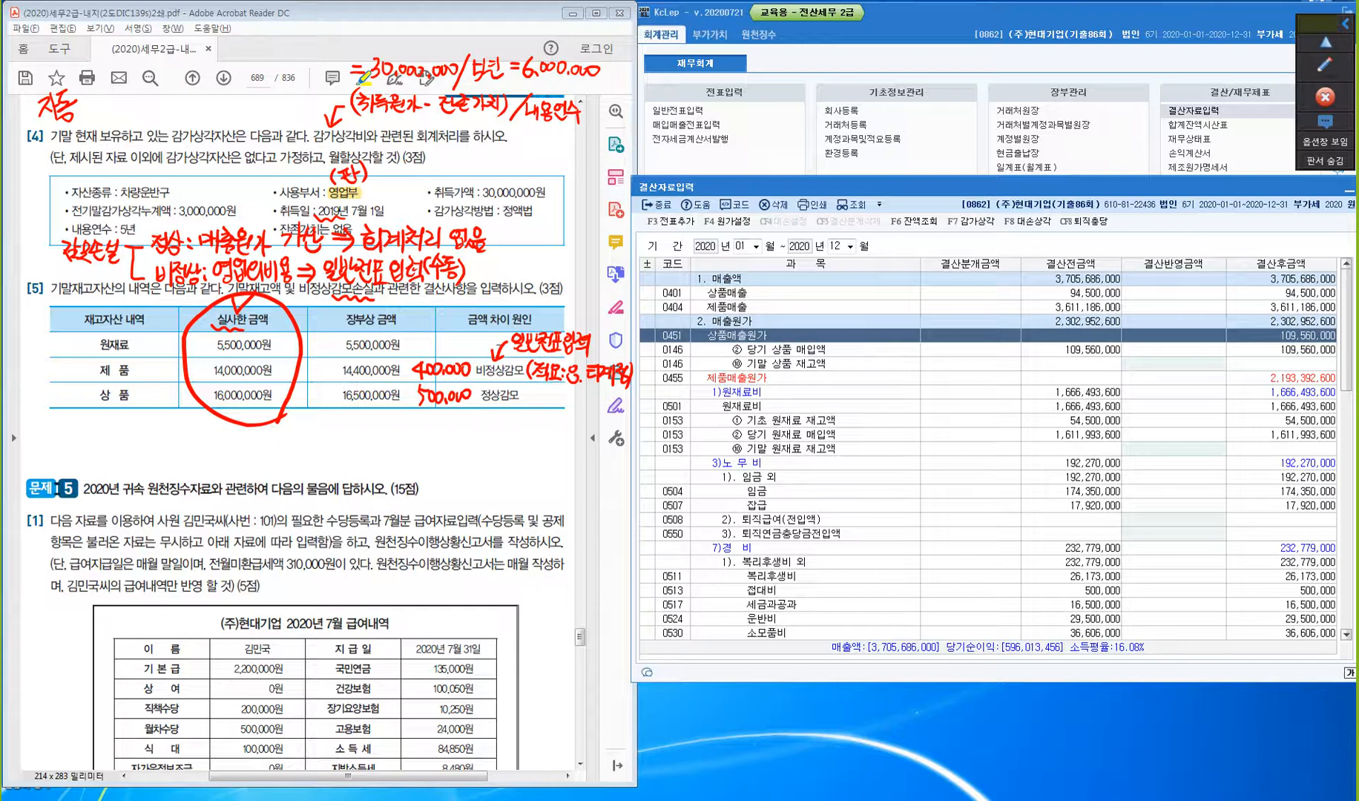
left_click(784, 363)
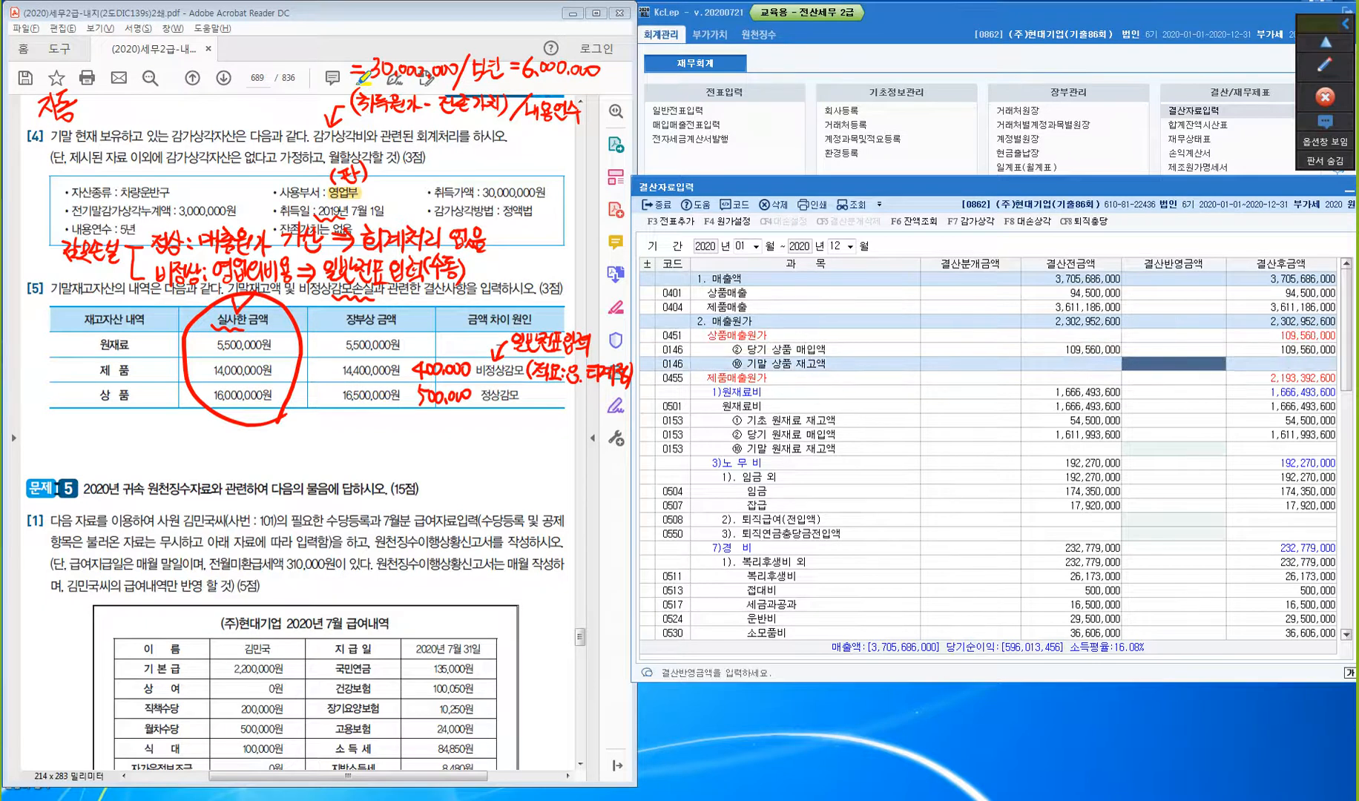
type("16000000")
key("Return")
key("Return")
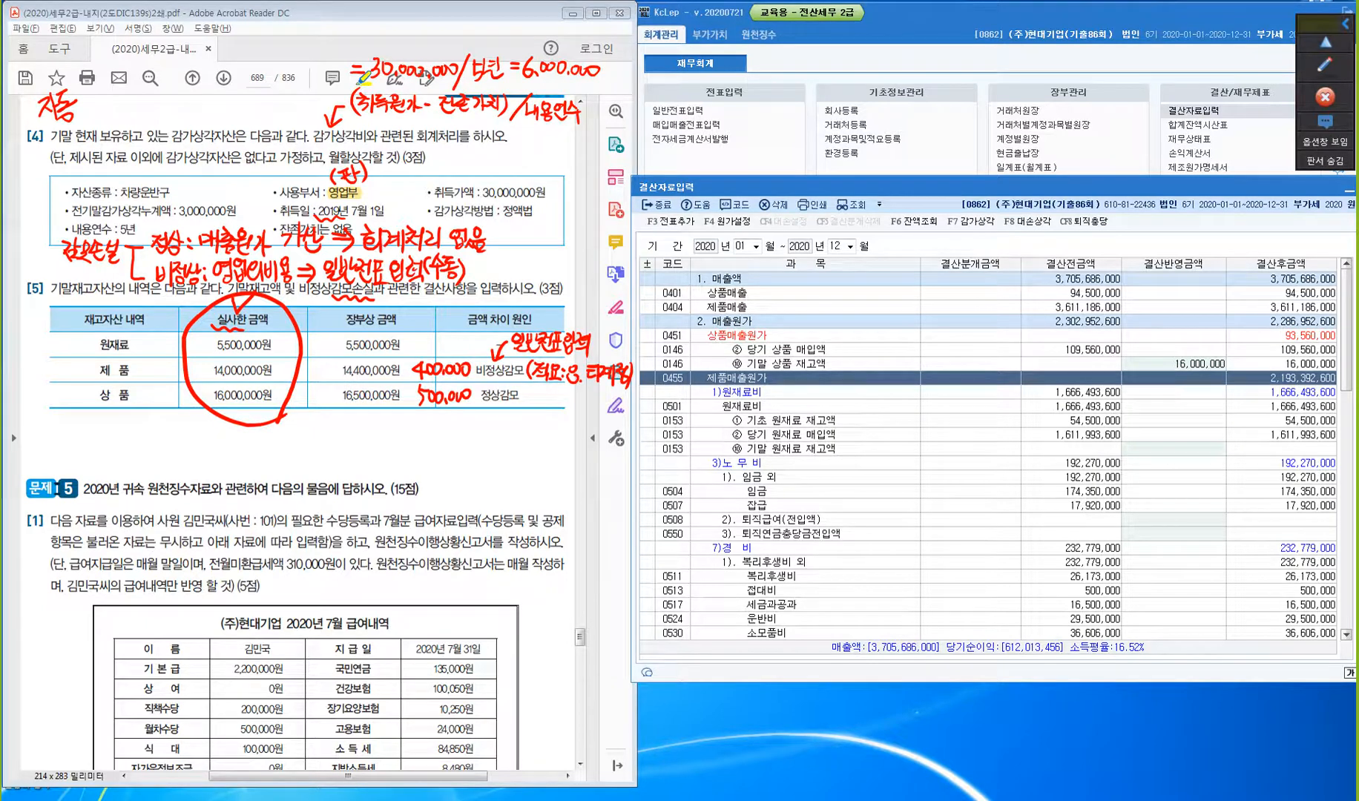
- Enter 5,500,000 as the 결산반영금액 for 기말 원재료 재고액 under 제품매출원가
key("Return")
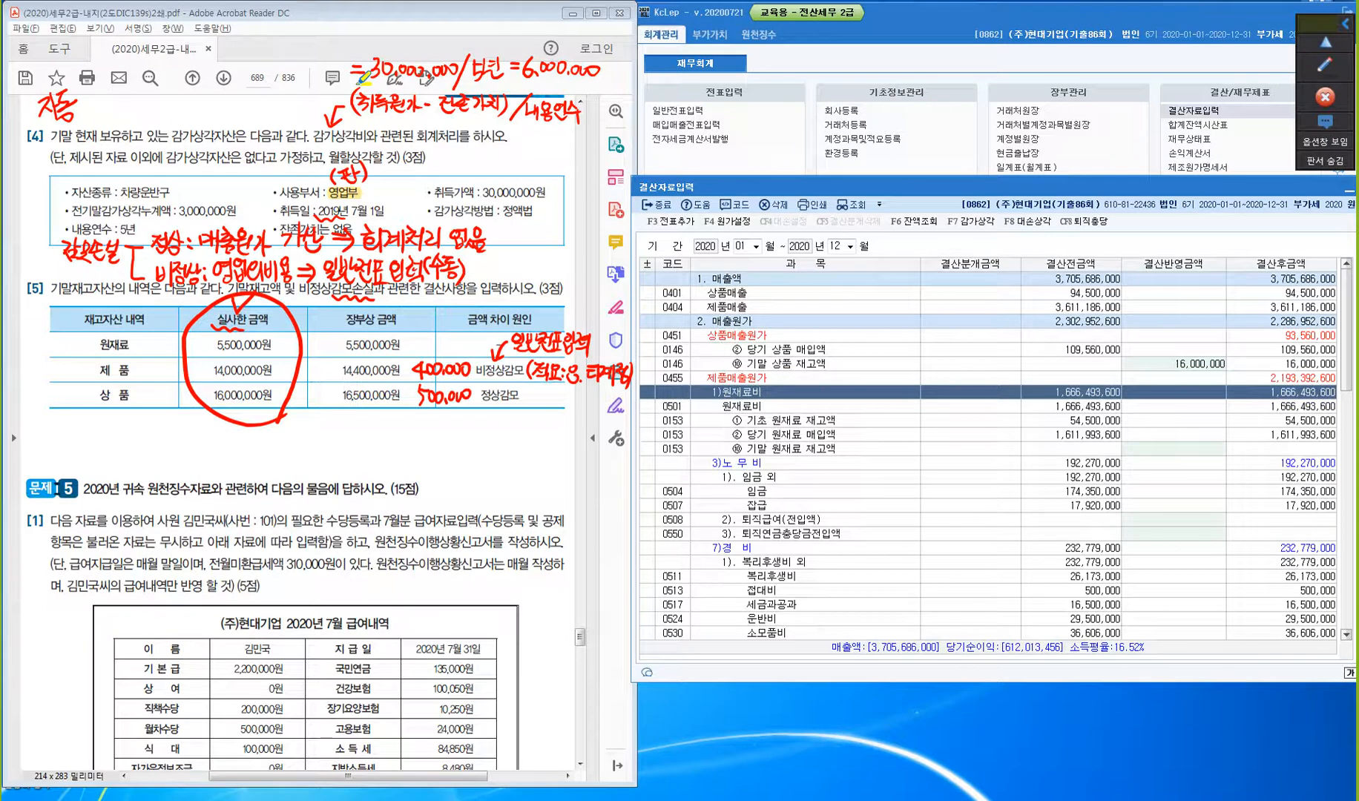
key("Return")
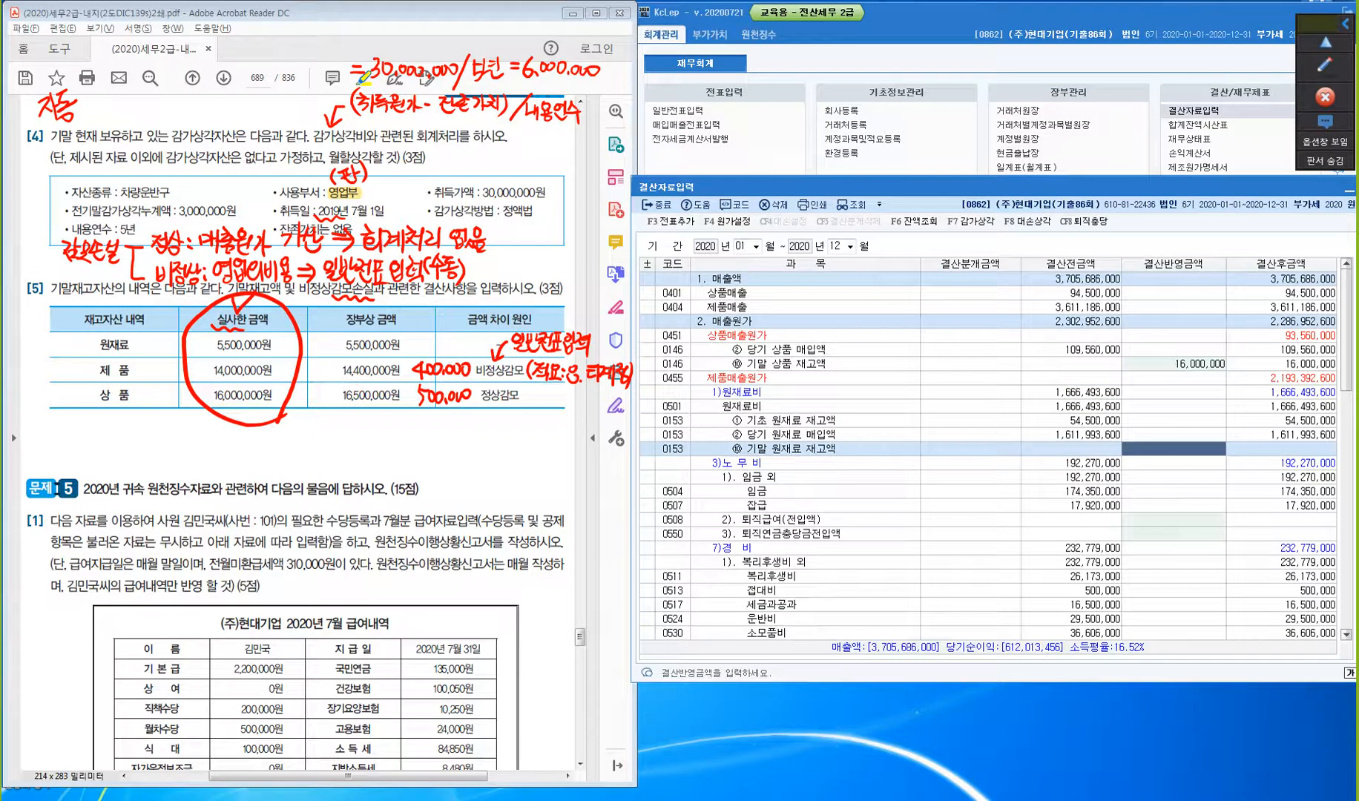
type("5500000")
key("Return")
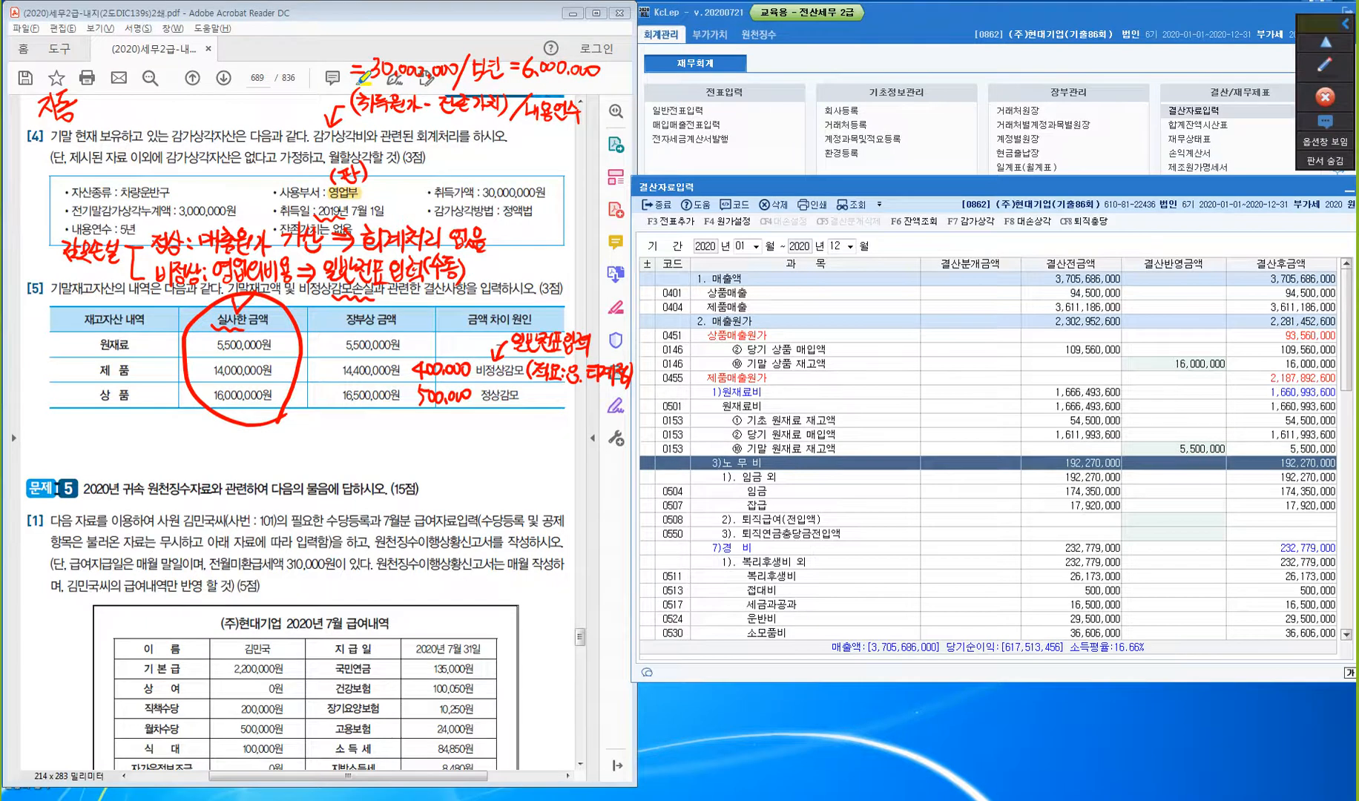
- Enter 14,000,000 as the 결산반영금액 for 기말 제품 재고액 under 당기완성품제조원가
scroll(988, 452, "down", 8)
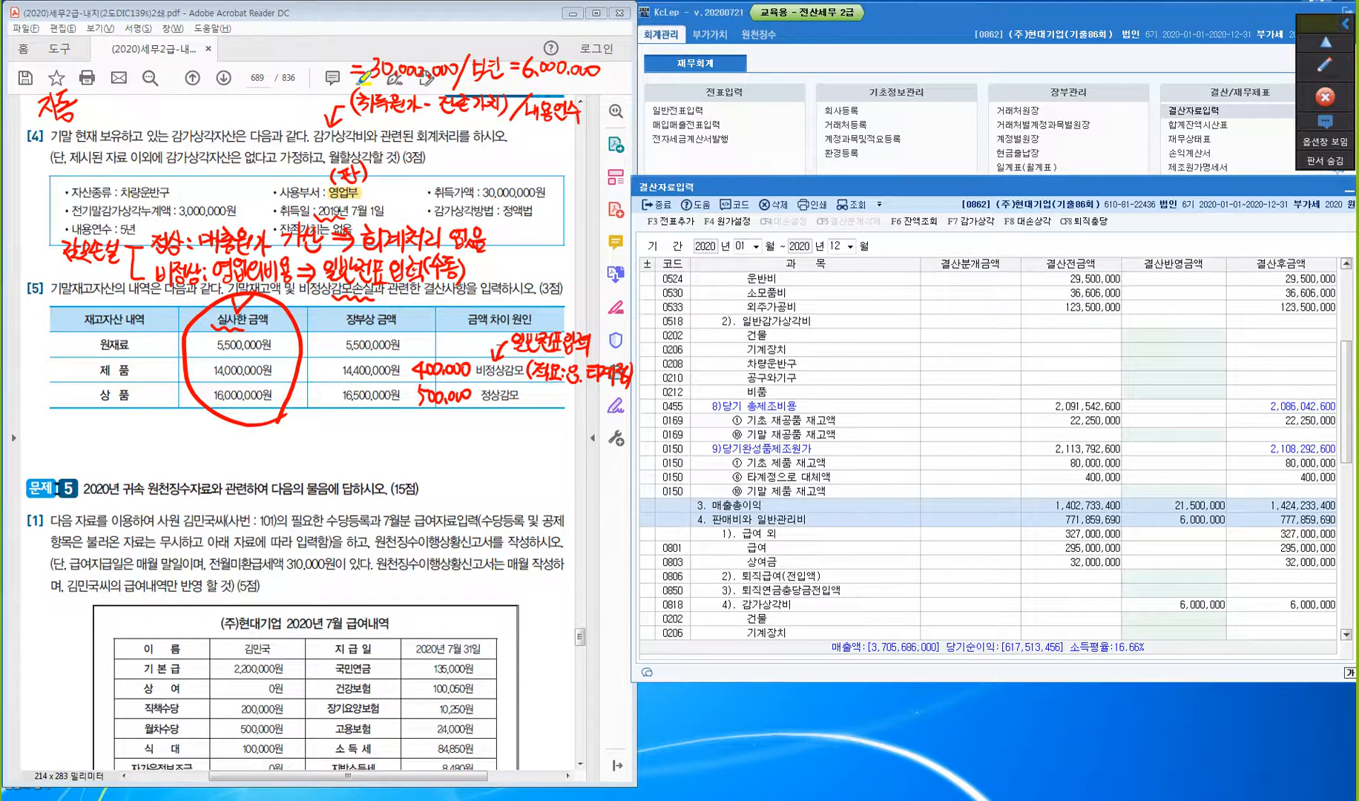
left_click(988, 449)
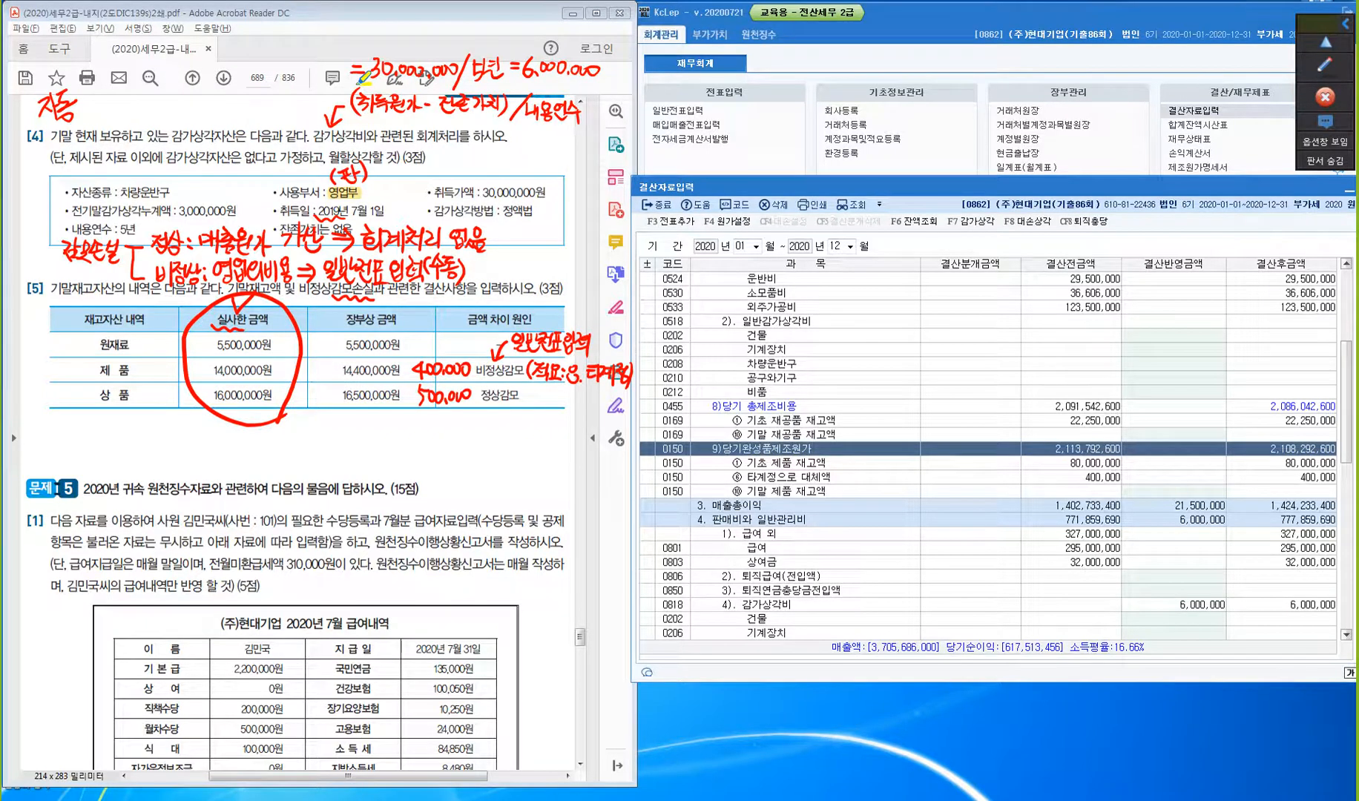
left_click(1173, 491)
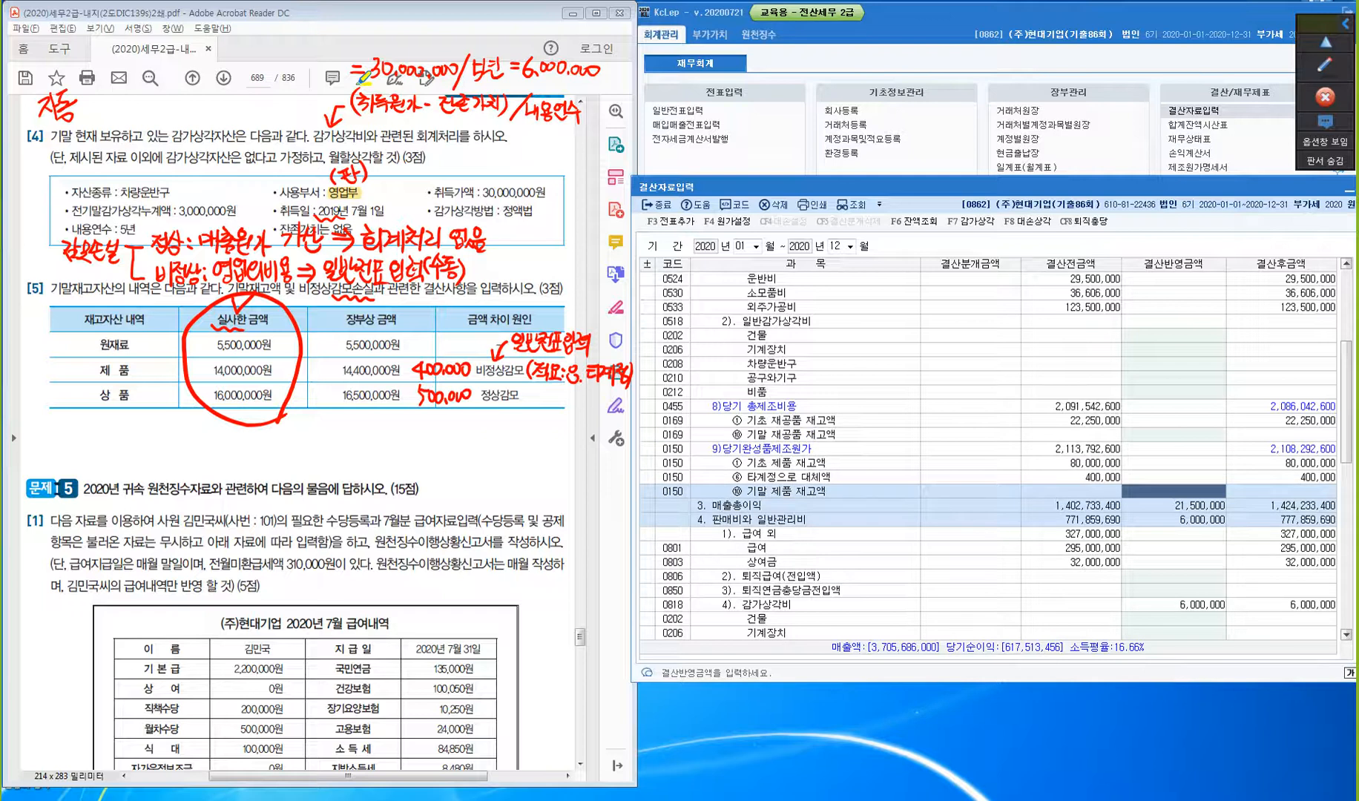
type("14000000")
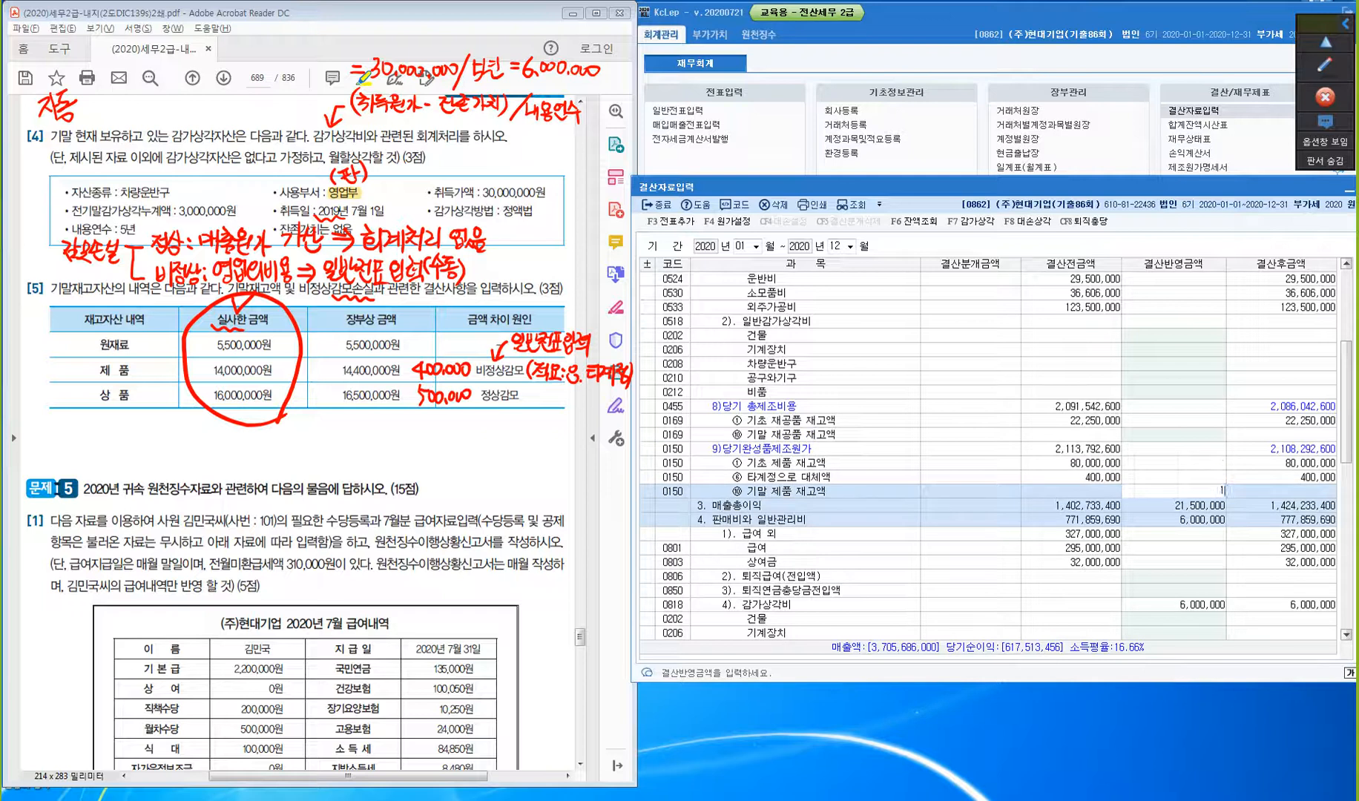
key("Return")
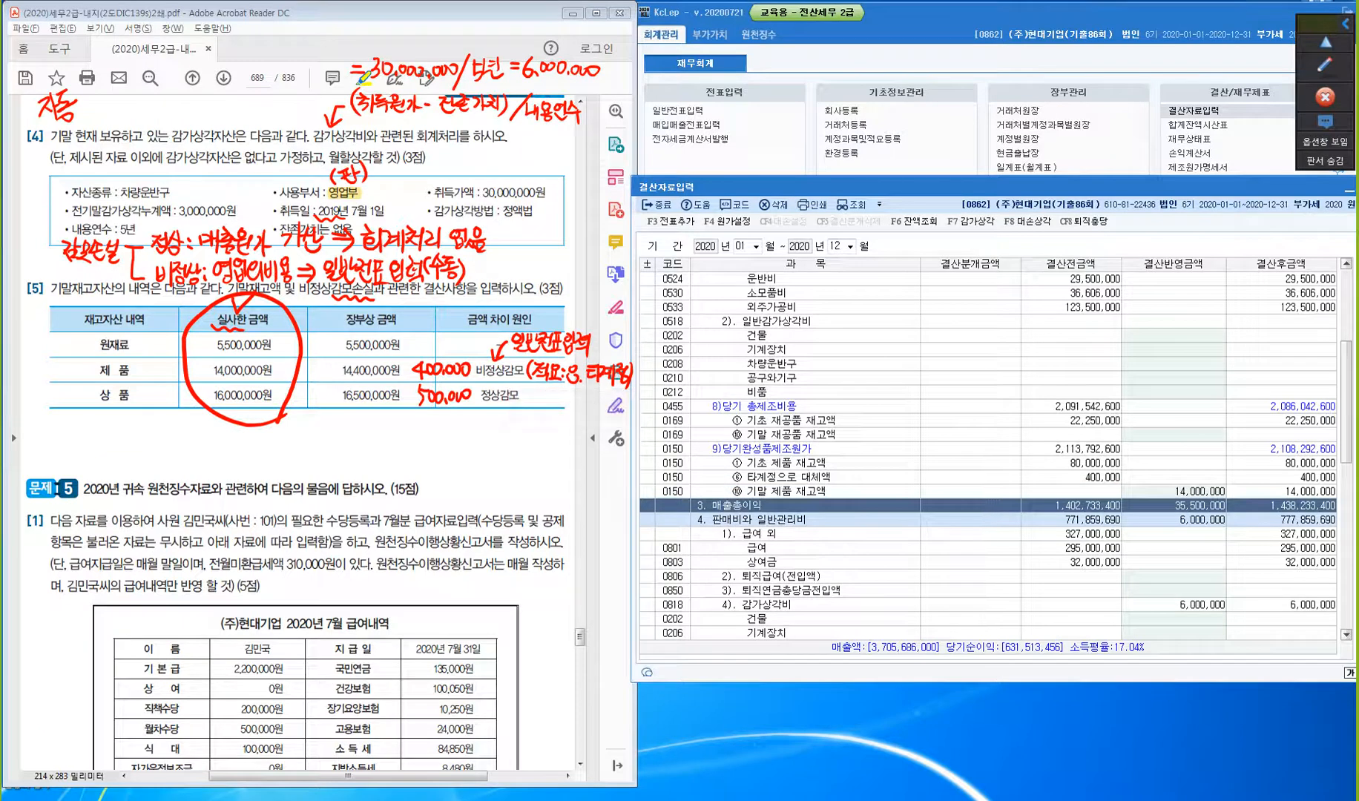
- Highlight 비정상감 in the 제품 row of [5] and add the 결산분개 to 일반전표 with 전표추가
left_click_drag(476, 370, 516, 370)
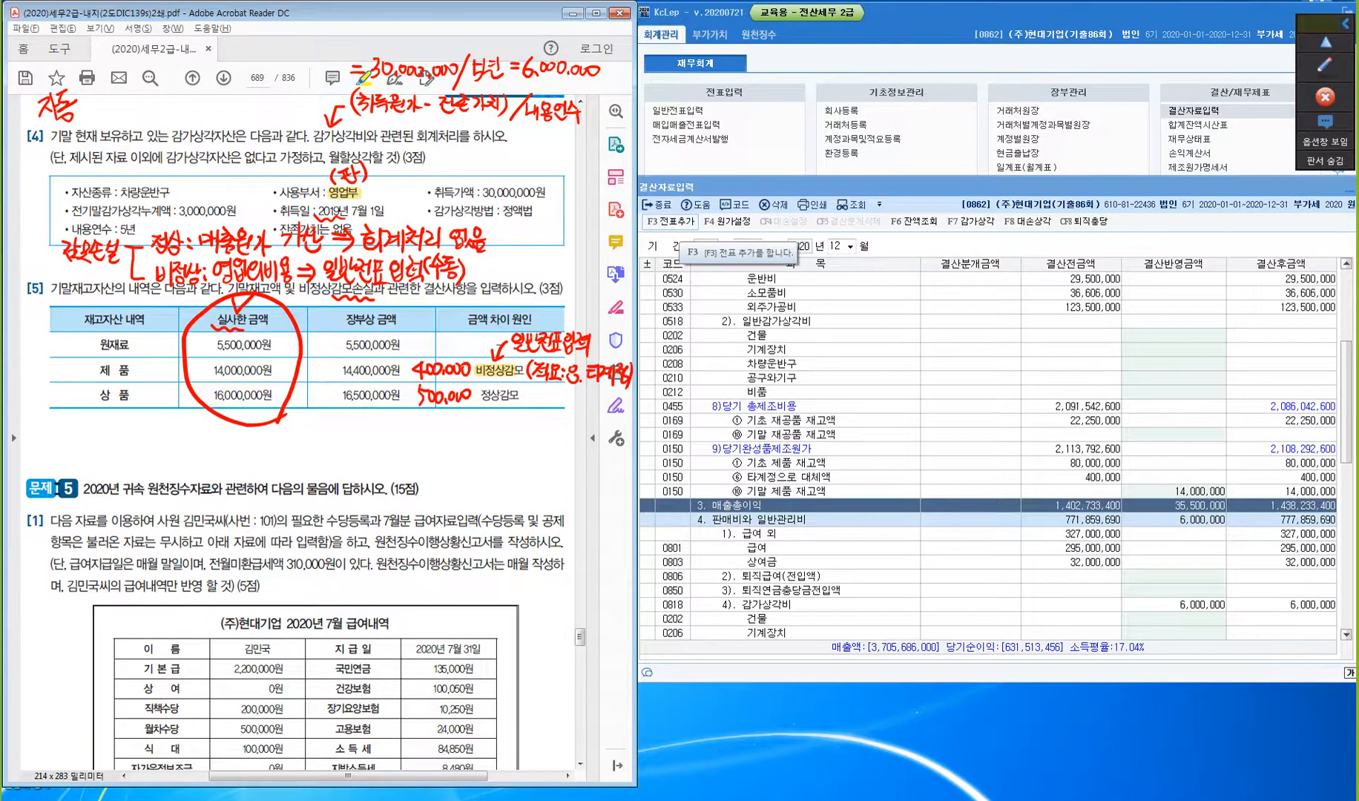
left_click(677, 222)
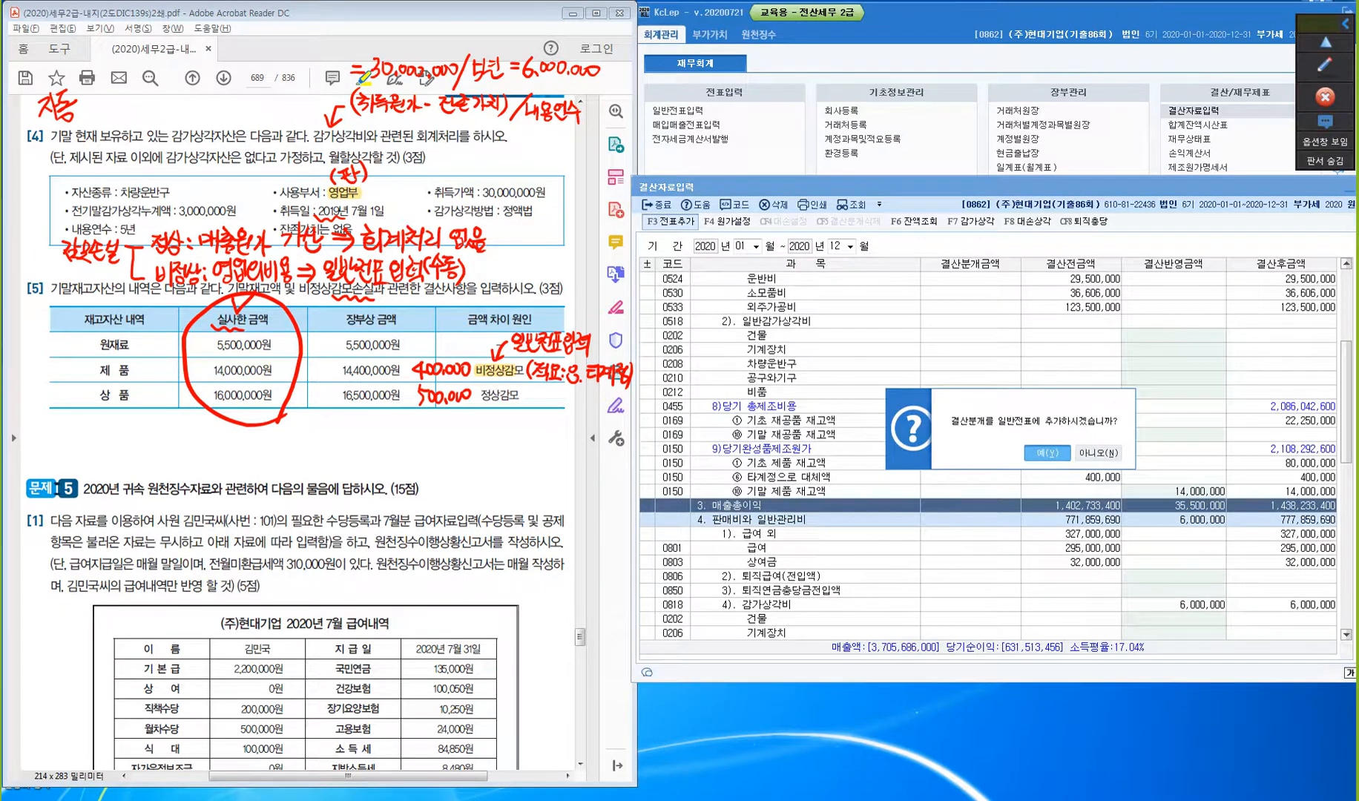
left_click(1047, 453)
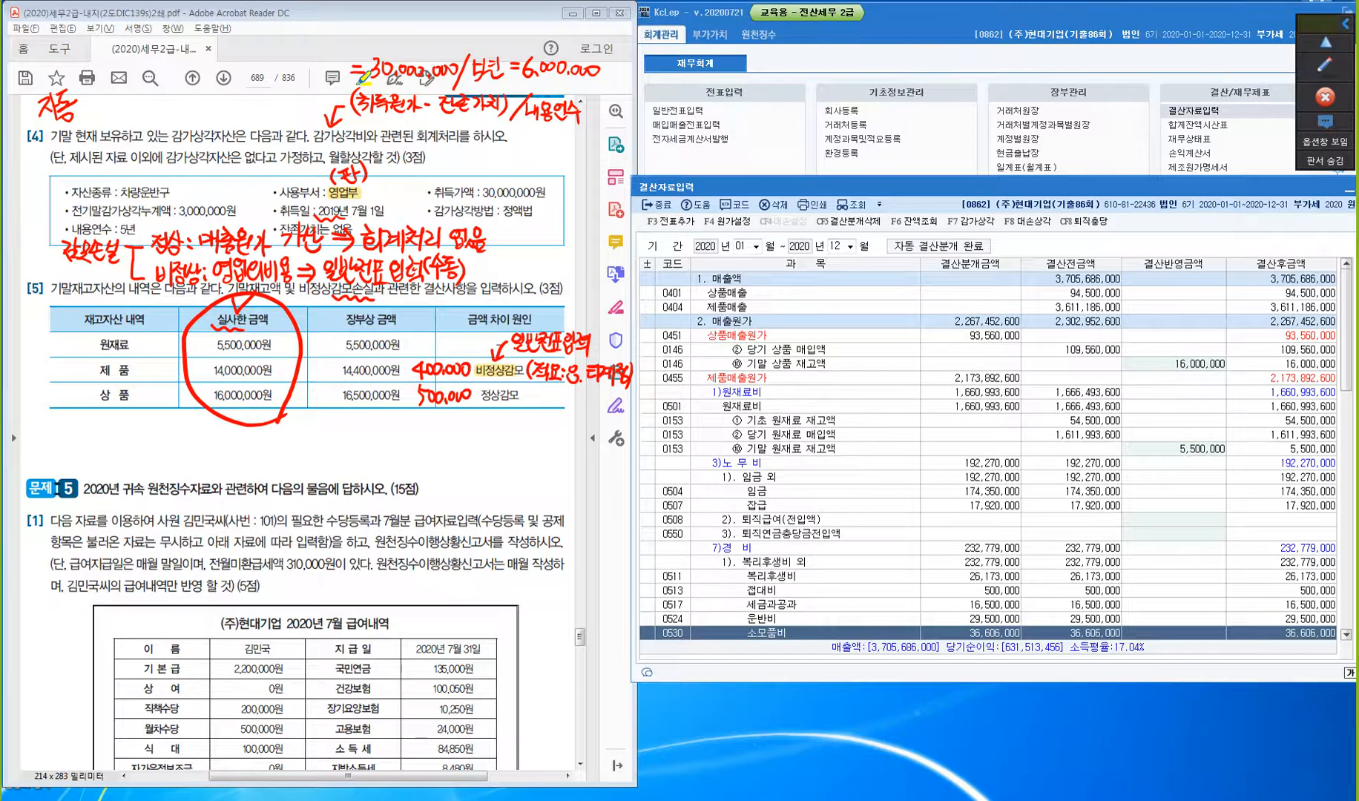
left_click(657, 205)
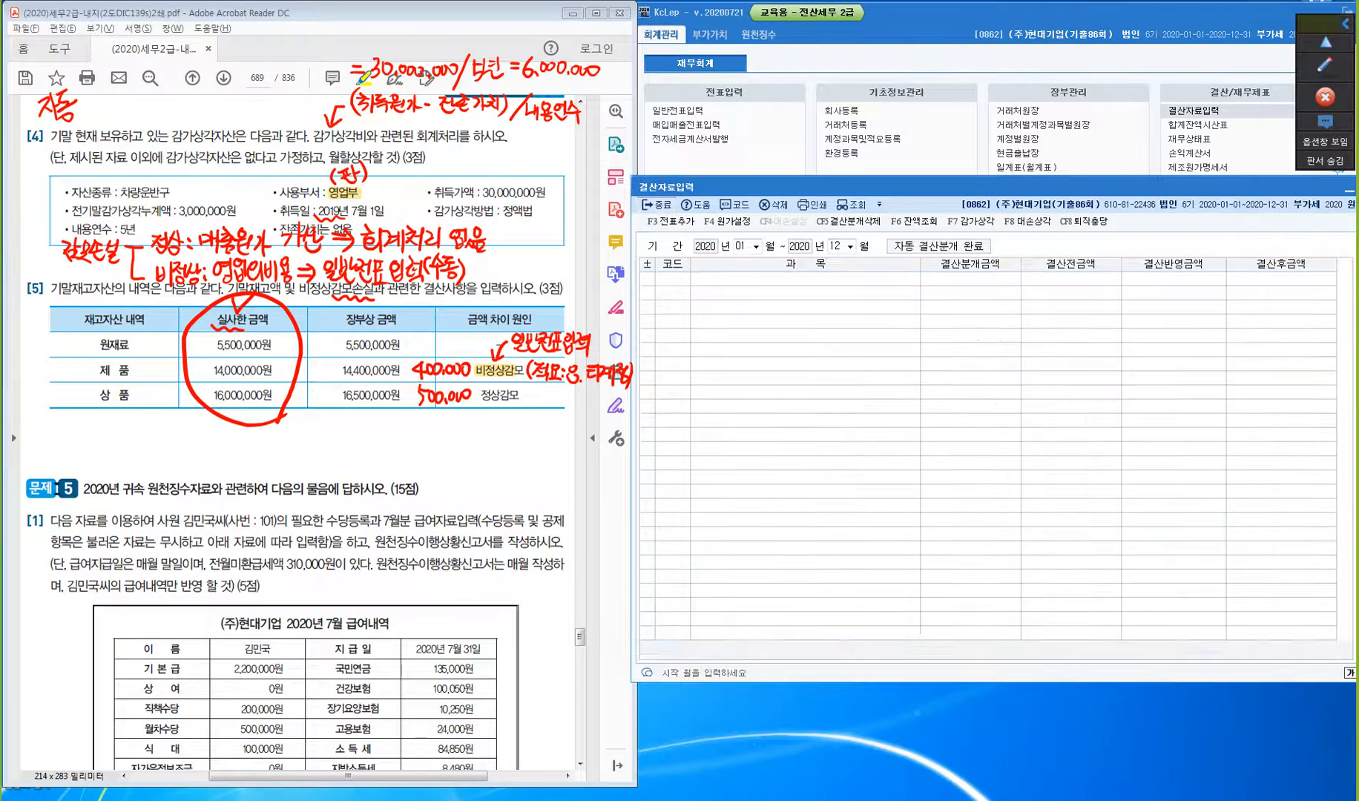